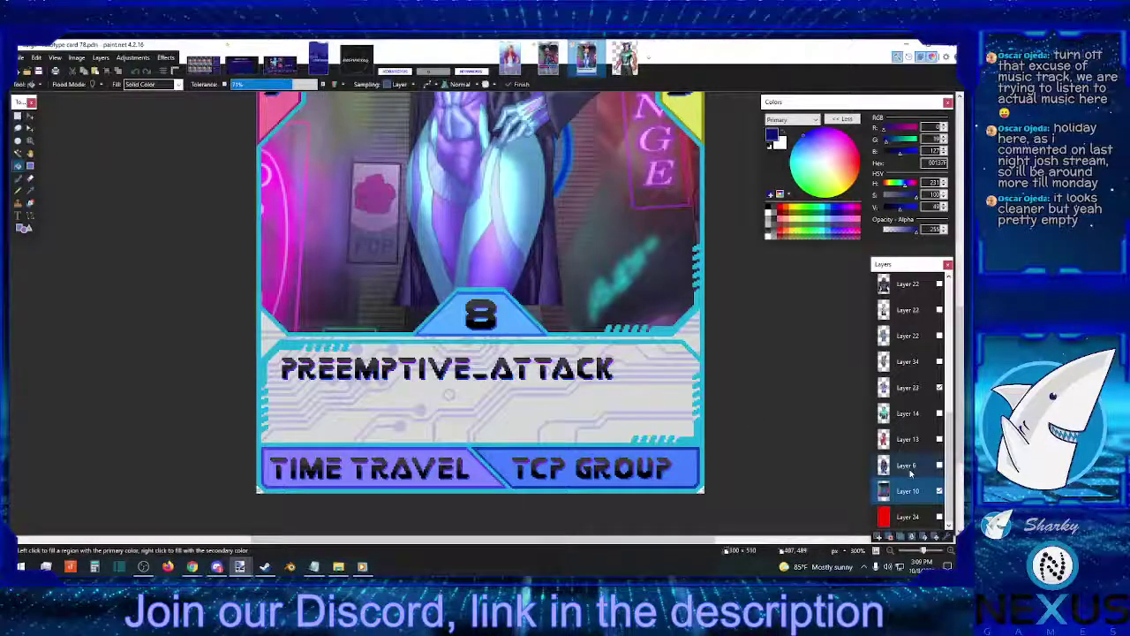
# Fill the text box background on the White layer with dark blue 00137F.
pyautogui.scroll(3, 911, 473)
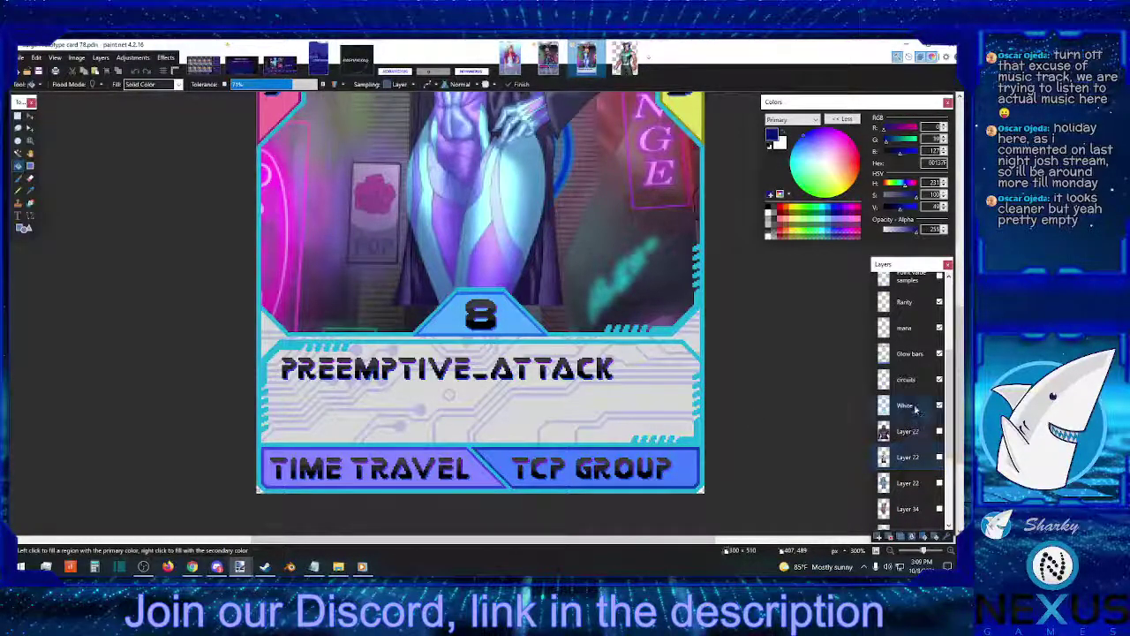
pyautogui.click(916, 408)
pyautogui.click(546, 409)
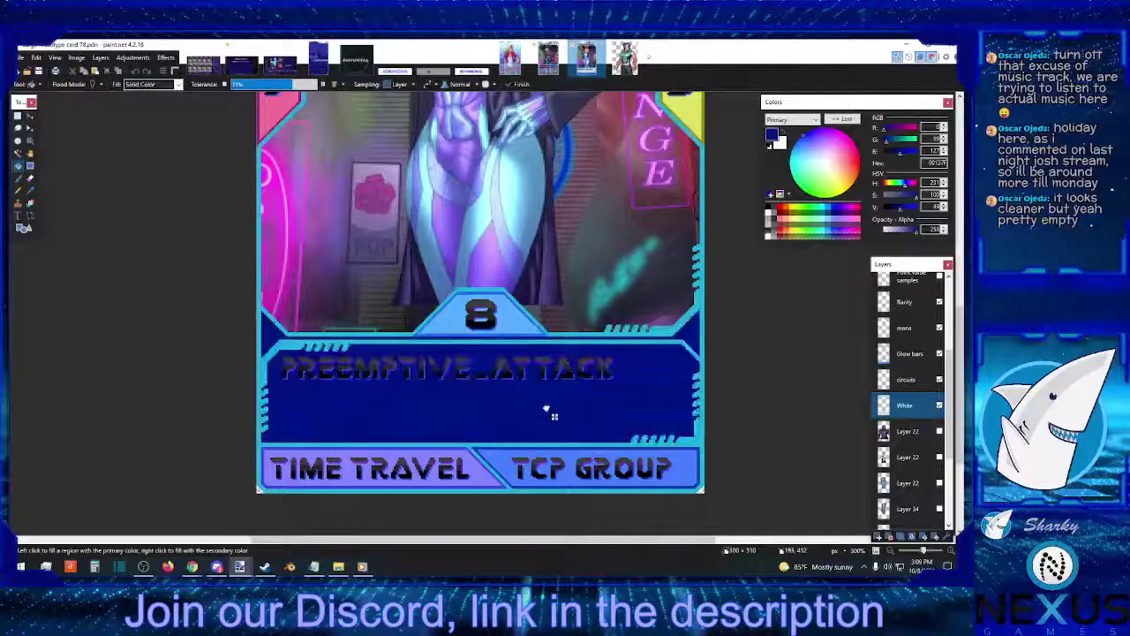
pyautogui.scroll(3, 545, 409)
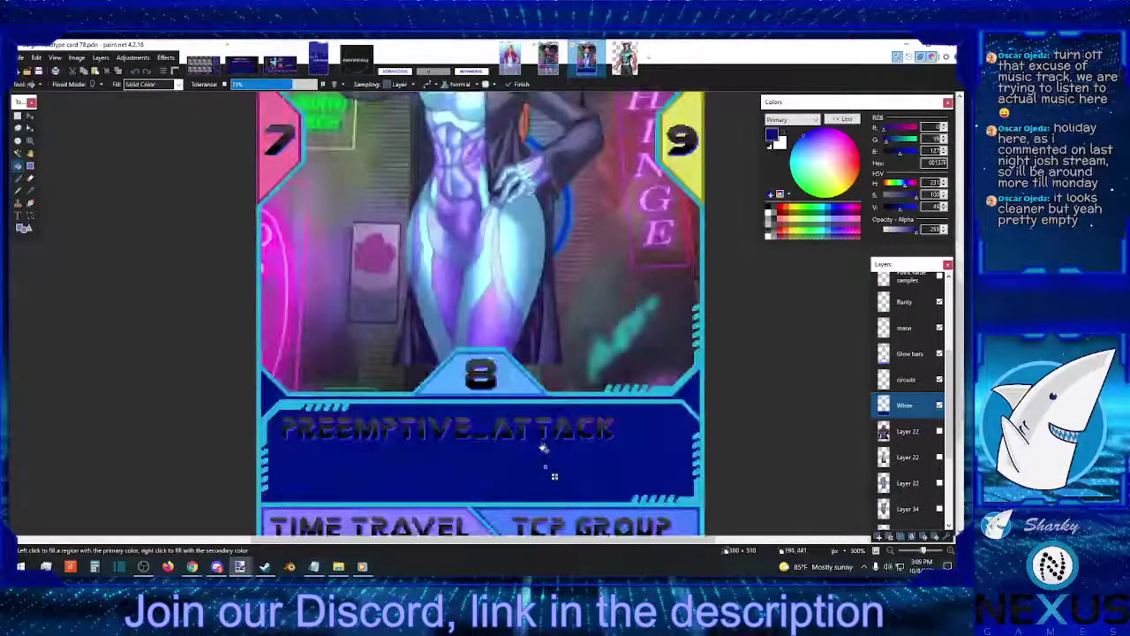
pyautogui.scroll(-3, 545, 448)
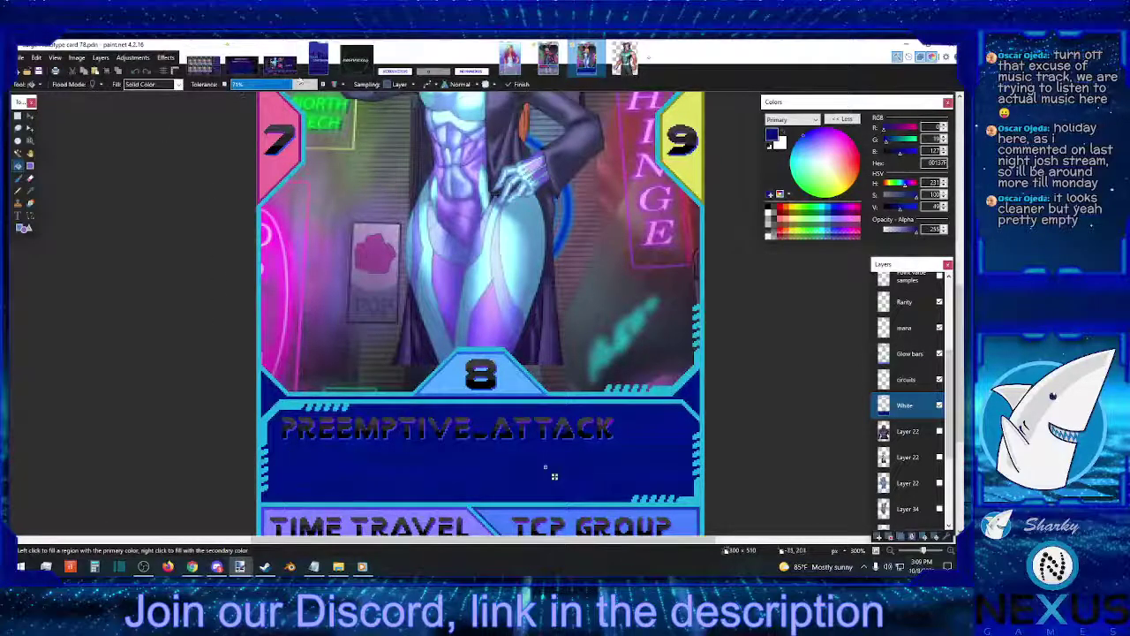
# Set the fill tolerance to 0% and extend the dark blue fill to the title banner on the White layer.
pyautogui.moveTo(287, 84); pyautogui.dragTo(229, 84)
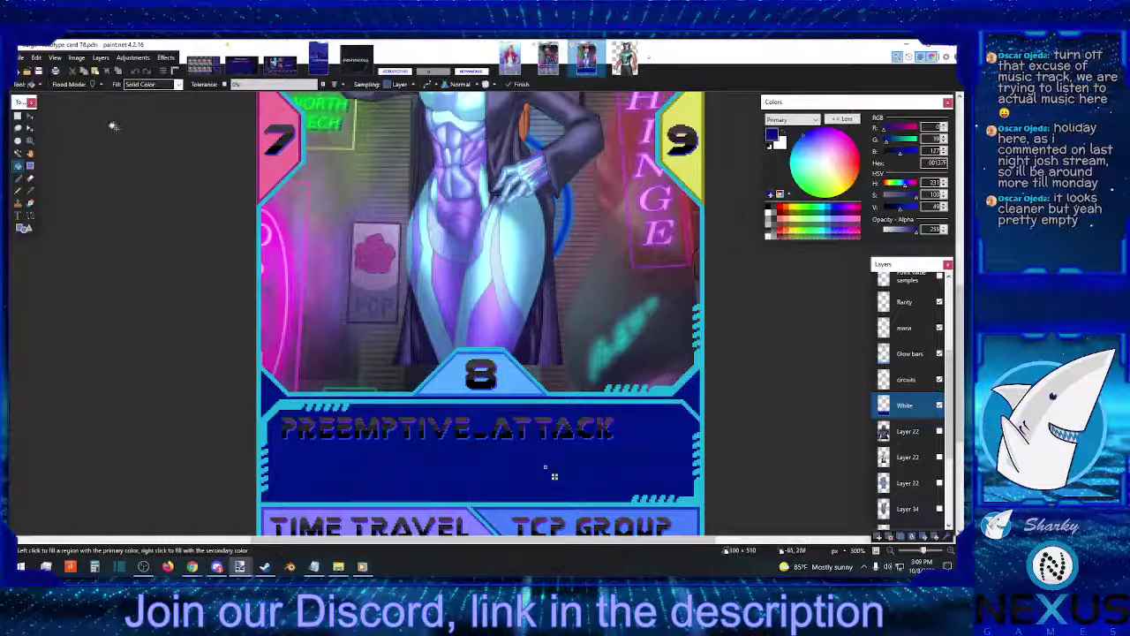
pyautogui.scroll(5, 348, 240)
pyautogui.scroll(-7, 349, 240)
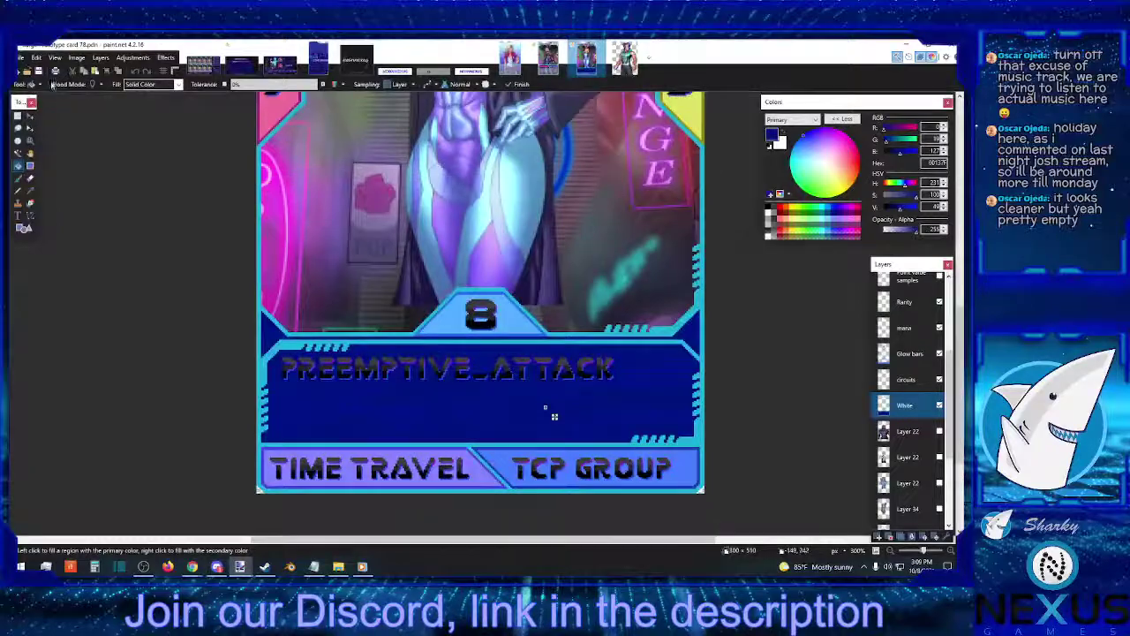
pyautogui.scroll(6, 550, 407)
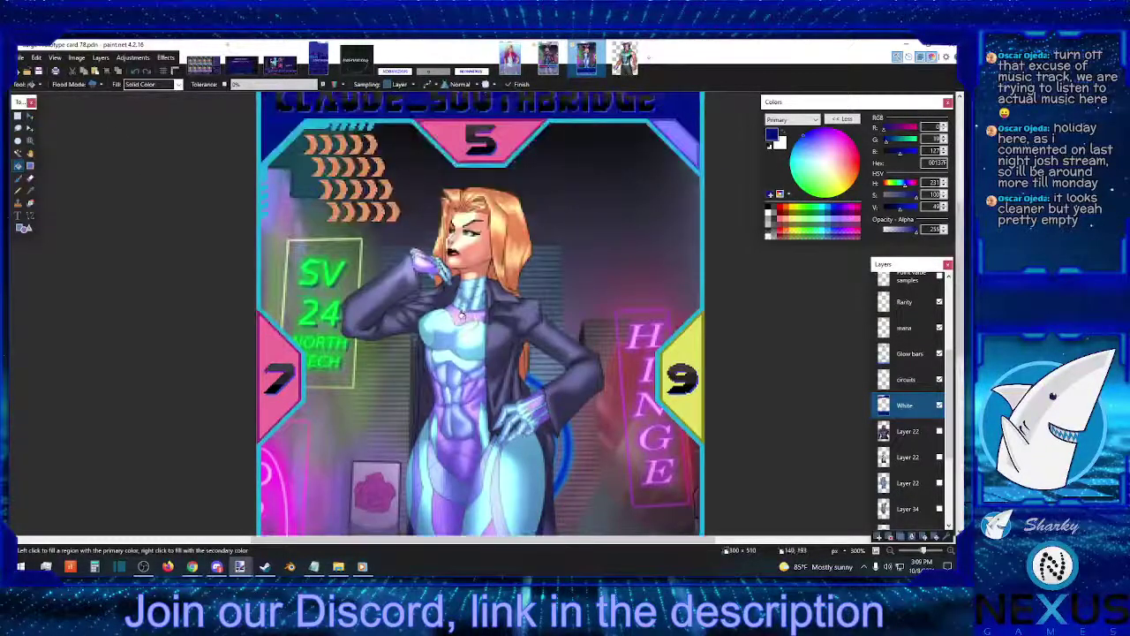
pyautogui.scroll(-6, 554, 415)
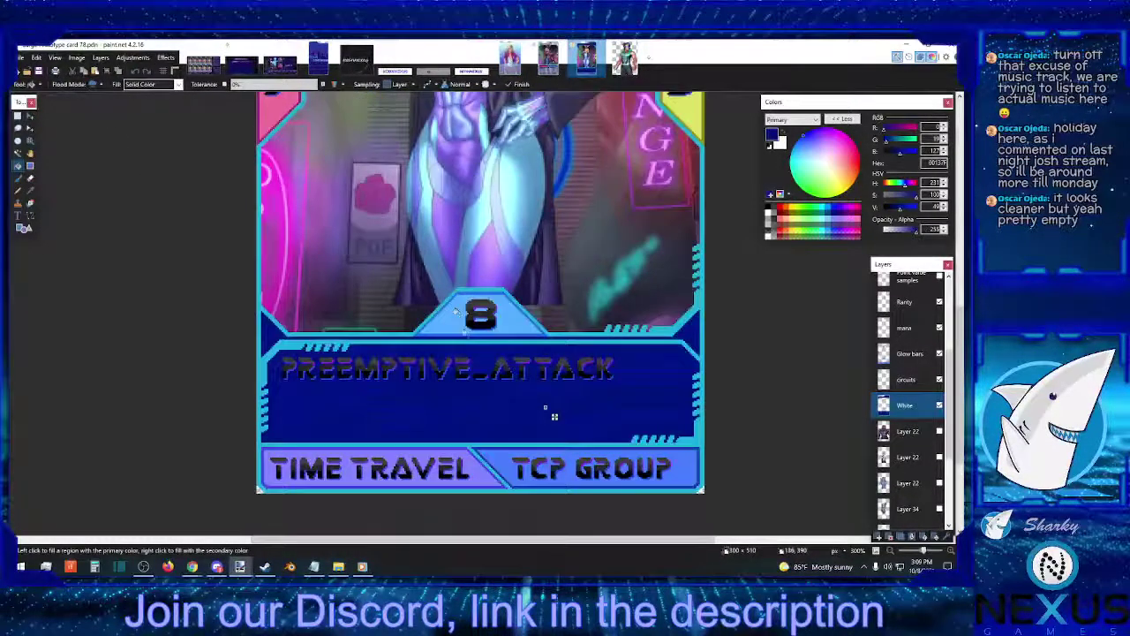
# Select the dark blue background areas with the Magic Wand and add a new layer above the White layer.
pyautogui.click(17, 115)
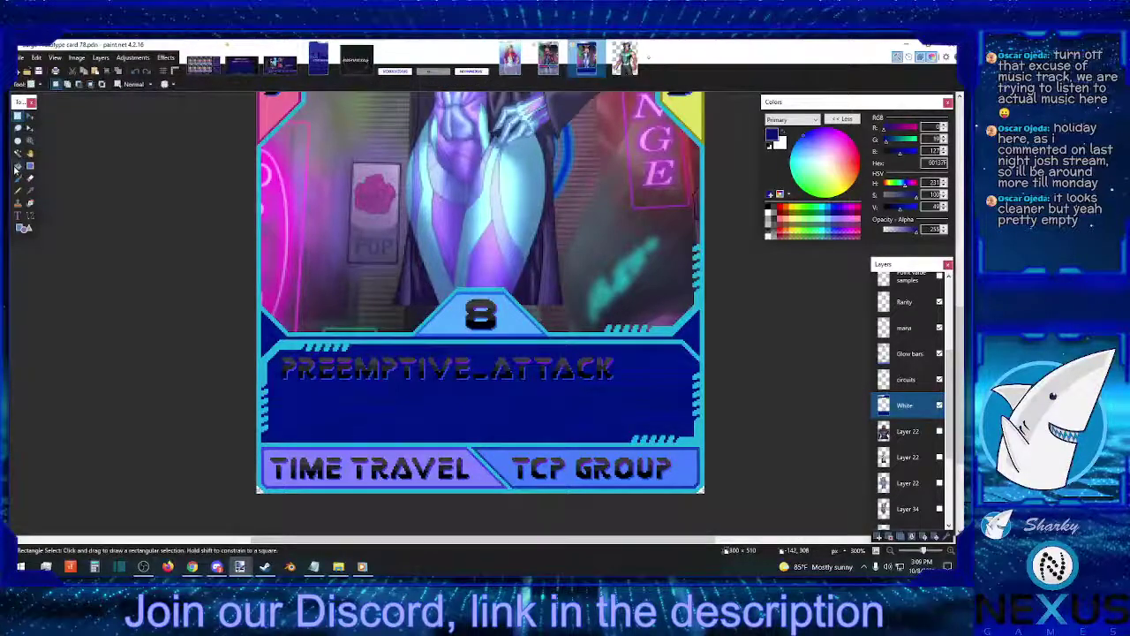
pyautogui.click(18, 153)
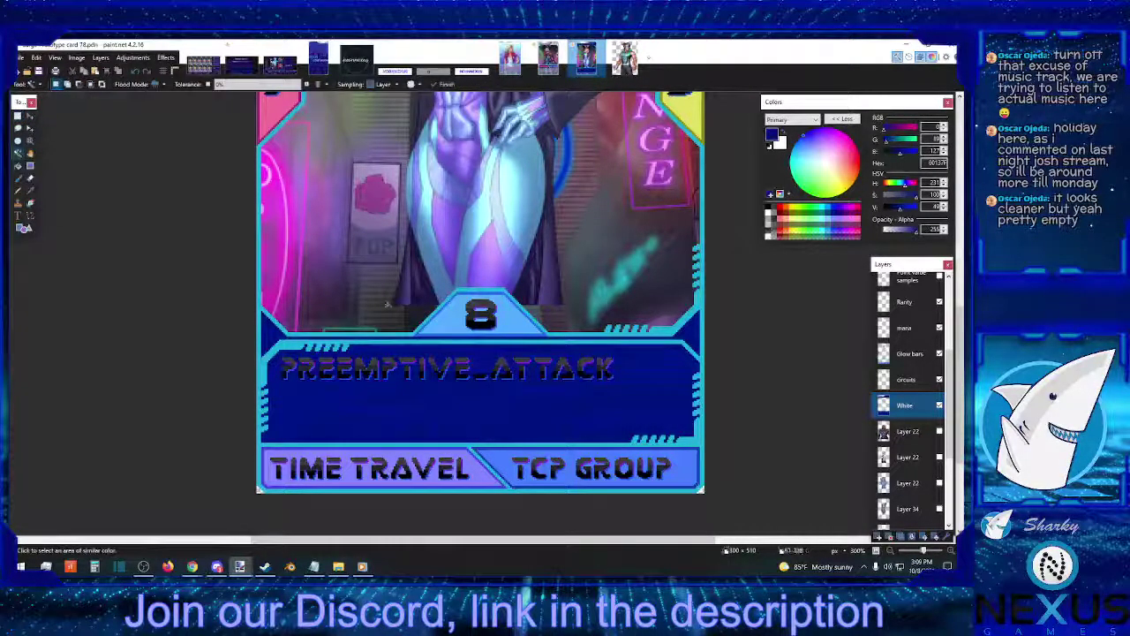
pyautogui.click(609, 399)
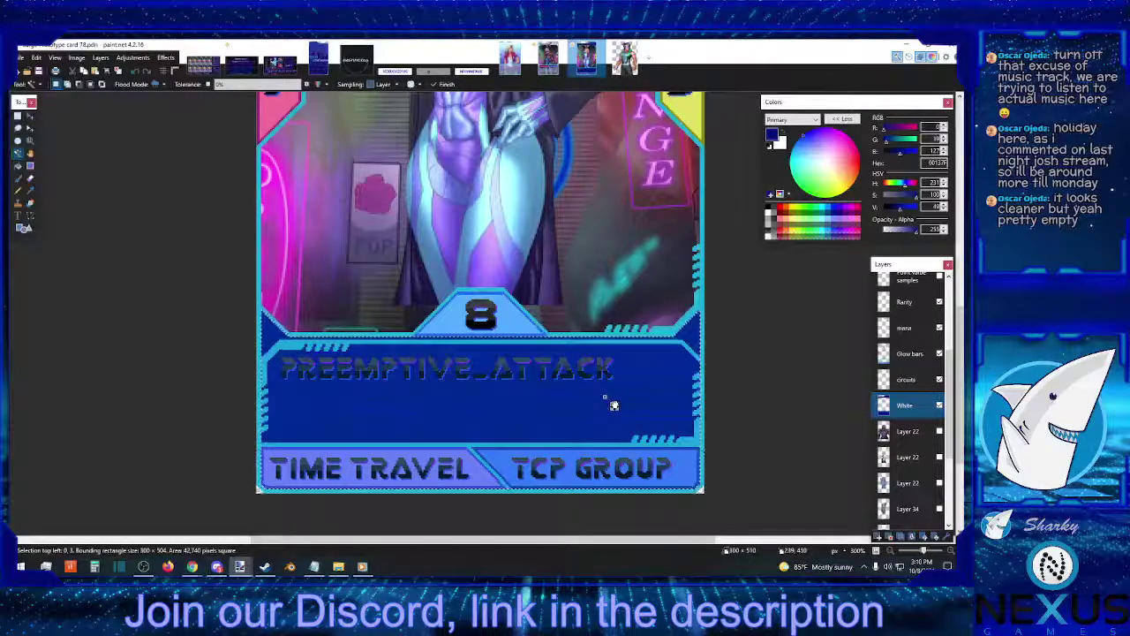
pyautogui.scroll(10, 614, 405)
pyautogui.scroll(-10, 614, 404)
pyautogui.click(879, 536)
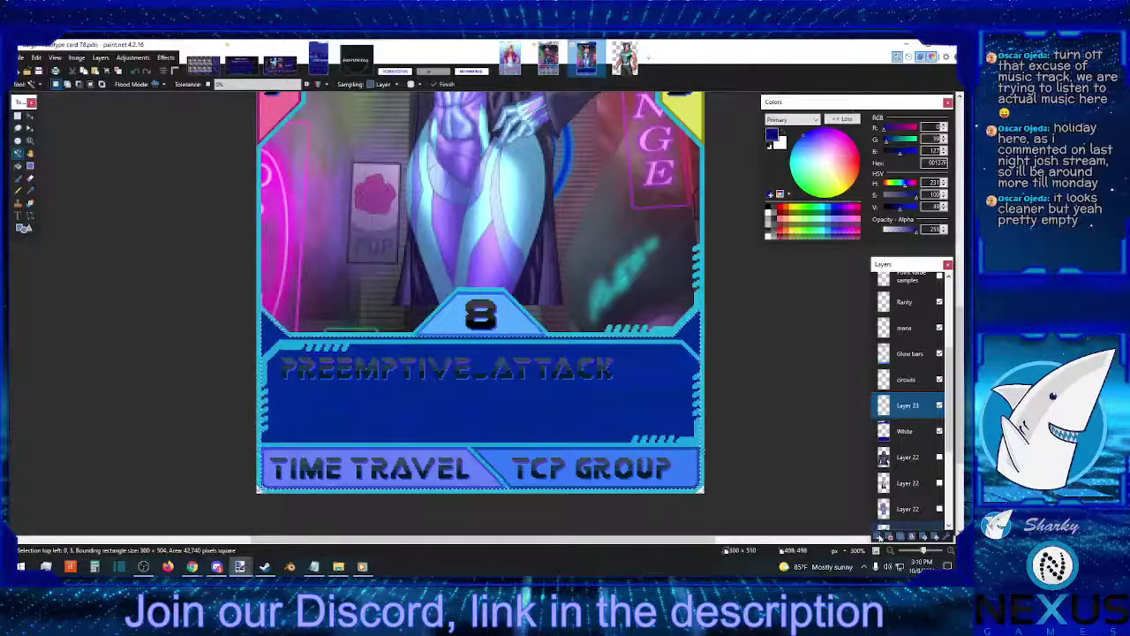
# Sample the translucent white from the other card's Transparent layer and fill the selected areas on this card's new layer with it.
pyautogui.click(548, 56)
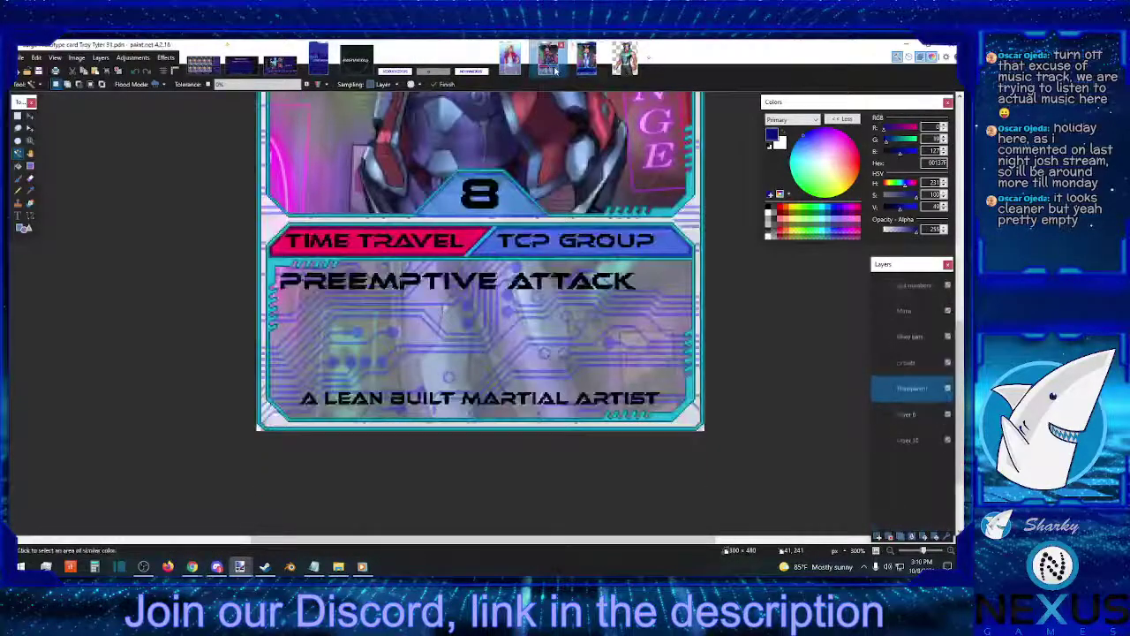
pyautogui.click(30, 190)
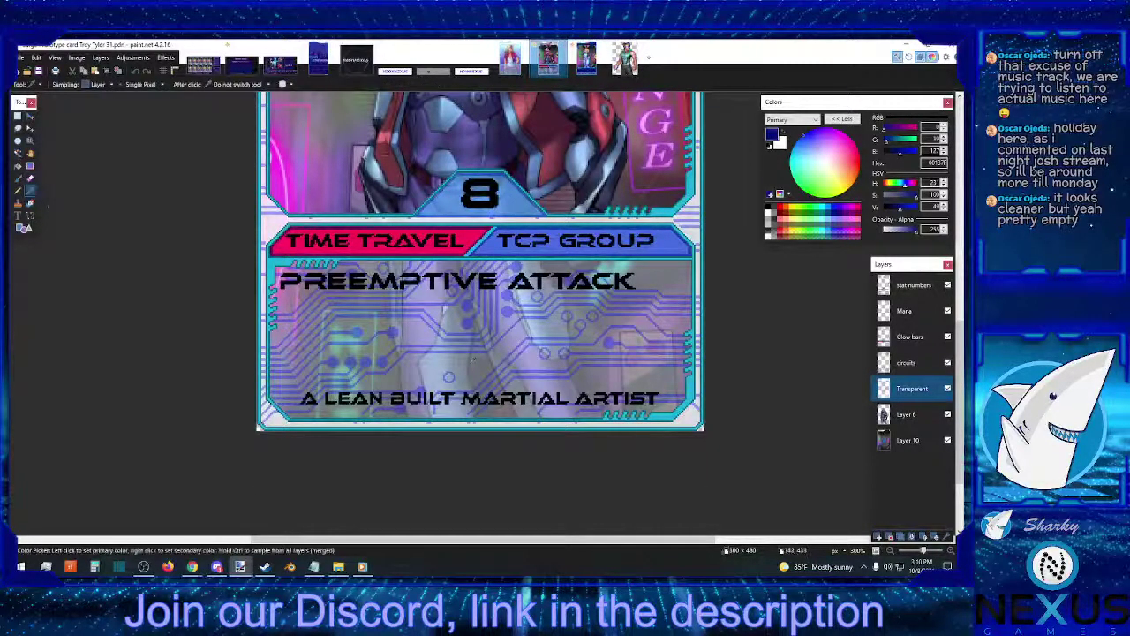
pyautogui.click(473, 359)
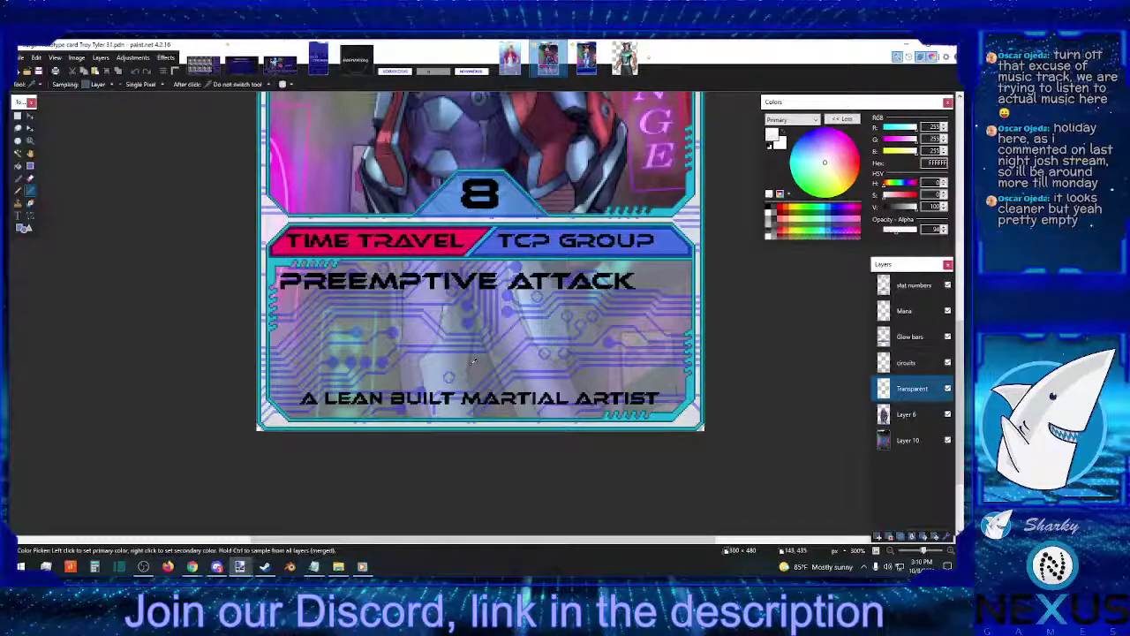
pyautogui.click(587, 57)
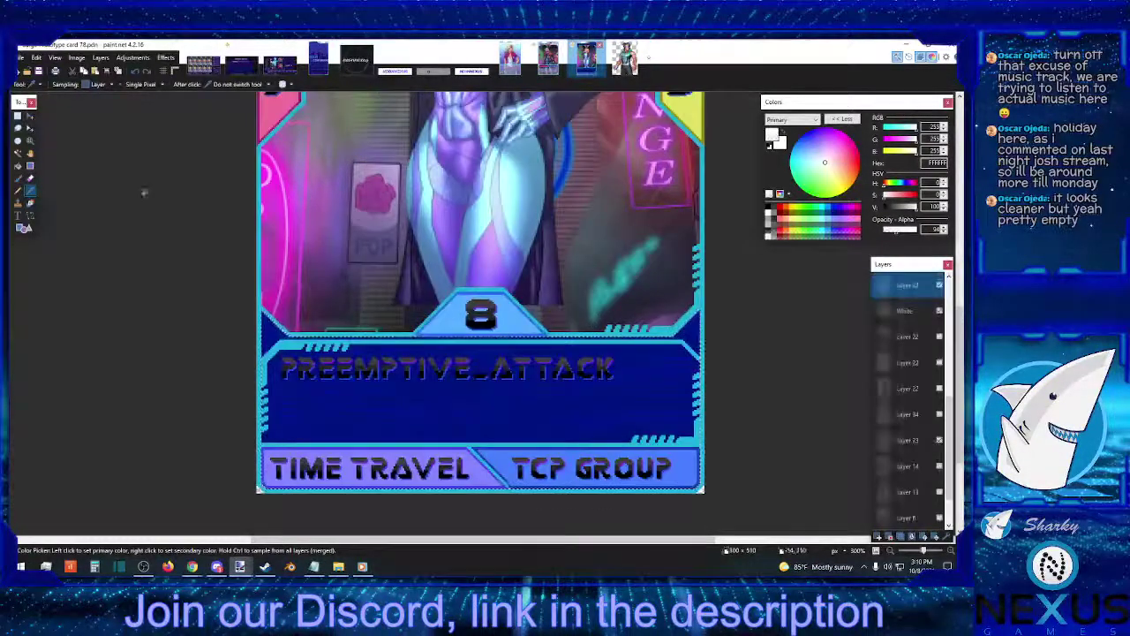
pyautogui.click(17, 166)
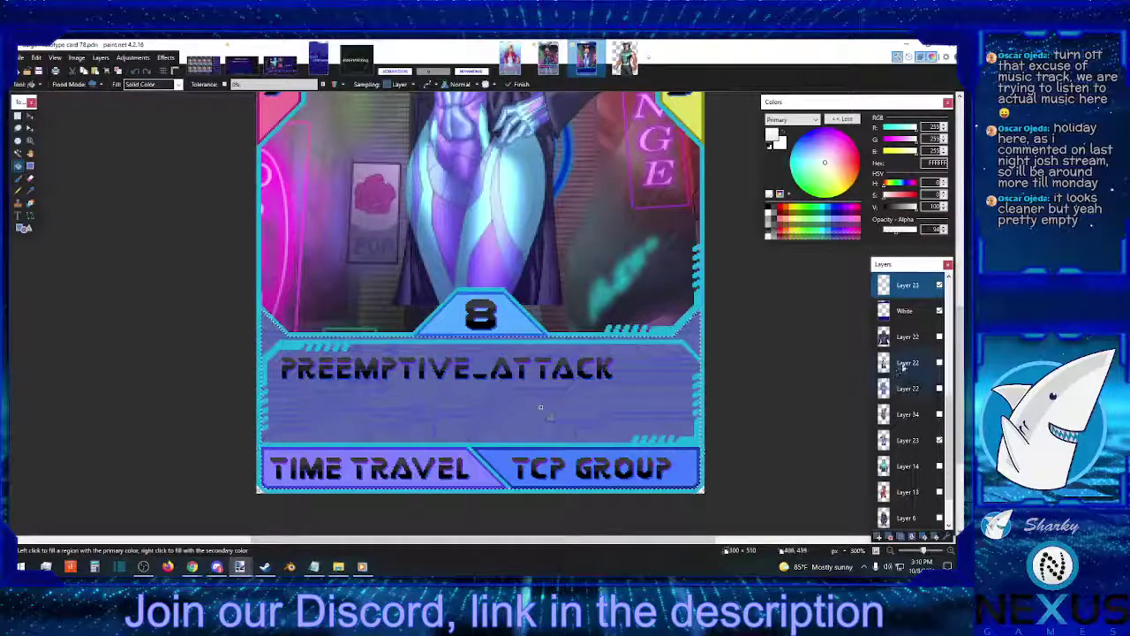
# Compare the card with the White layer hidden and shown, and examine the translucent overlay across the whole card.
pyautogui.click(939, 311)
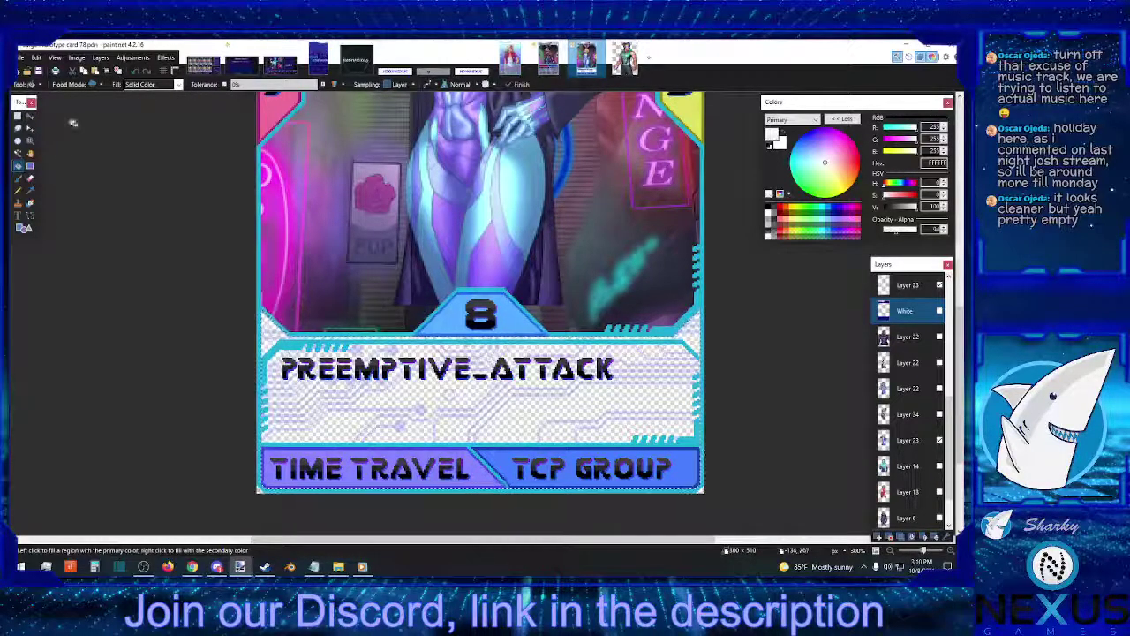
pyautogui.click(136, 74)
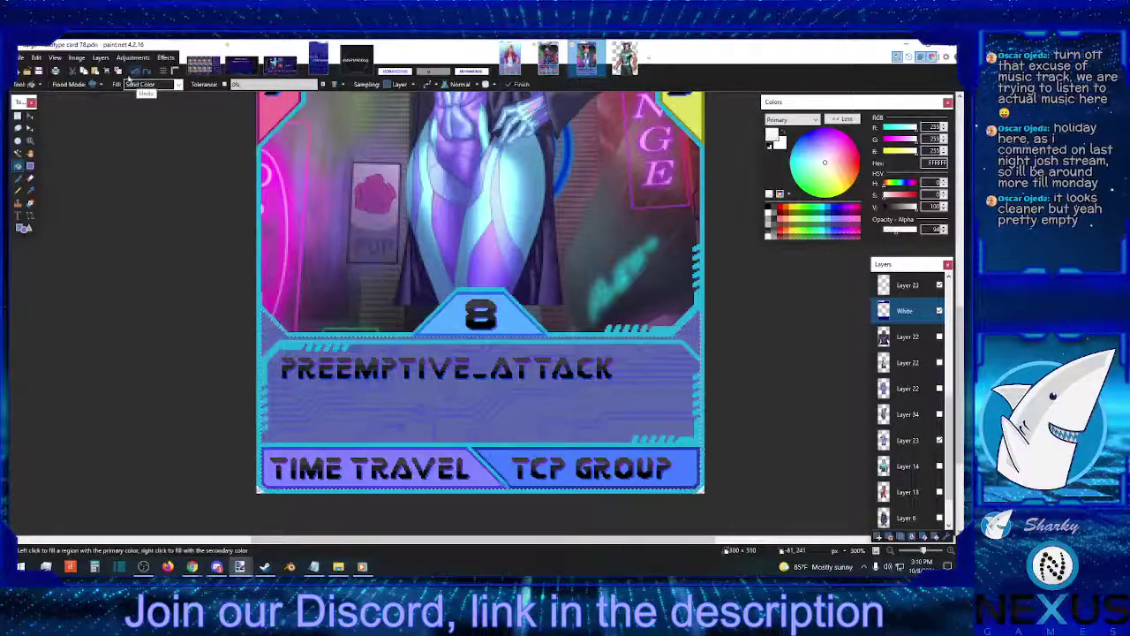
pyautogui.click(17, 116)
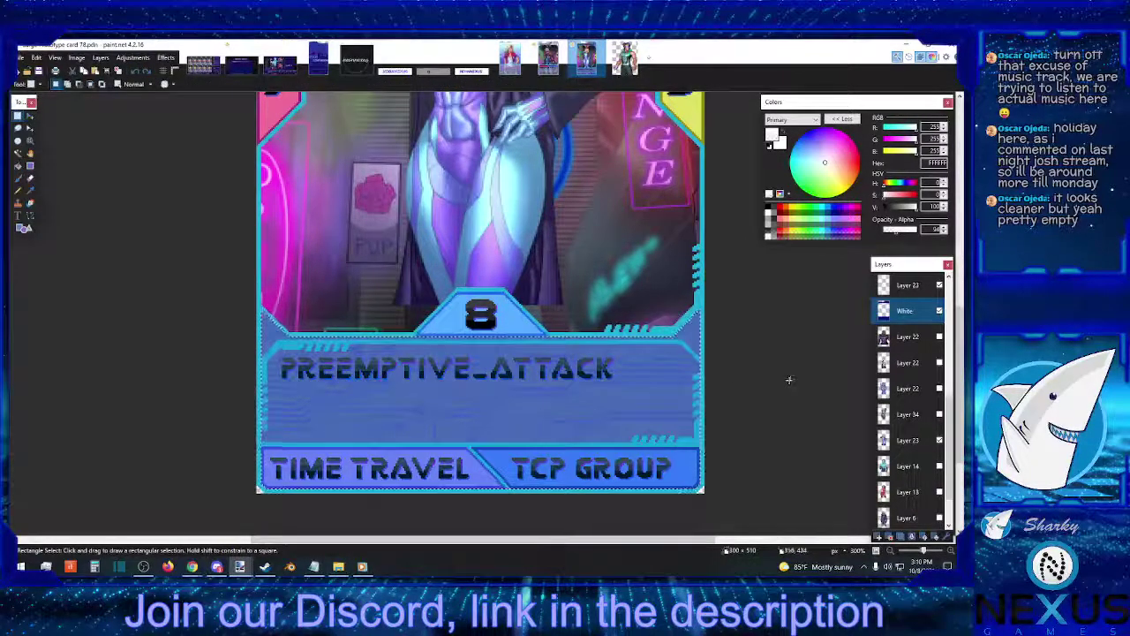
pyautogui.scroll(-3, 769, 382)
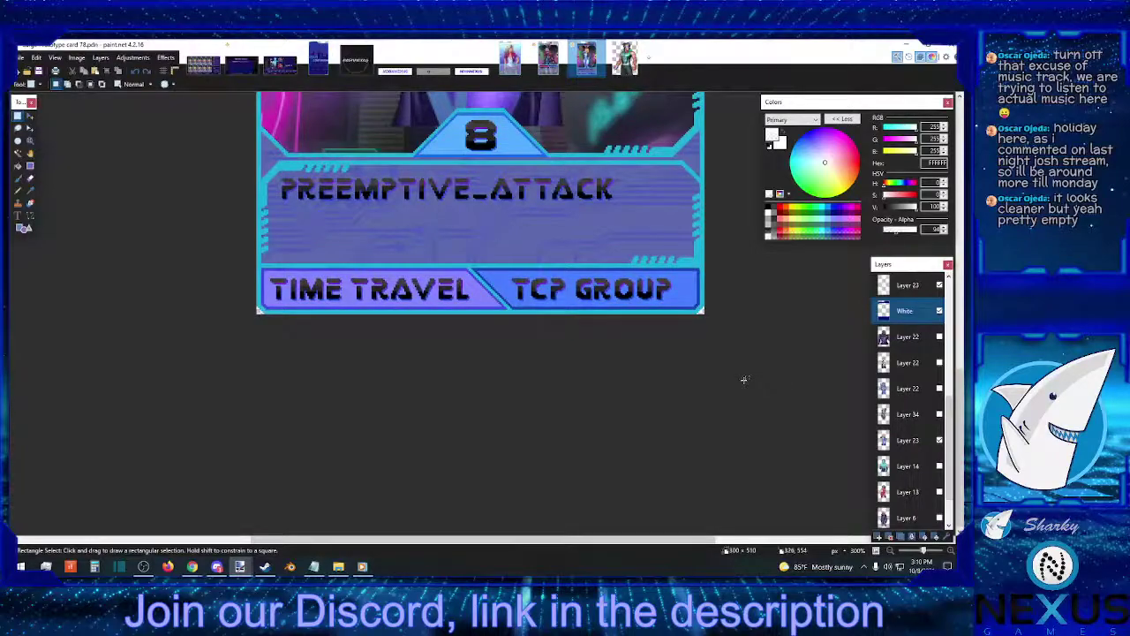
pyautogui.scroll(2, 744, 380)
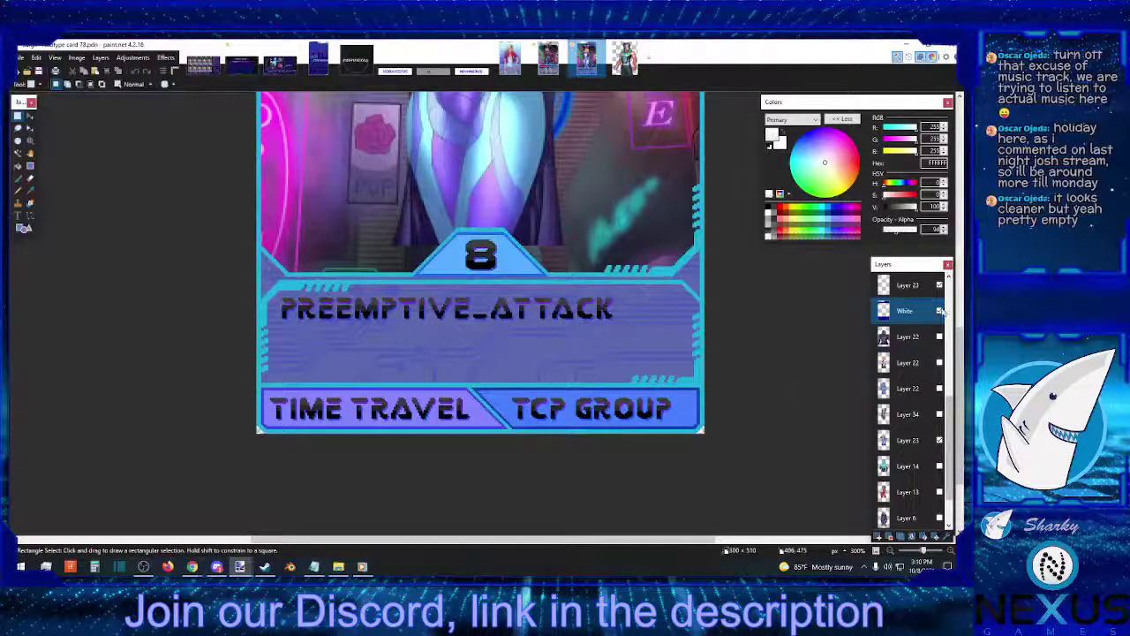
pyautogui.click(940, 311)
pyautogui.click(940, 311)
pyautogui.click(941, 311)
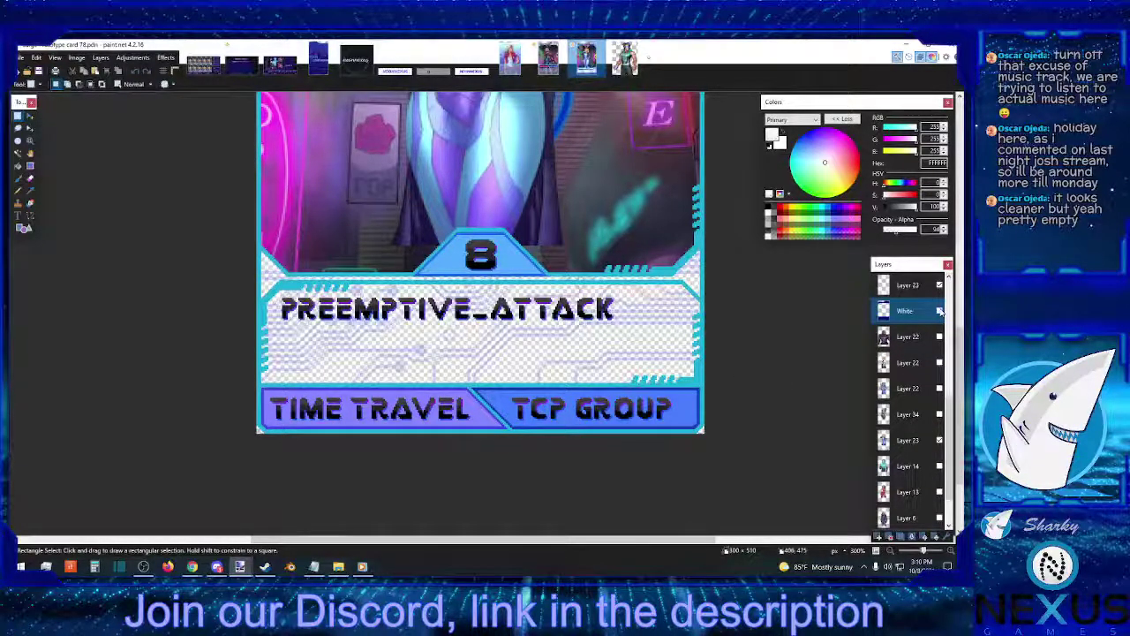
pyautogui.click(941, 311)
pyautogui.click(940, 310)
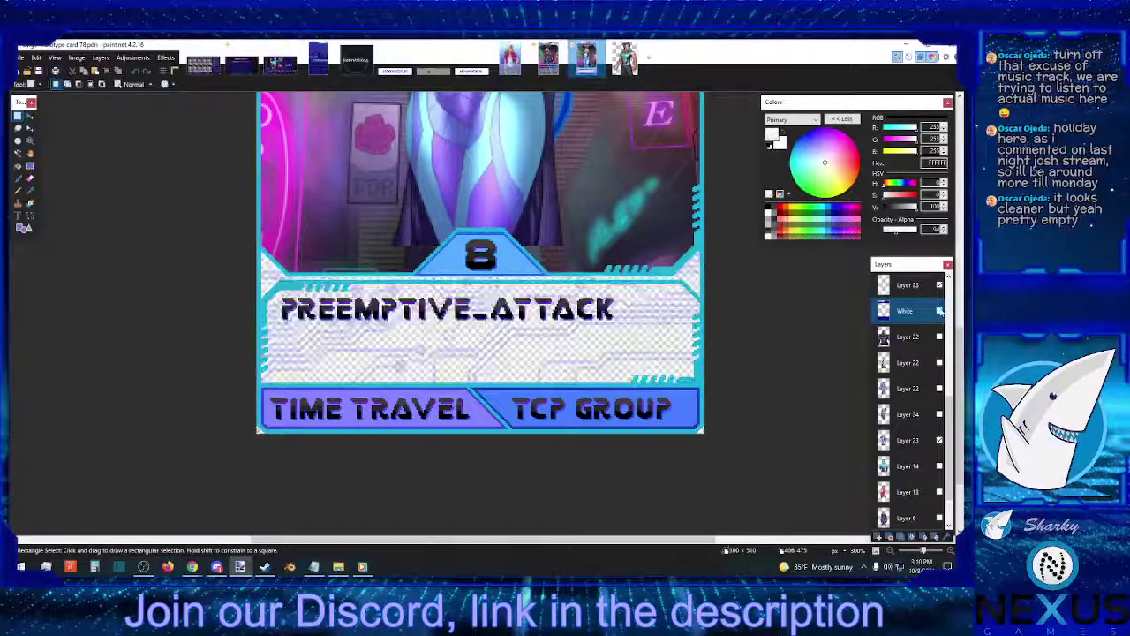
pyautogui.click(941, 310)
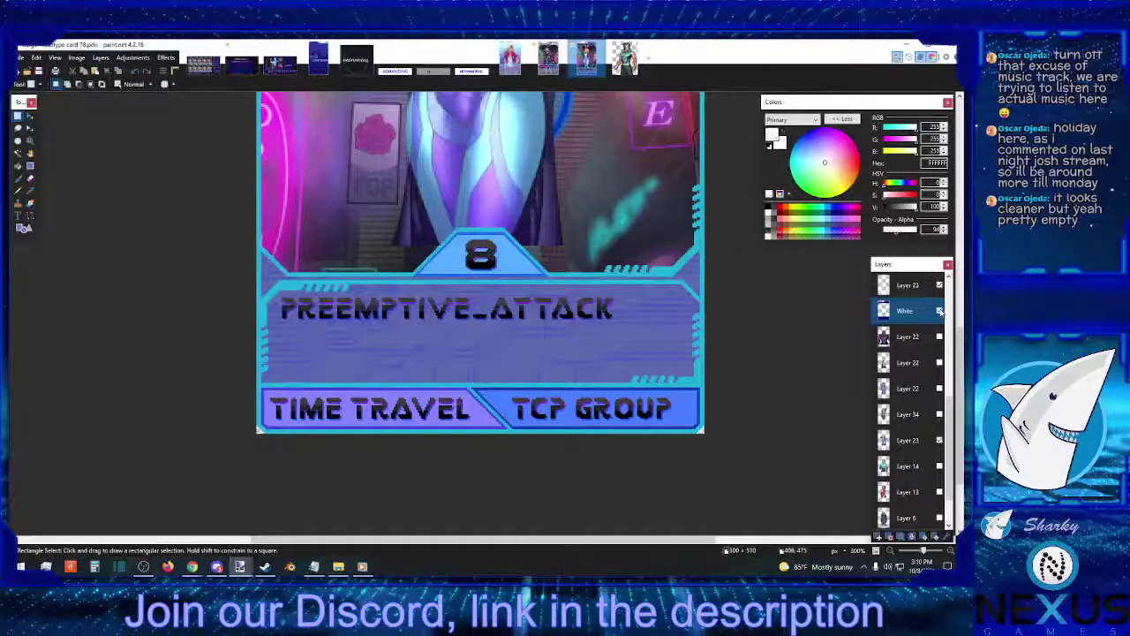
pyautogui.scroll(3, 769, 378)
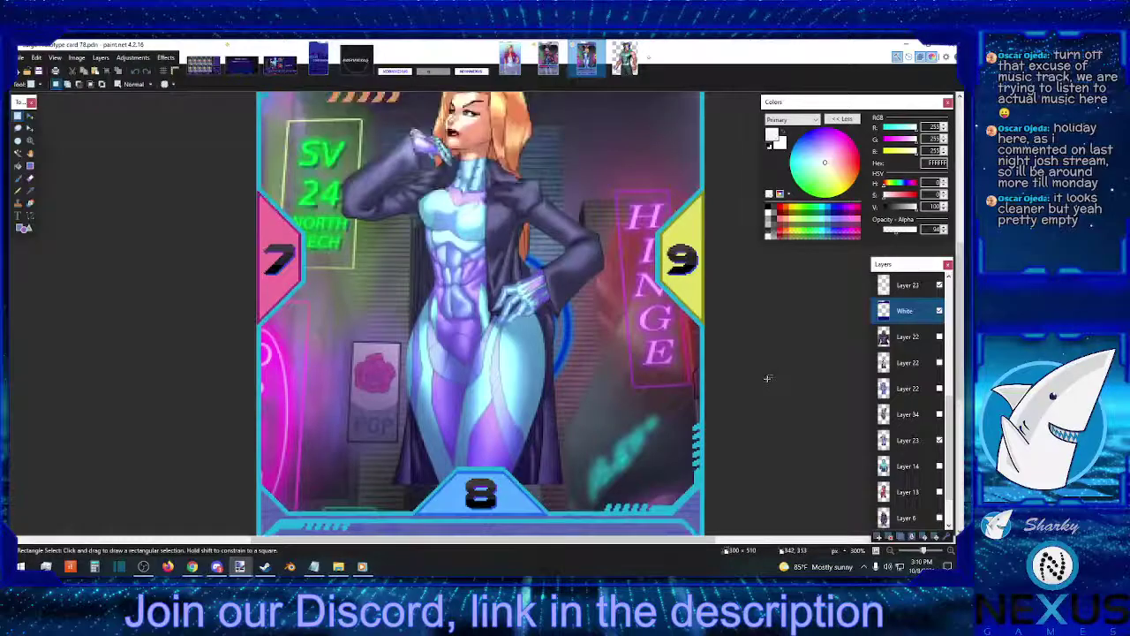
pyautogui.scroll(-3, 769, 378)
pyautogui.scroll(3, 767, 378)
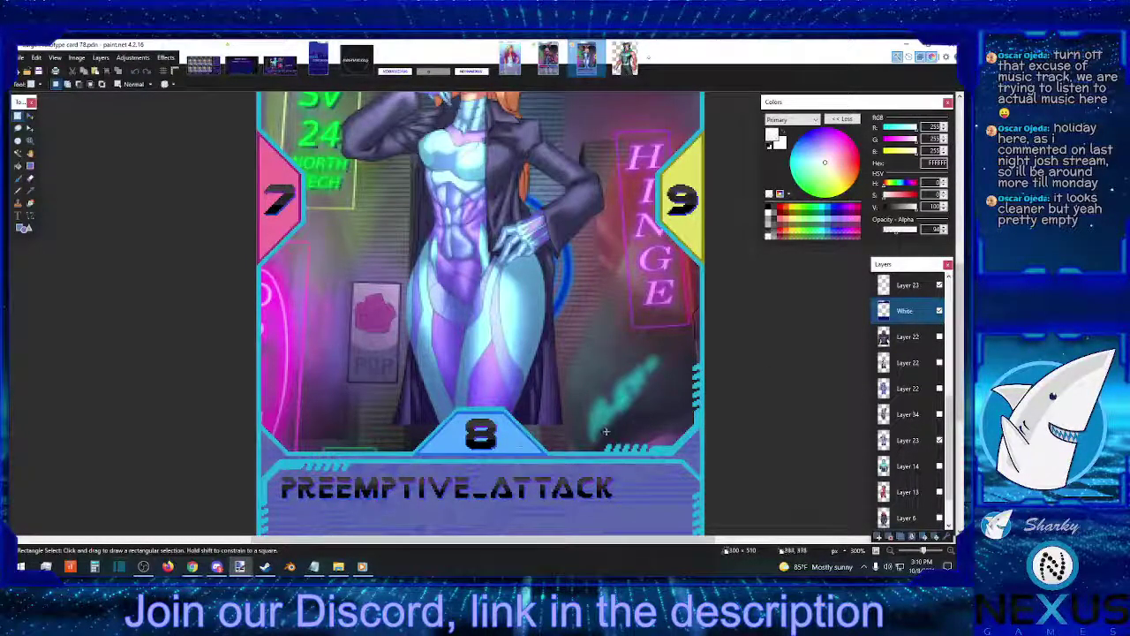
pyautogui.scroll(5, 768, 378)
pyautogui.scroll(-7, 768, 378)
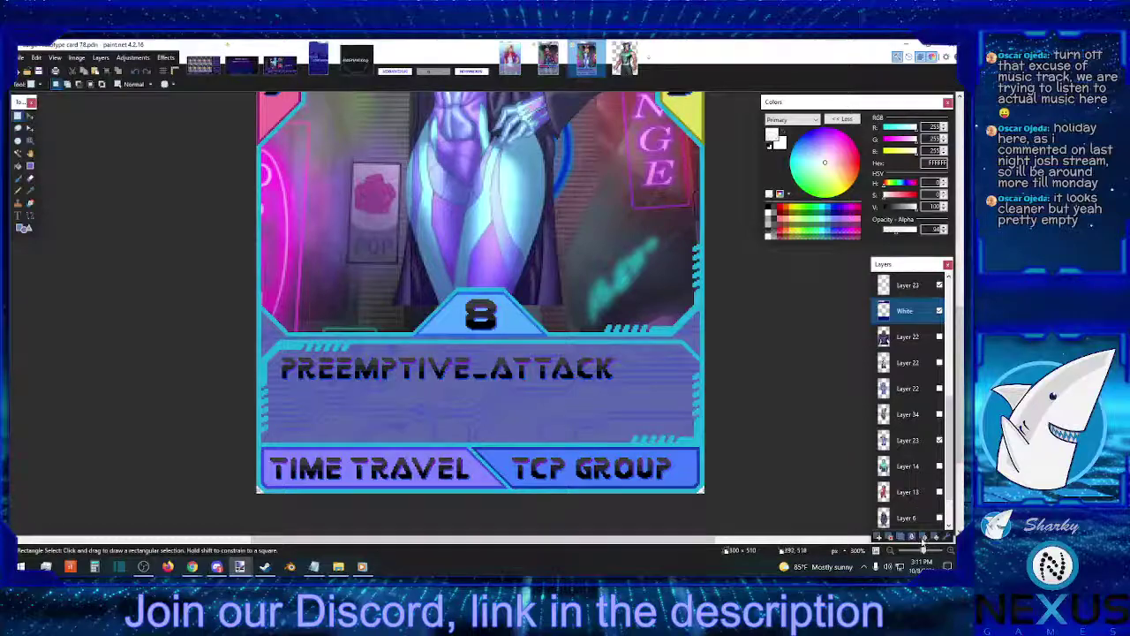
# View the card at 100% and undo the translucent overlay, the added layer and the dark blue fills.
pyautogui.hotkey('ctrl', '0')
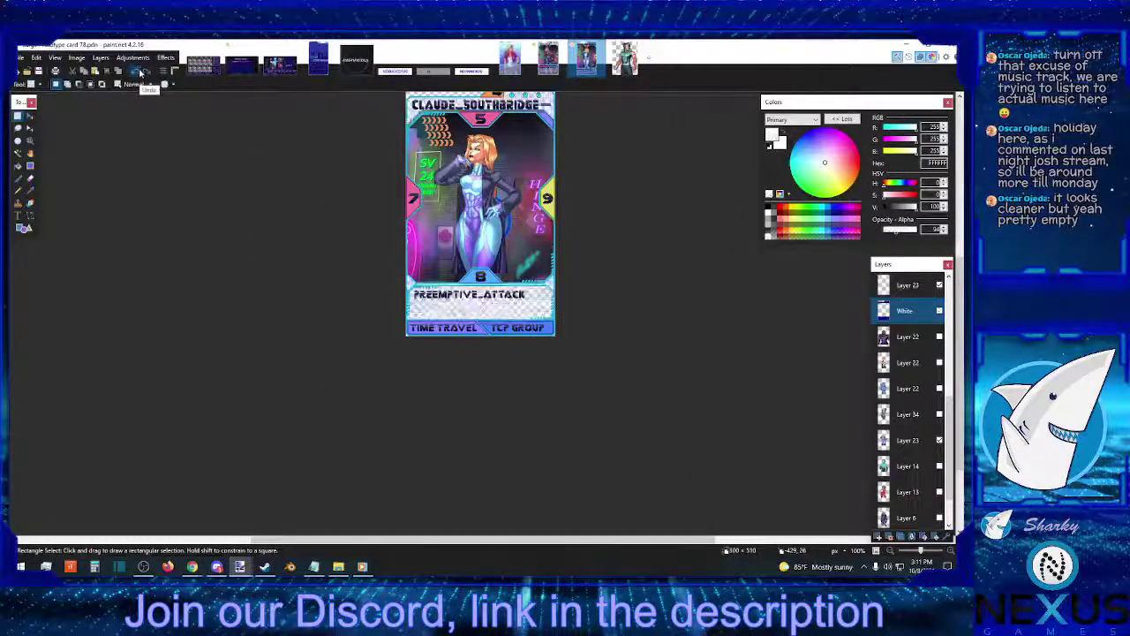
pyautogui.click(139, 73)
pyautogui.click(141, 73)
pyautogui.click(141, 73)
pyautogui.click(141, 73)
pyautogui.click(141, 74)
pyautogui.click(141, 73)
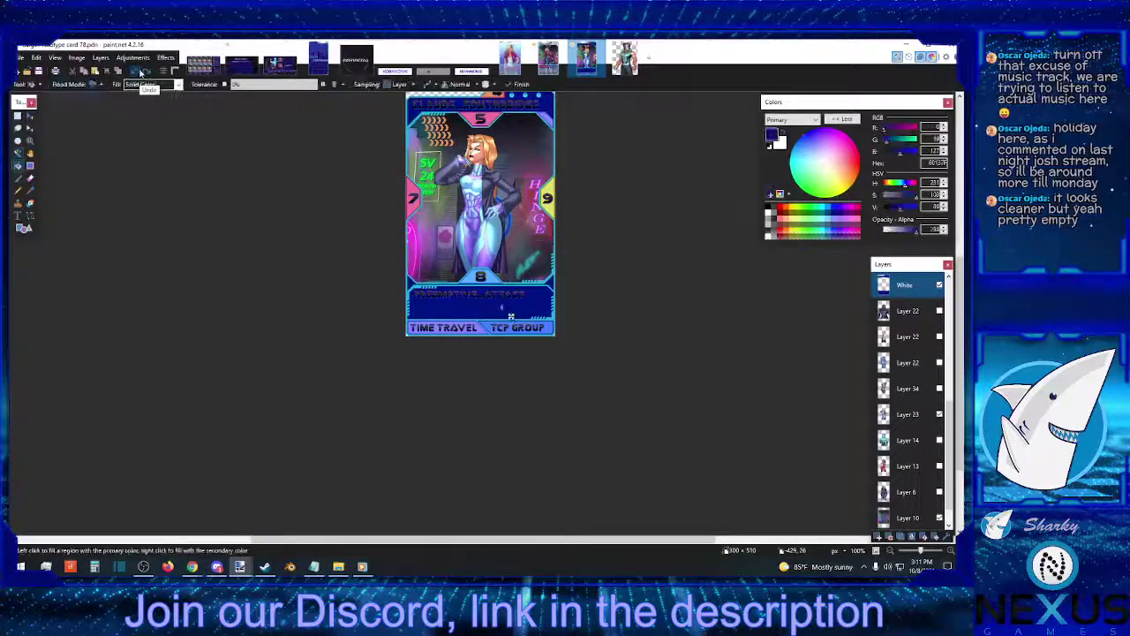
pyautogui.click(141, 74)
pyautogui.click(141, 73)
pyautogui.click(141, 73)
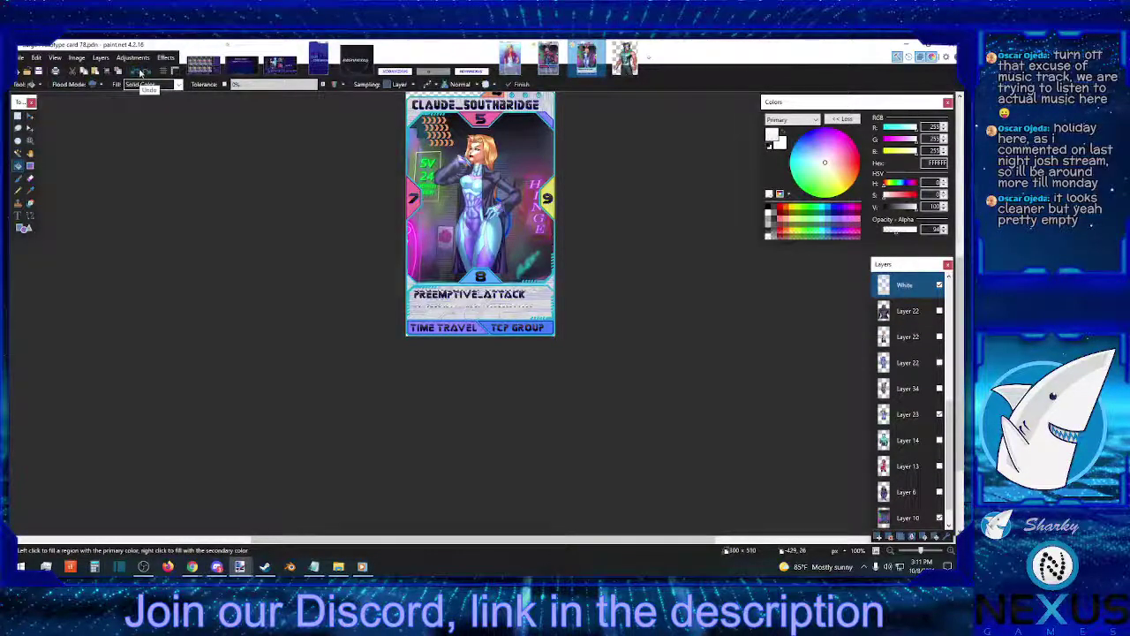
pyautogui.click(141, 74)
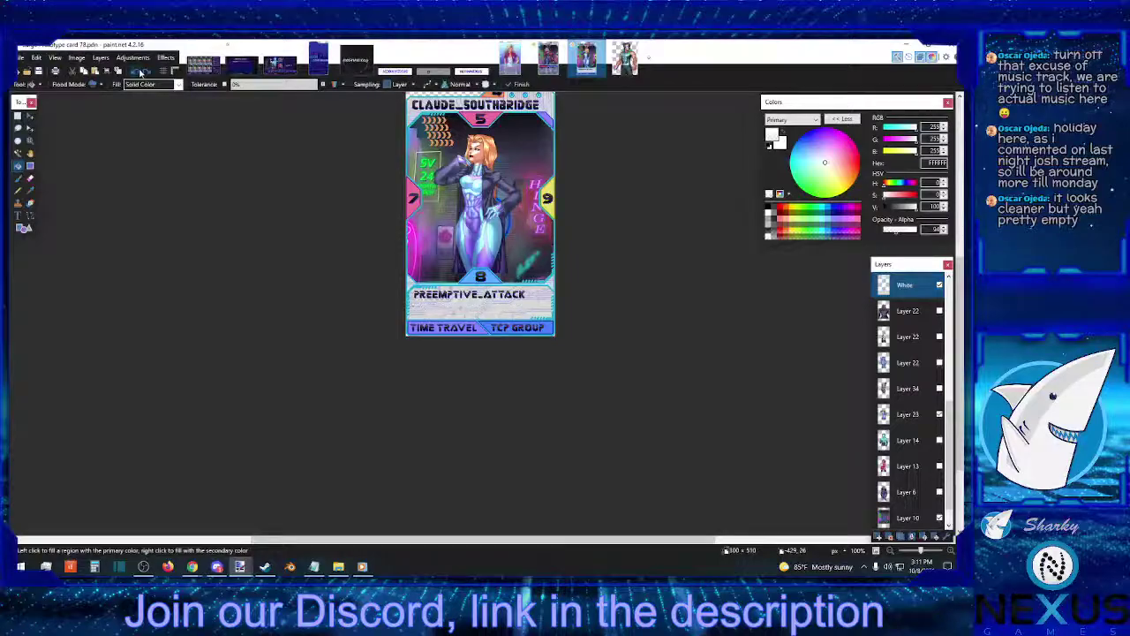
# Undo further back to the visible number and alphabet samples, and redo until both samples are hidden again.
pyautogui.click(141, 73)
pyautogui.click(141, 73)
pyautogui.click(141, 73)
pyautogui.click(141, 74)
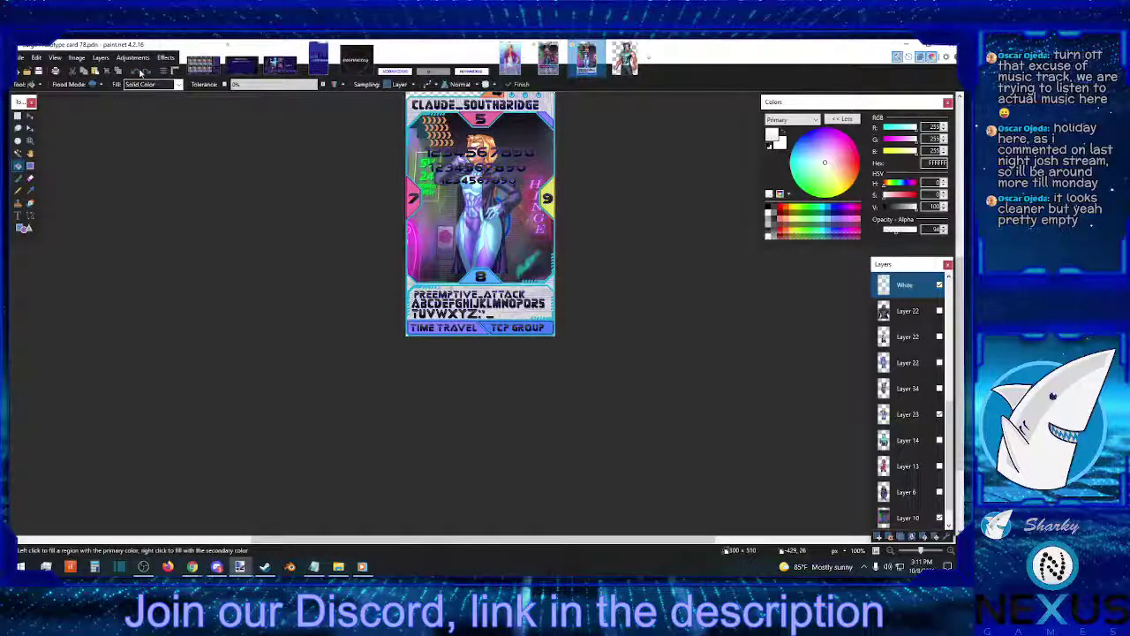
pyautogui.click(148, 73)
pyautogui.click(148, 73)
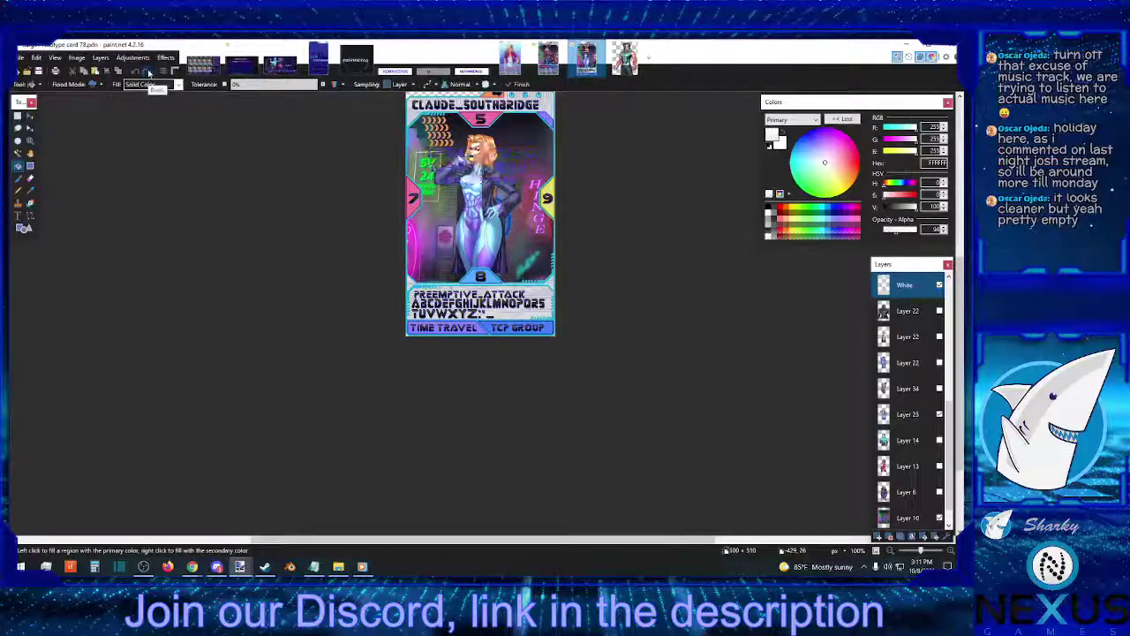
pyautogui.click(148, 73)
pyautogui.click(149, 73)
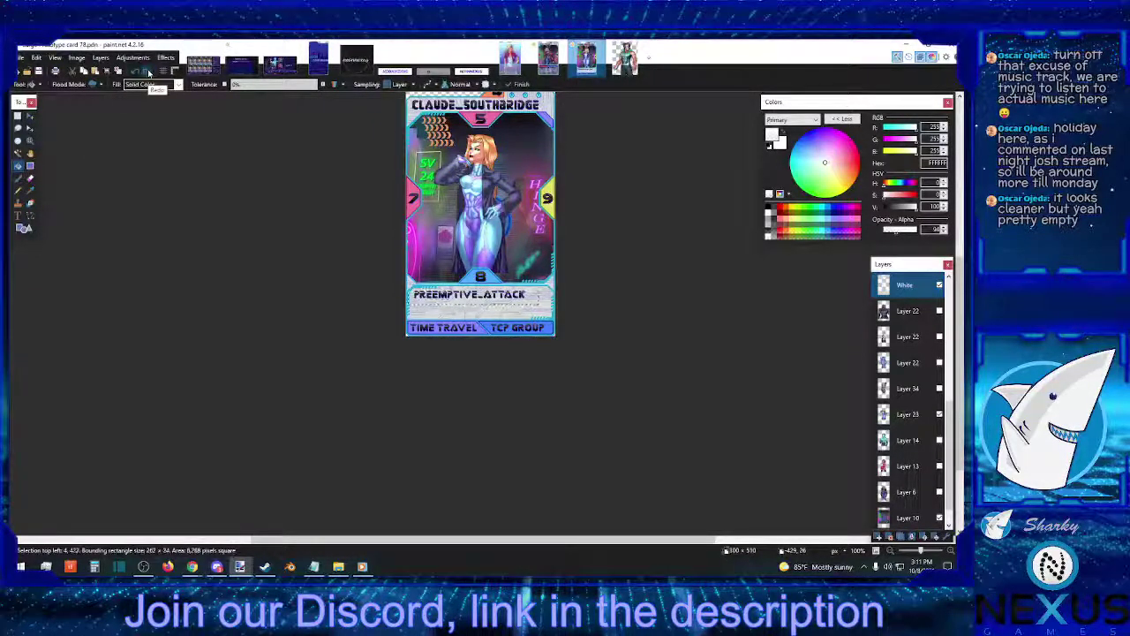
# Redo the dark blue fills, the added layer and the translucent white overlay on the card's title and text box.
pyautogui.click(148, 73)
pyautogui.click(148, 73)
pyautogui.click(148, 74)
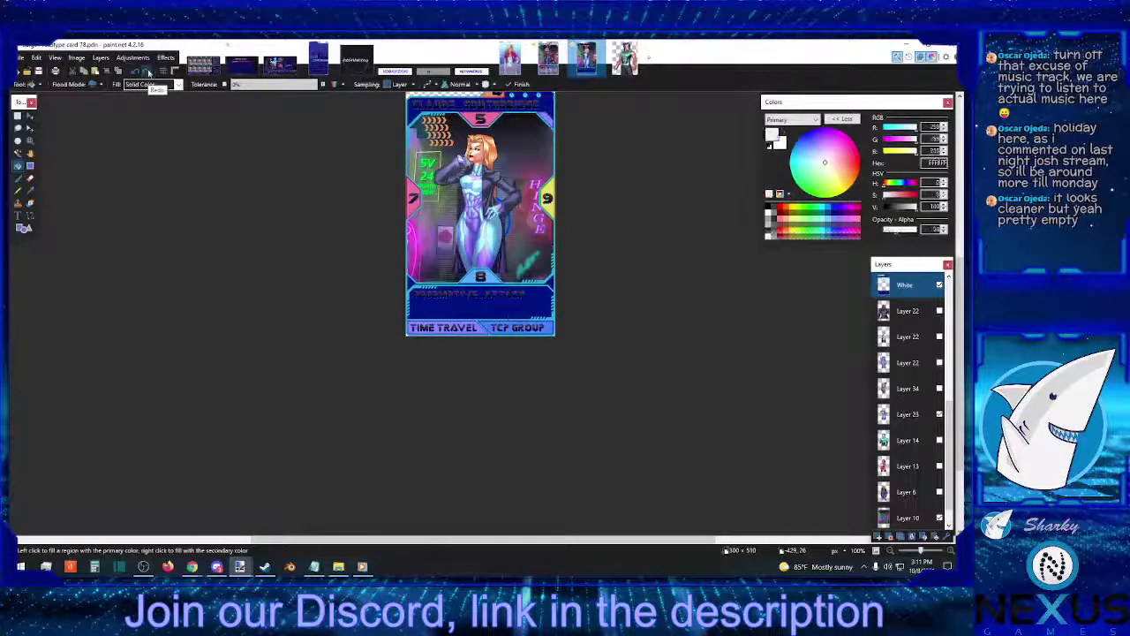
pyautogui.click(148, 73)
pyautogui.click(148, 74)
pyautogui.click(149, 73)
pyautogui.click(148, 73)
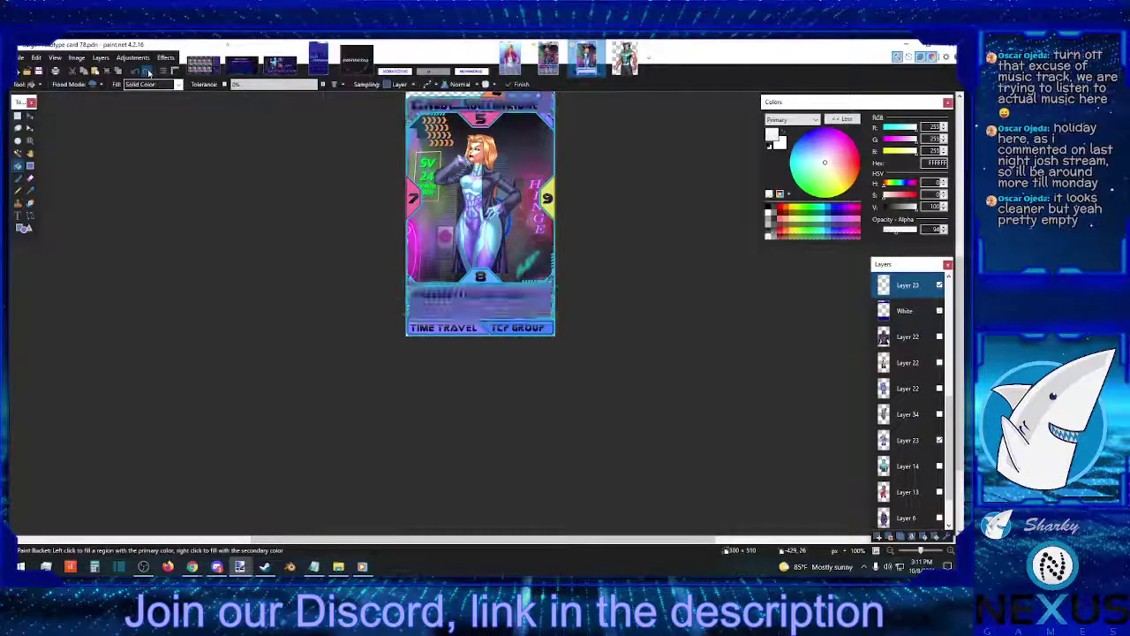
pyautogui.click(148, 74)
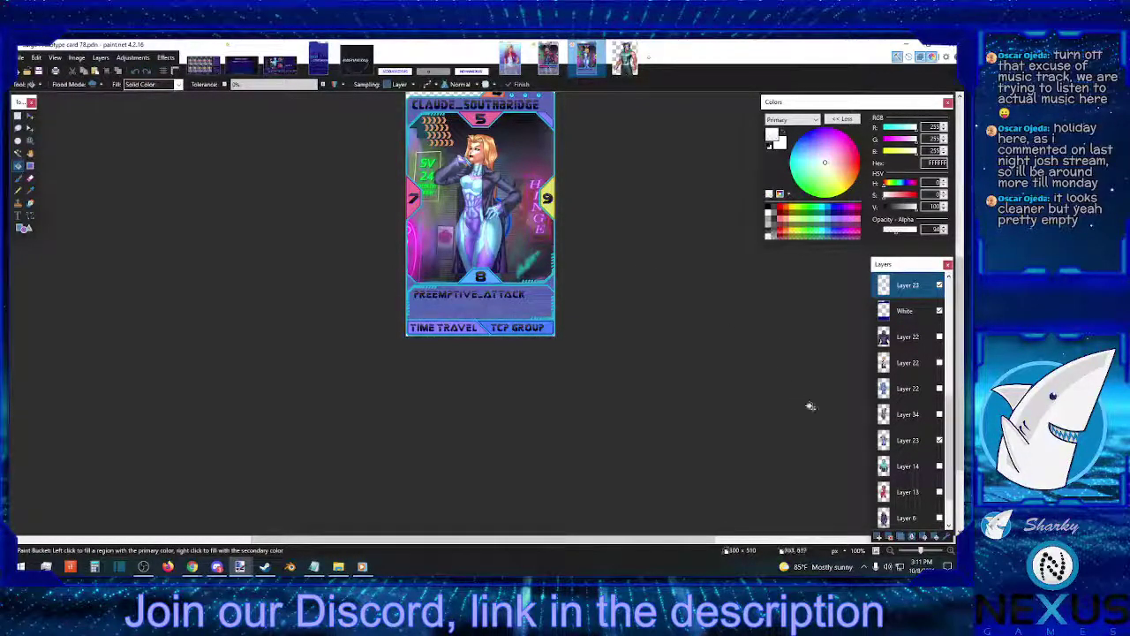
pyautogui.click(890, 550)
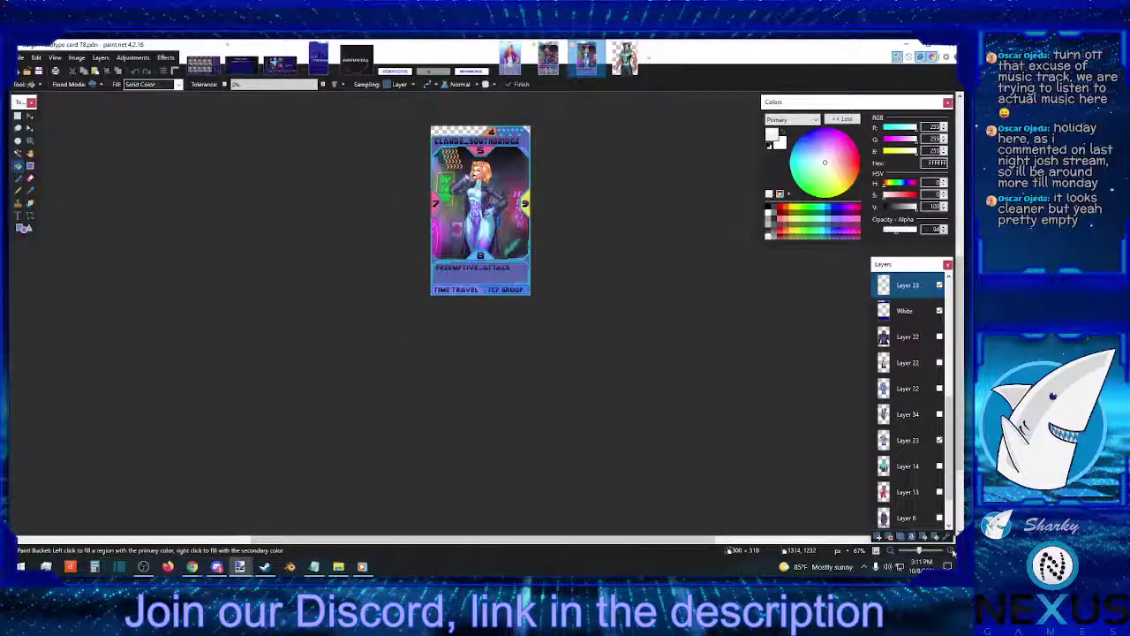
pyautogui.scroll(3, 628, 457)
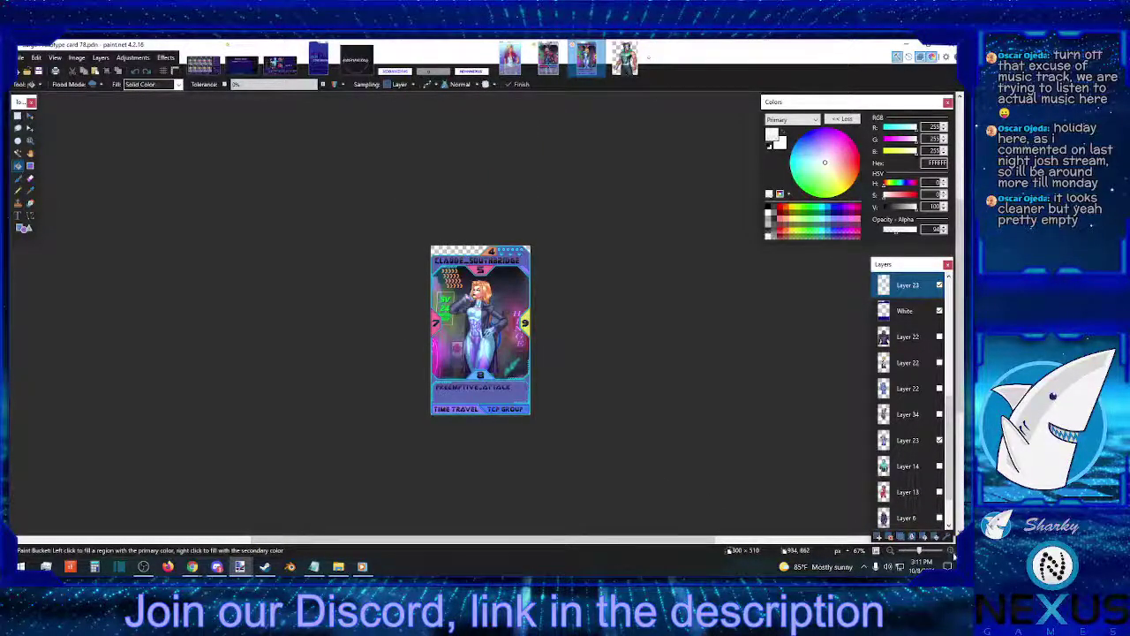
pyautogui.click(951, 550)
pyautogui.scroll(-3, 813, 477)
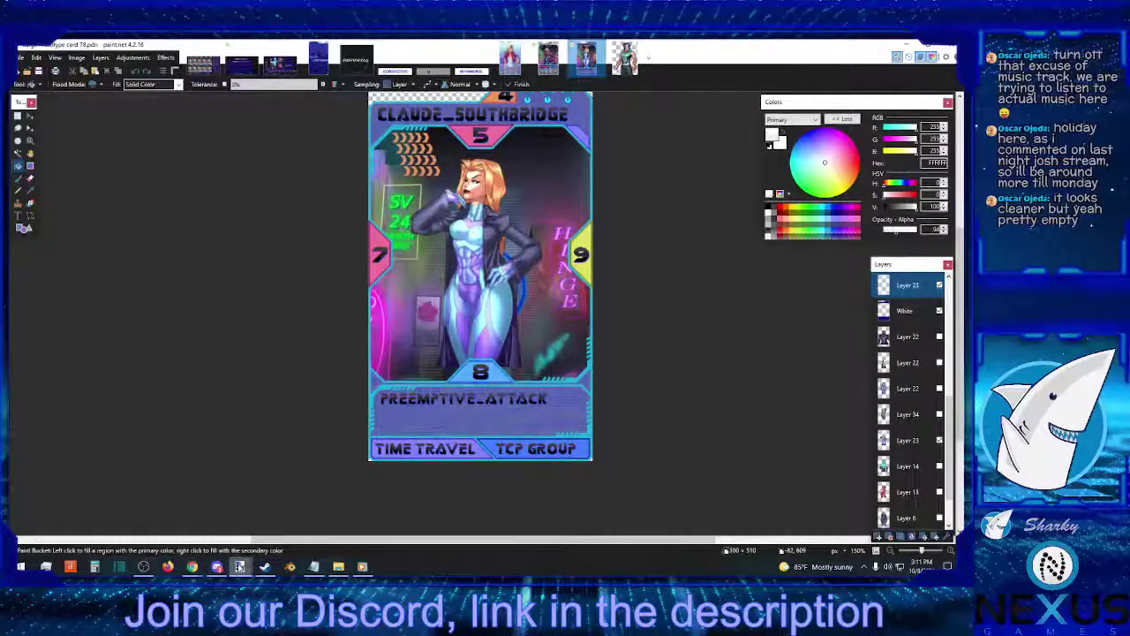
# Open the neon street background image, select and copy all of it, and return to the character card.
pyautogui.click(338, 567)
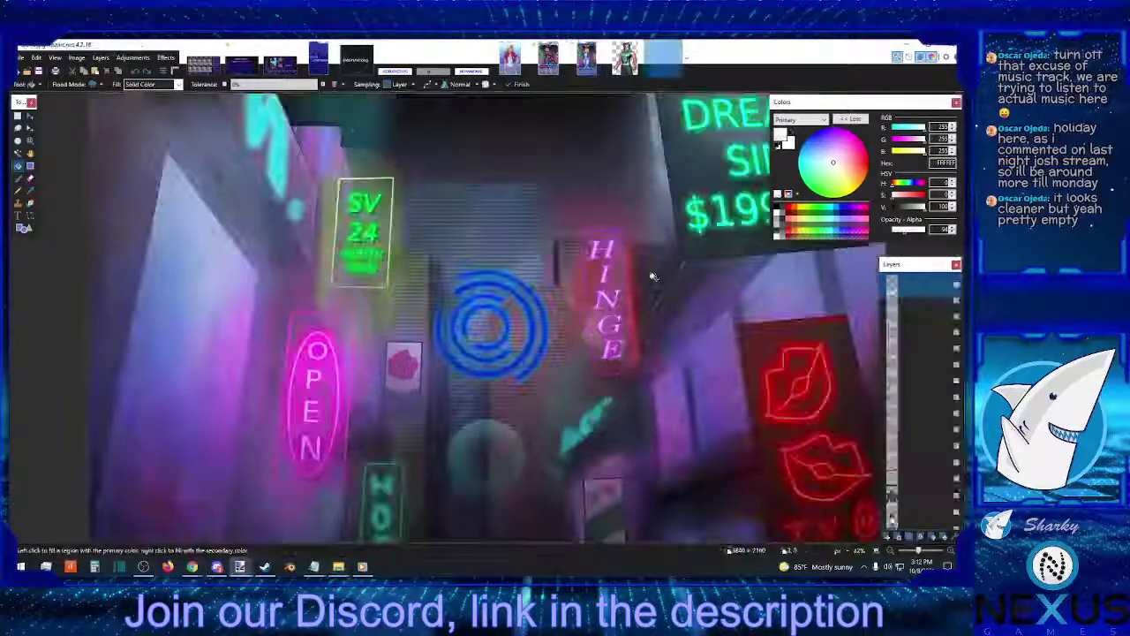
pyautogui.click(900, 551)
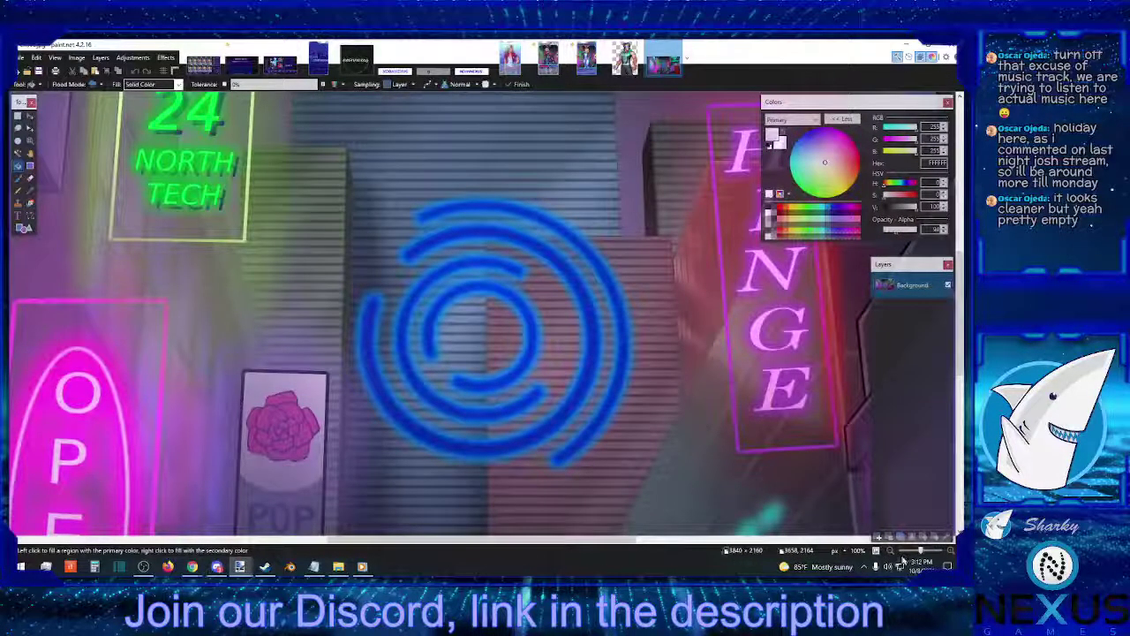
pyautogui.moveTo(915, 554); pyautogui.dragTo(910, 551)
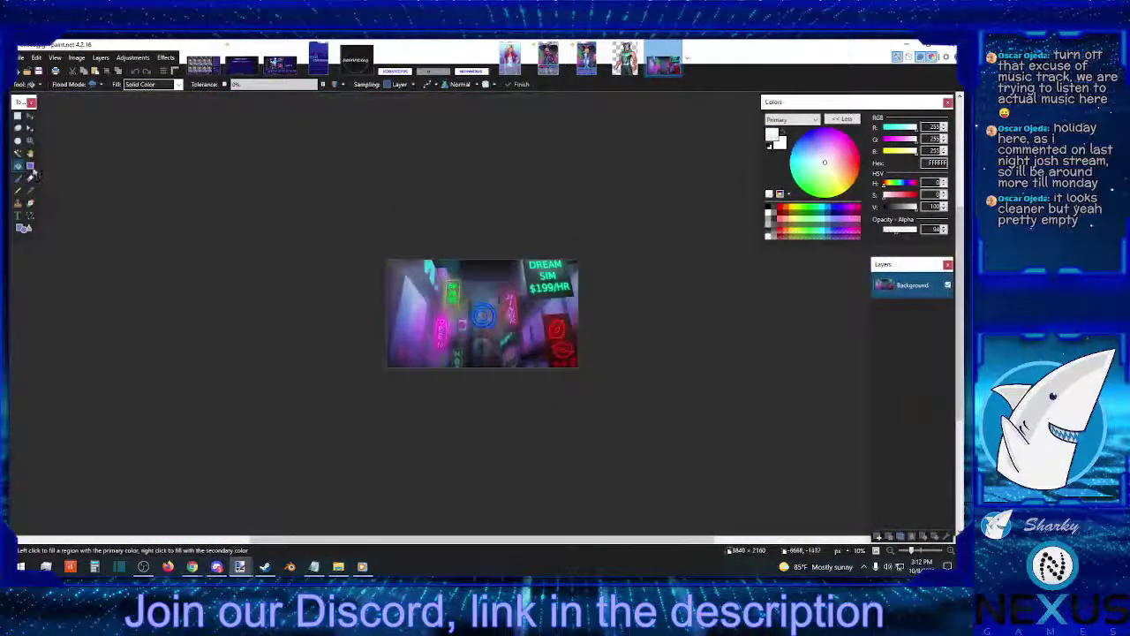
pyautogui.click(18, 116)
pyautogui.hotkey('ctrl', 'a')
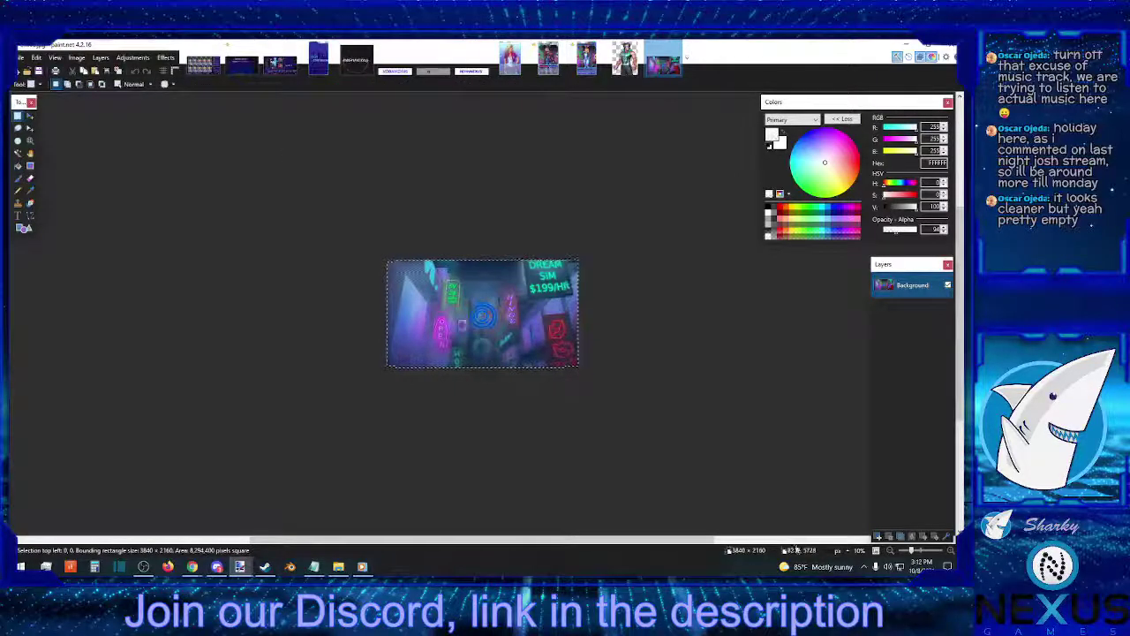
pyautogui.click(84, 70)
pyautogui.click(587, 58)
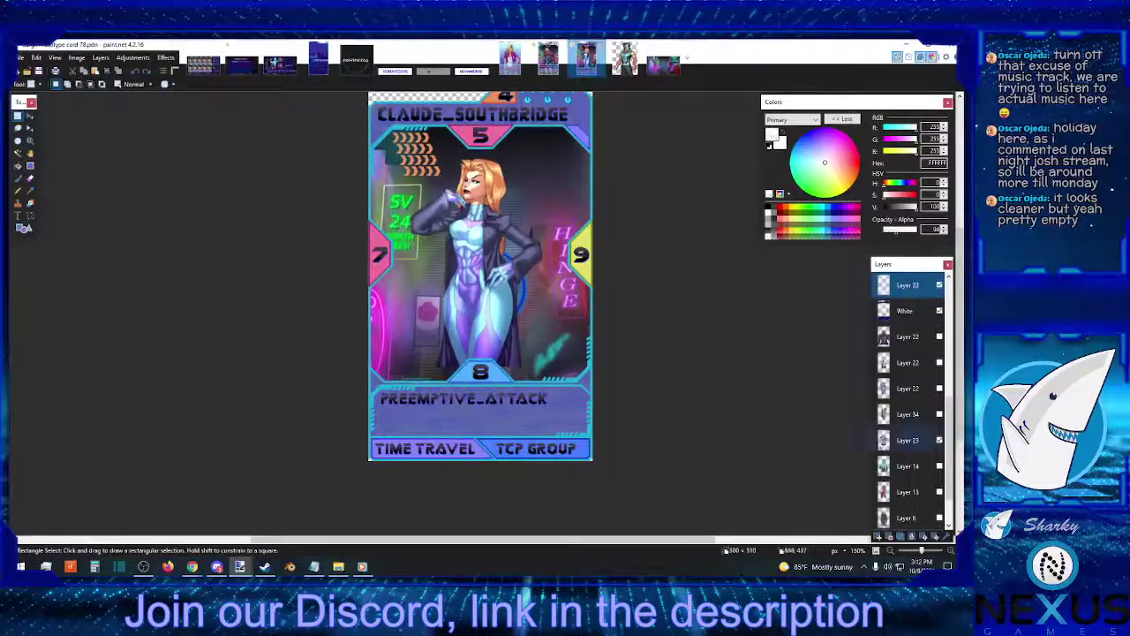
# Hide the White layer and paste the copied background into Layer 10, keeping the canvas size.
pyautogui.click(940, 311)
pyautogui.scroll(-2, 939, 406)
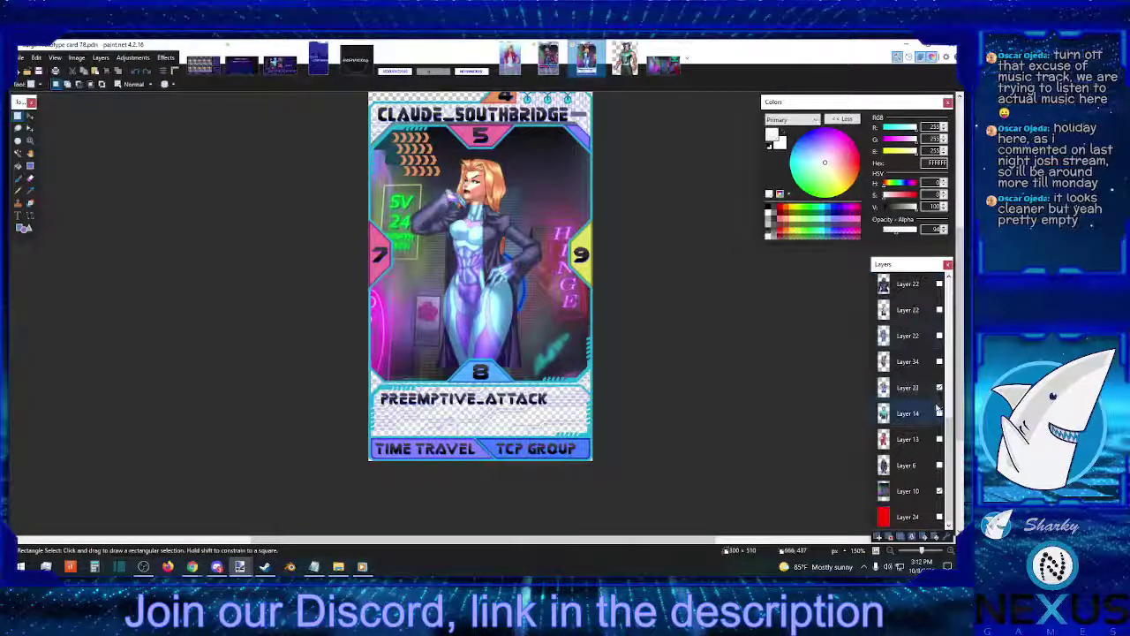
pyautogui.click(913, 494)
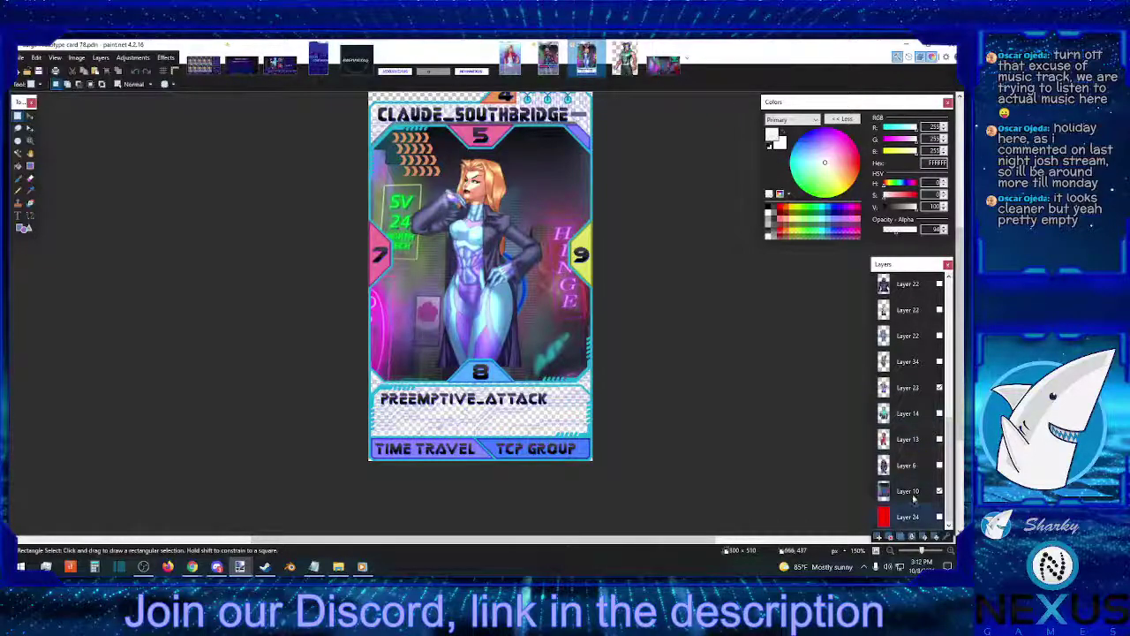
pyautogui.click(913, 495)
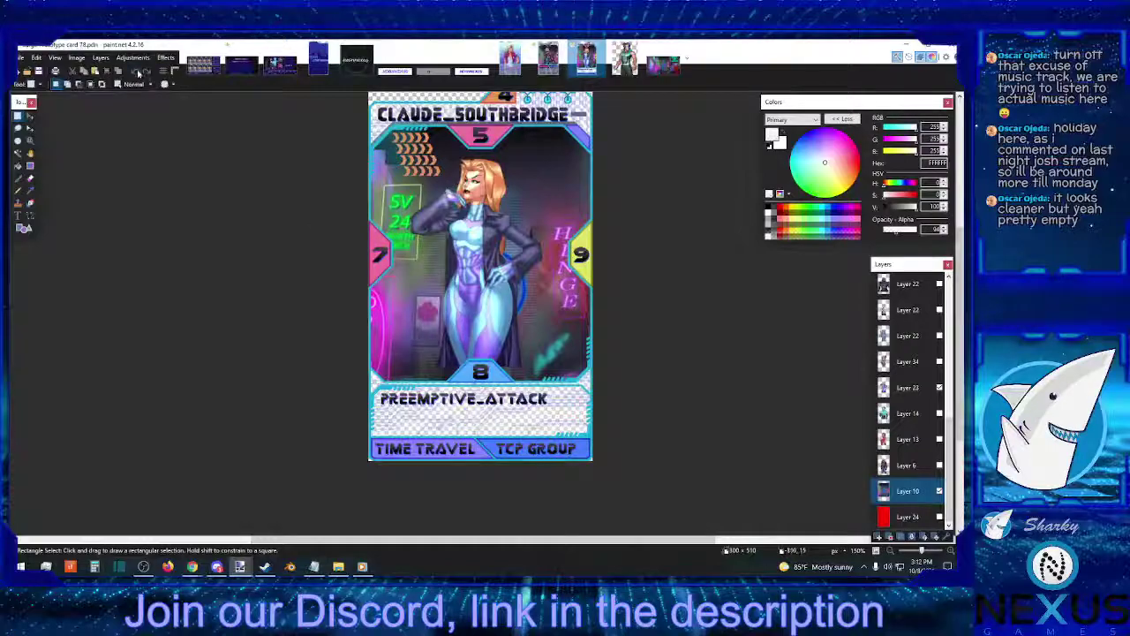
pyautogui.click(98, 73)
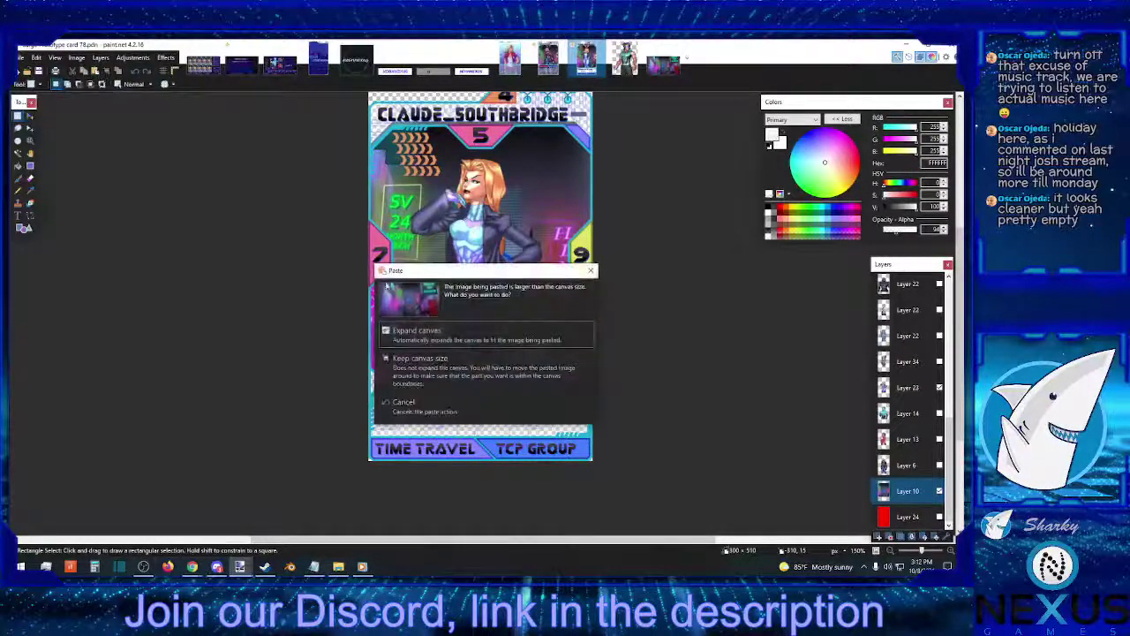
pyautogui.click(535, 382)
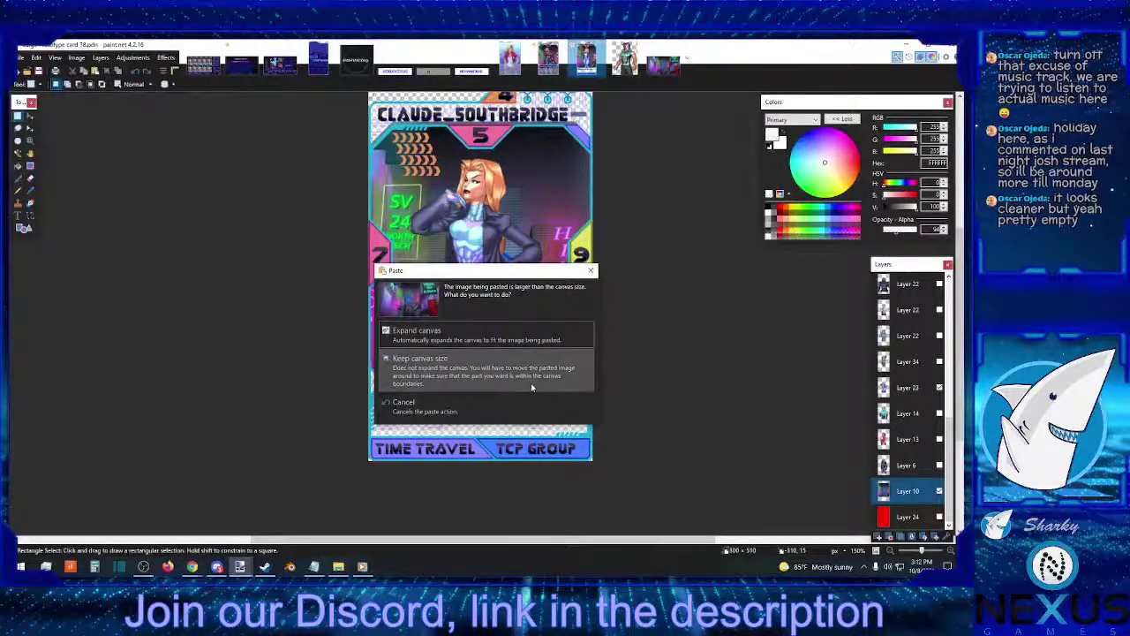
# Scale the pasted background down to about 1008 × 568 pixels and centre it over the card.
pyautogui.click(891, 551)
pyautogui.click(891, 552)
pyautogui.click(891, 551)
pyautogui.click(890, 551)
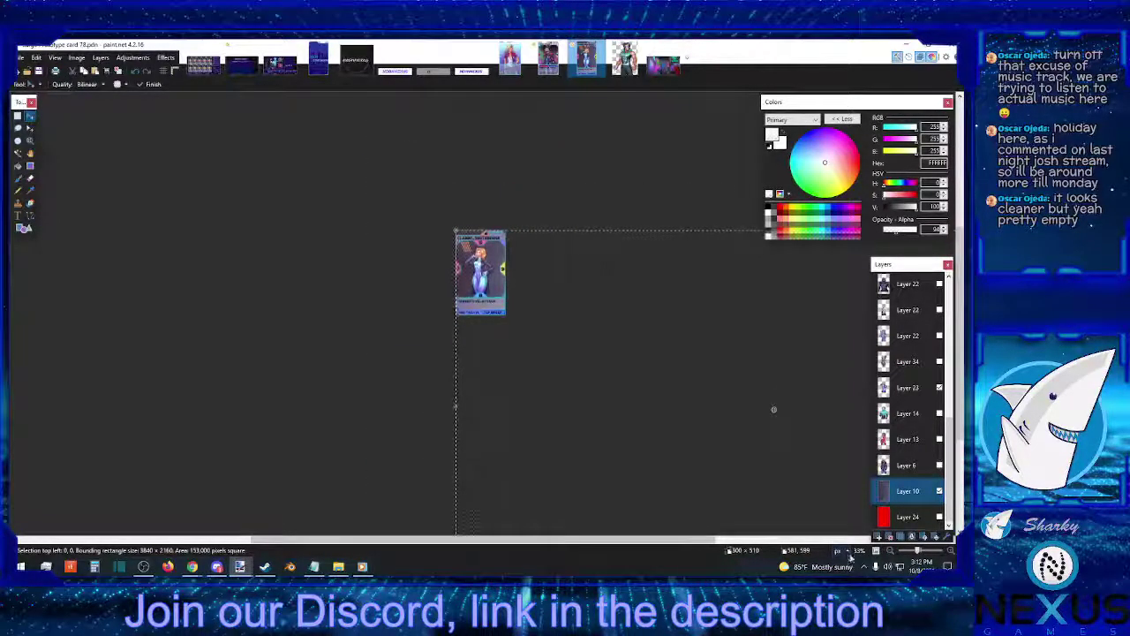
pyautogui.click(883, 551)
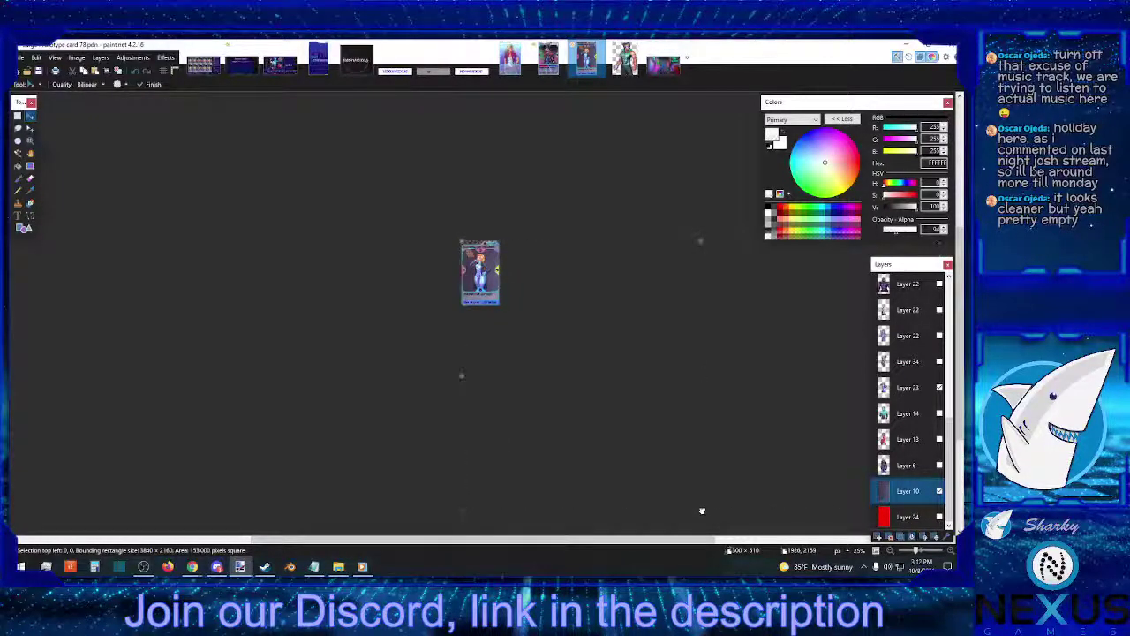
pyautogui.moveTo(702, 510); pyautogui.dragTo(702, 311)
pyautogui.moveTo(723, 282); pyautogui.dragTo(510, 264)
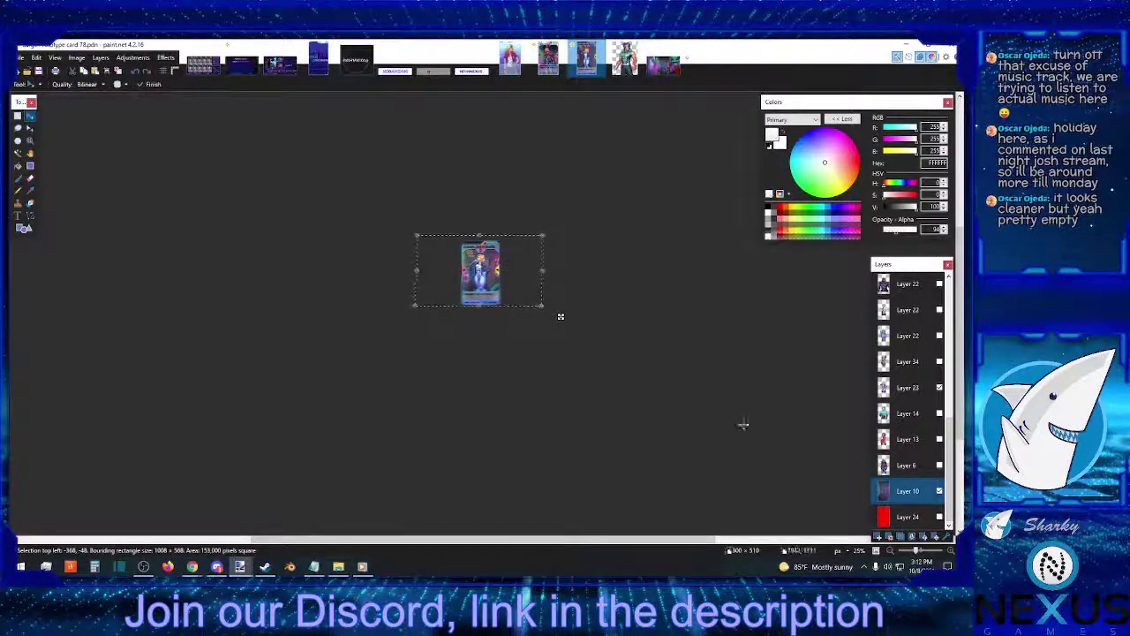
# Enlarge the pasted background to about 1092 × 615 pixels and shift it upward so the blue rings sit behind the character's head.
pyautogui.click(951, 551)
pyautogui.click(951, 552)
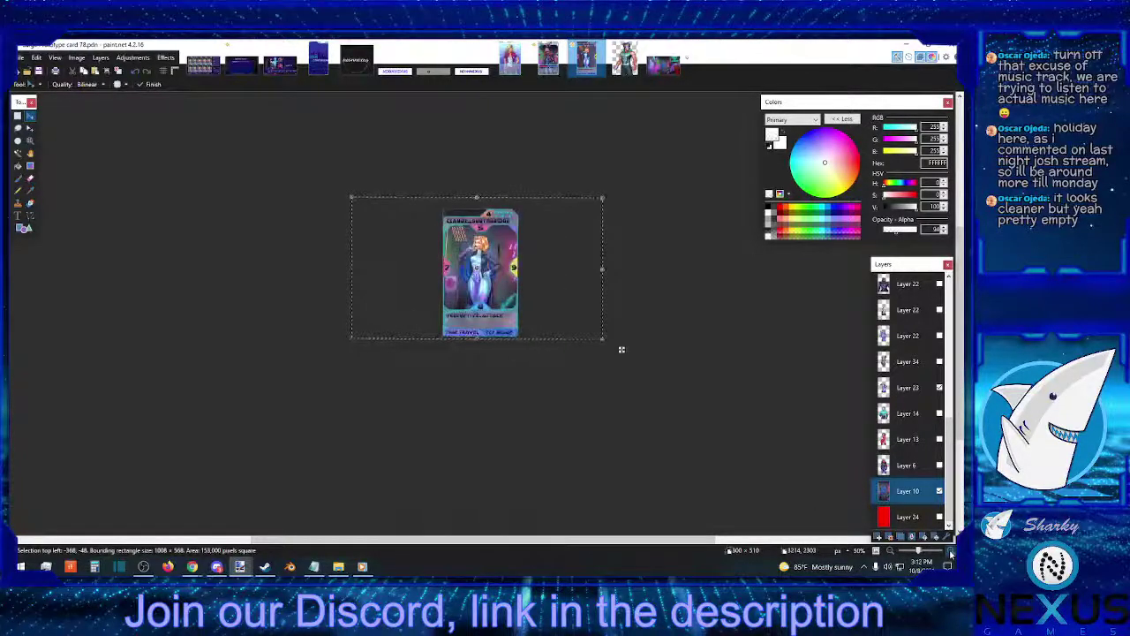
pyautogui.click(951, 552)
pyautogui.click(951, 552)
pyautogui.click(951, 552)
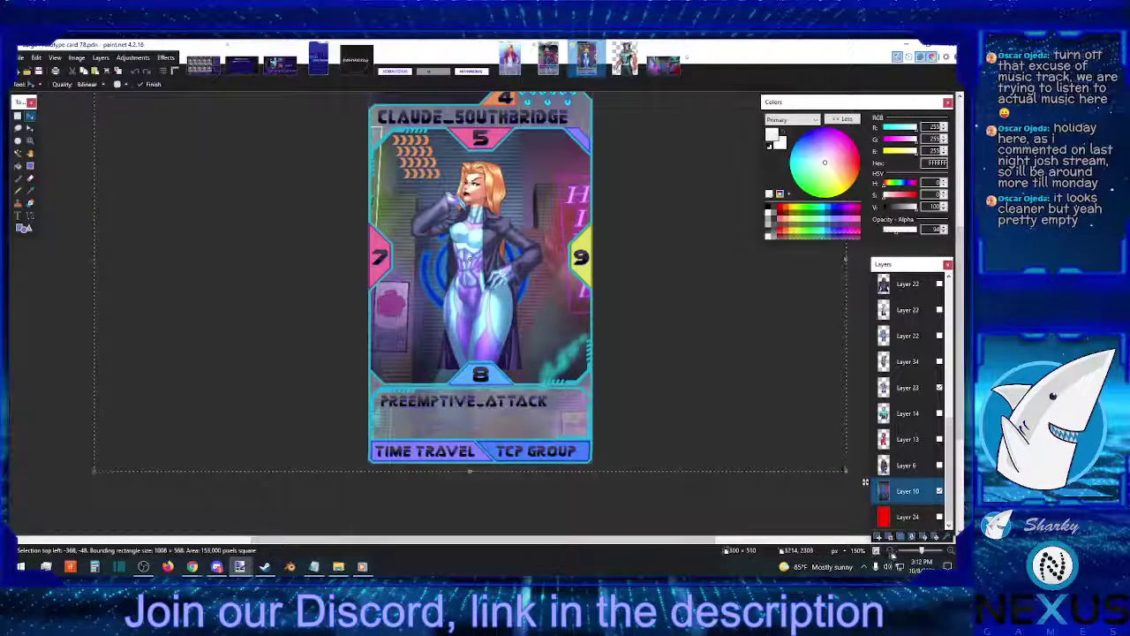
pyautogui.click(892, 552)
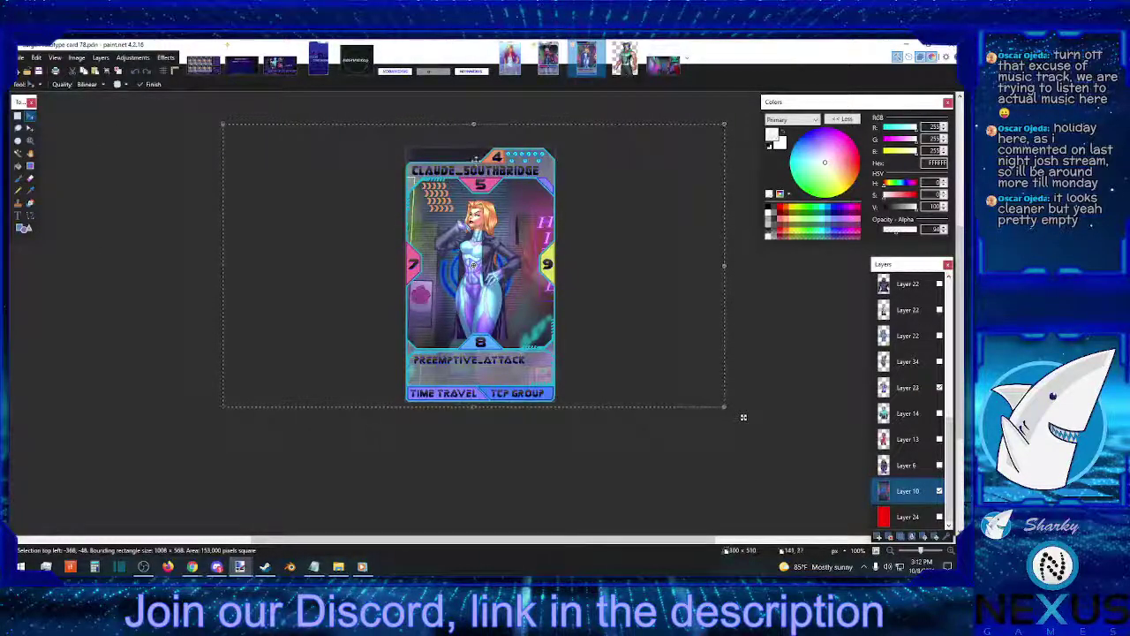
pyautogui.moveTo(474, 123); pyautogui.dragTo(472, 101)
pyautogui.moveTo(499, 272); pyautogui.dragTo(501, 256)
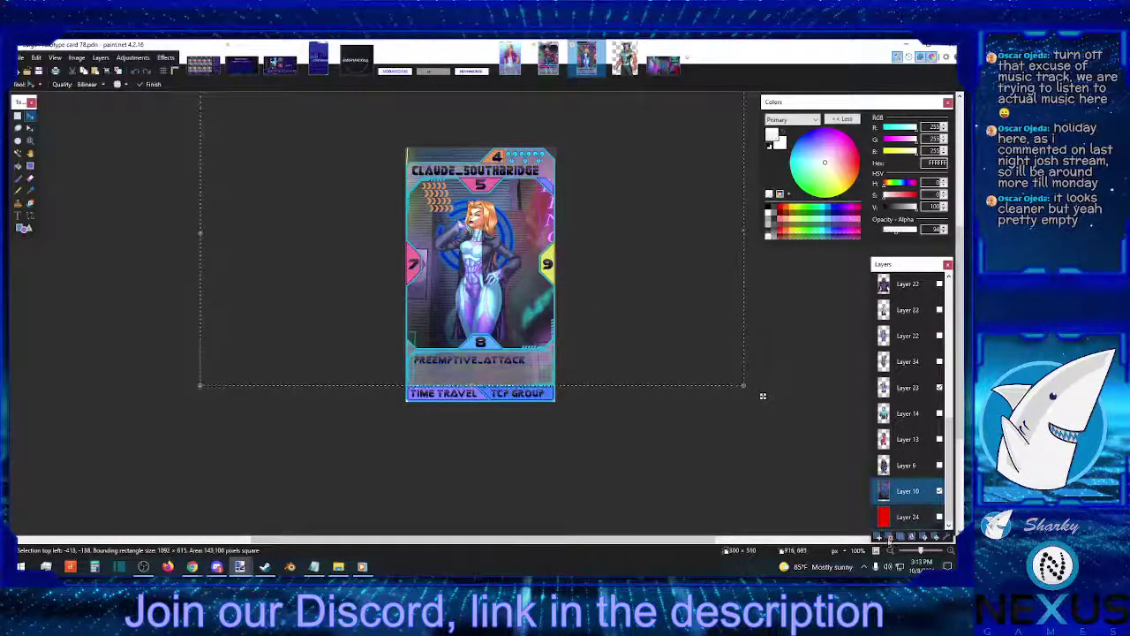
# Enlarge the background to about 1430 × 805 pixels, keeping the blue rings behind the character's head, and deselect it.
pyautogui.scroll(-2, 890, 545)
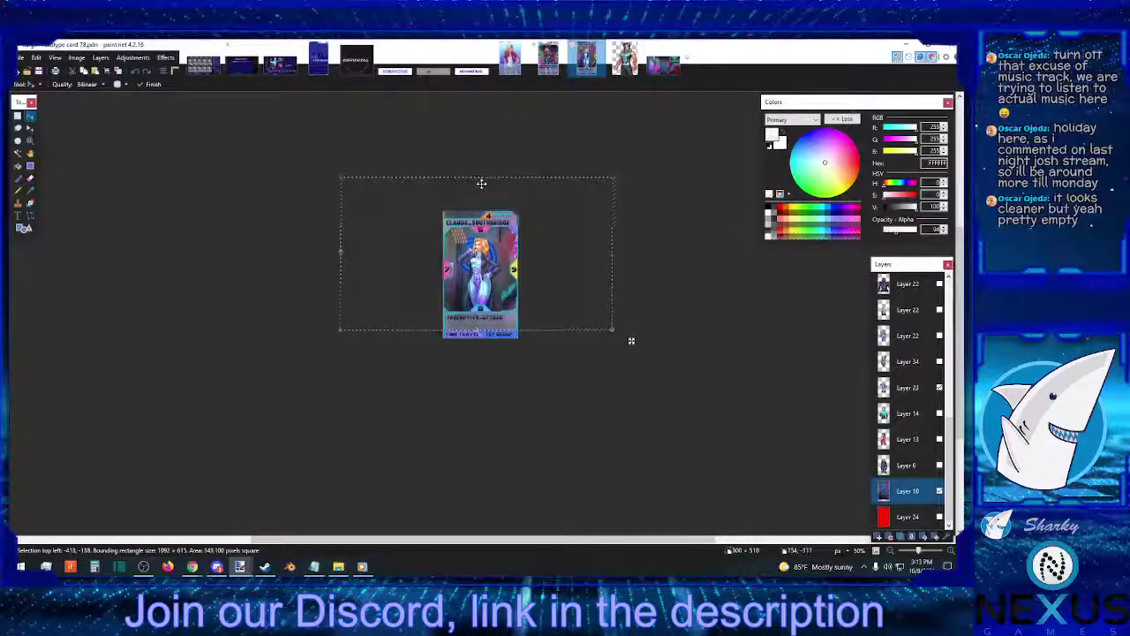
pyautogui.moveTo(631, 340); pyautogui.dragTo(669, 340)
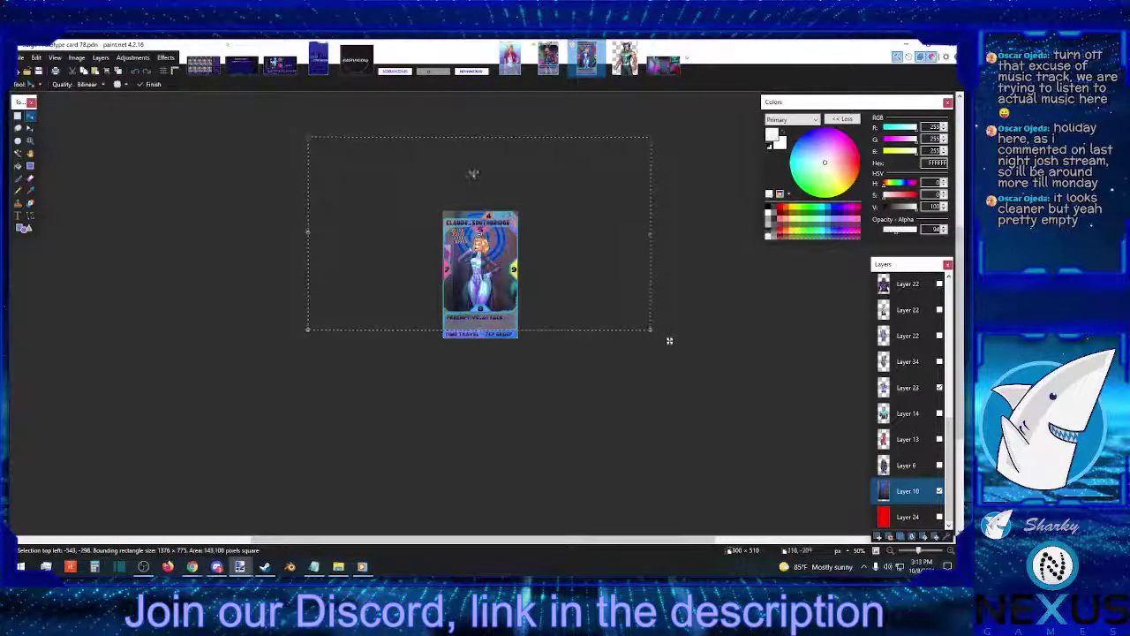
pyautogui.moveTo(480, 137); pyautogui.dragTo(480, 134)
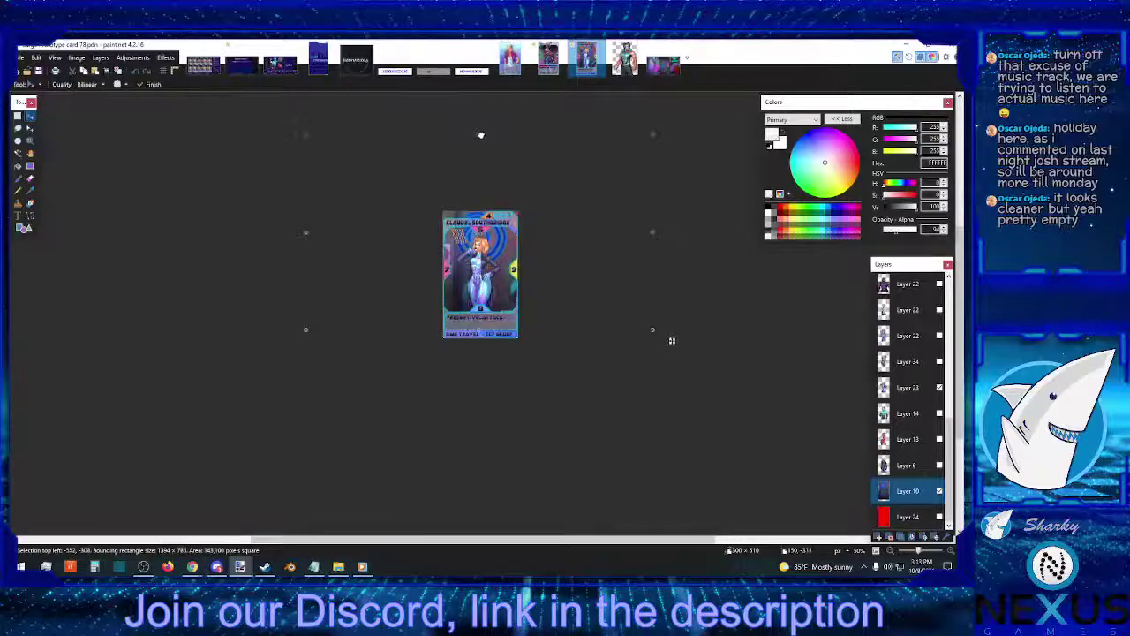
pyautogui.moveTo(677, 341); pyautogui.dragTo(677, 340)
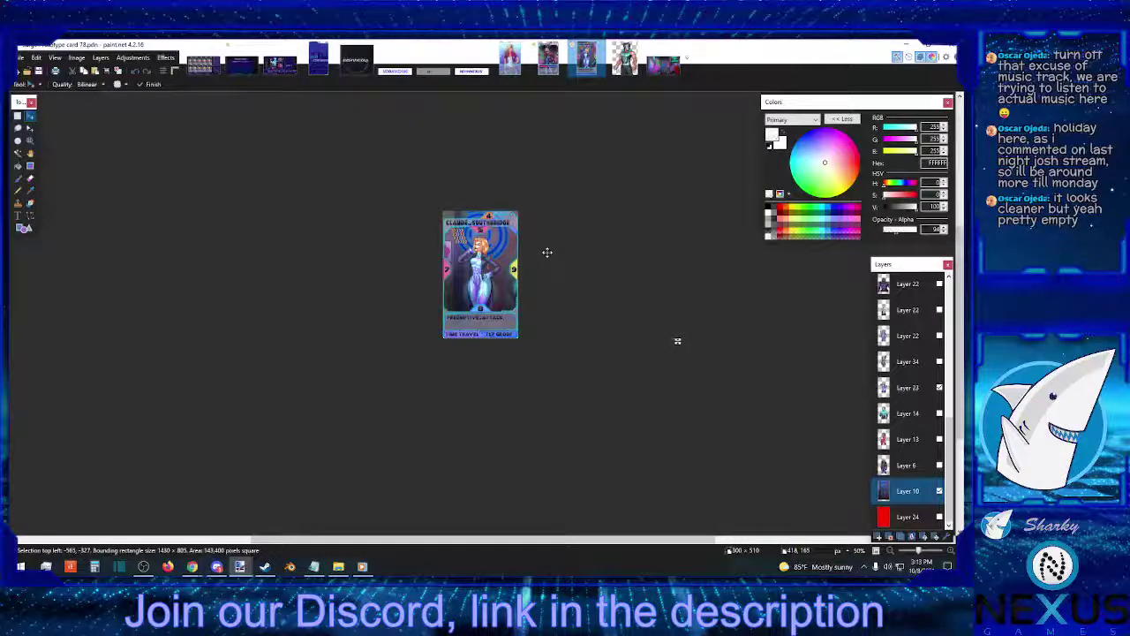
pyautogui.click(17, 116)
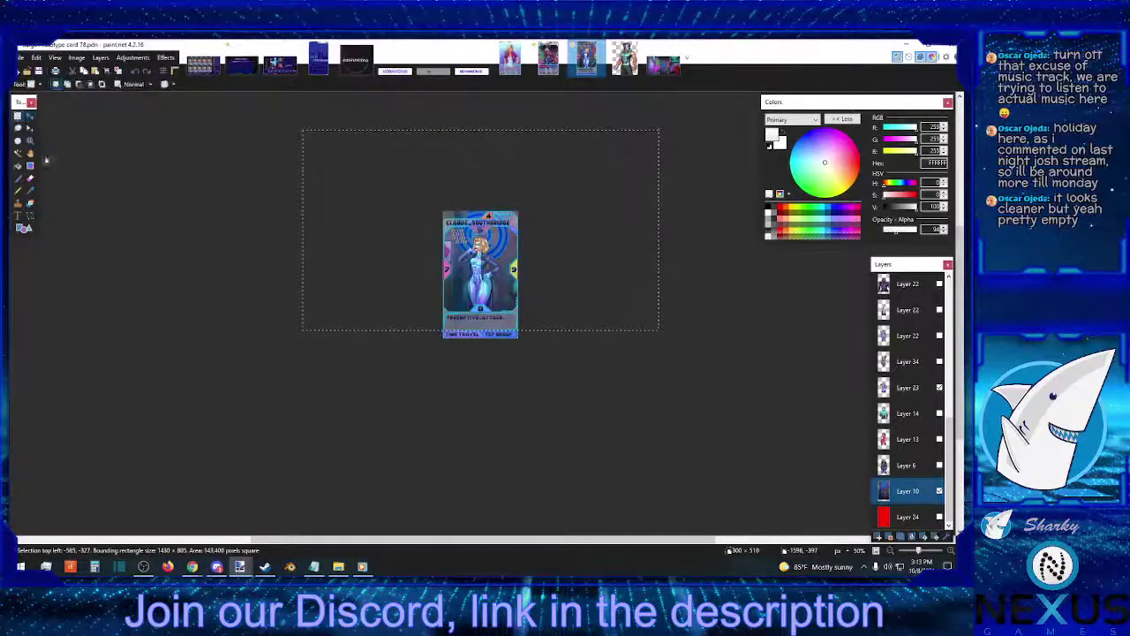
pyautogui.click(469, 392)
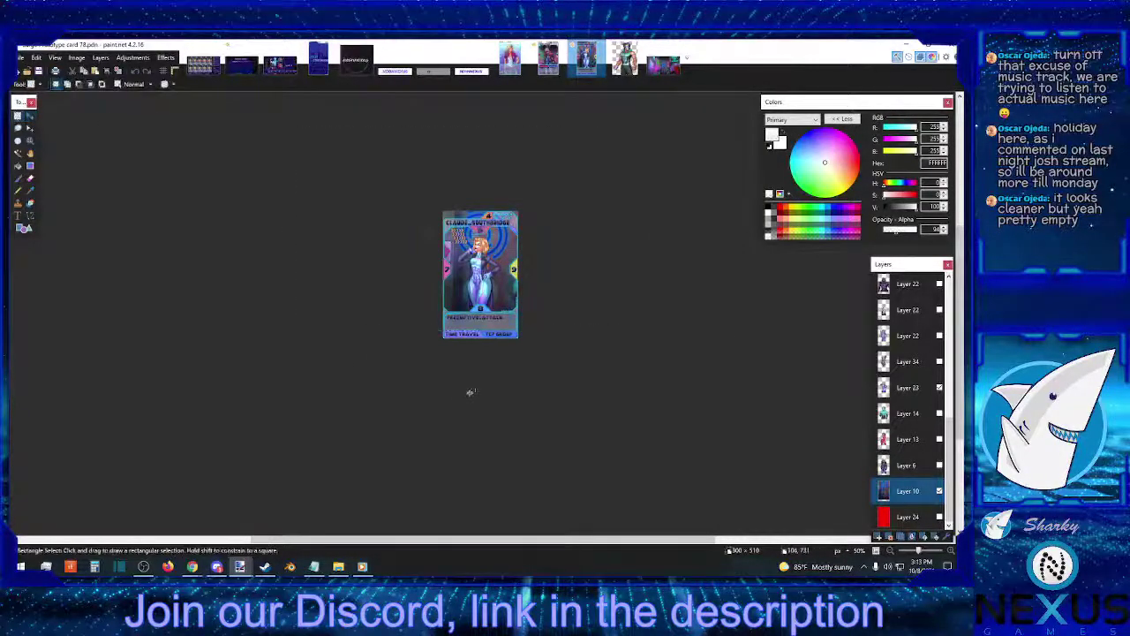
# Hide the blonde character's Layer 23, leaving the card frame over the new background.
pyautogui.click(952, 553)
pyautogui.click(952, 553)
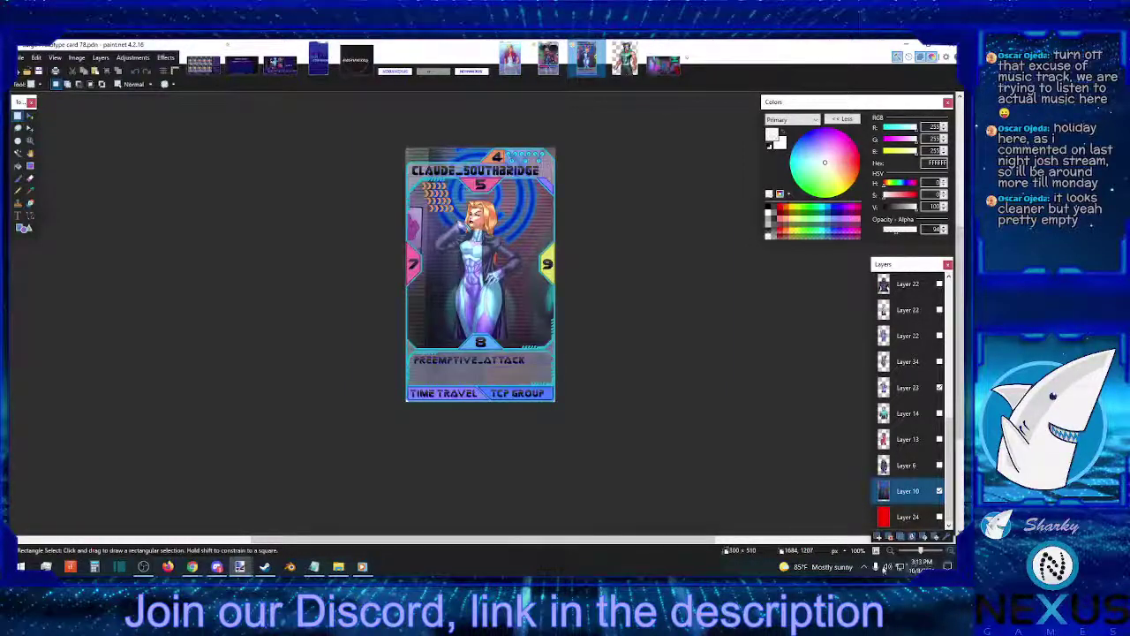
pyautogui.scroll(3, 927, 433)
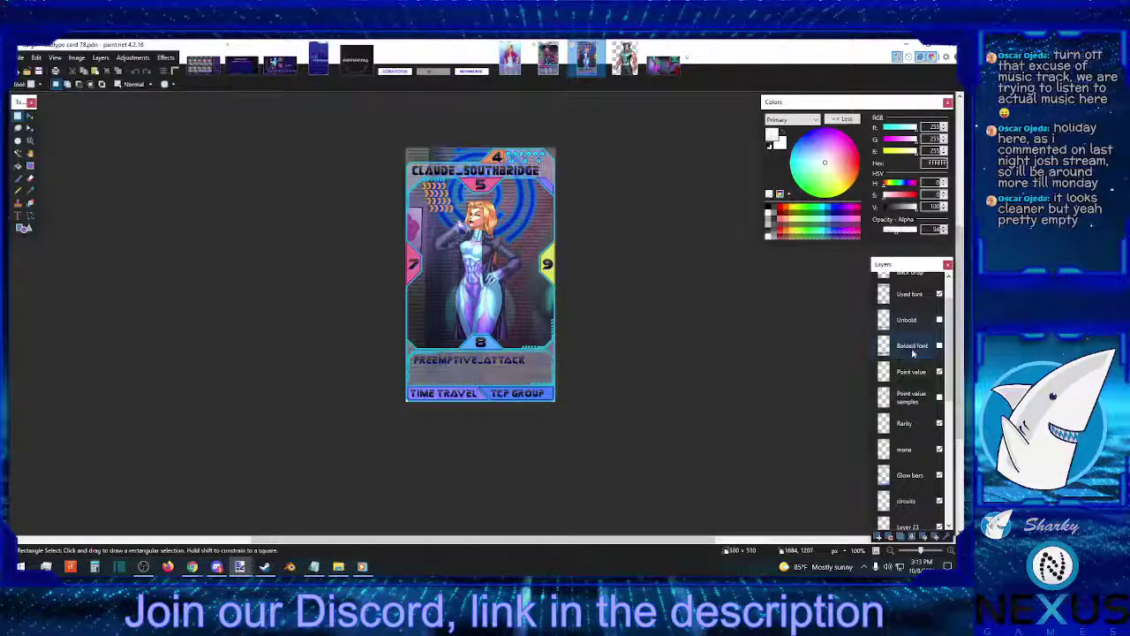
pyautogui.scroll(-2, 916, 362)
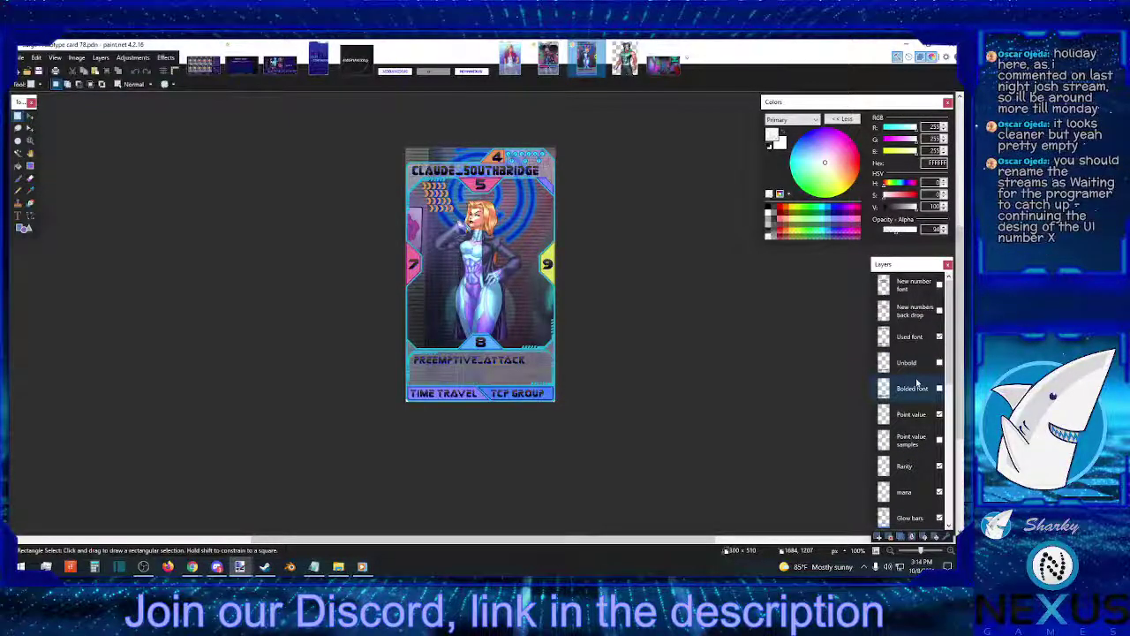
pyautogui.scroll(-3, 917, 383)
pyautogui.scroll(-3, 918, 402)
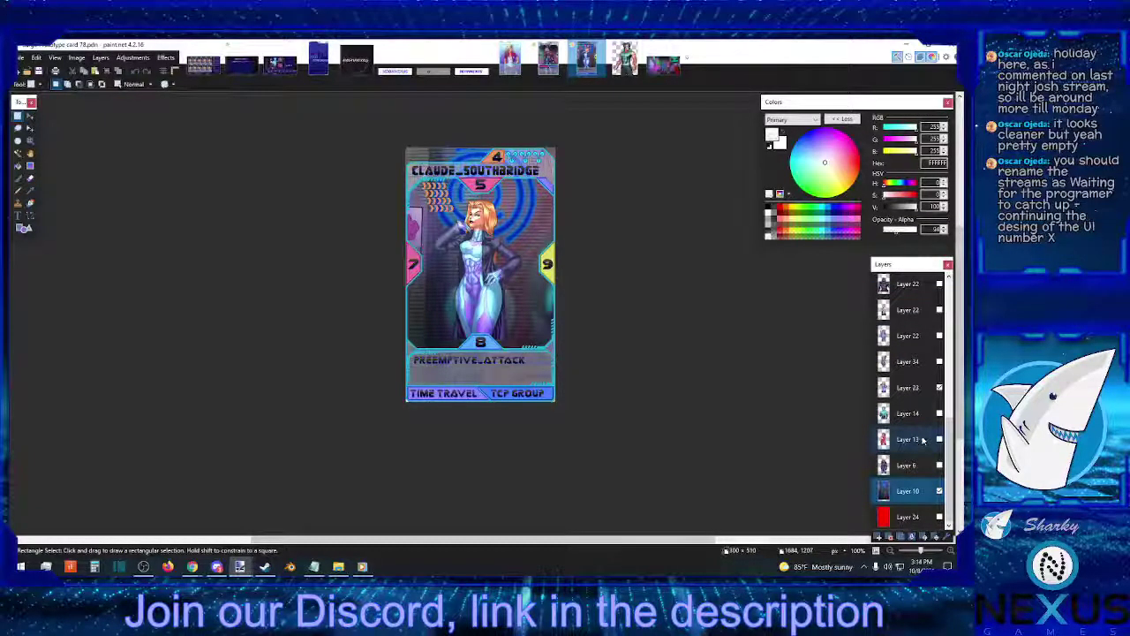
pyautogui.click(939, 388)
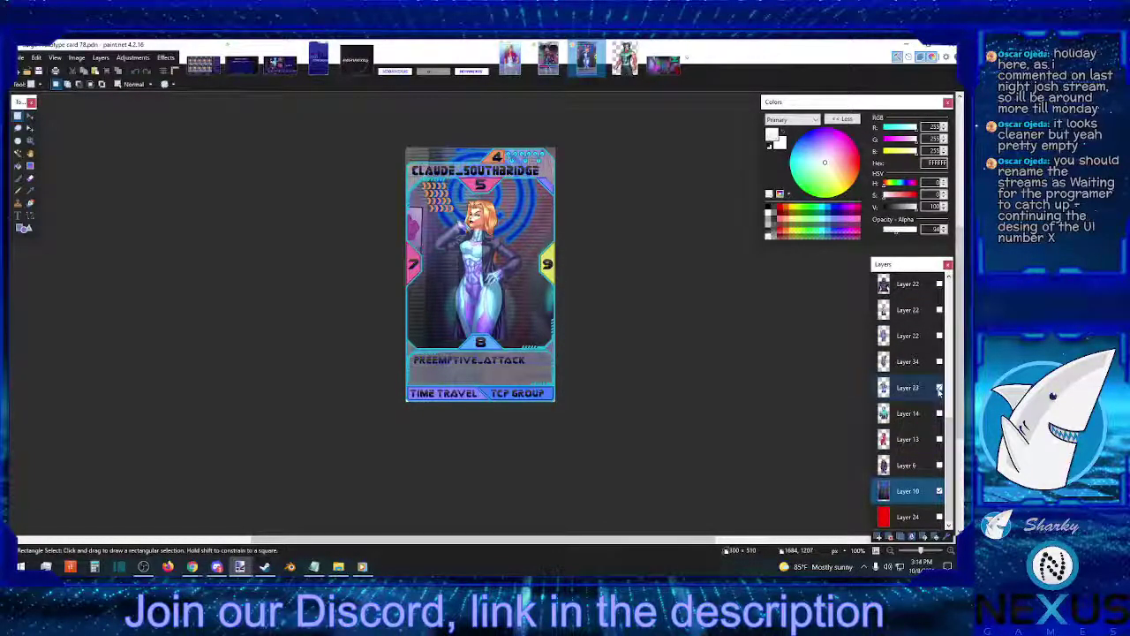
pyautogui.click(939, 388)
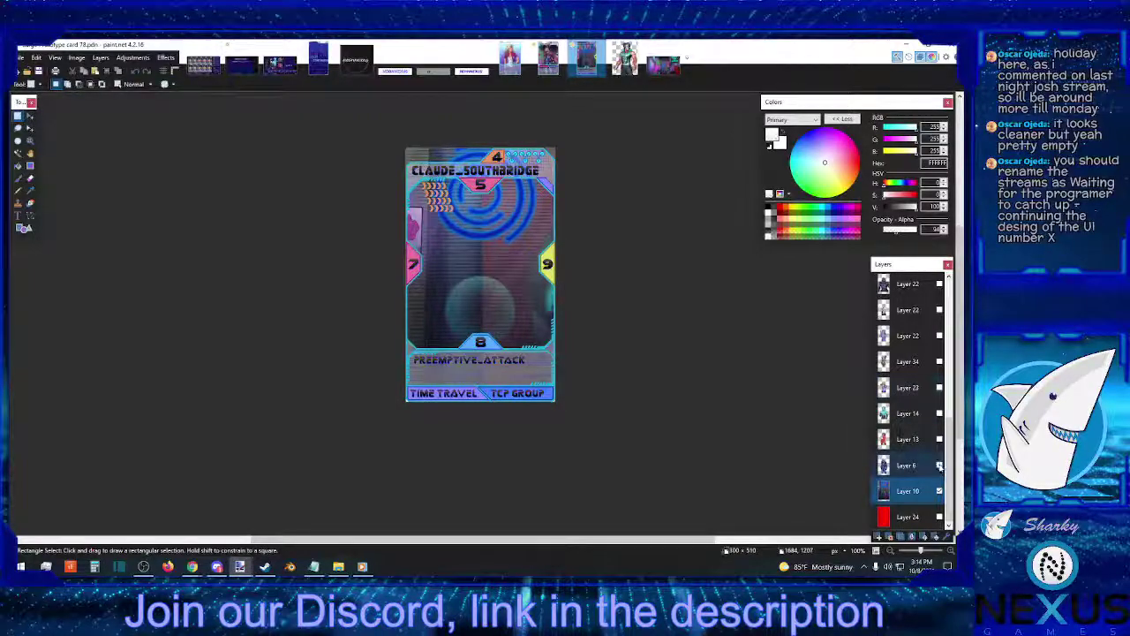
# Try the visored character on Layer 6 over the new background, and undo the layer visibility and selection changes.
pyautogui.click(939, 466)
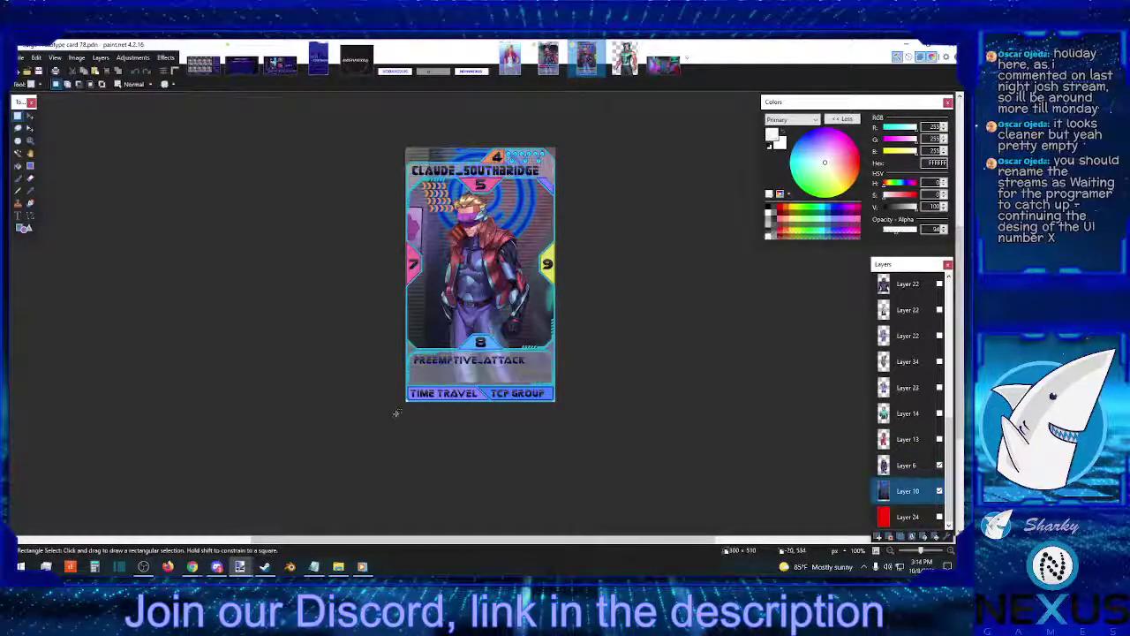
pyautogui.moveTo(397, 414); pyautogui.dragTo(613, 220)
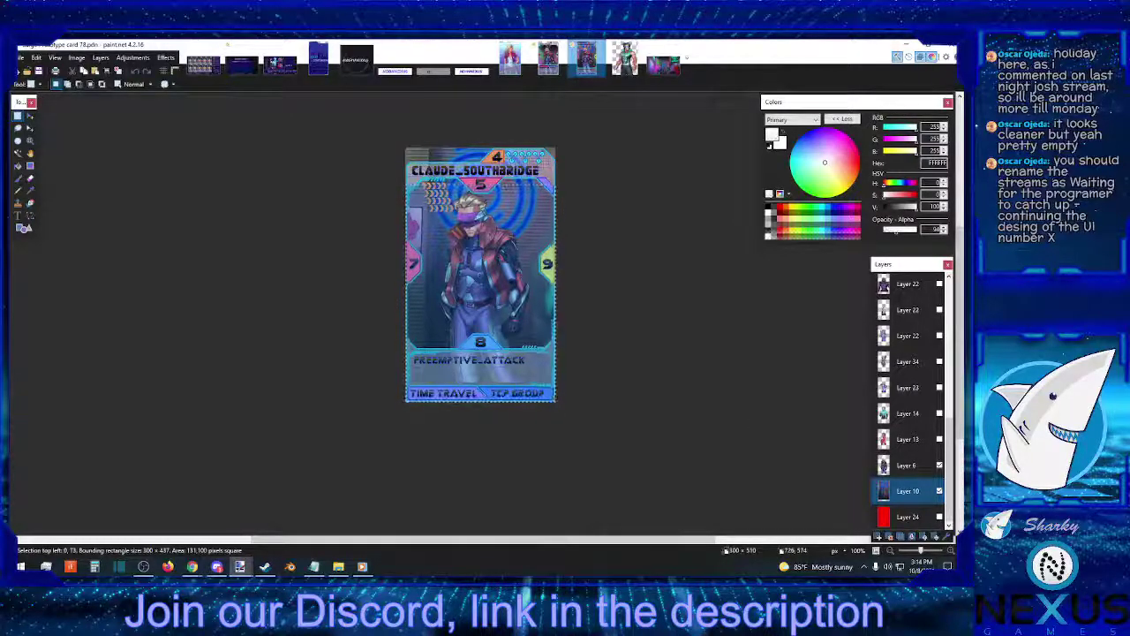
pyautogui.click(921, 465)
pyautogui.hotkey('ctrl', '+')
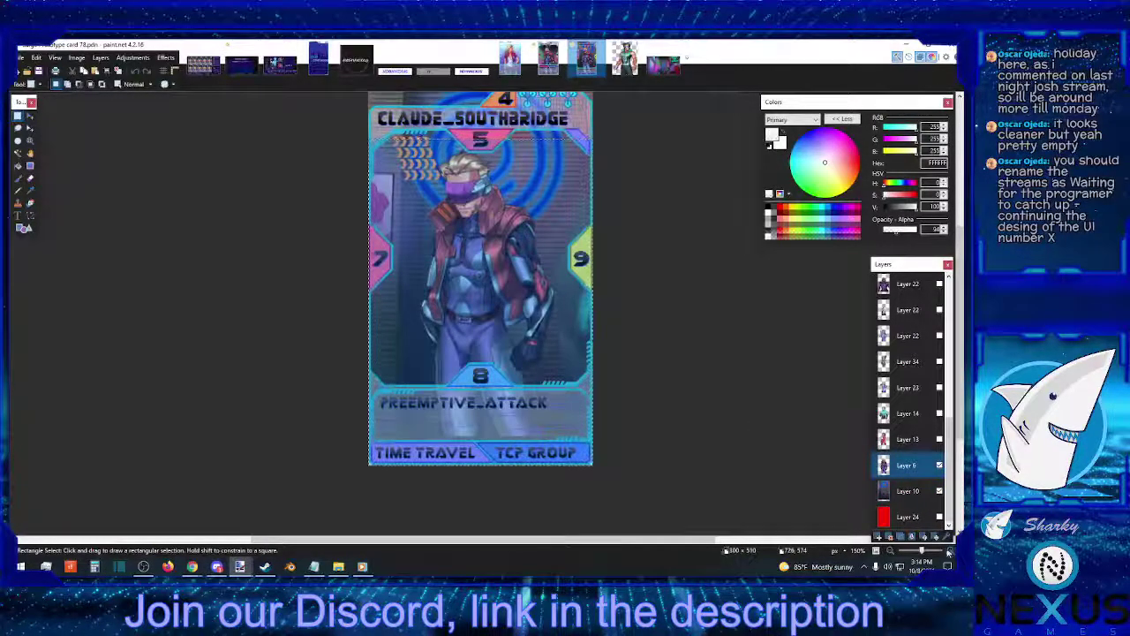
pyautogui.click(133, 76)
pyautogui.click(133, 75)
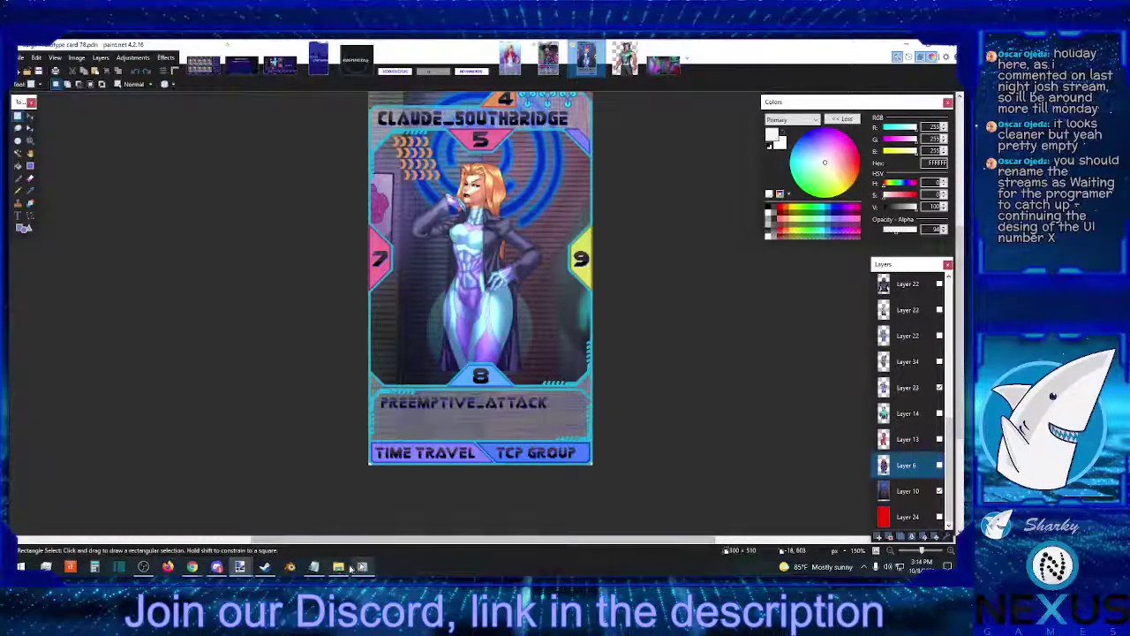
pyautogui.click(341, 567)
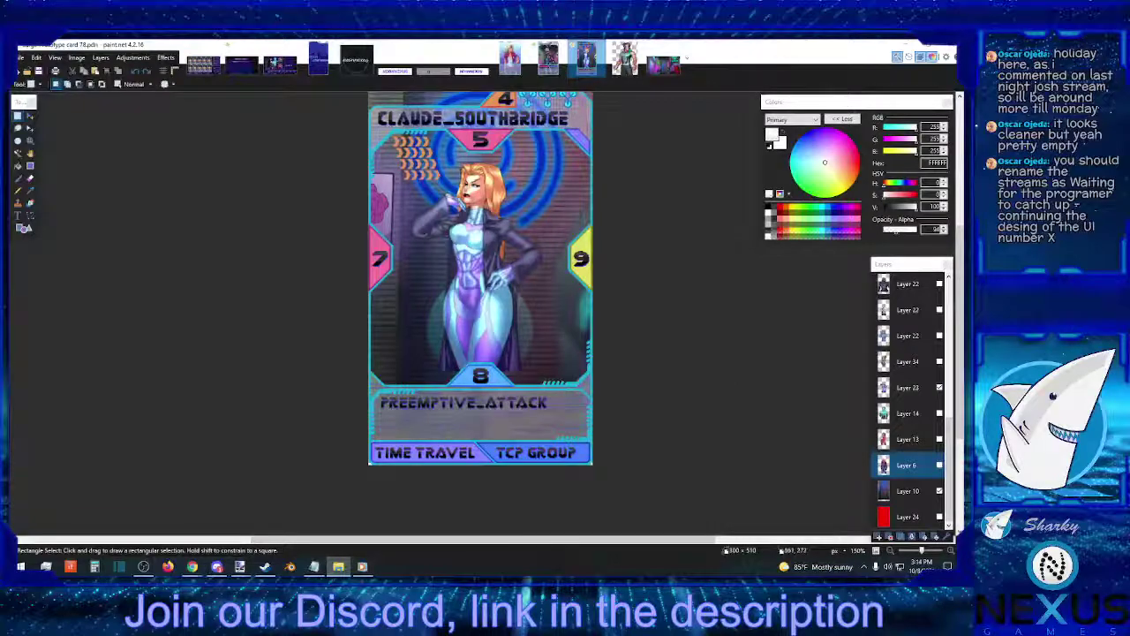
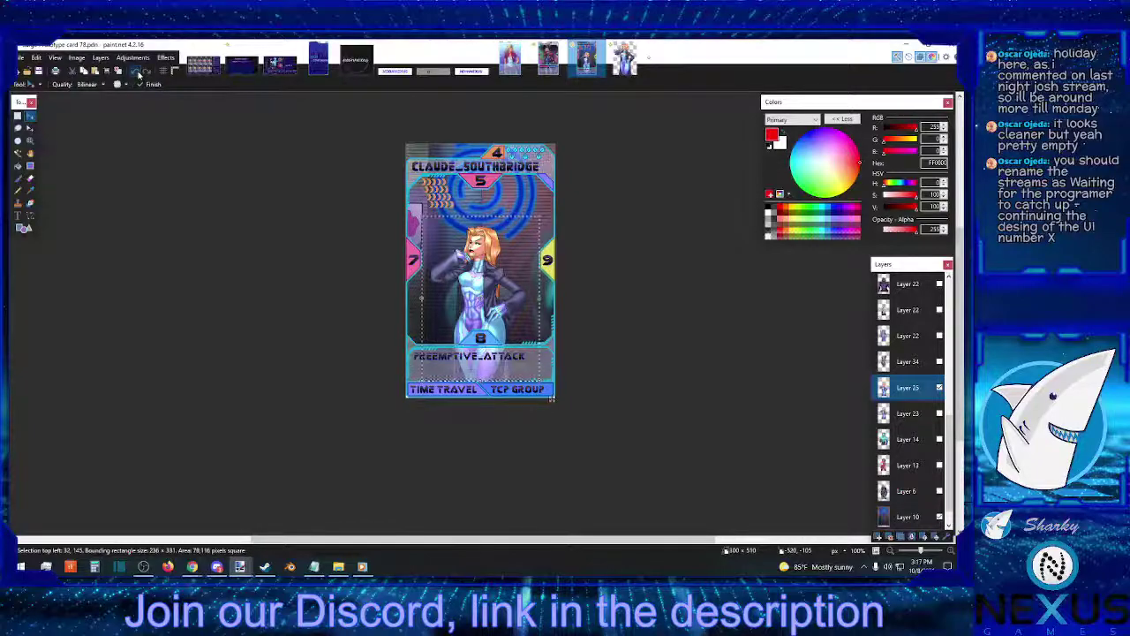
pyautogui.click(137, 72)
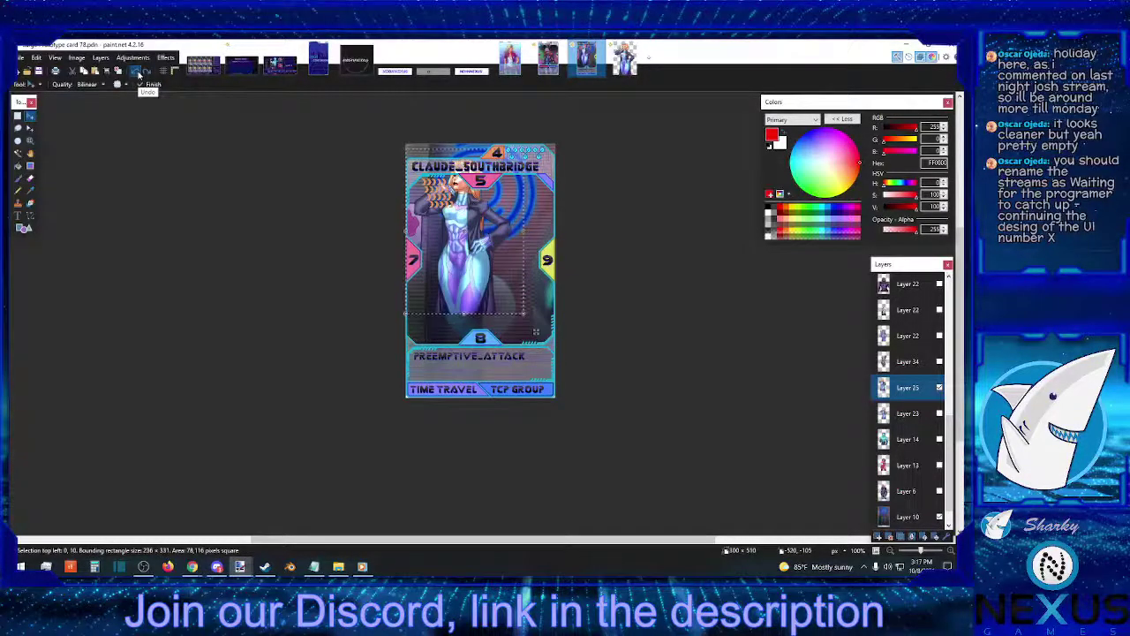
pyautogui.click(136, 71)
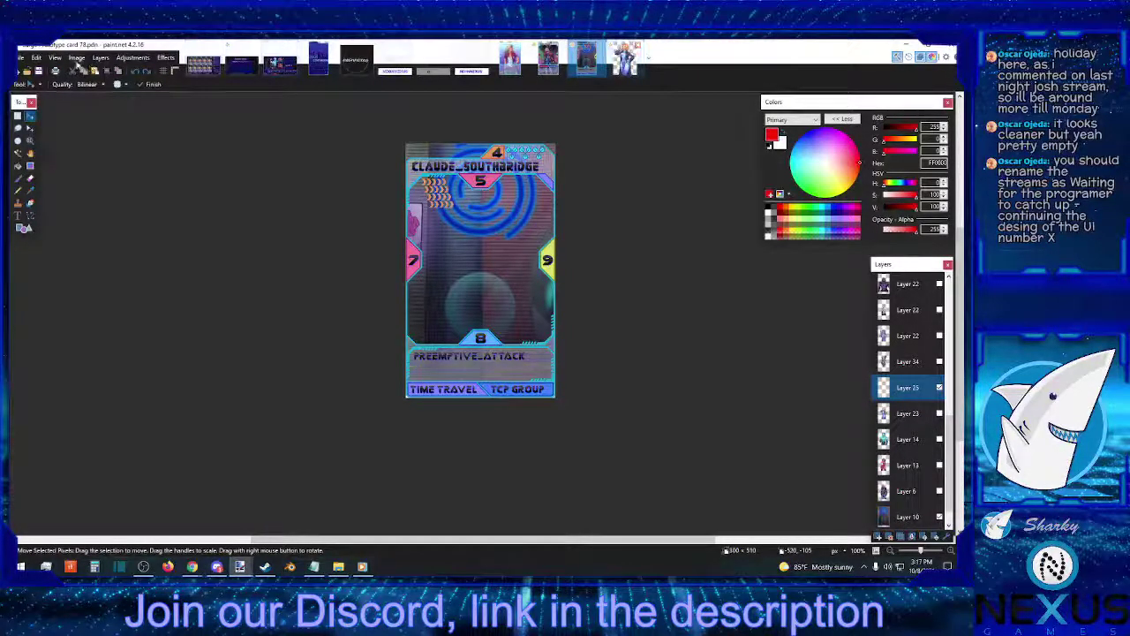
pyautogui.click(146, 73)
pyautogui.click(145, 73)
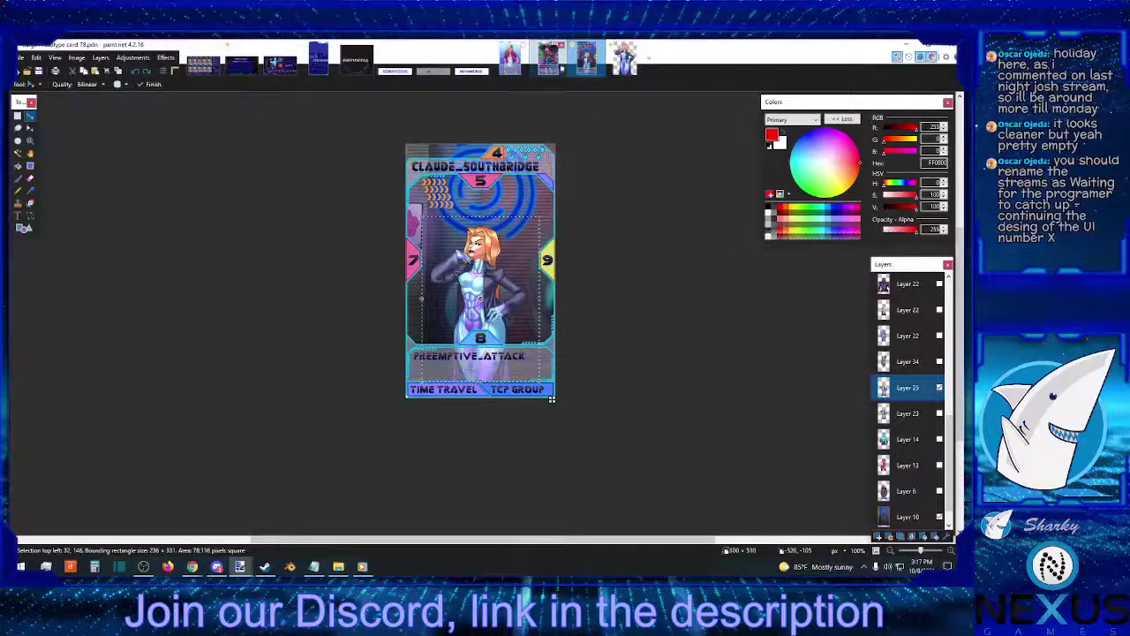
# In the separate blonde character image, undo the downscale to return to the full-resolution version of 3537 × 4970 pixels.
pyautogui.click(624, 58)
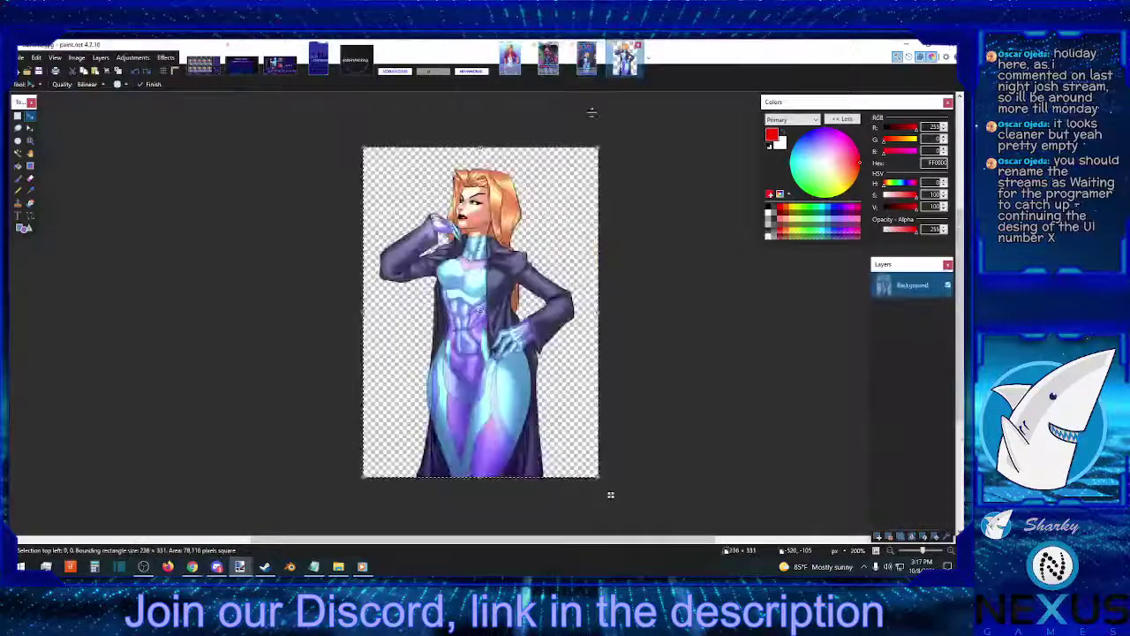
pyautogui.click(139, 74)
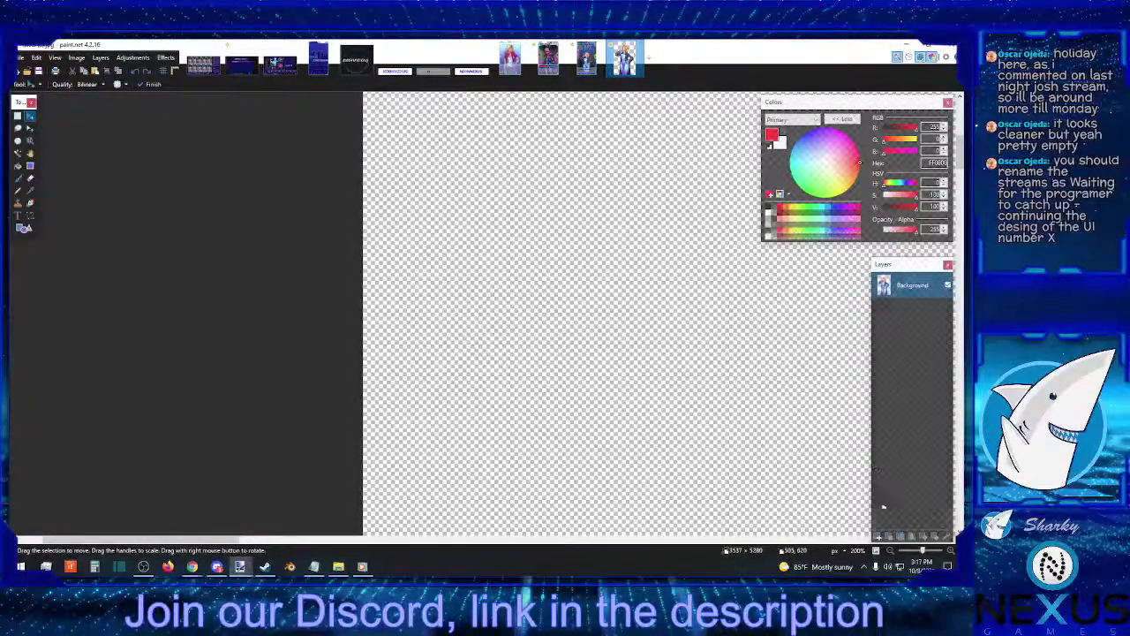
pyautogui.scroll(-8, 892, 555)
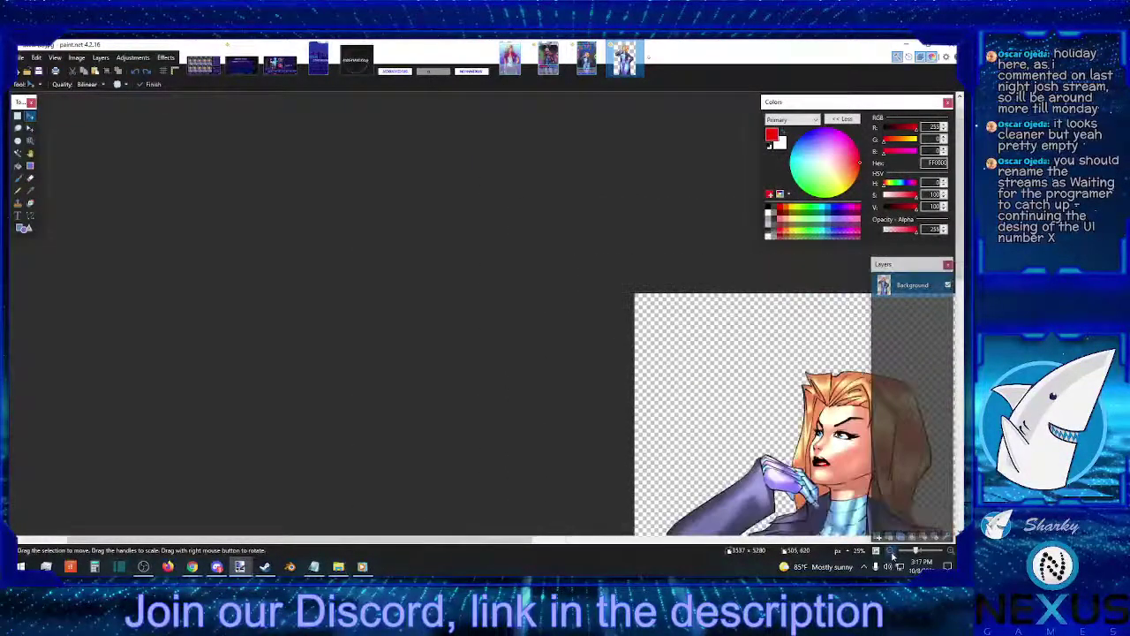
pyautogui.scroll(-2, 892, 555)
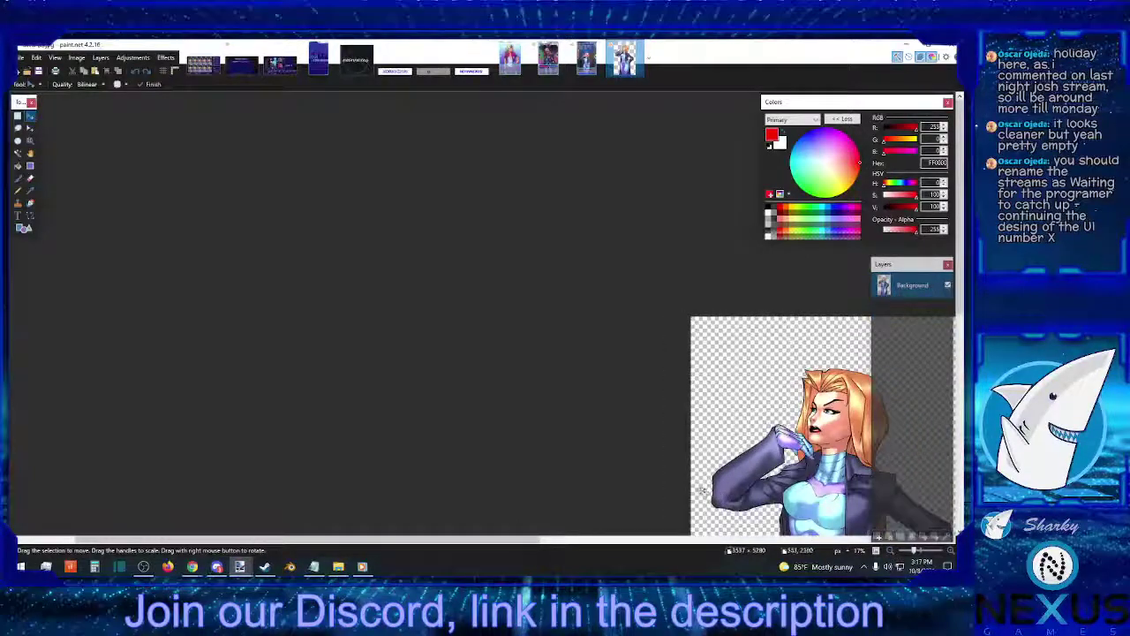
pyautogui.scroll(-3, 622, 491)
pyautogui.moveTo(157, 539); pyautogui.dragTo(352, 534)
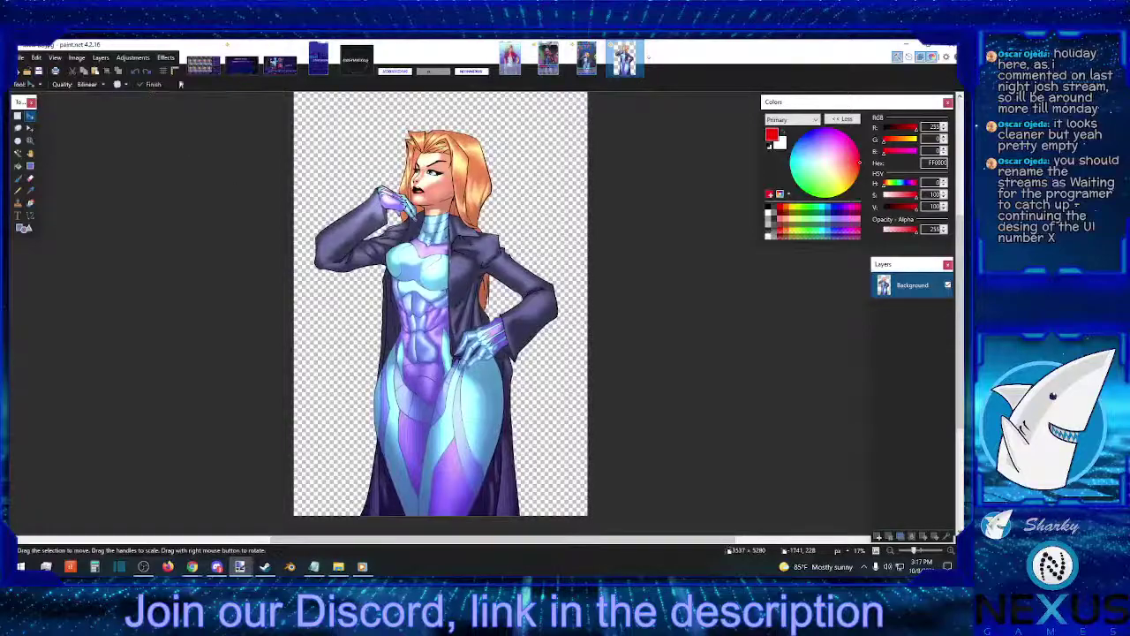
pyautogui.click(146, 72)
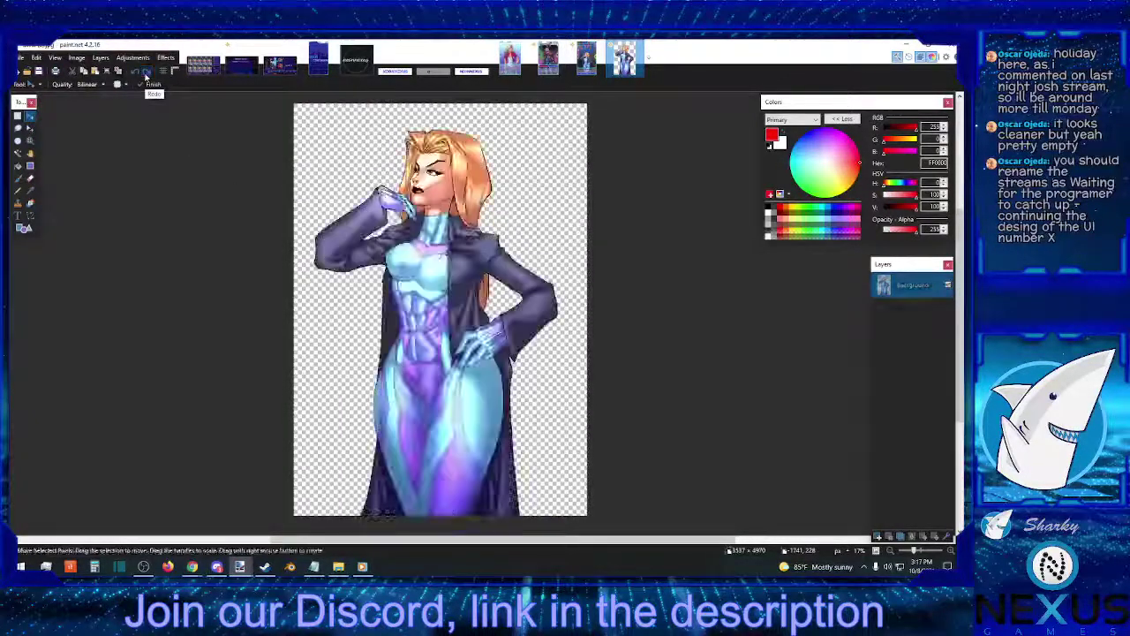
pyautogui.click(146, 72)
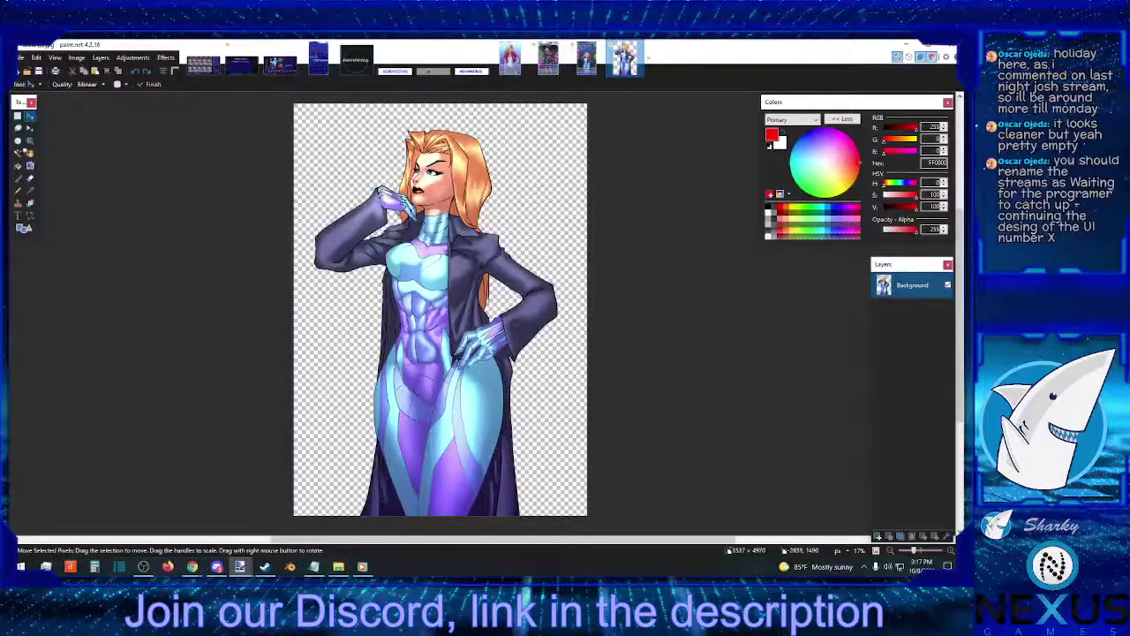
# Crop the empty strip above the blonde character's hair, keeping the 3537 × 4668 pixel area below it.
pyautogui.click(16, 116)
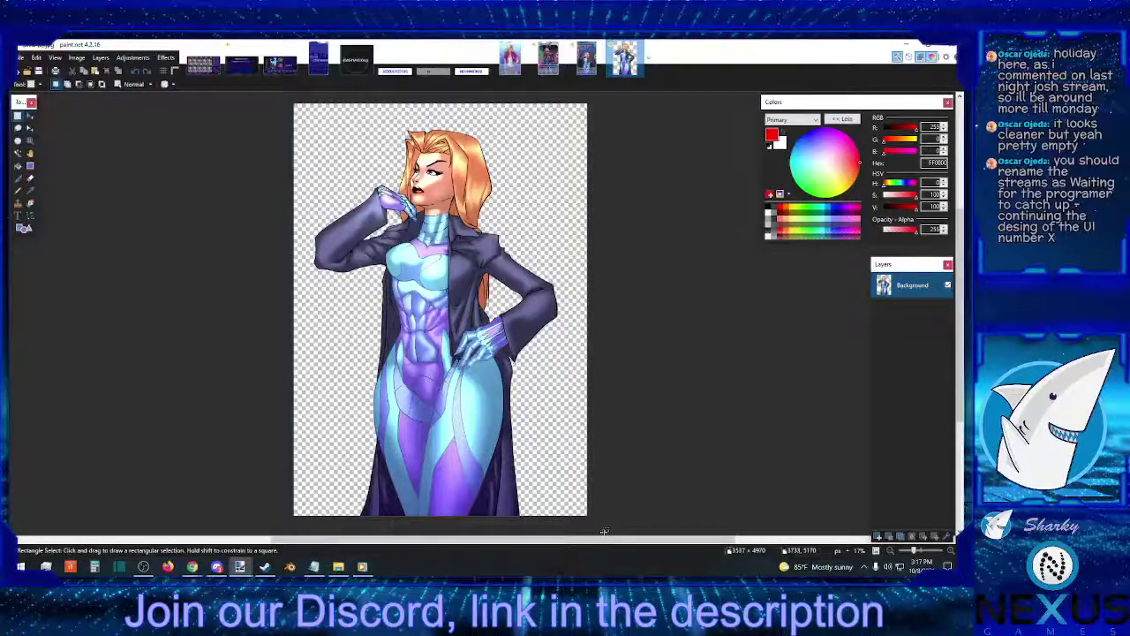
pyautogui.moveTo(604, 530); pyautogui.dragTo(76, 128)
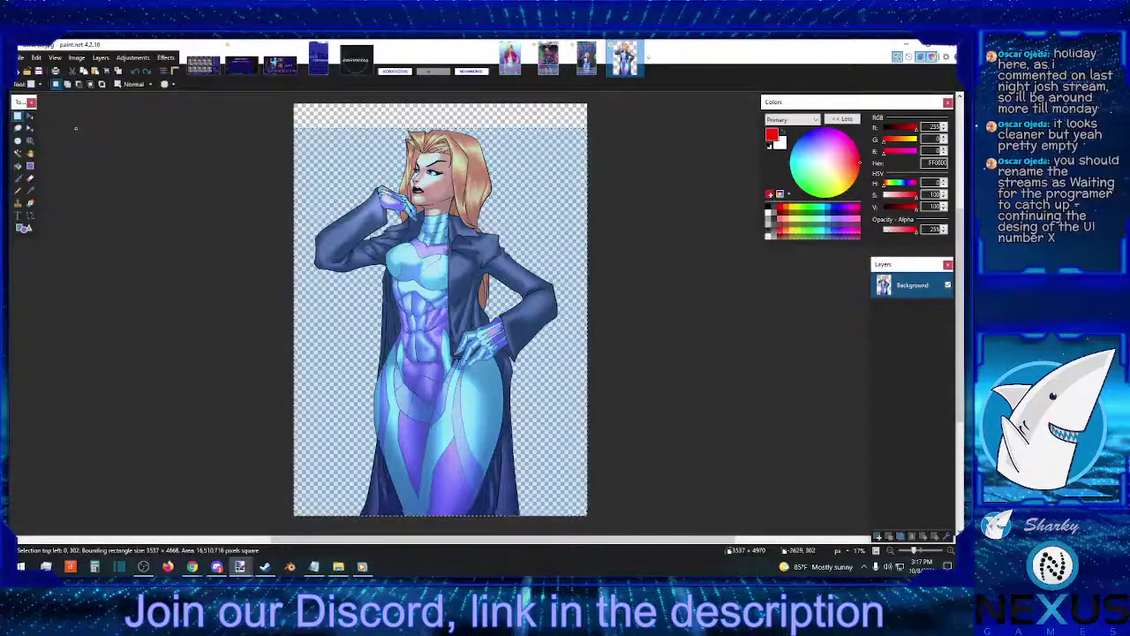
pyautogui.click(76, 58)
pyautogui.click(81, 71)
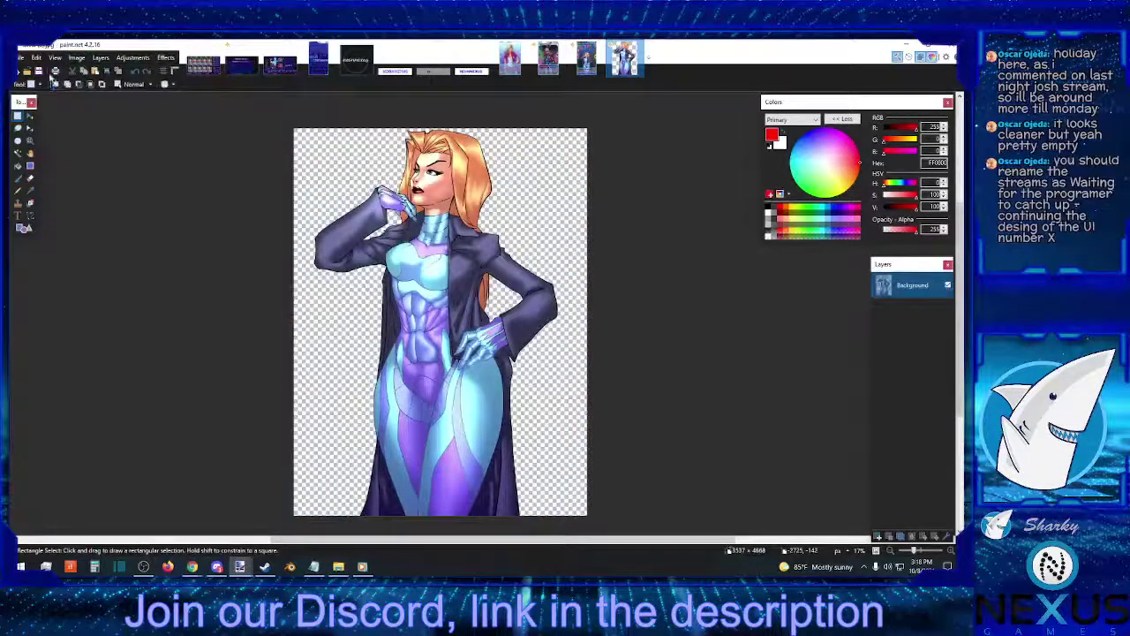
# Resize the cropped character image to 257 × 339 pixels with the aspect ratio maintained.
pyautogui.click(76, 58)
pyautogui.click(83, 83)
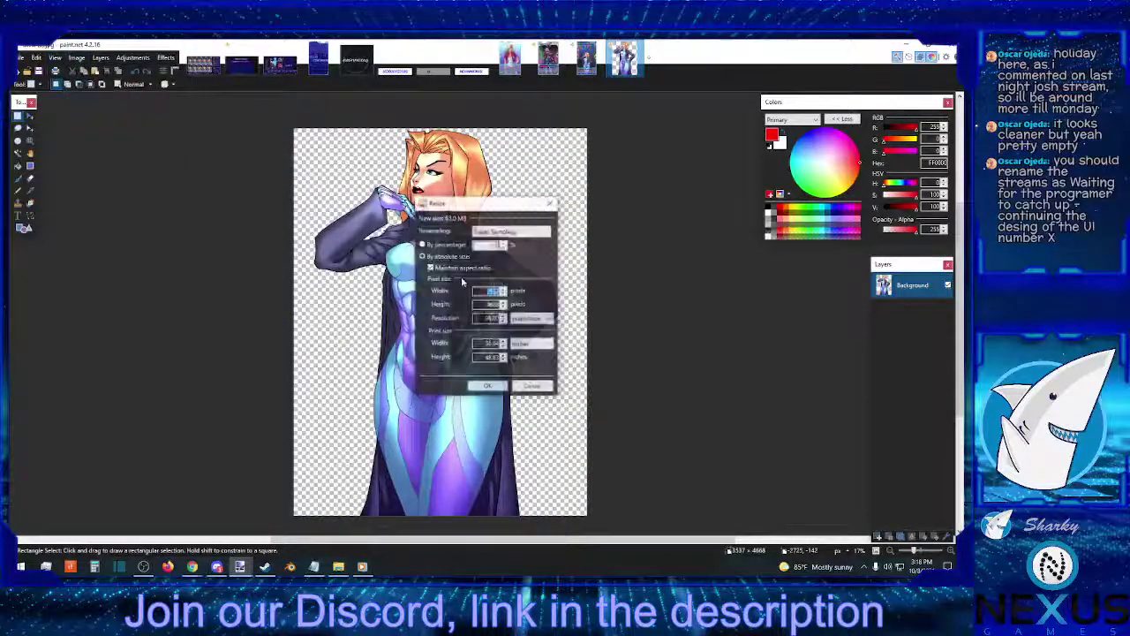
pyautogui.press('Tab')
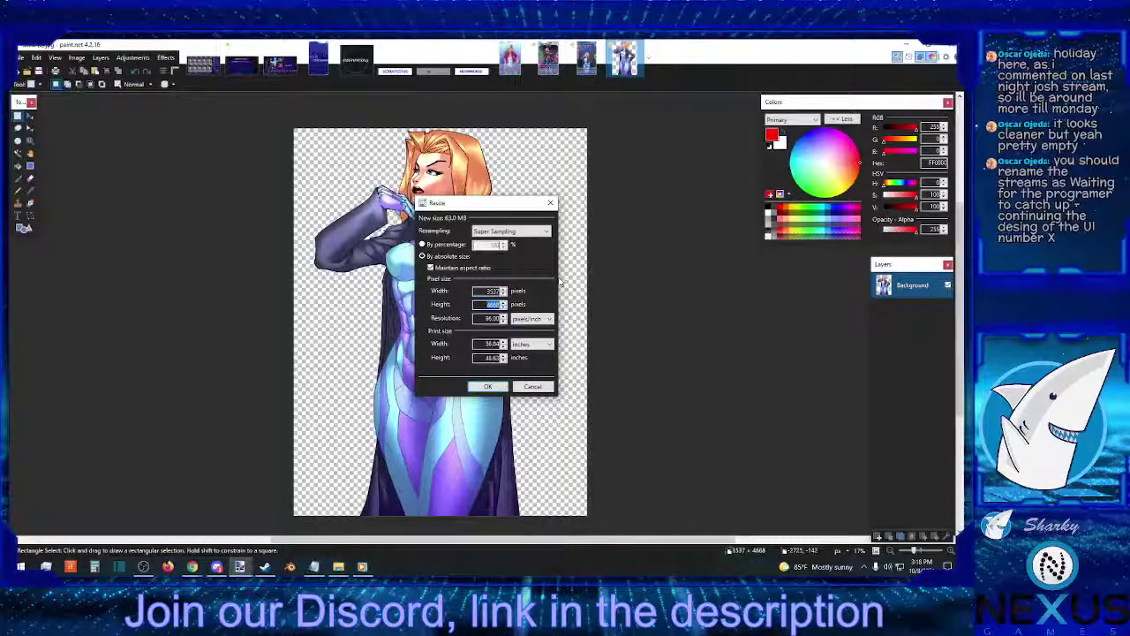
pyautogui.write('33')
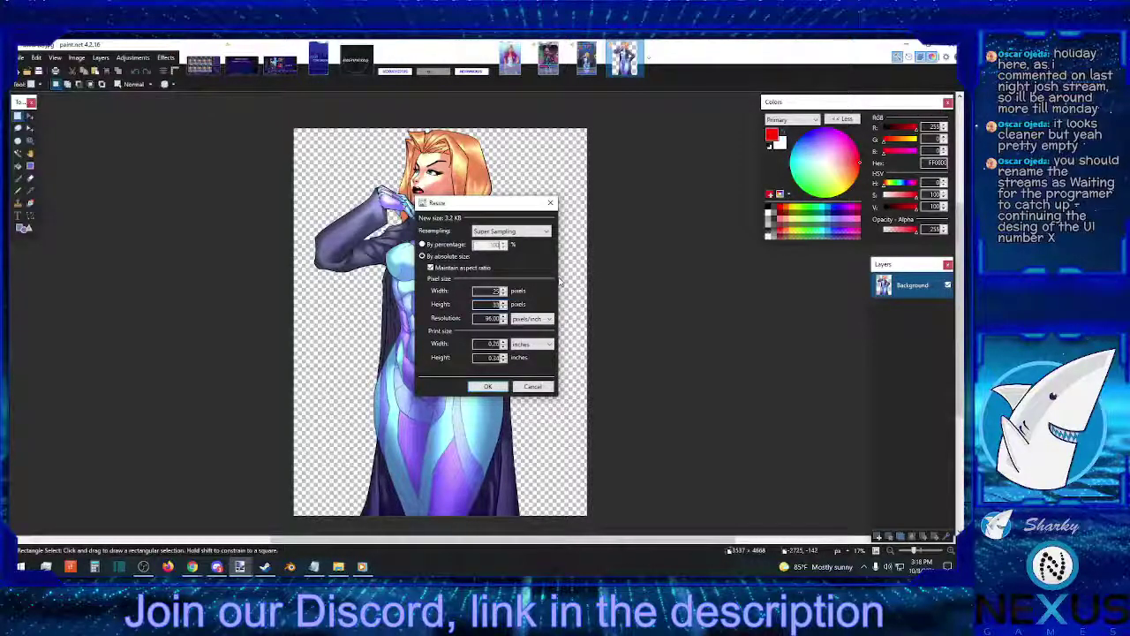
pyautogui.write('8')
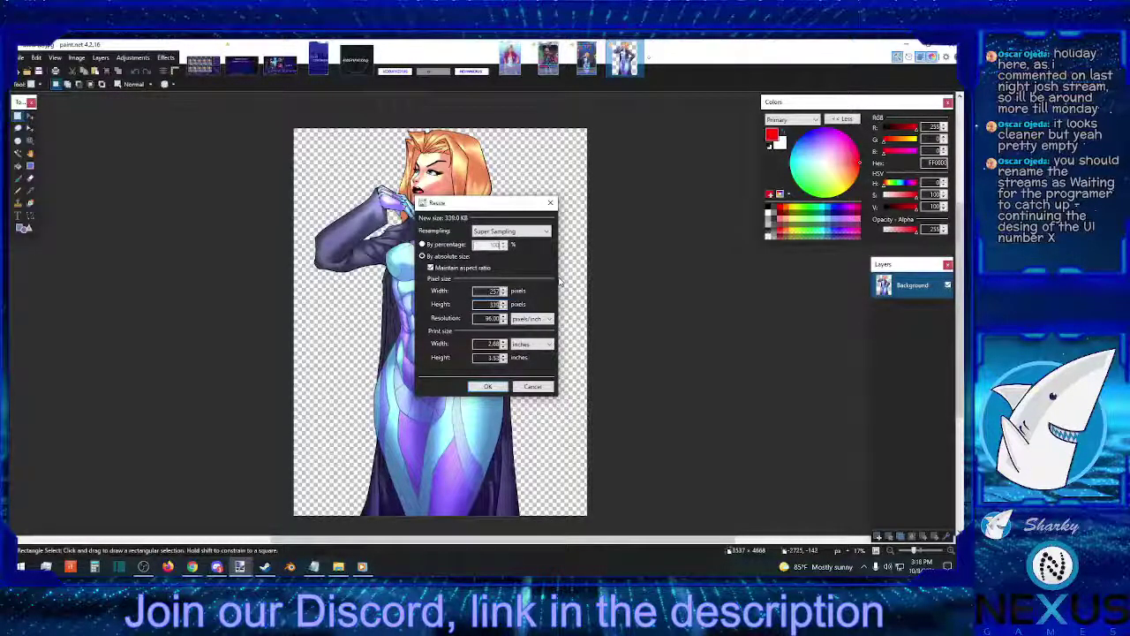
pyautogui.click(487, 386)
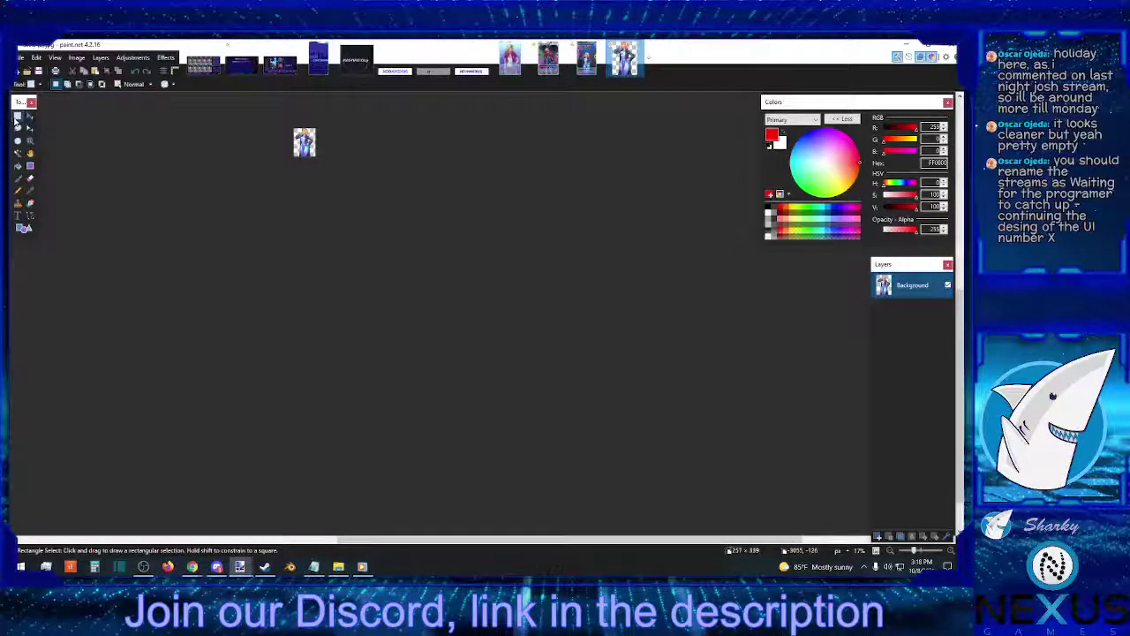
# Copy the whole resized character and paste it onto the card's Layer 25 in place of the smaller figure.
pyautogui.hotkey('ctrl', 'a')
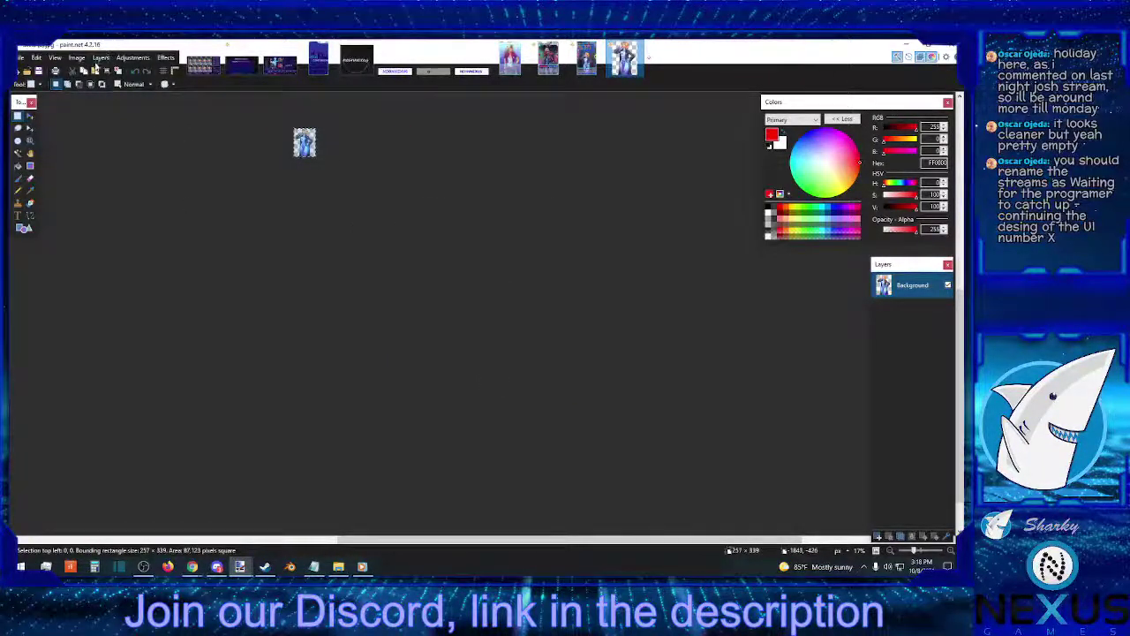
pyautogui.click(583, 70)
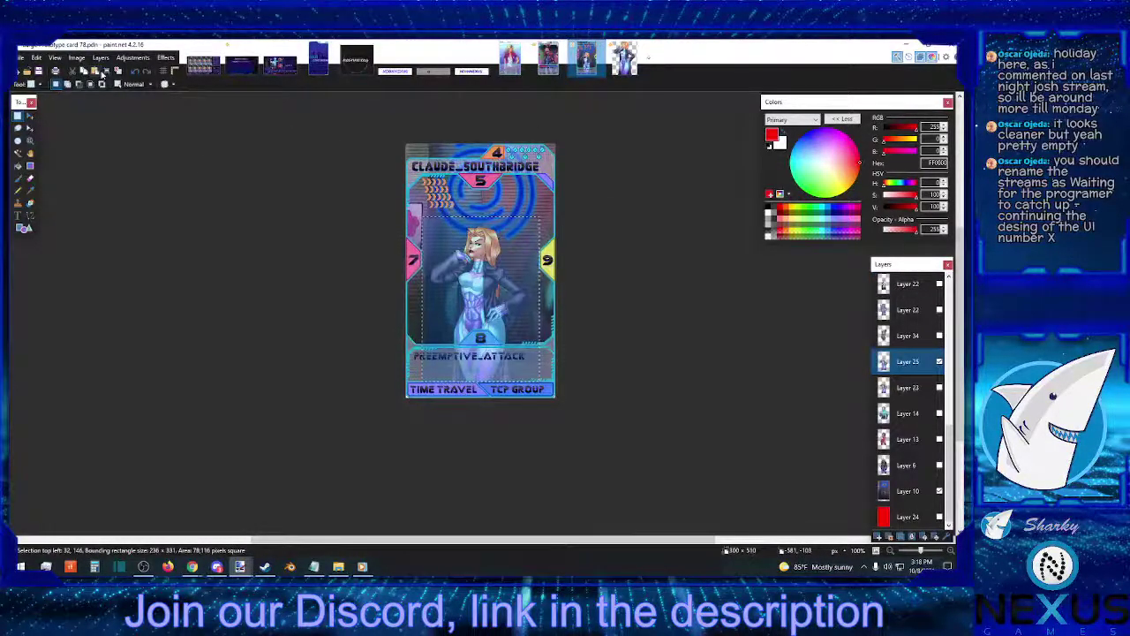
pyautogui.press('Delete')
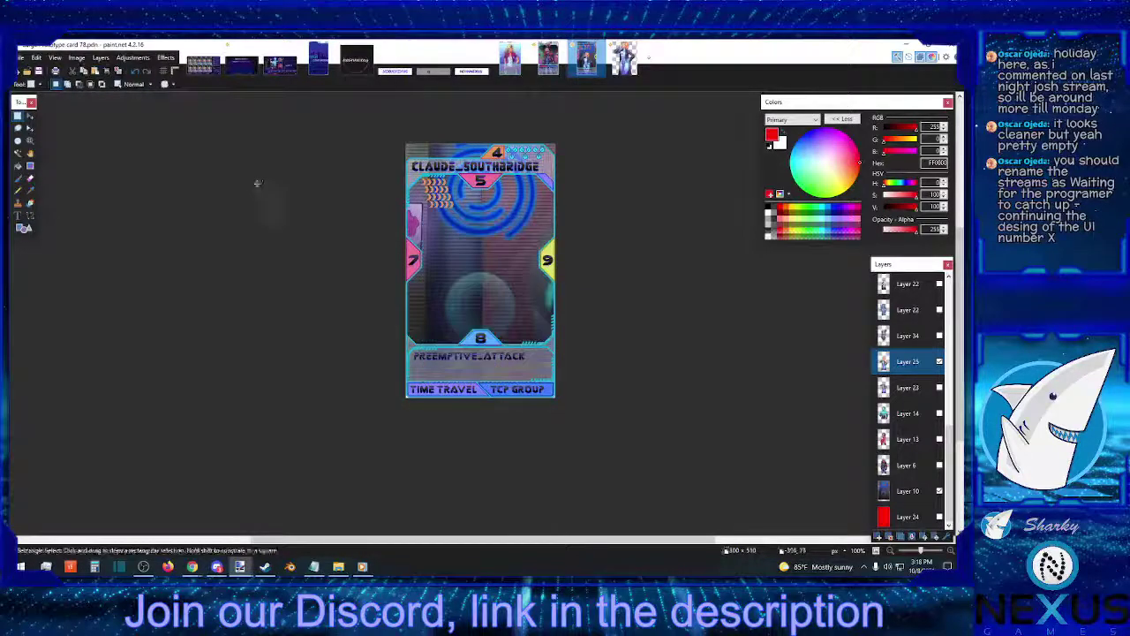
pyautogui.hotkey('ctrl', 'v')
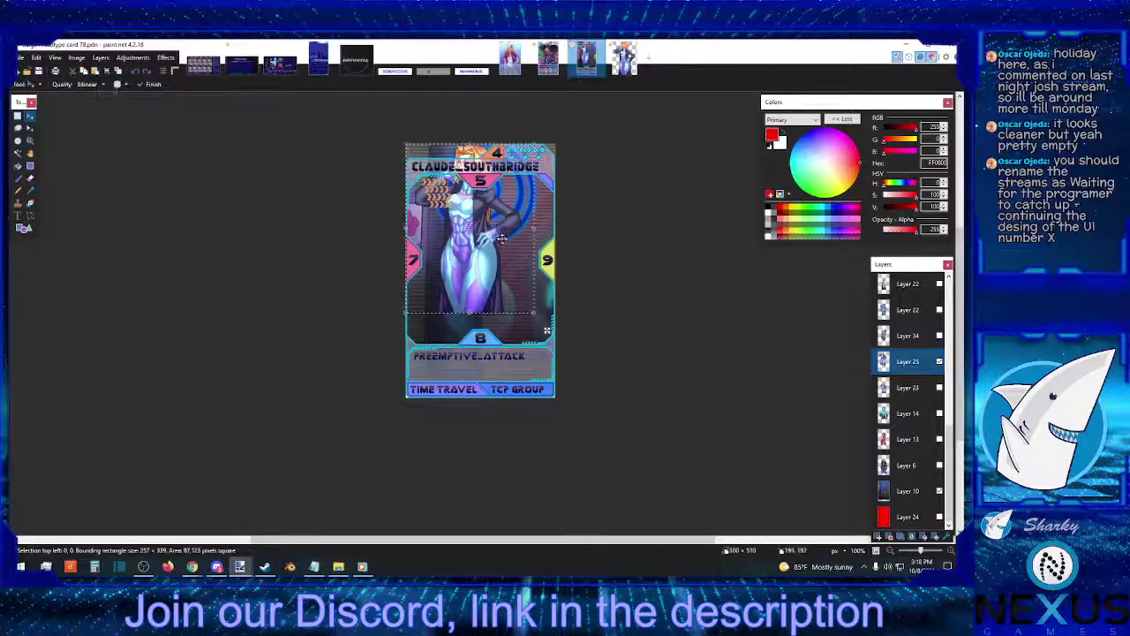
# Move the pasted character to about 18, 137 on the card so her lower edge meets the bottom border of the ability text box.
pyautogui.moveTo(487, 212); pyautogui.dragTo(495, 277)
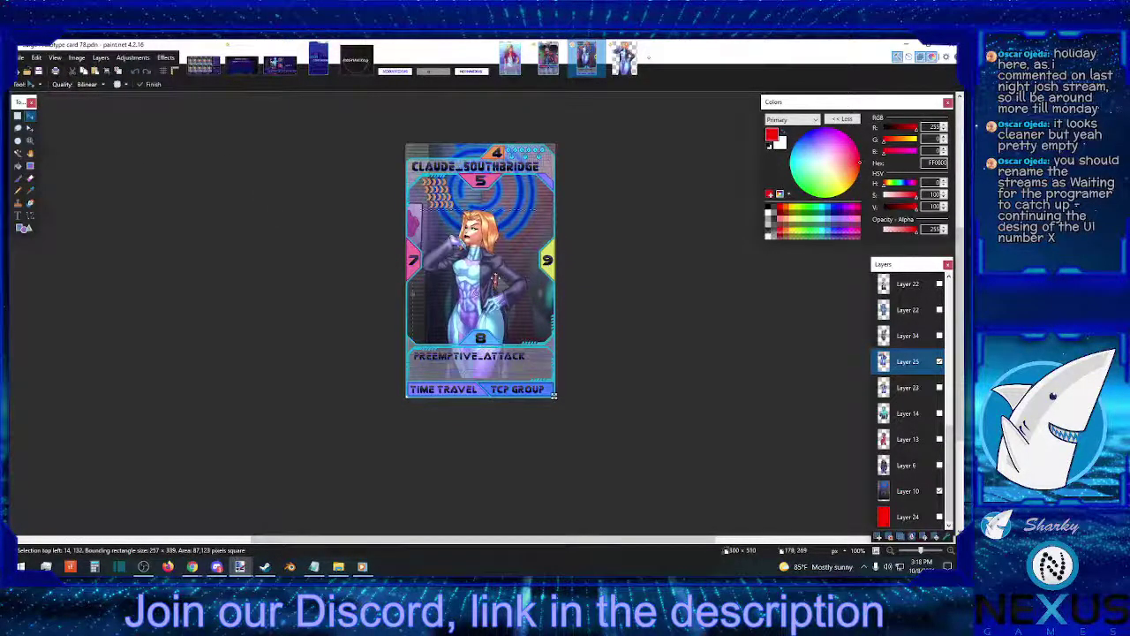
pyautogui.scroll(3, 740, 365)
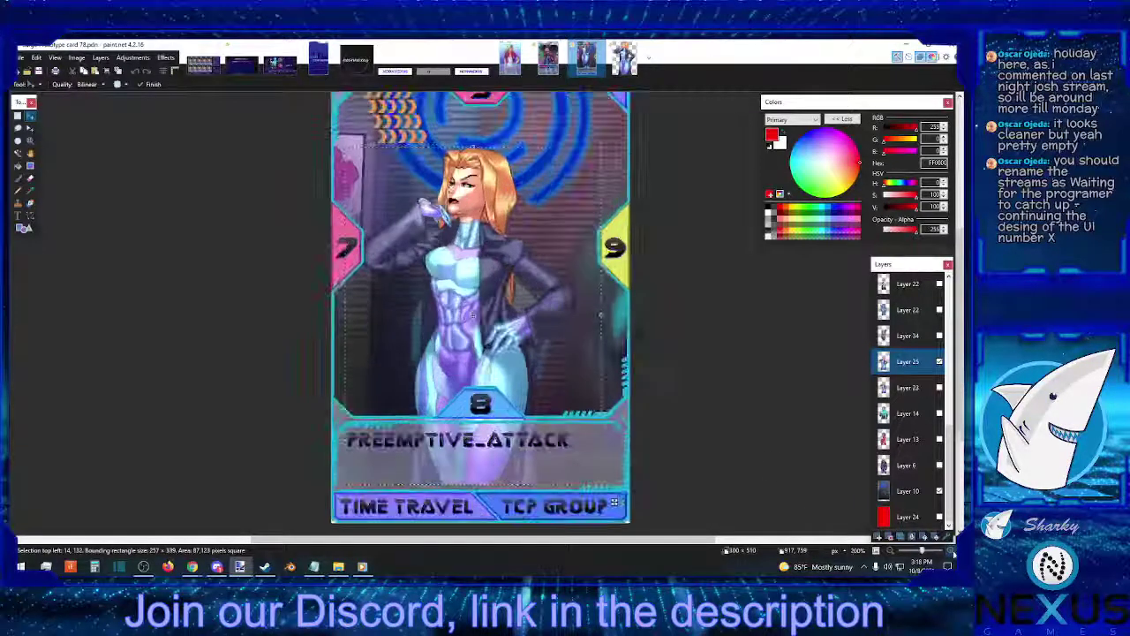
pyautogui.scroll(-5, 755, 353)
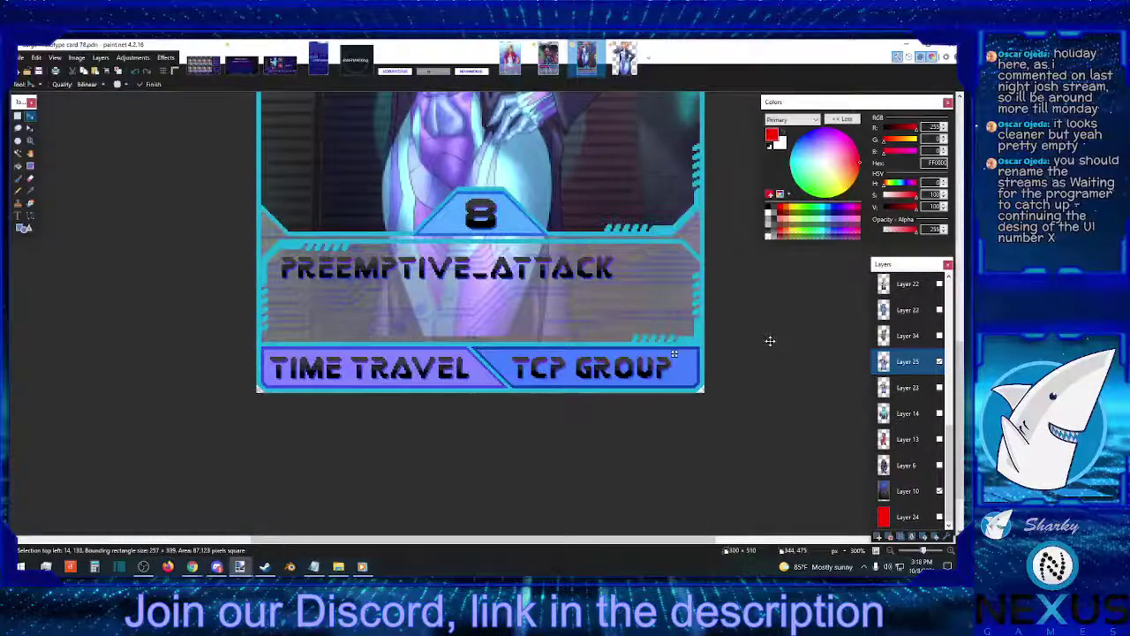
pyautogui.press('Down')
pyautogui.press('Down')
pyautogui.press('Down')
pyautogui.press('Down')
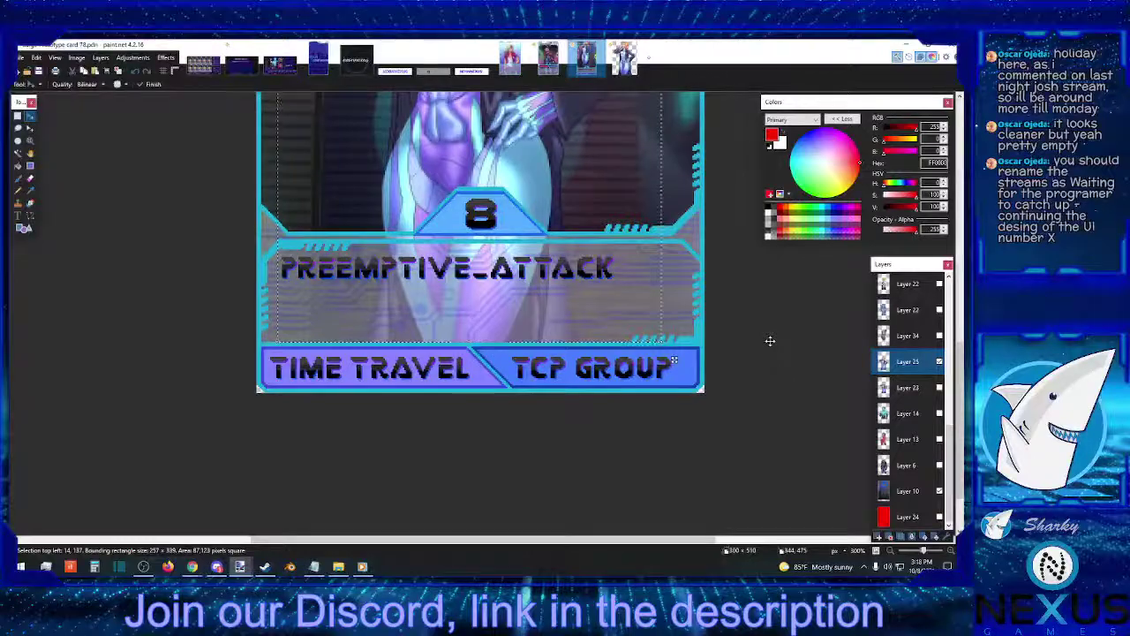
pyautogui.scroll(5, 733, 320)
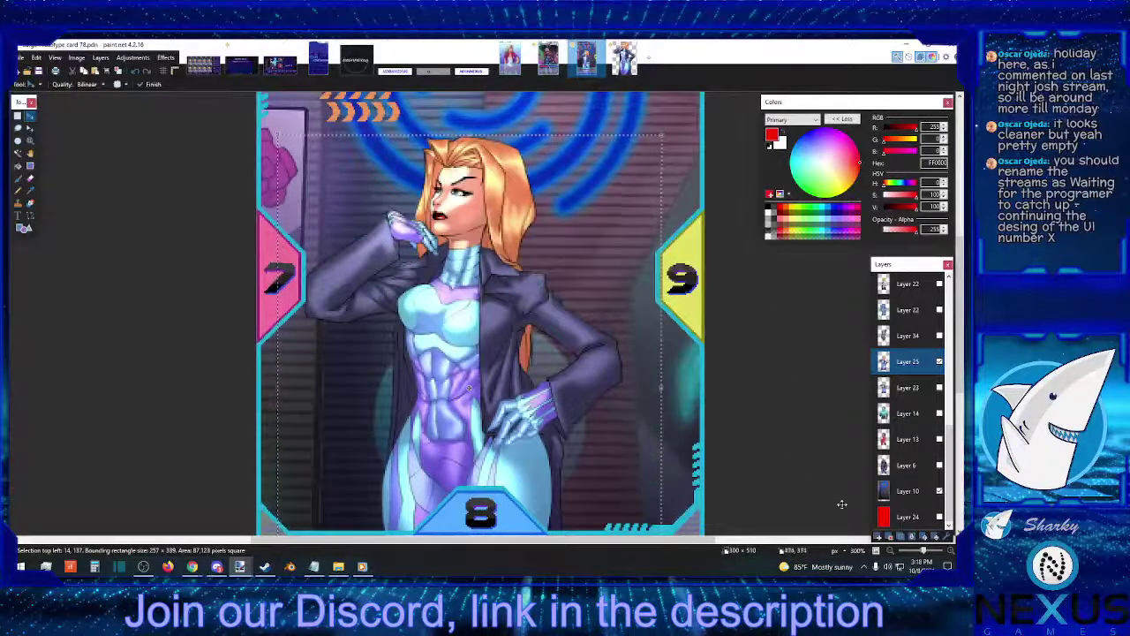
pyautogui.click(890, 550)
pyautogui.click(890, 550)
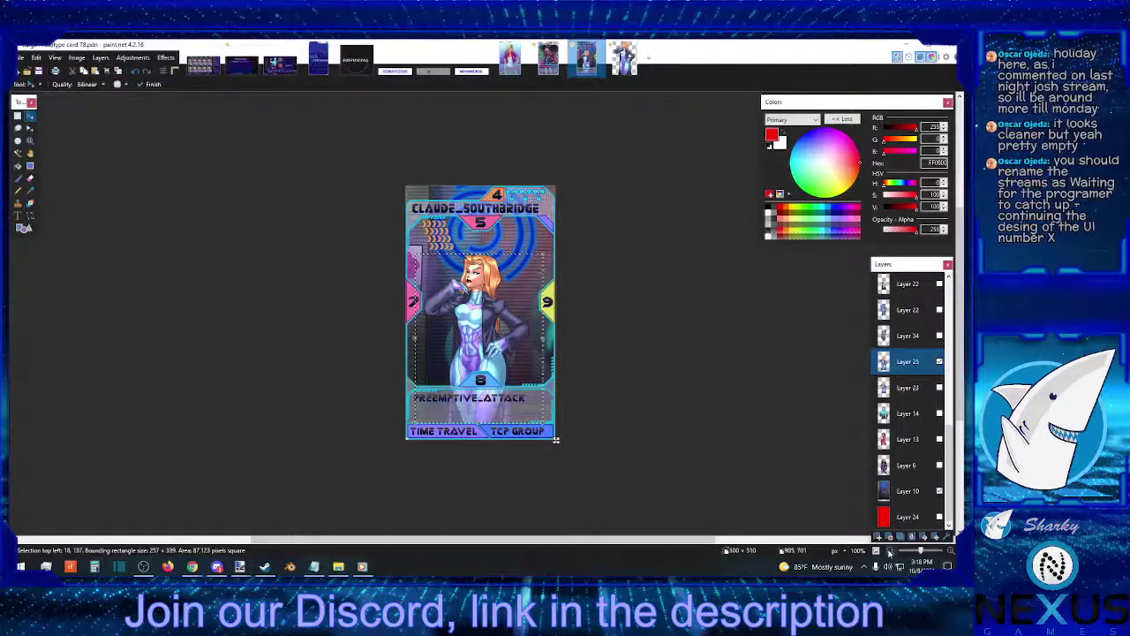
pyautogui.hotkey('ctrl', '-')
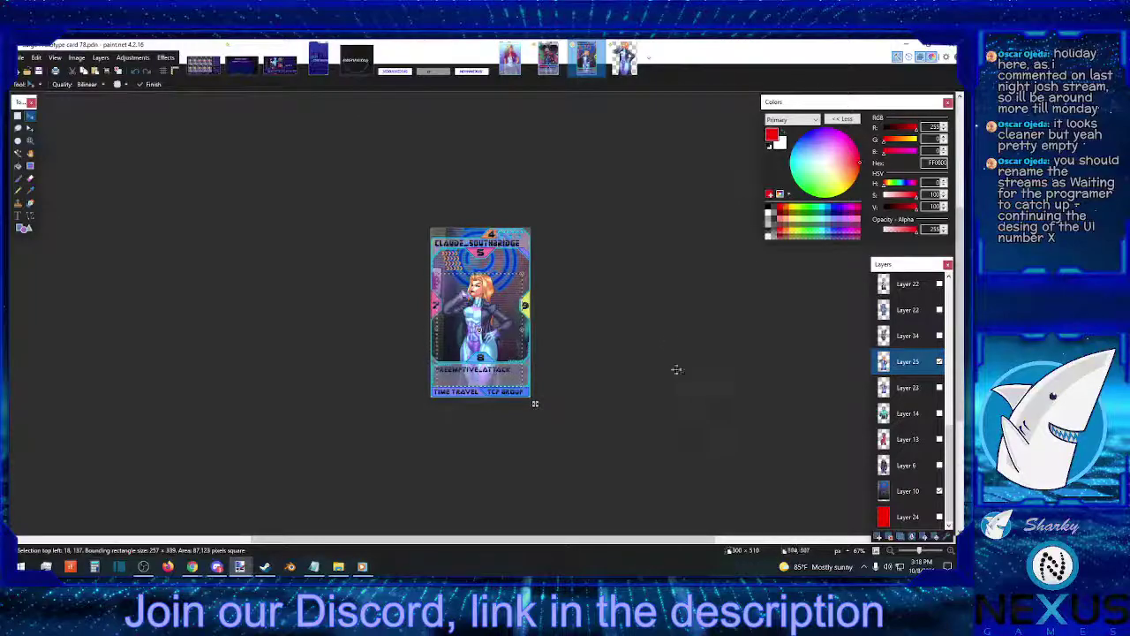
# Undo the last resize of the character image, then resize it to 273 × 360 pixels with the aspect ratio maintained.
pyautogui.click(633, 71)
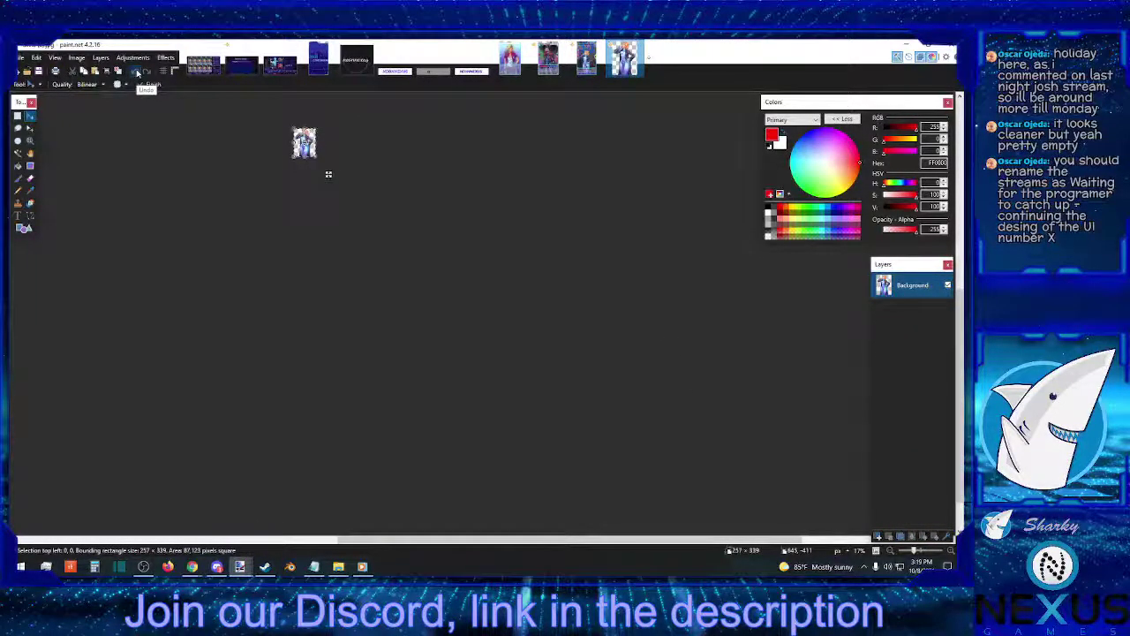
pyautogui.click(137, 72)
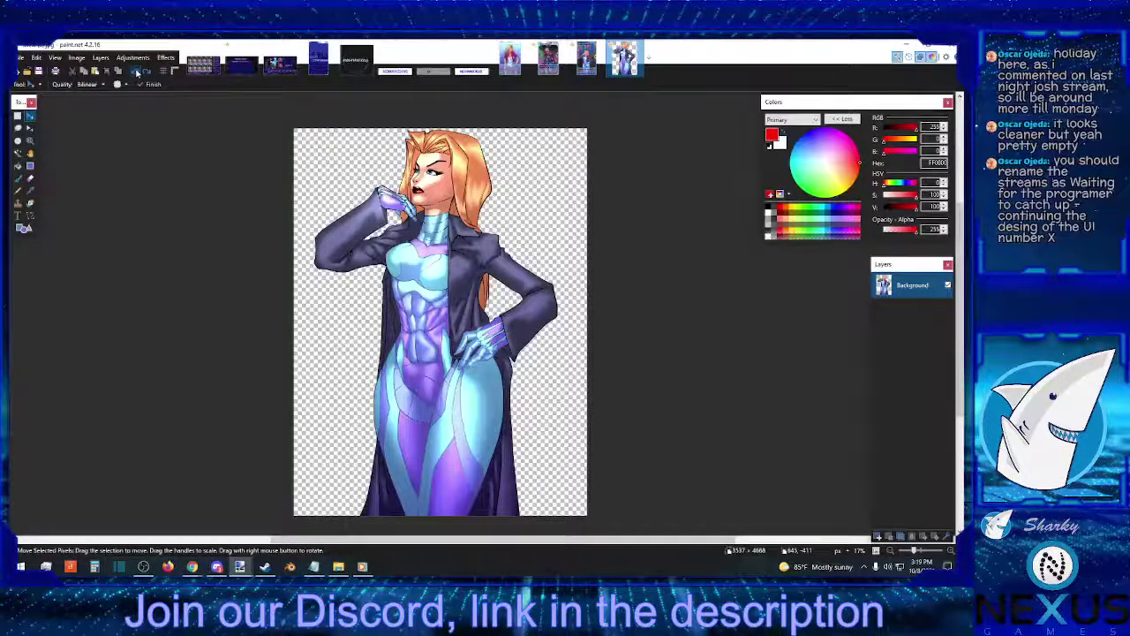
pyautogui.click(77, 57)
pyautogui.click(88, 85)
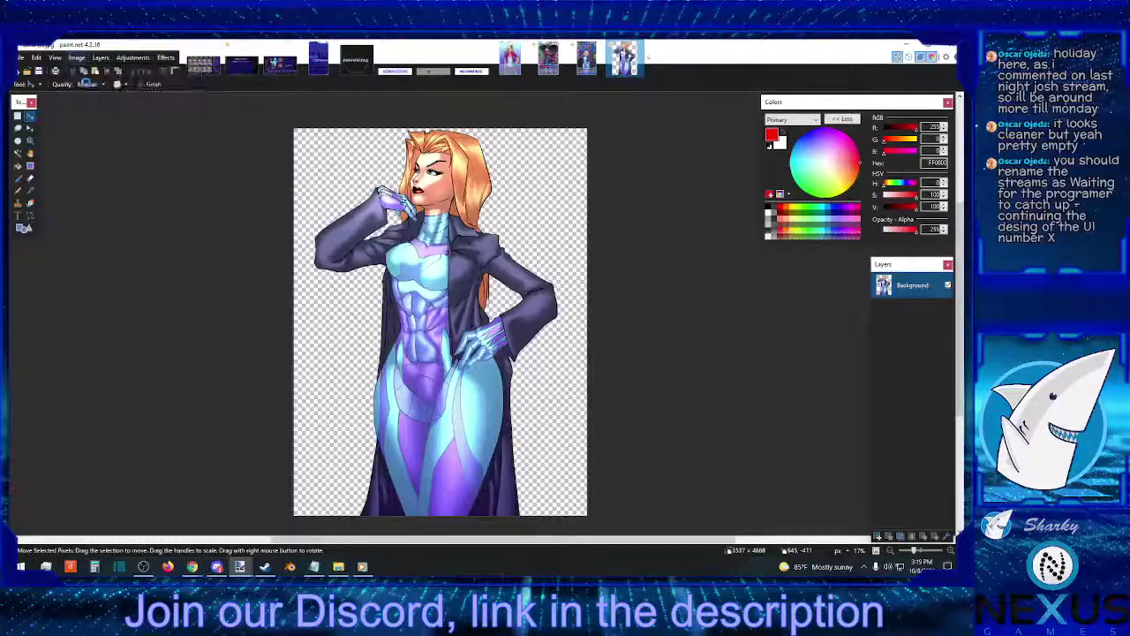
pyautogui.press('Tab')
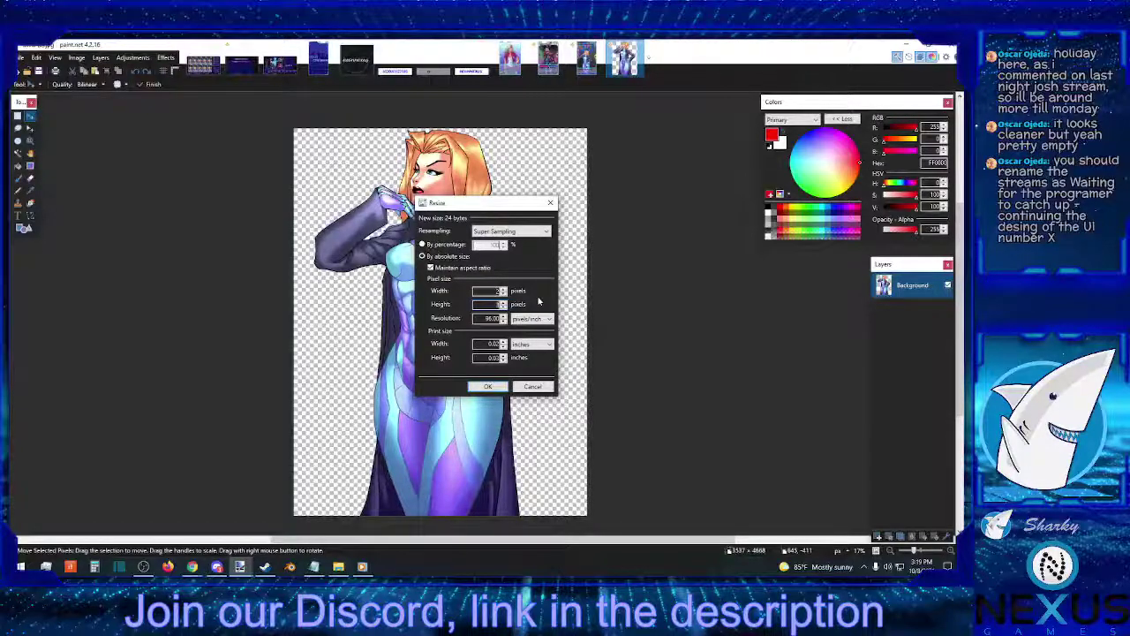
pyautogui.write('360')
pyautogui.click(487, 386)
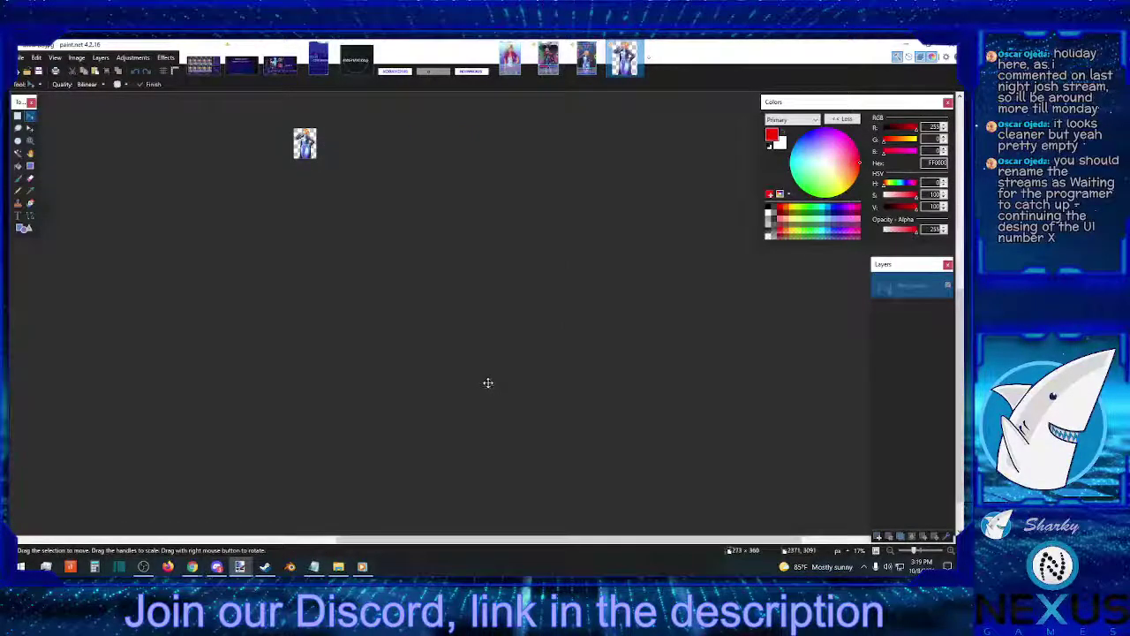
# Copy the whole resized character and paste it onto the card's Layer 25 in place of the previous figure, at about 13, 112.
pyautogui.click(19, 116)
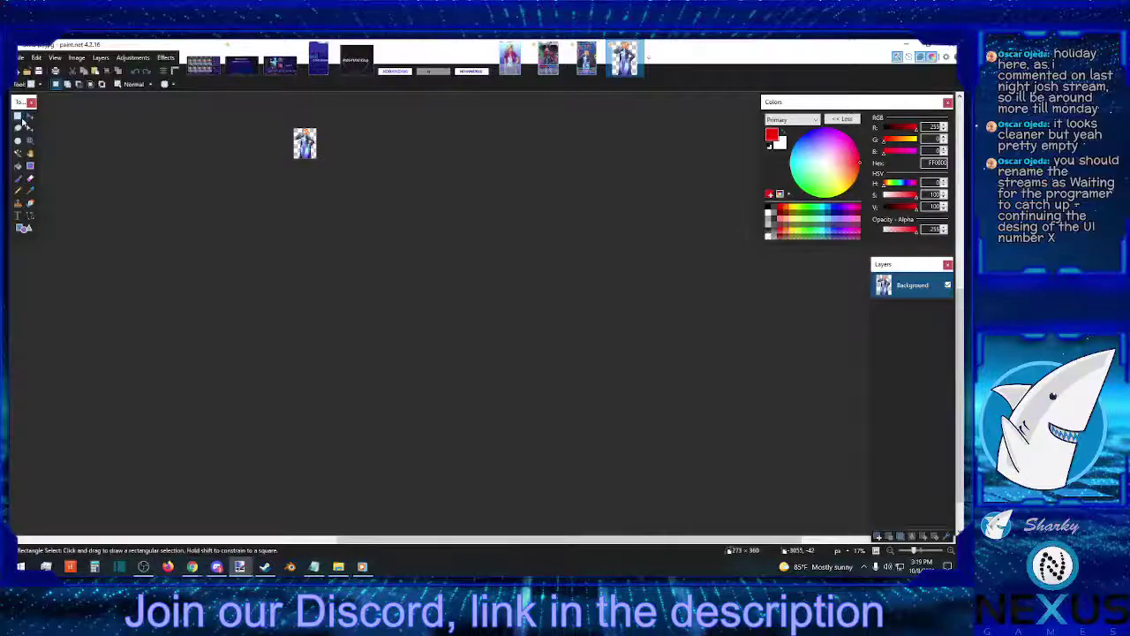
pyautogui.hotkey('ctrl', 'a')
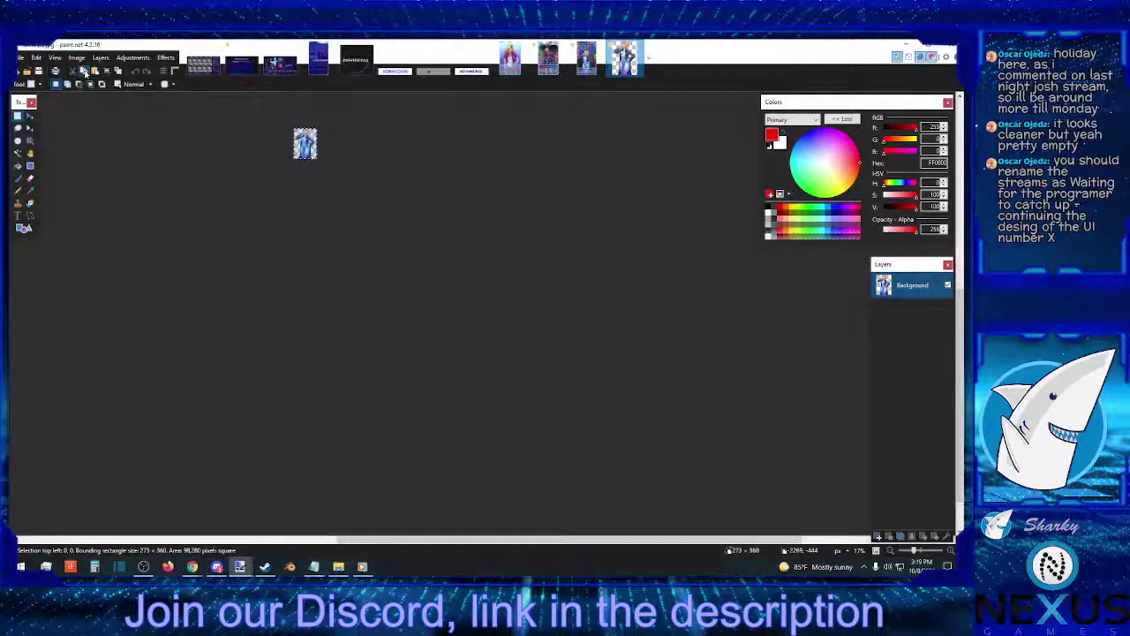
pyautogui.click(585, 58)
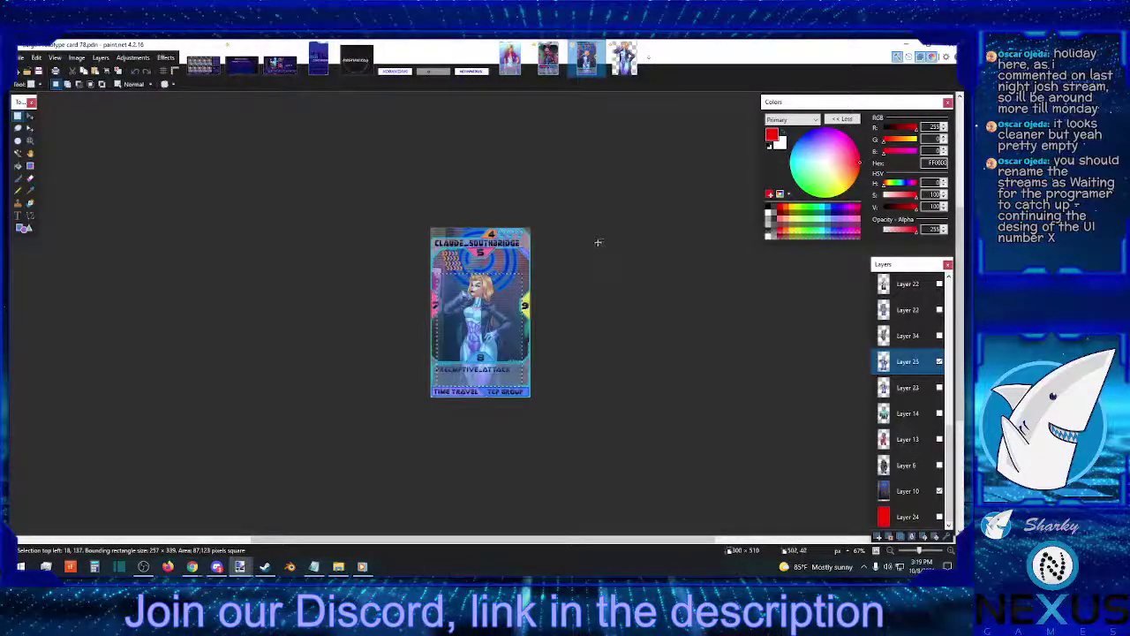
pyautogui.hotkey('ctrl', 'v')
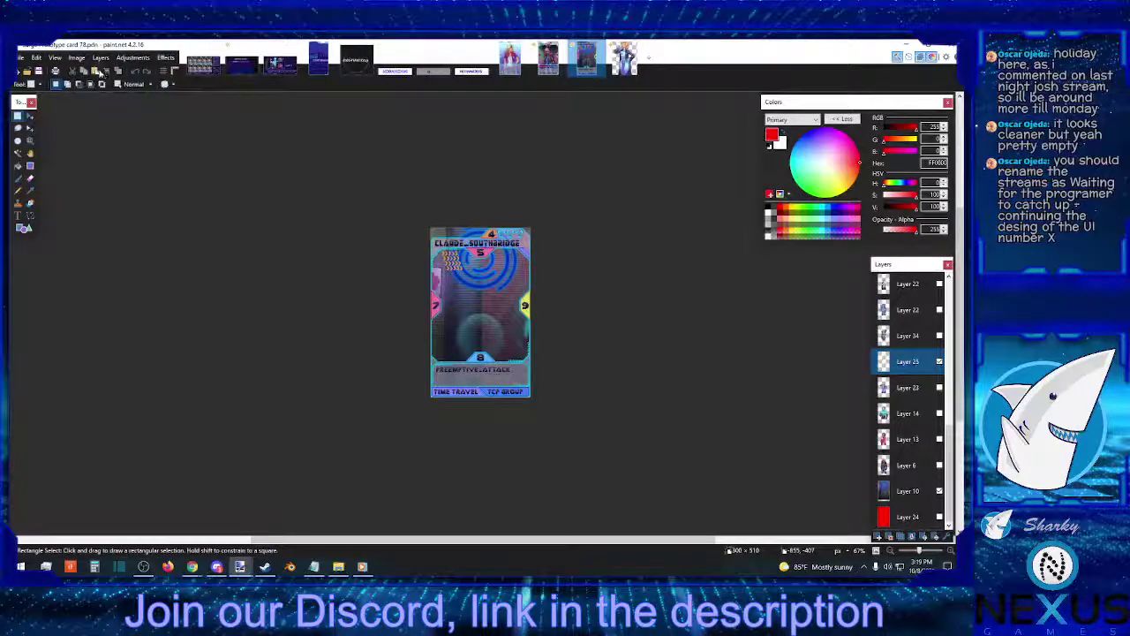
pyautogui.moveTo(493, 281); pyautogui.dragTo(498, 311)
pyautogui.moveTo(538, 396); pyautogui.dragTo(538, 402)
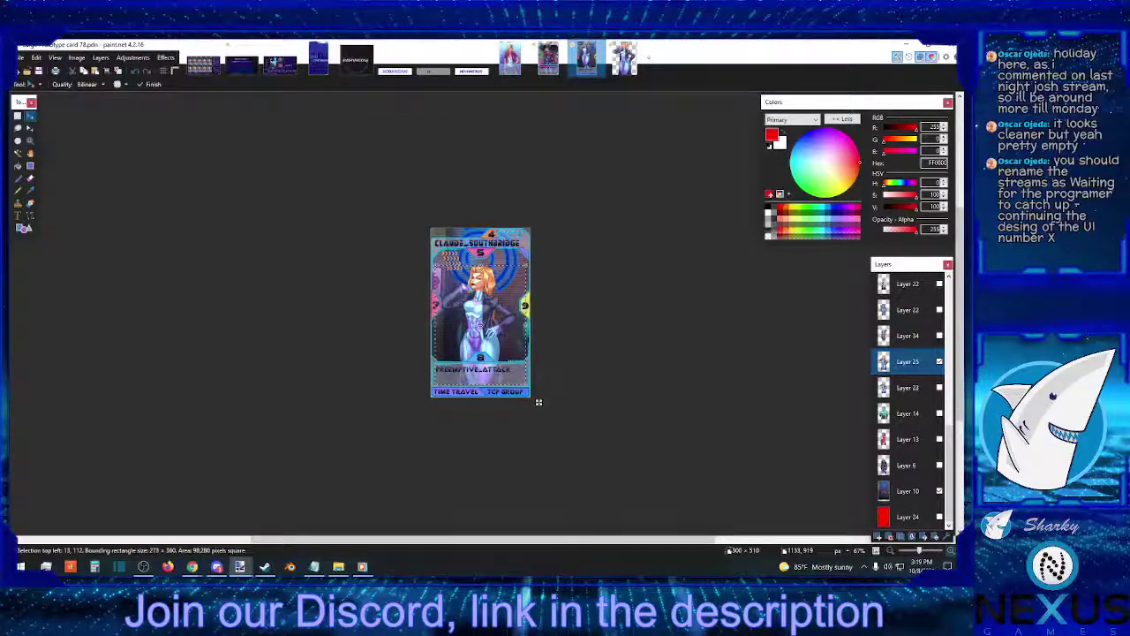
# Nudge the pasted character to 17, 116 so her lower edge meets the bottom border of the ability text box, and deselect her.
pyautogui.hotkey('ctrl', '+')
pyautogui.hotkey('ctrl', '+')
pyautogui.hotkey('ctrl', '+')
pyautogui.scroll(-2, 681, 369)
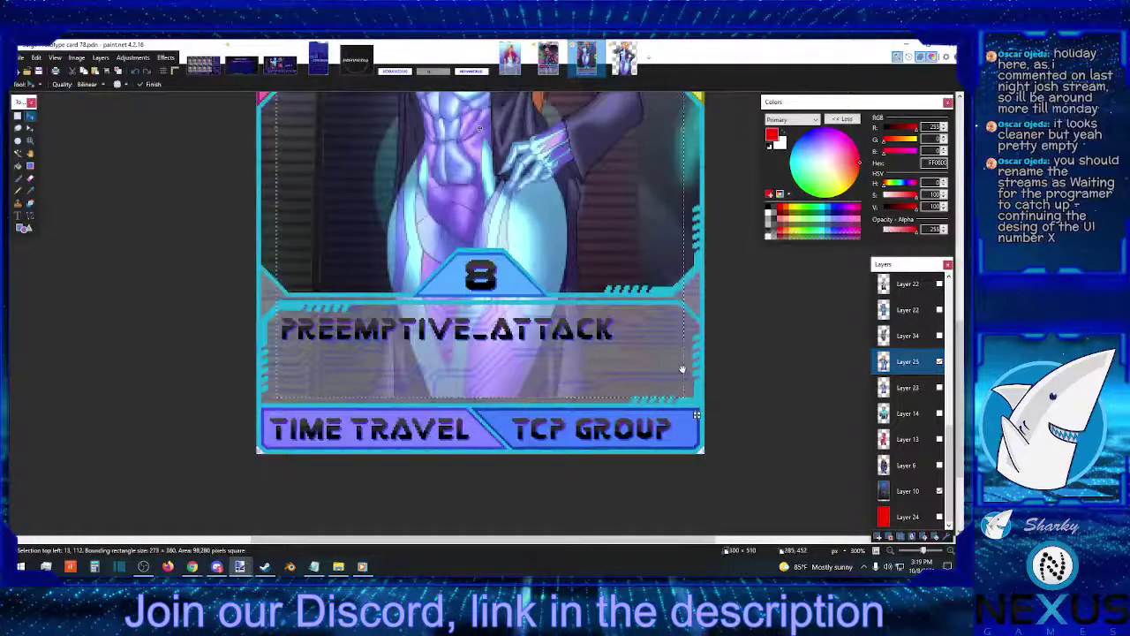
pyautogui.press('Down')
pyautogui.press('Down')
pyautogui.press('Down')
pyautogui.press('Down')
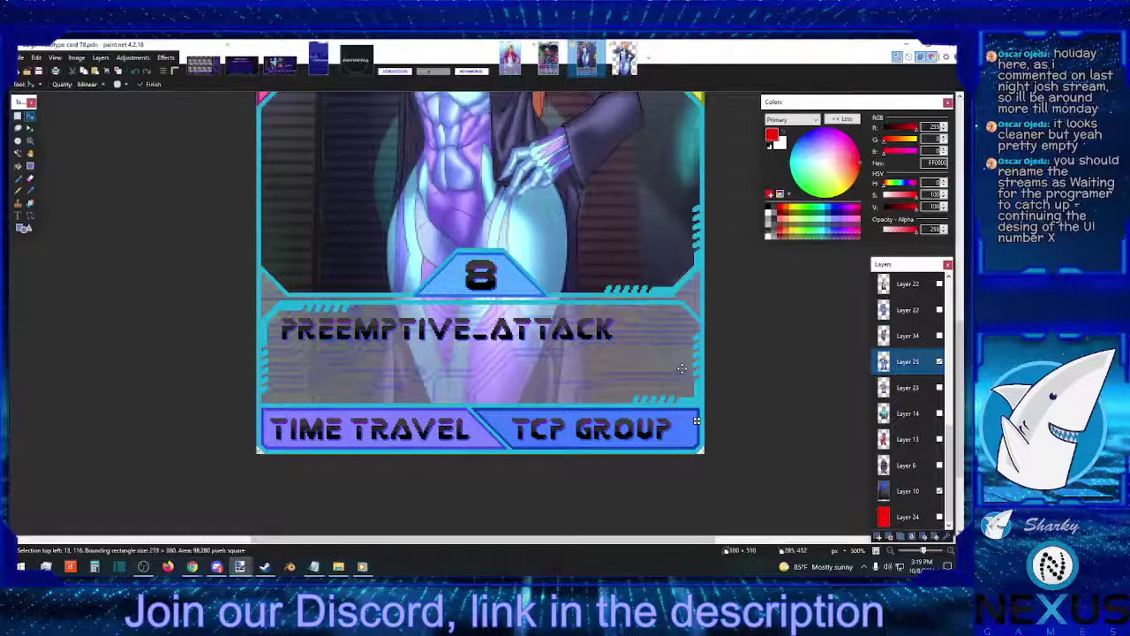
pyautogui.scroll(3, 682, 369)
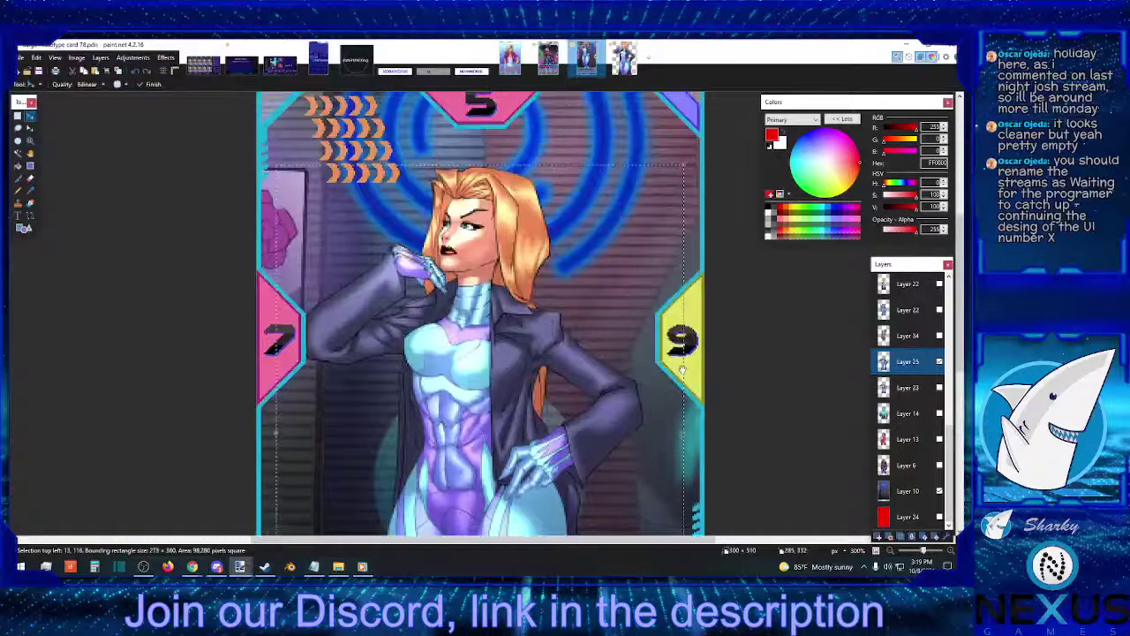
pyautogui.click(889, 551)
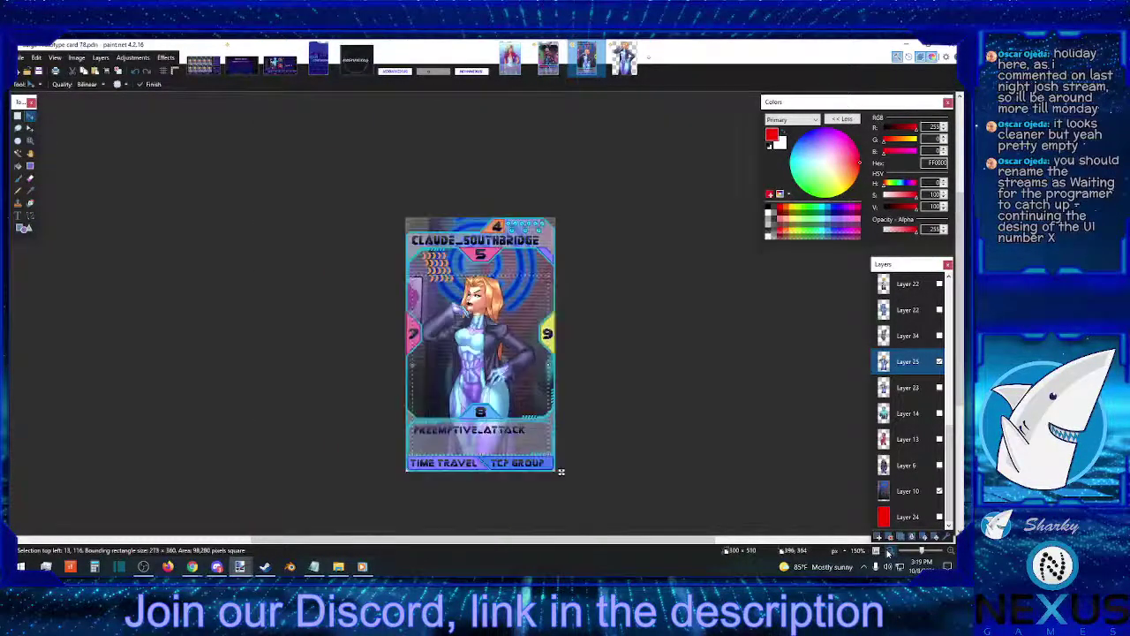
pyautogui.scroll(-2, 723, 370)
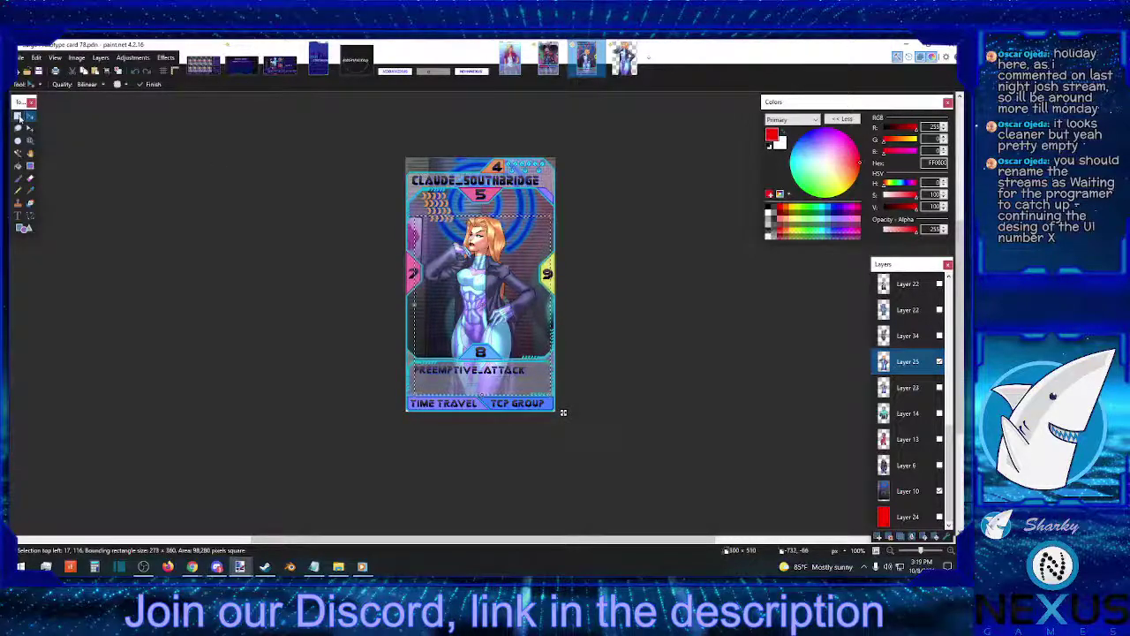
pyautogui.click(18, 116)
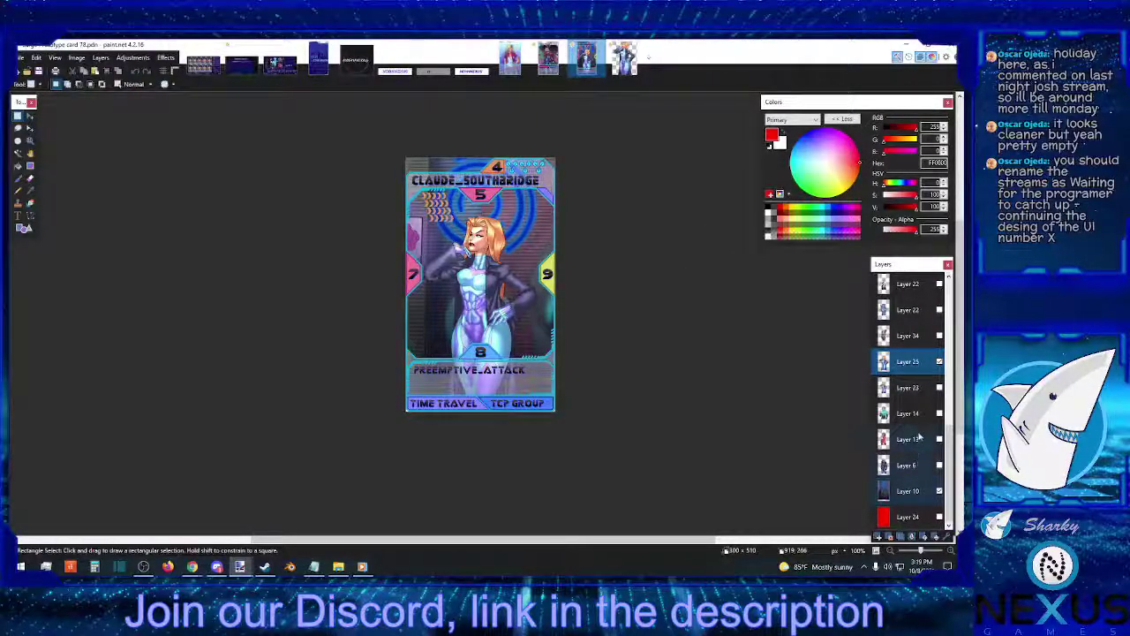
# Select the empty strip above the name bar with the Magic Wand on the Glow bars layer and delete that area from Layer 10.
pyautogui.scroll(10, 915, 397)
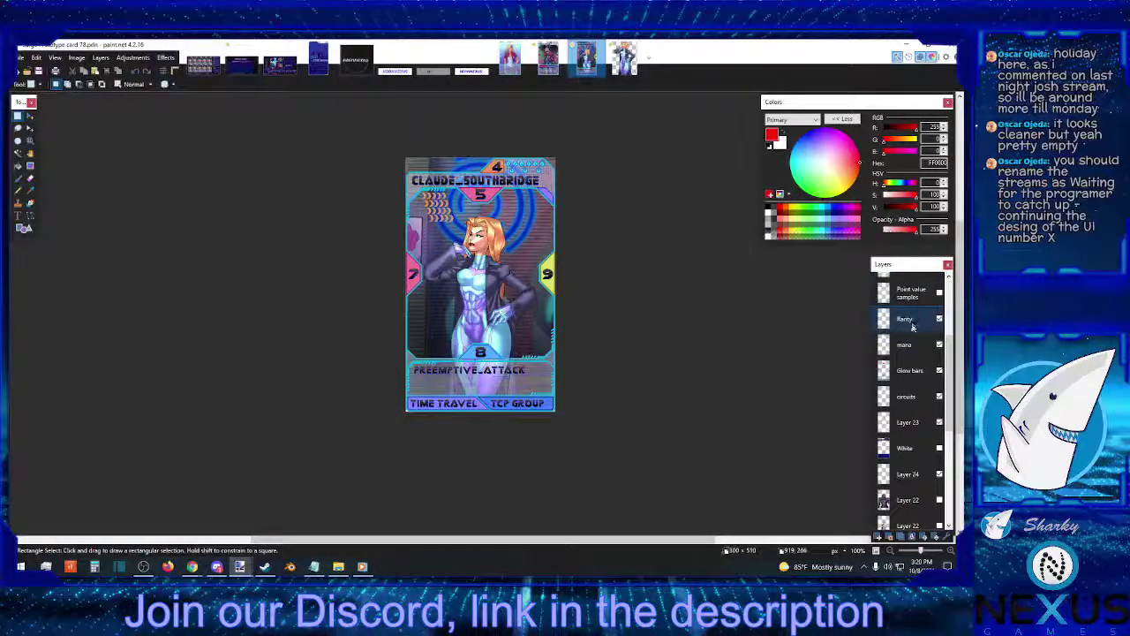
pyautogui.scroll(-3, 914, 325)
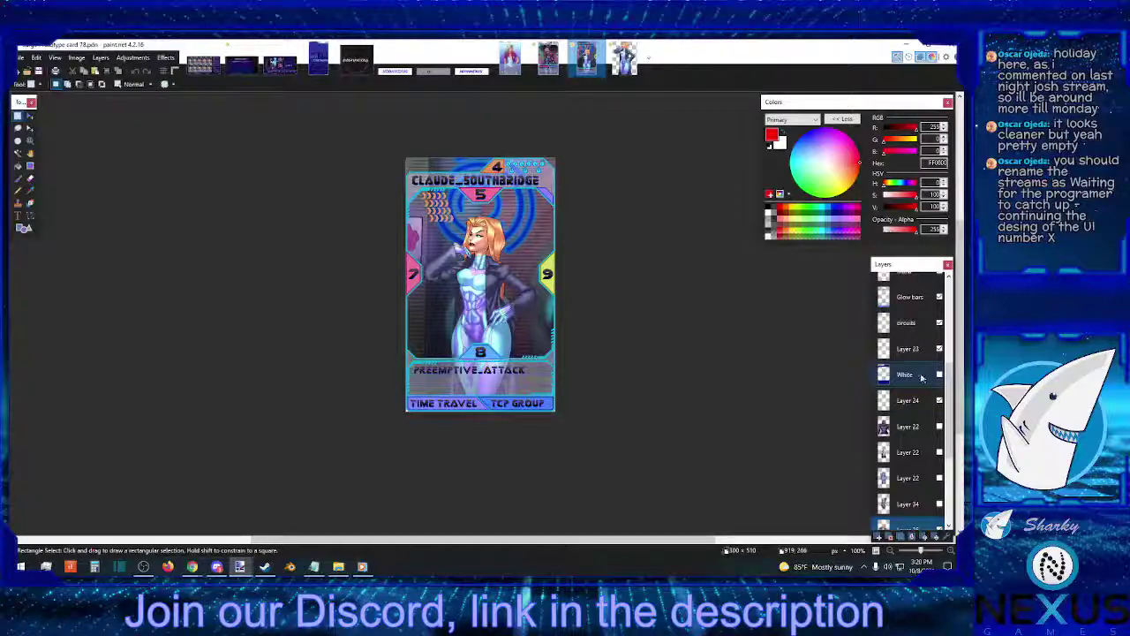
pyautogui.click(903, 301)
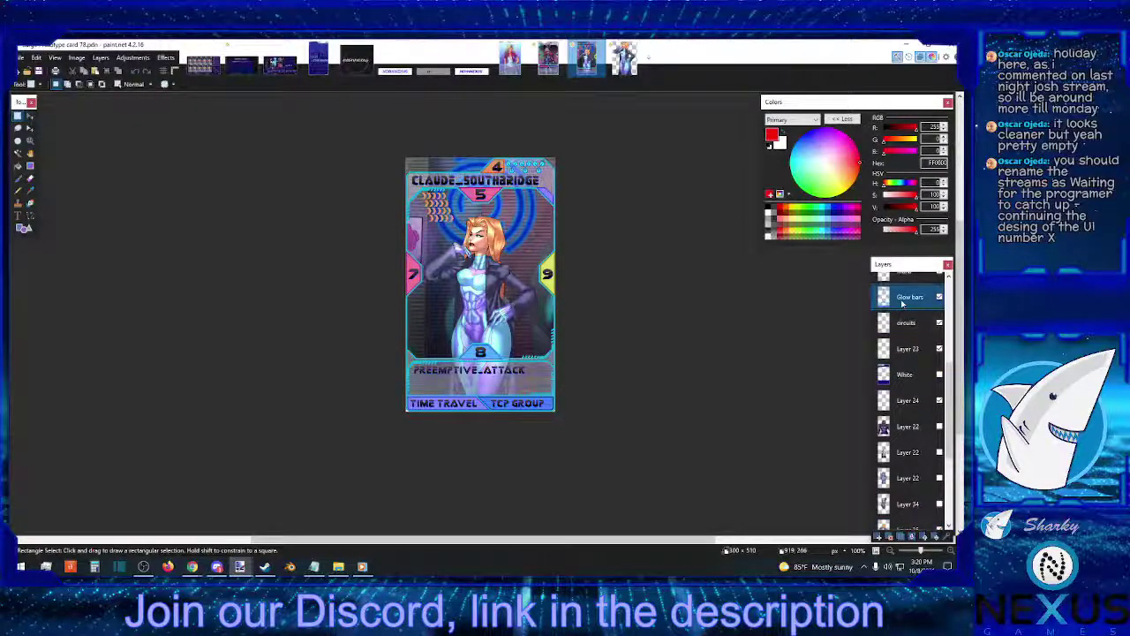
pyautogui.click(17, 156)
pyautogui.click(431, 169)
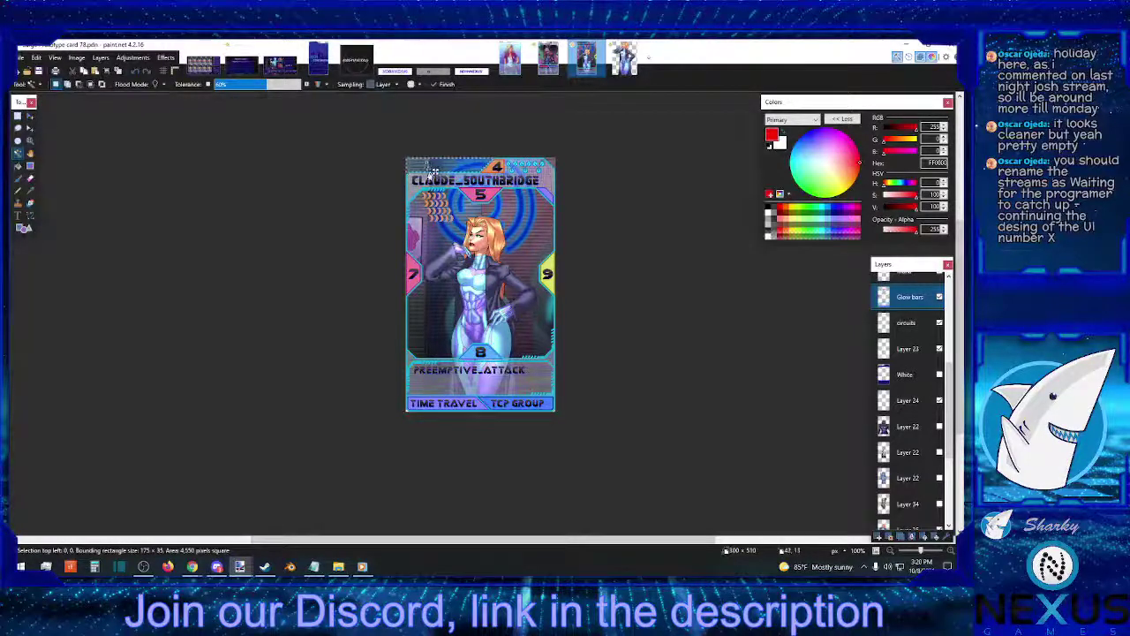
pyautogui.scroll(-3, 939, 387)
pyautogui.click(909, 491)
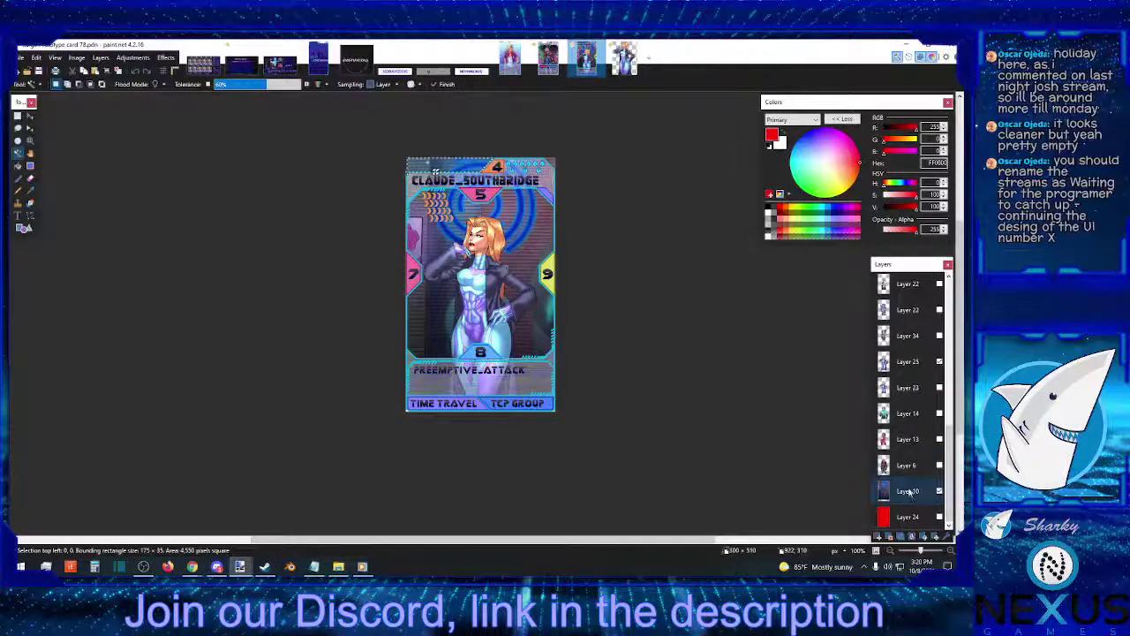
pyautogui.press('Delete')
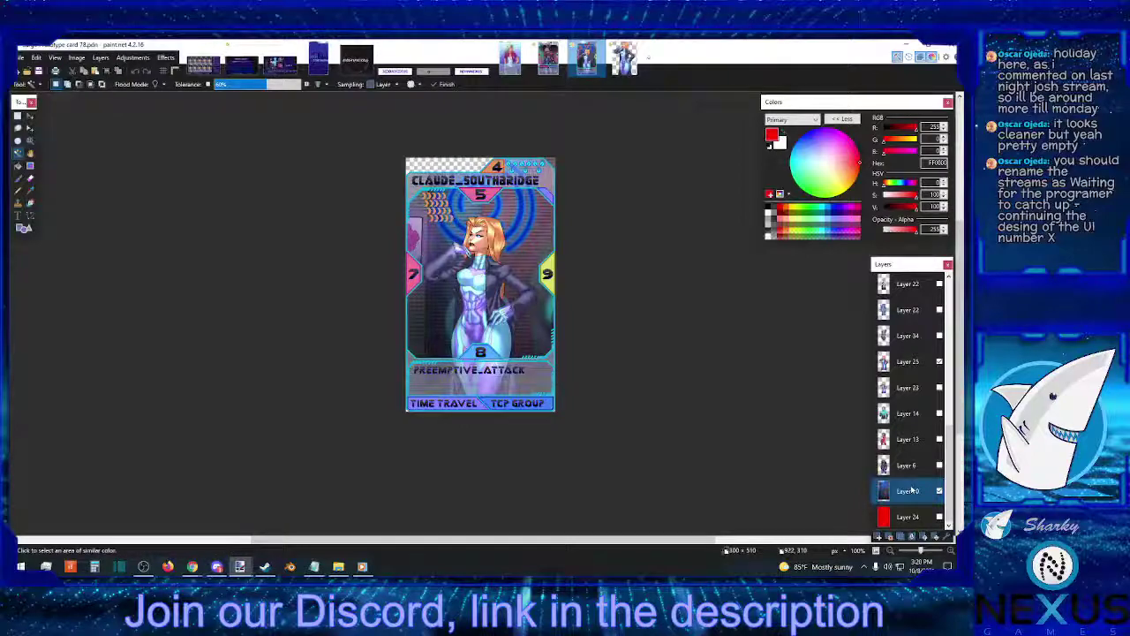
# Select the area outside the frame's top-right corner on the Glow bars layer and erase it from background Layer 10.
pyautogui.scroll(5, 914, 427)
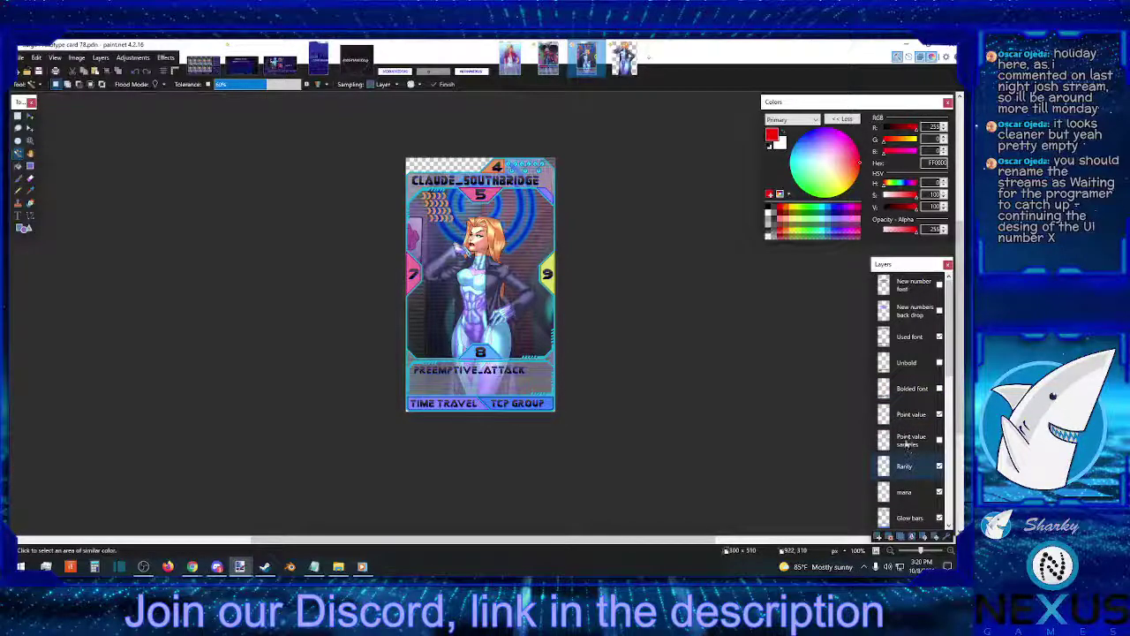
pyautogui.scroll(-3, 910, 424)
pyautogui.click(910, 370)
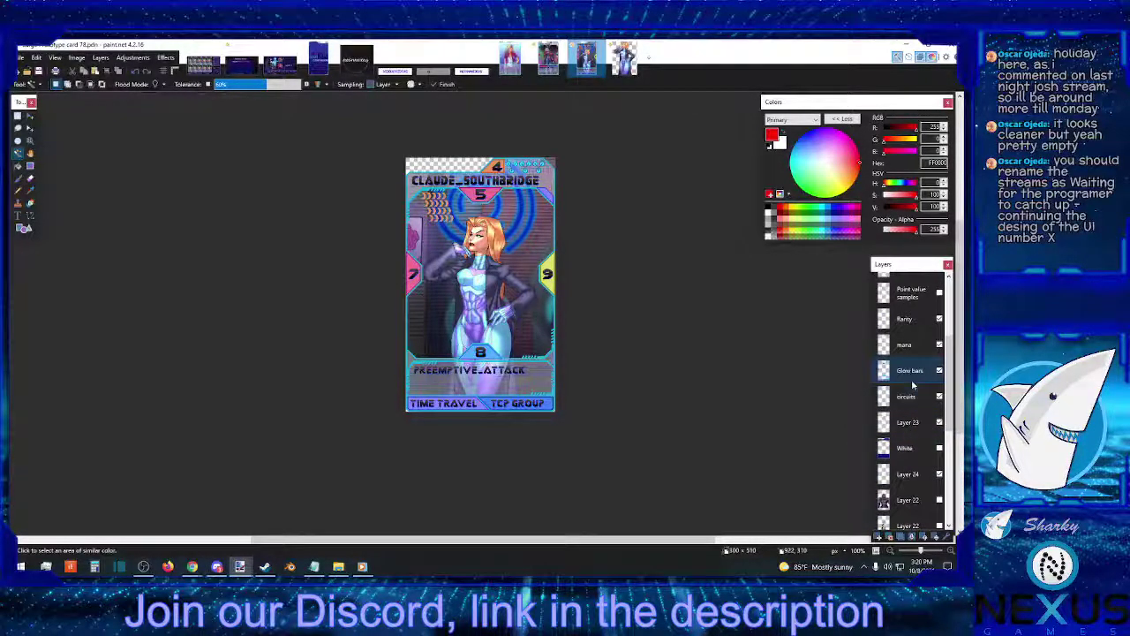
pyautogui.click(551, 158)
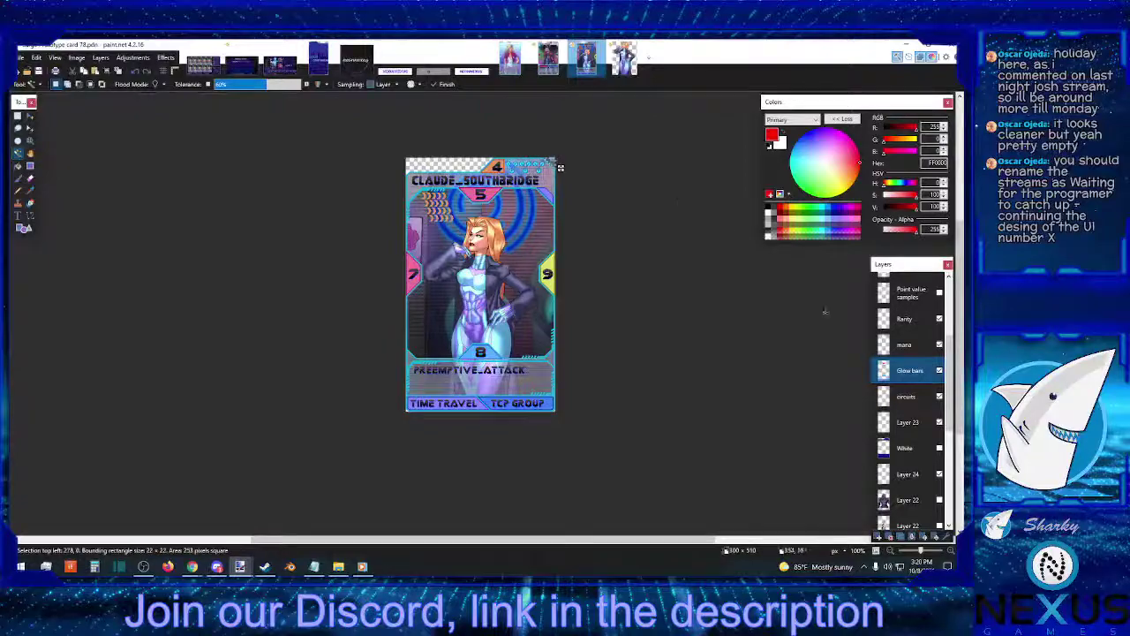
pyautogui.scroll(-5, 910, 415)
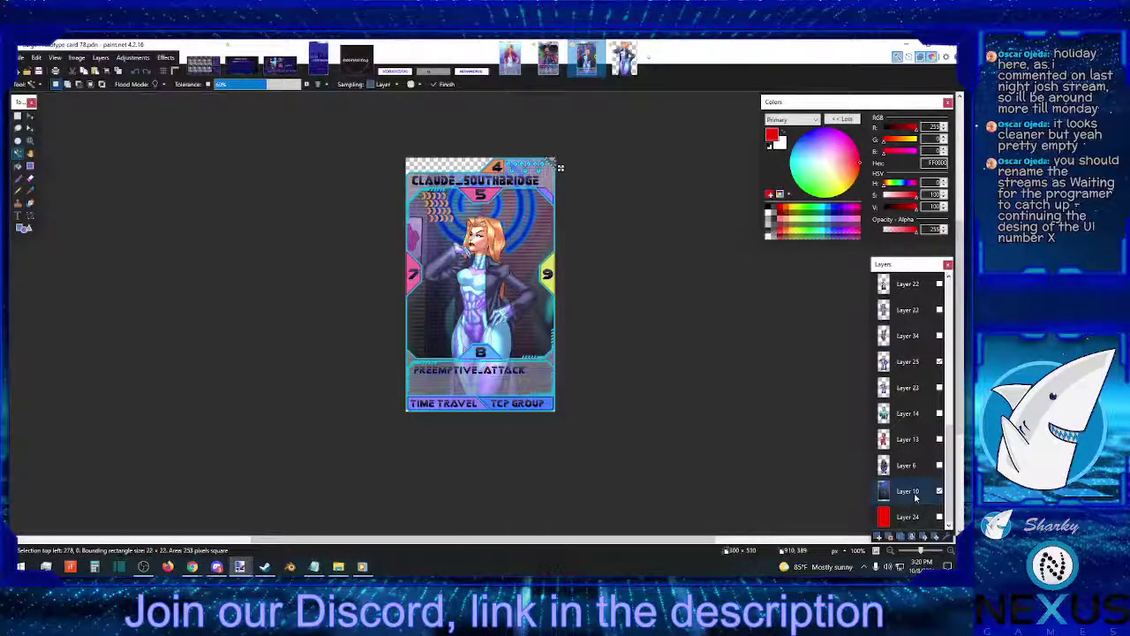
pyautogui.click(909, 491)
# Select the area outside the frame's bottom-right corner on the Glow bars layer and erase it from background Layer 10.
pyautogui.scroll(5, 915, 458)
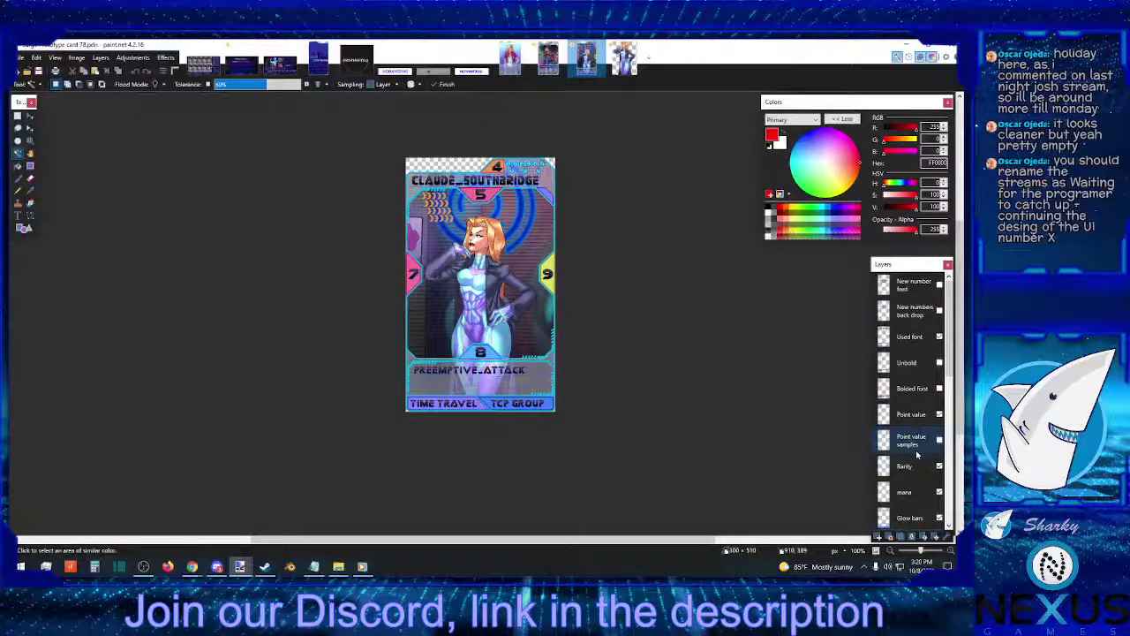
pyautogui.scroll(-3, 917, 453)
pyautogui.click(909, 443)
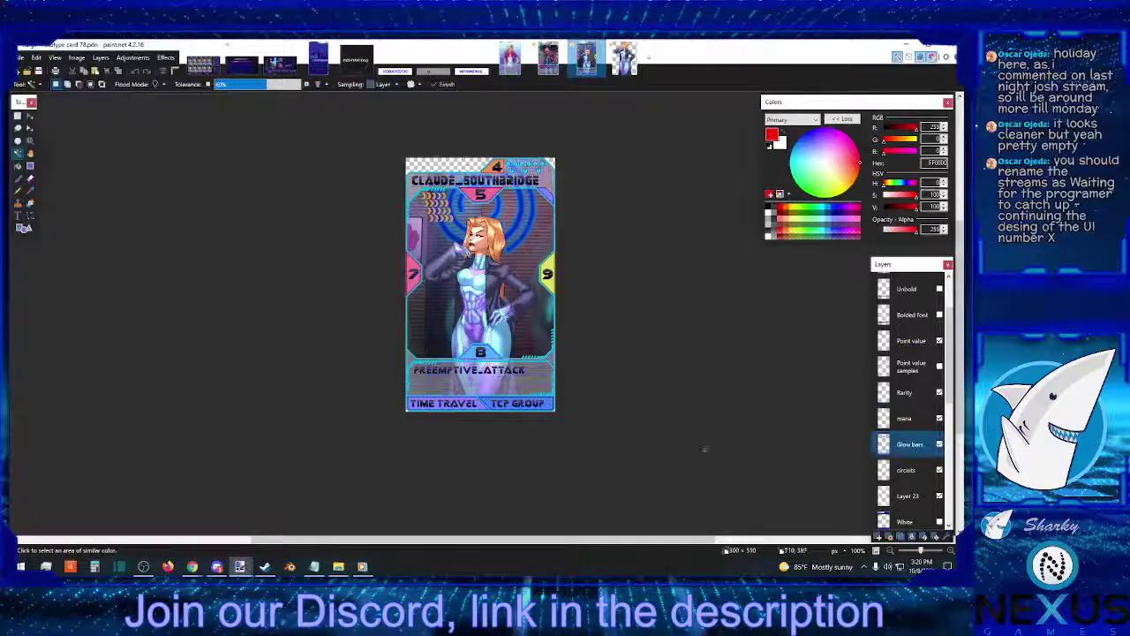
pyautogui.click(553, 411)
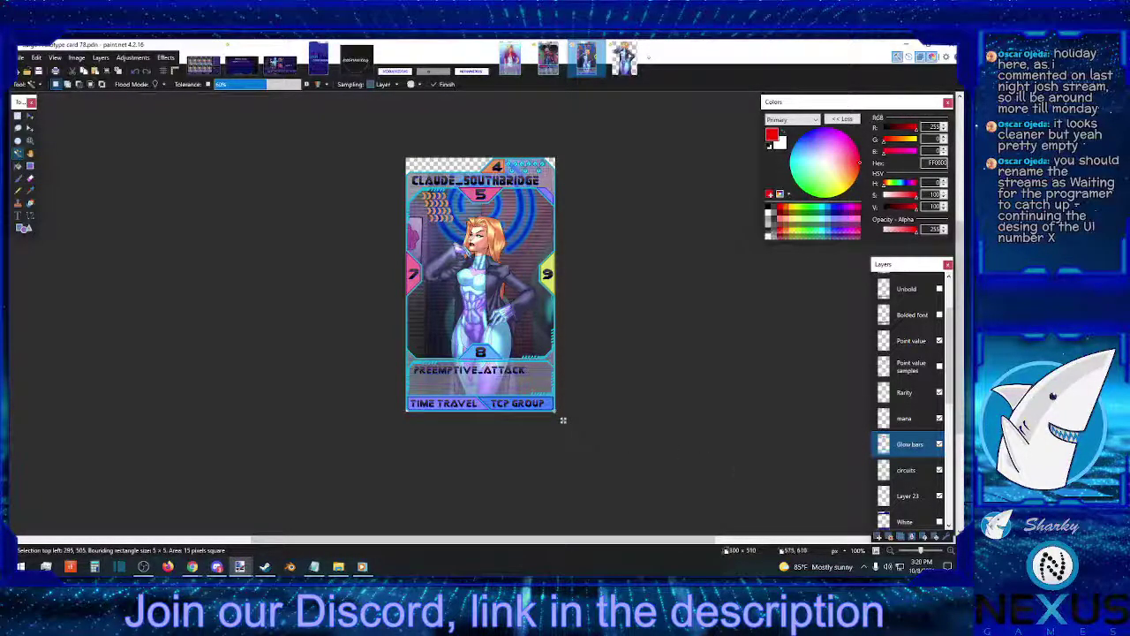
pyautogui.scroll(-10, 927, 483)
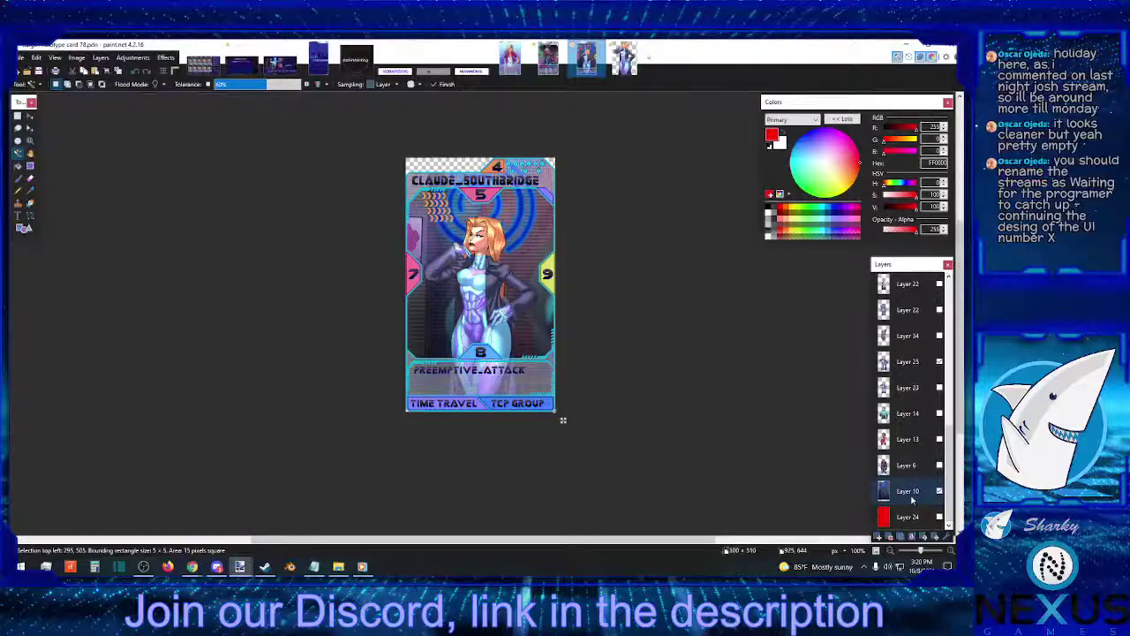
# Select the area outside the frame's bottom-left corner on the Glow bars layer and erase it from background Layer 10.
pyautogui.scroll(5, 912, 442)
pyautogui.click(911, 438)
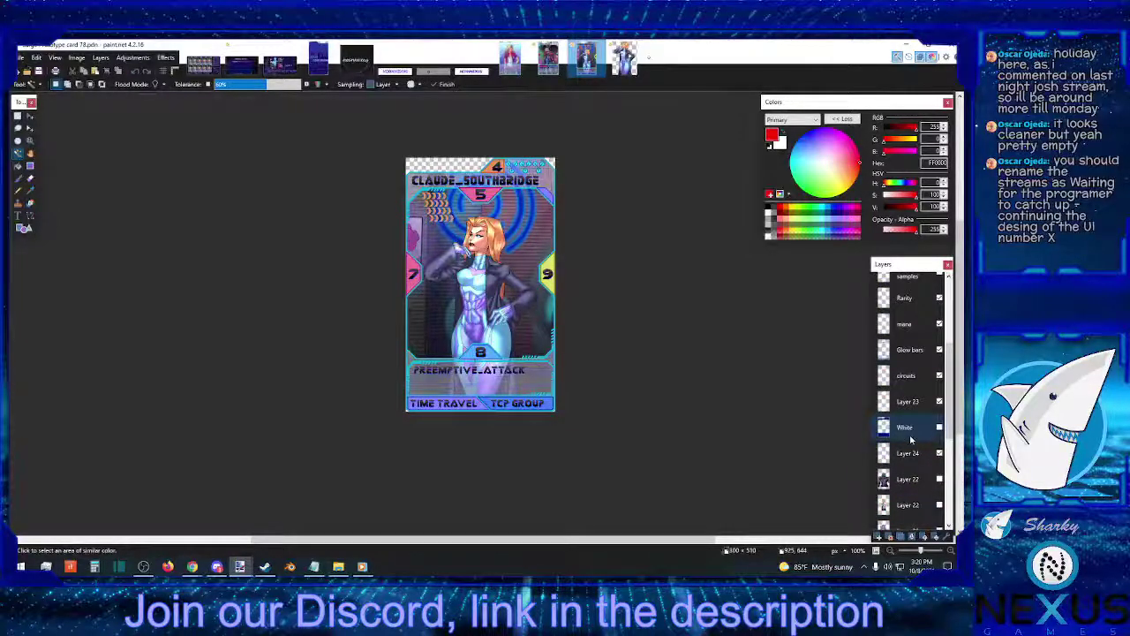
pyautogui.click(893, 354)
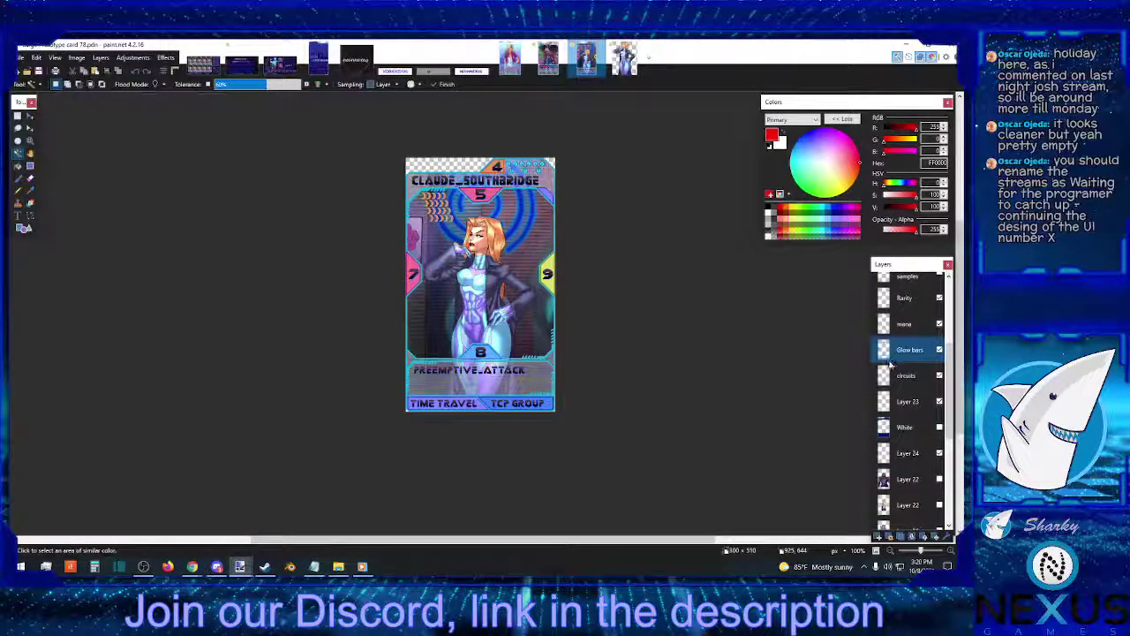
pyautogui.click(409, 413)
pyautogui.scroll(-5, 908, 425)
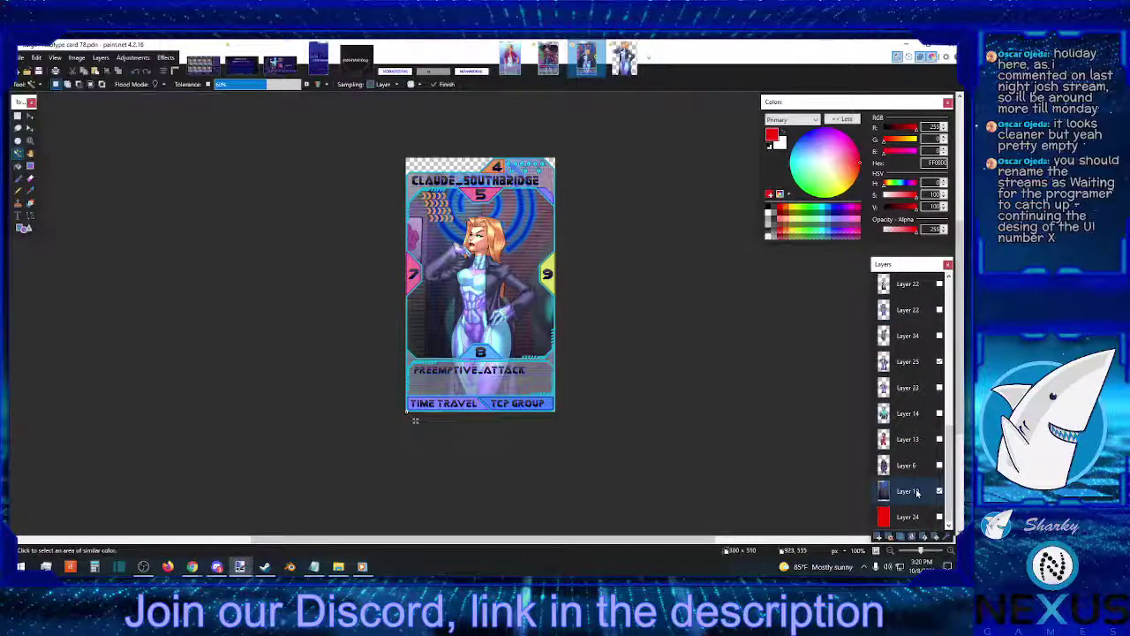
pyautogui.click(917, 493)
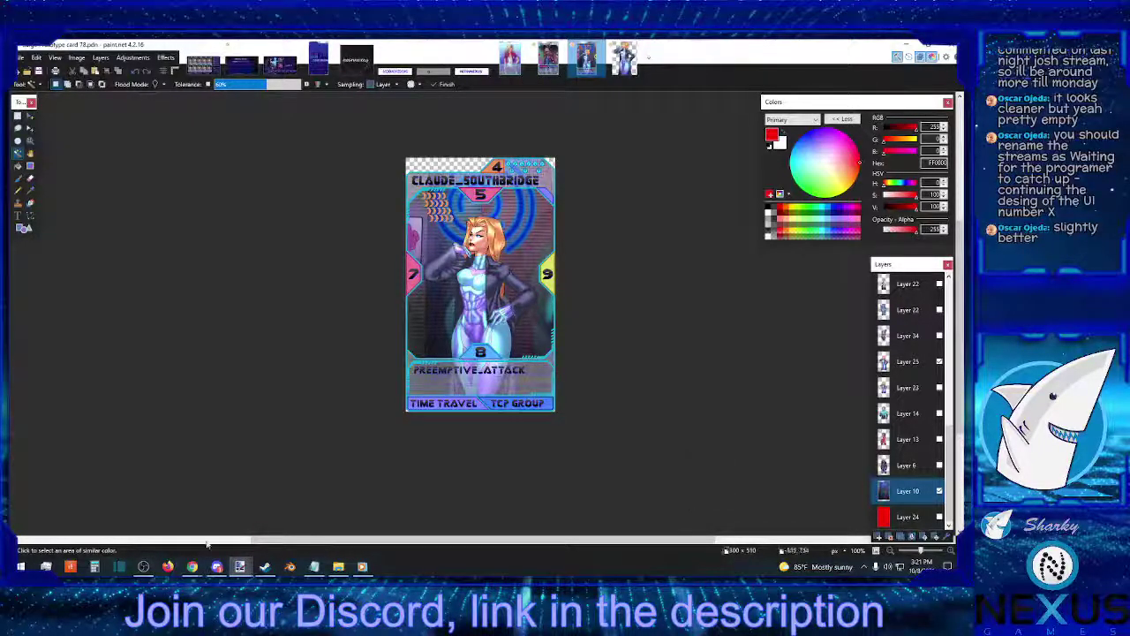
# Open the other version of this character card, with the neon sign background, from File Explorer.
pyautogui.click(338, 566)
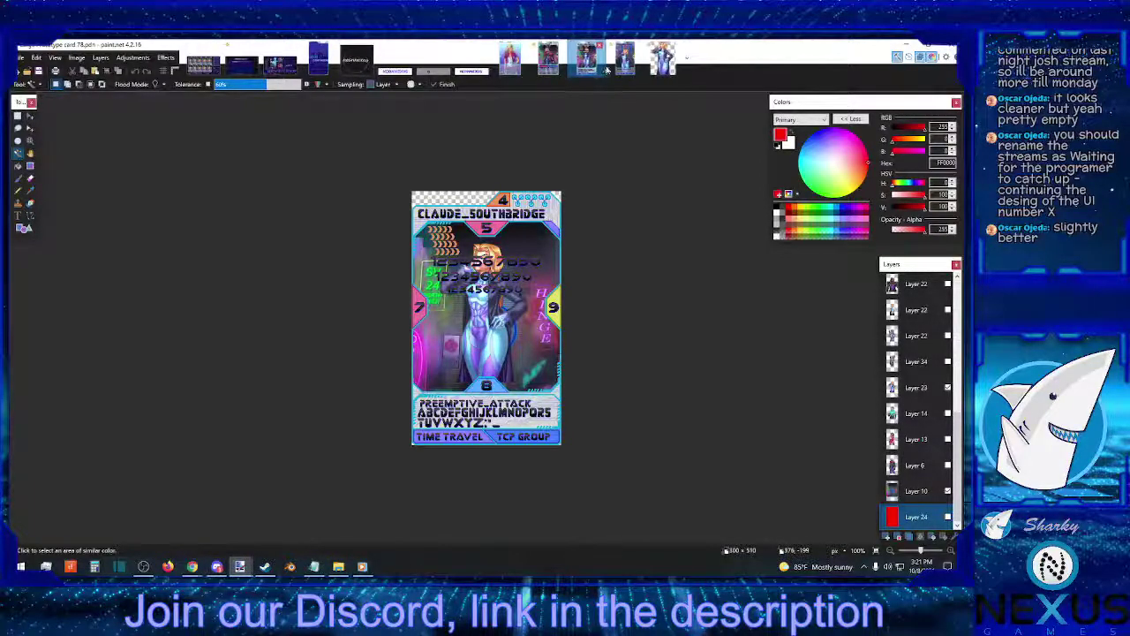
# Compare the restyled card with the neon sign version, checking the background, character and frame.
pyautogui.click(628, 62)
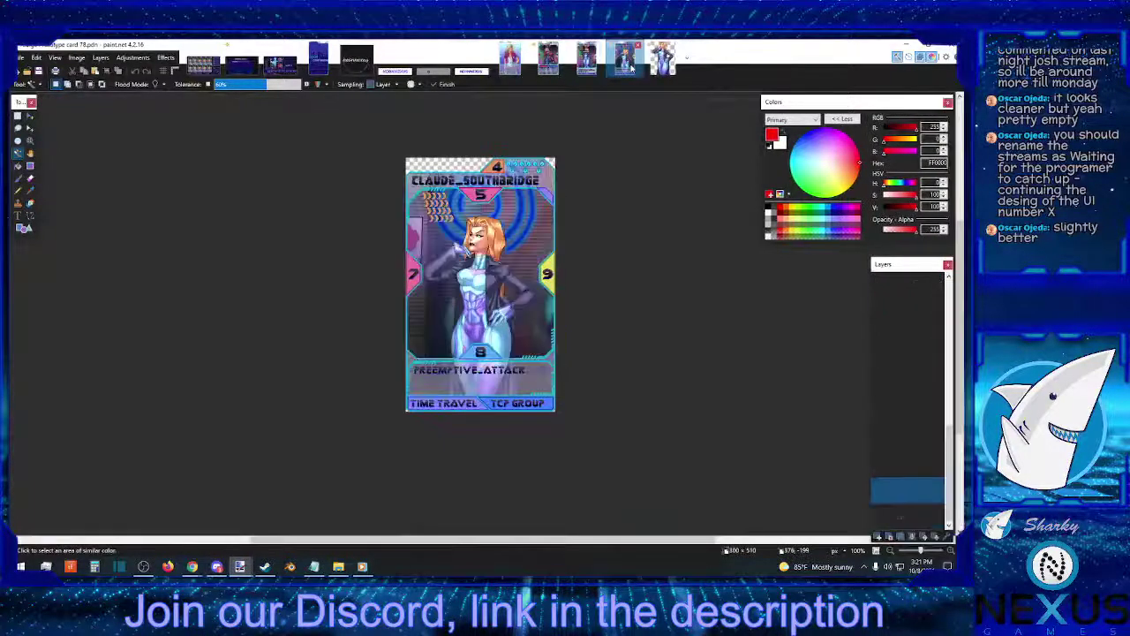
pyautogui.click(587, 58)
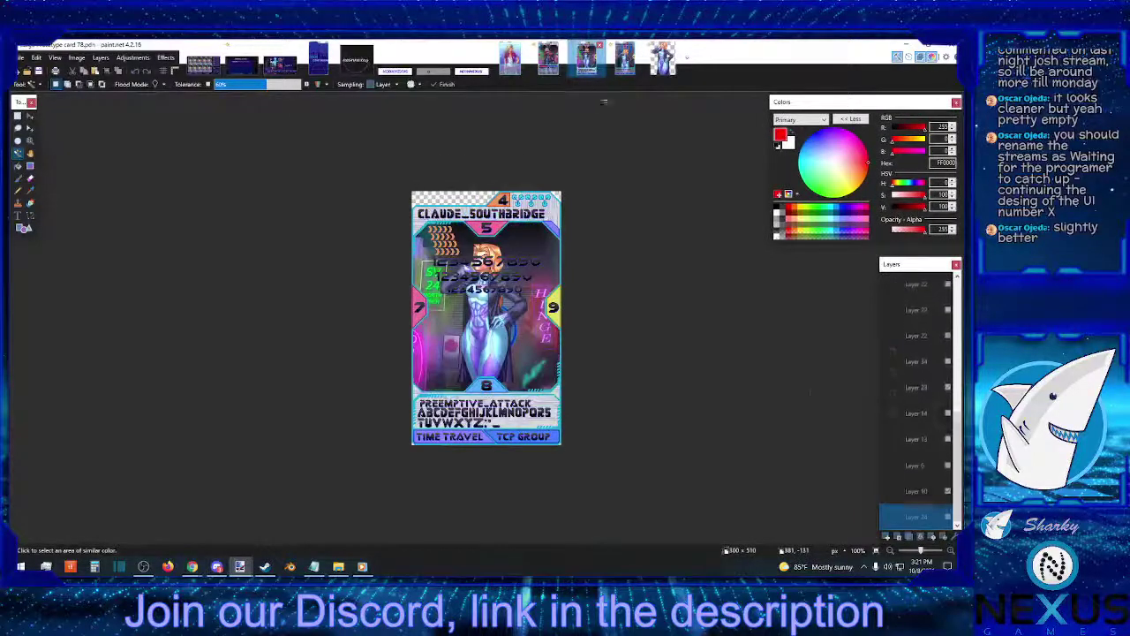
pyautogui.click(624, 57)
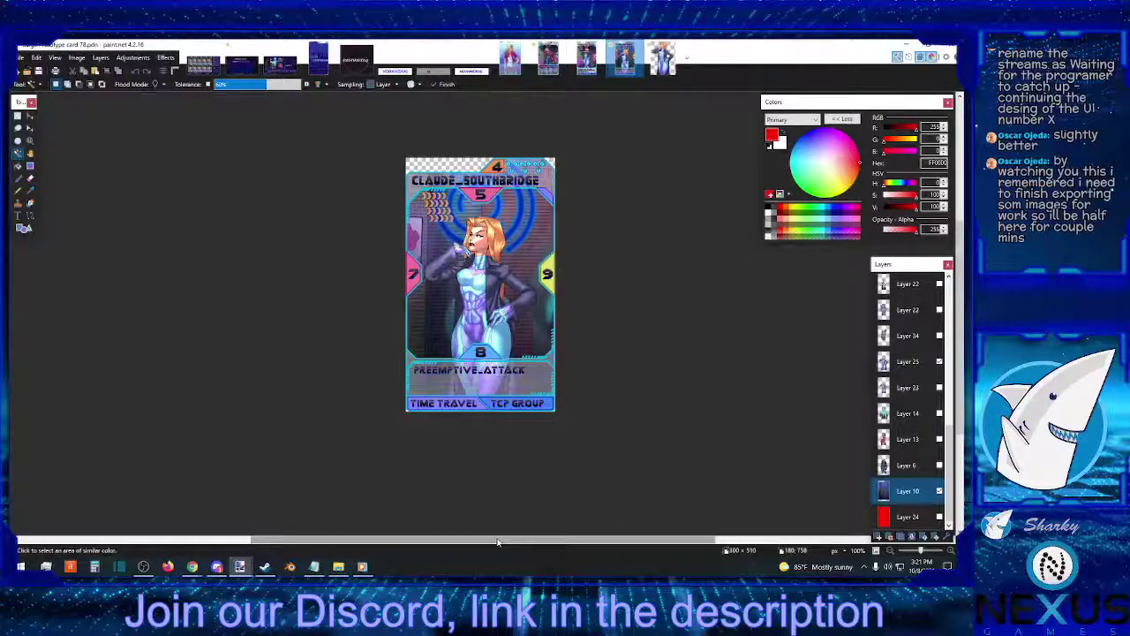
pyautogui.moveTo(497, 542); pyautogui.dragTo(486, 543)
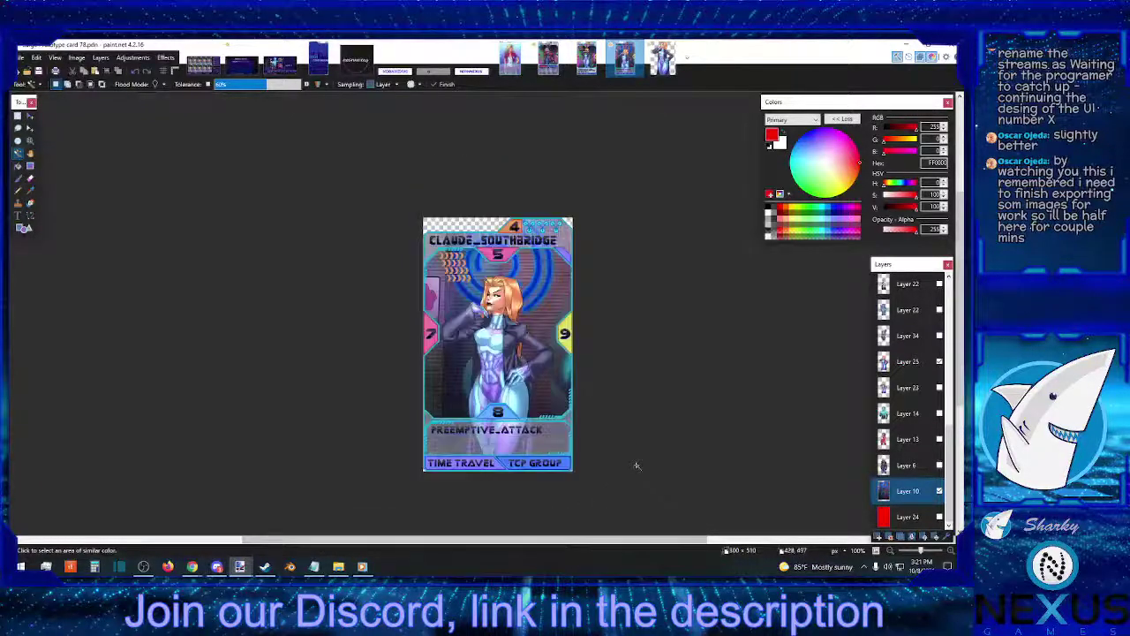
pyautogui.click(586, 58)
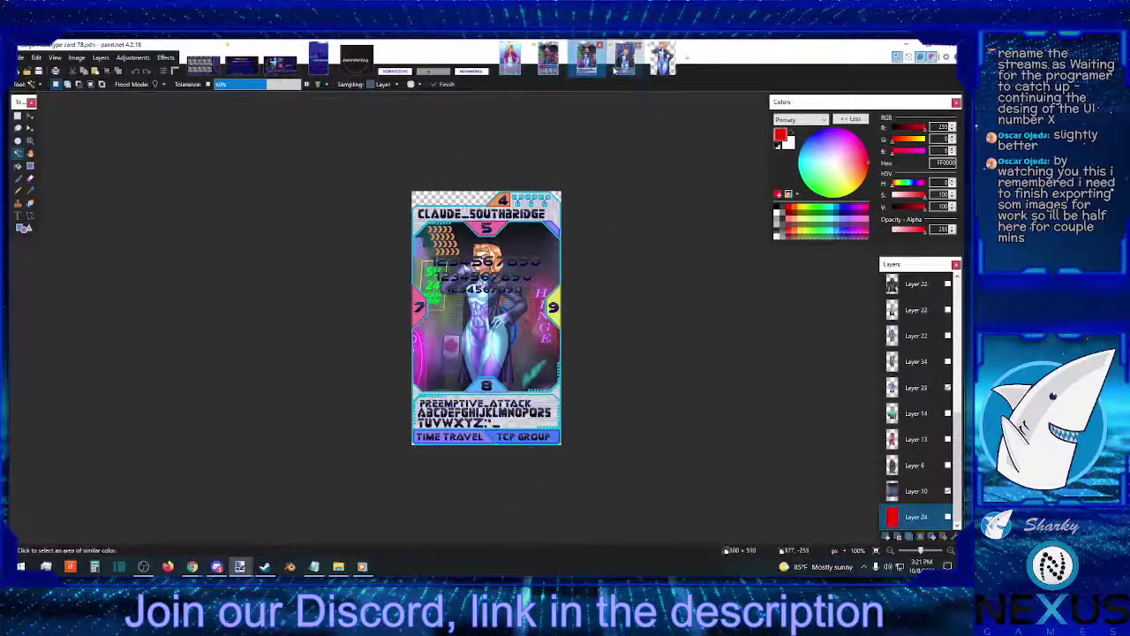
pyautogui.click(625, 58)
pyautogui.click(586, 57)
pyautogui.click(624, 57)
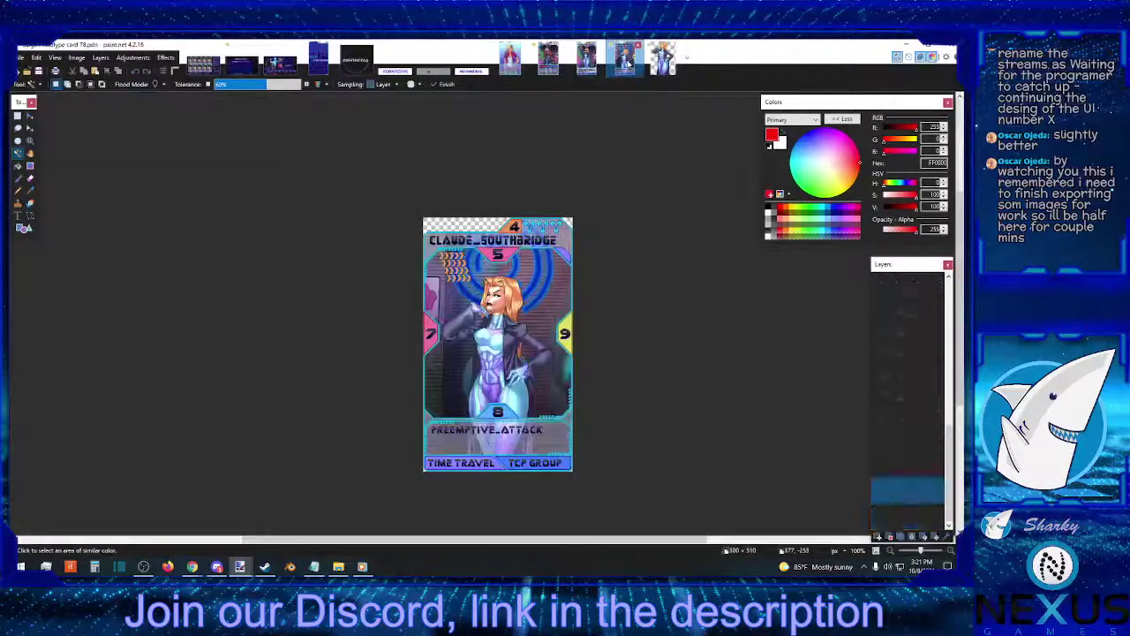
# Hide the New number font layer on the neon sign version of the card, leaving the Used font layer visible.
pyautogui.click(600, 68)
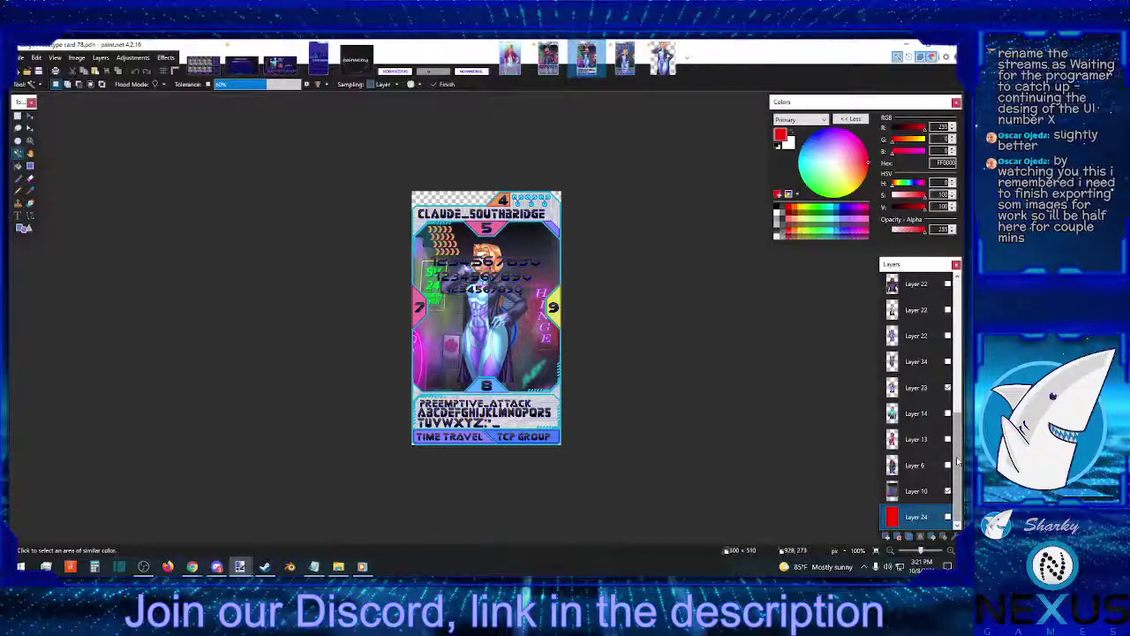
pyautogui.moveTo(957, 351); pyautogui.dragTo(958, 320)
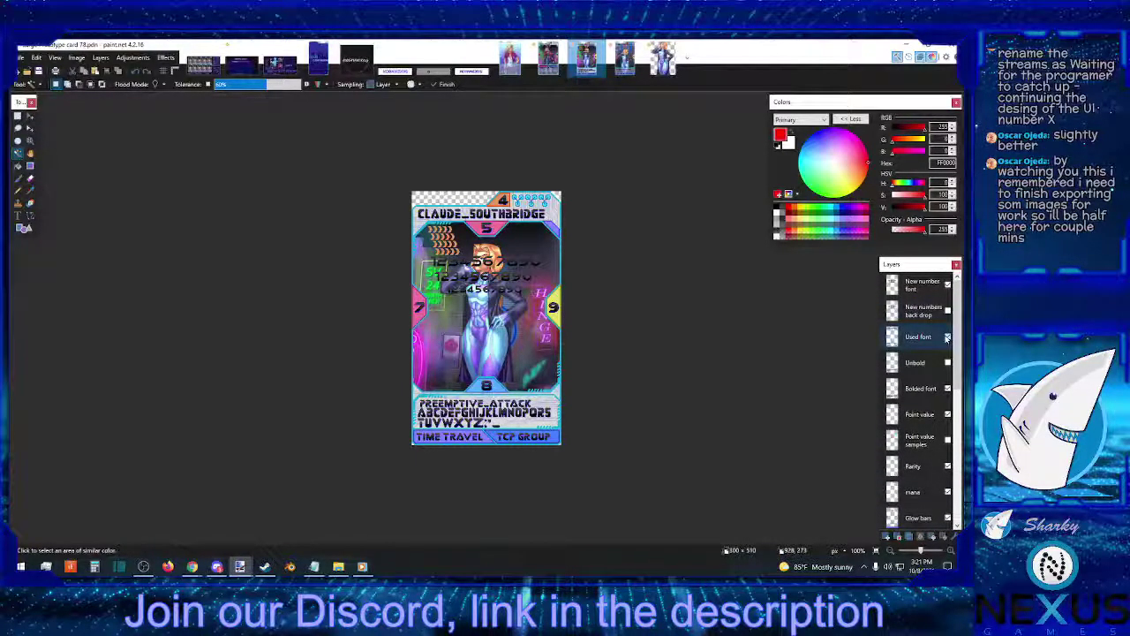
pyautogui.click(947, 336)
pyautogui.click(948, 337)
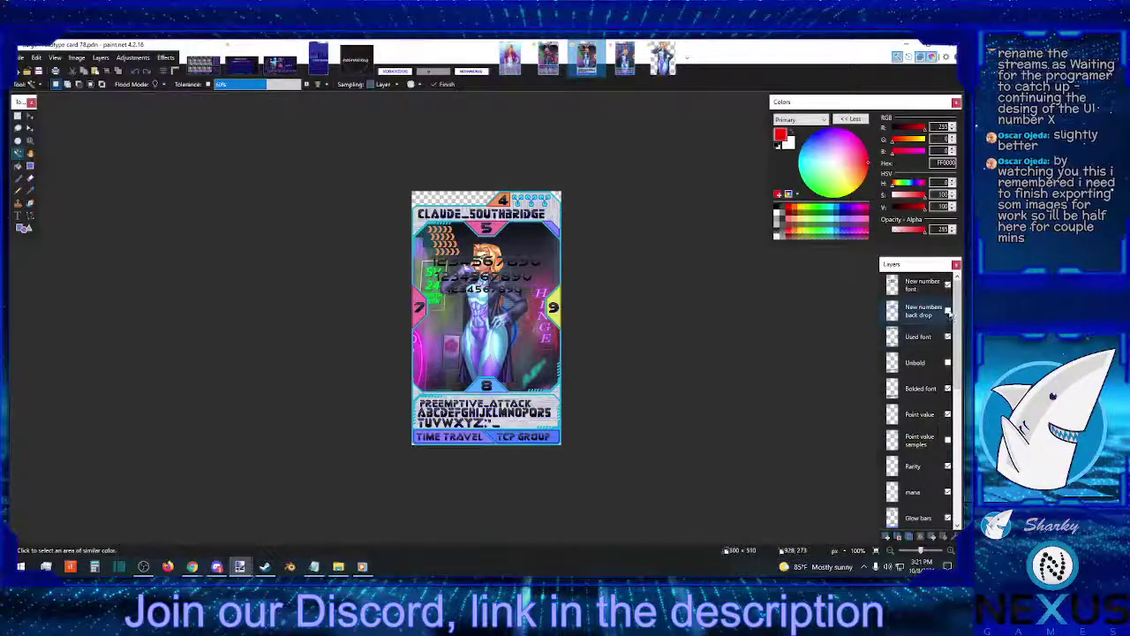
pyautogui.click(948, 284)
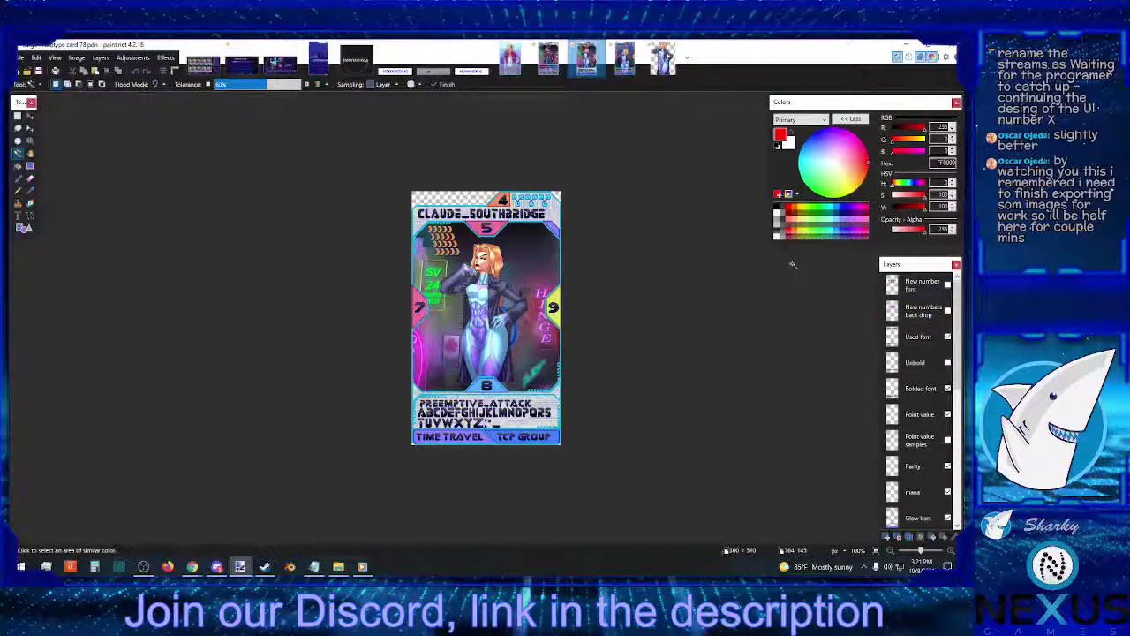
# Line up the restyled card's view with the neon sign version for an in-place comparison.
pyautogui.click(623, 56)
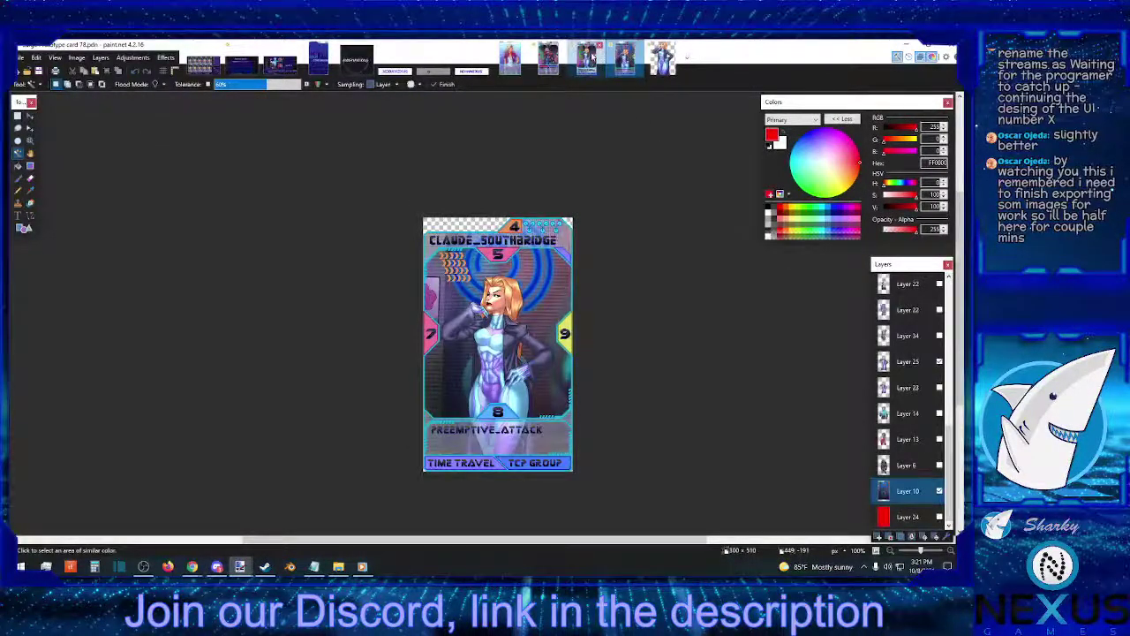
pyautogui.click(592, 58)
pyautogui.click(624, 58)
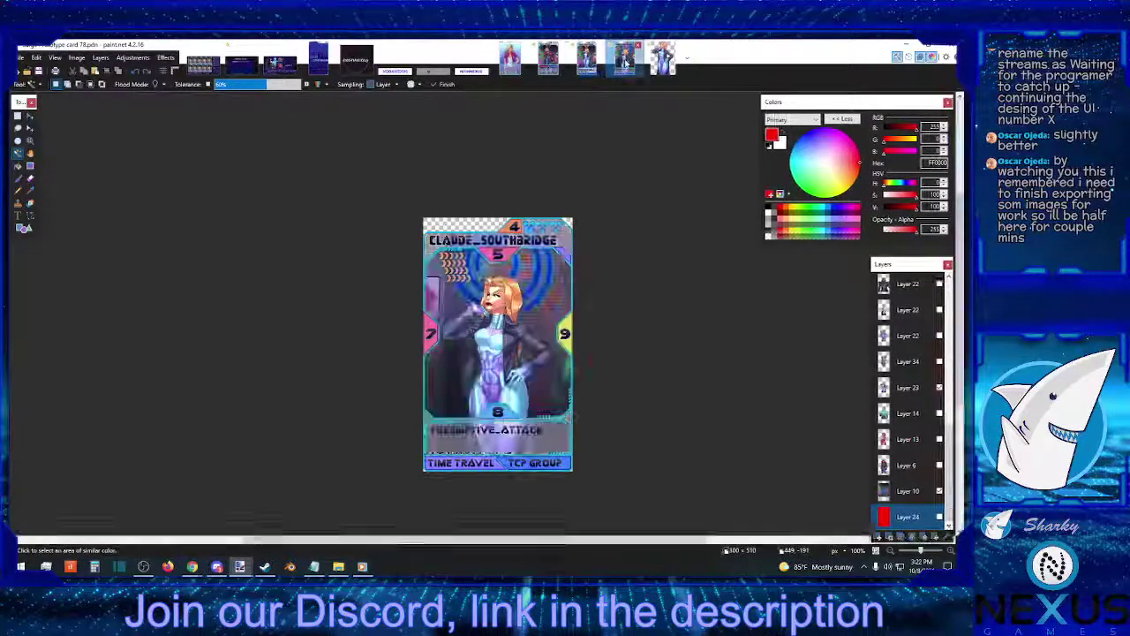
pyautogui.moveTo(592, 539)
pyautogui.mouseDown()
pyautogui.moveTo(584, 544)
pyautogui.moveTo(600, 542)
pyautogui.mouseUp()
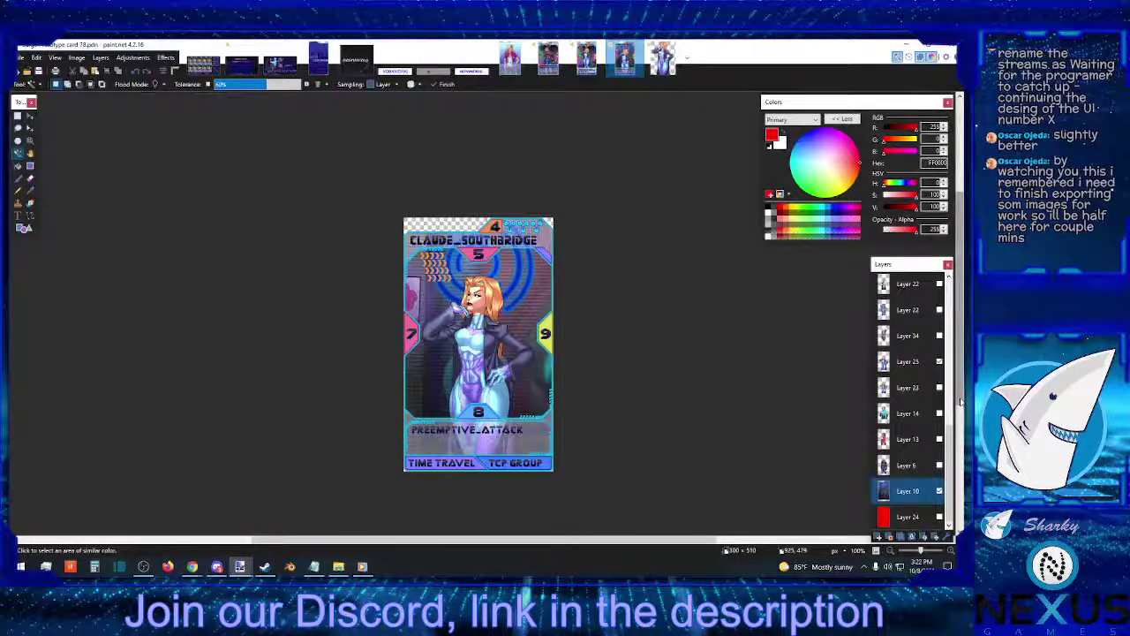
pyautogui.moveTo(960, 401); pyautogui.dragTo(960, 410)
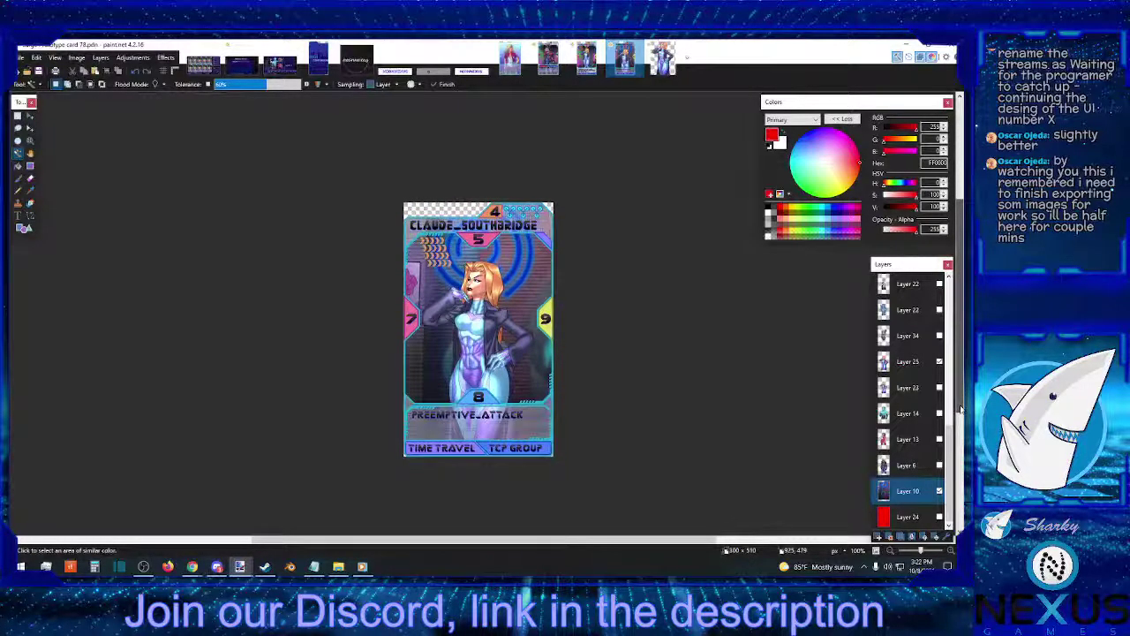
pyautogui.click(587, 62)
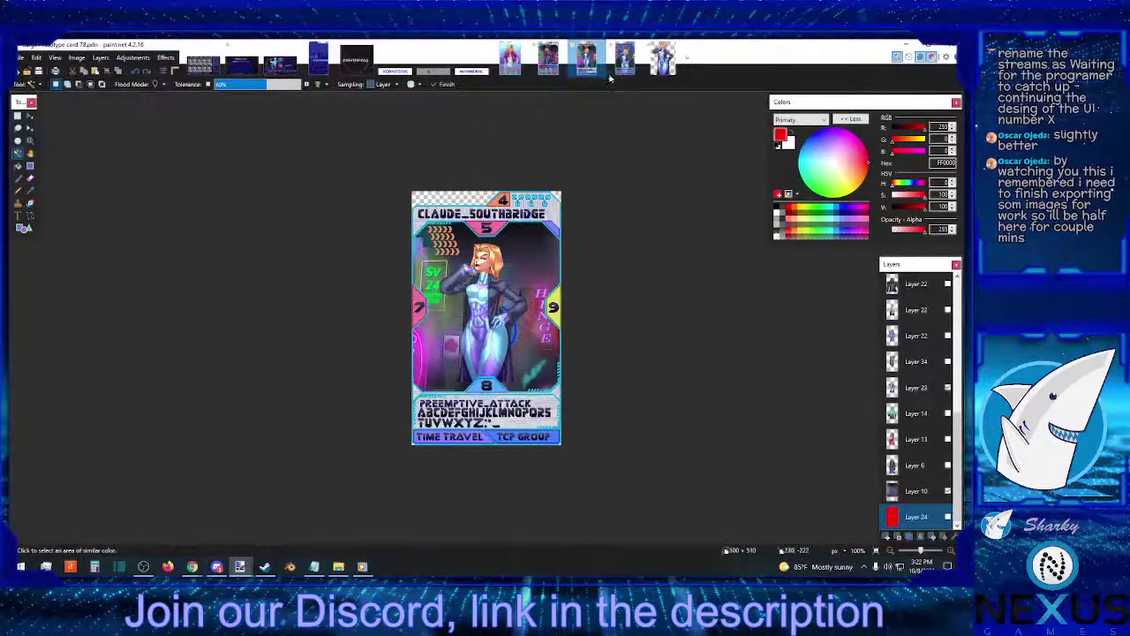
pyautogui.click(627, 54)
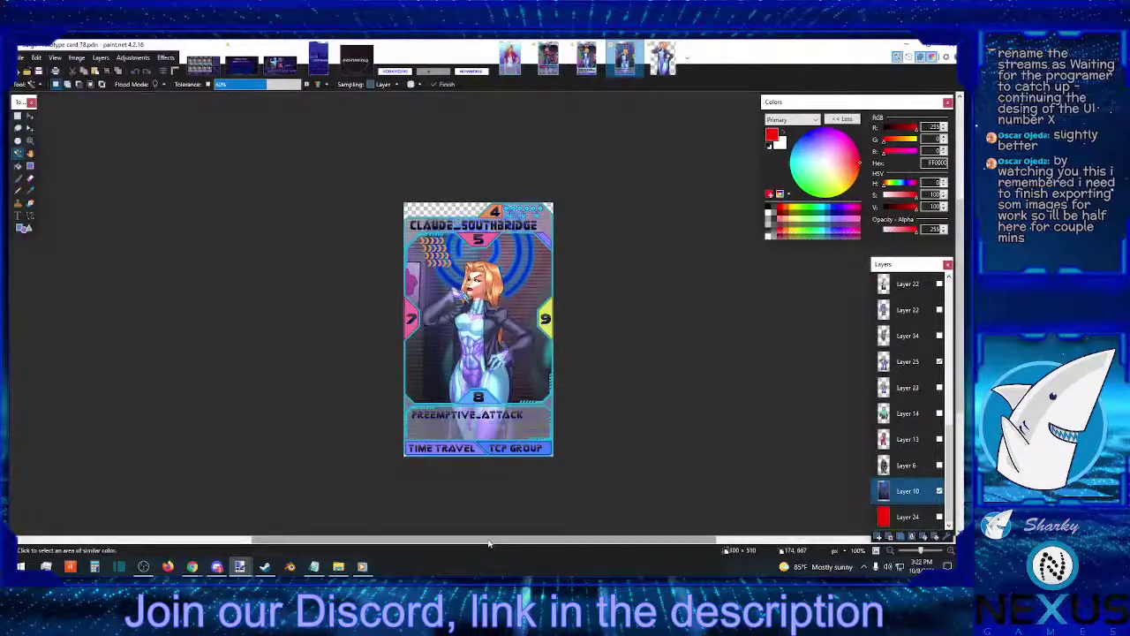
pyautogui.moveTo(488, 542); pyautogui.dragTo(486, 542)
pyautogui.click(587, 58)
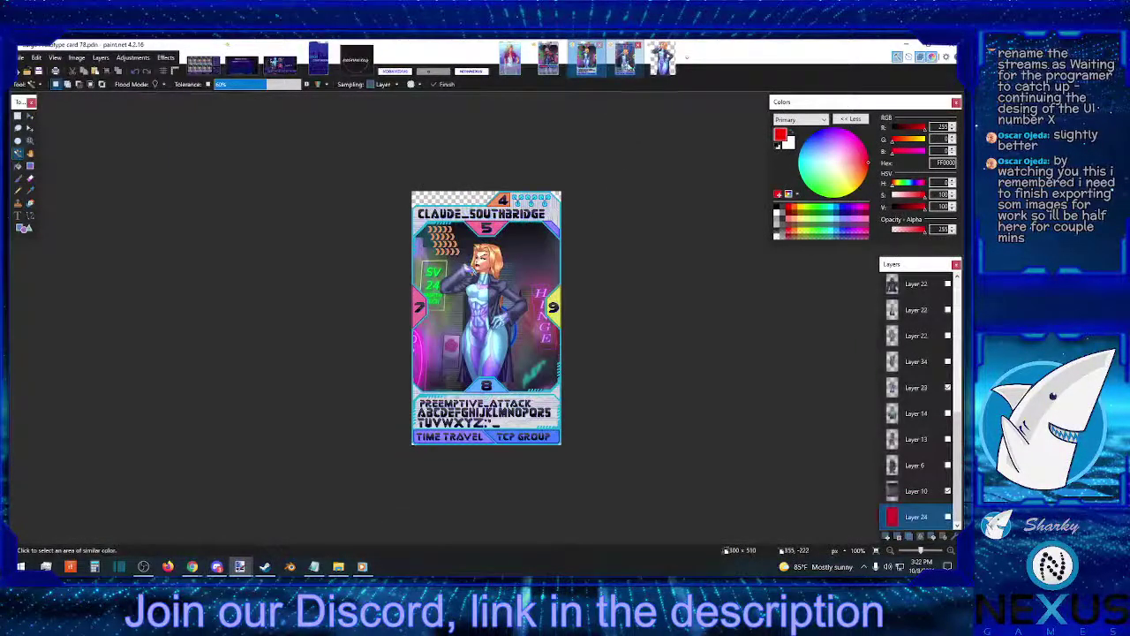
pyautogui.click(626, 57)
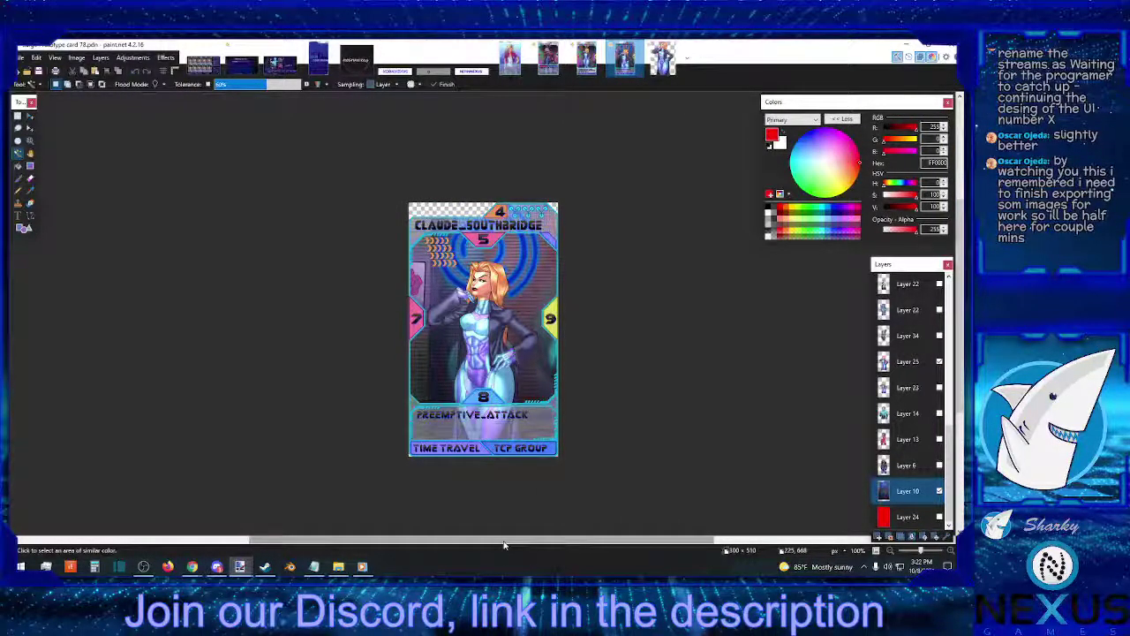
pyautogui.moveTo(505, 545); pyautogui.dragTo(502, 545)
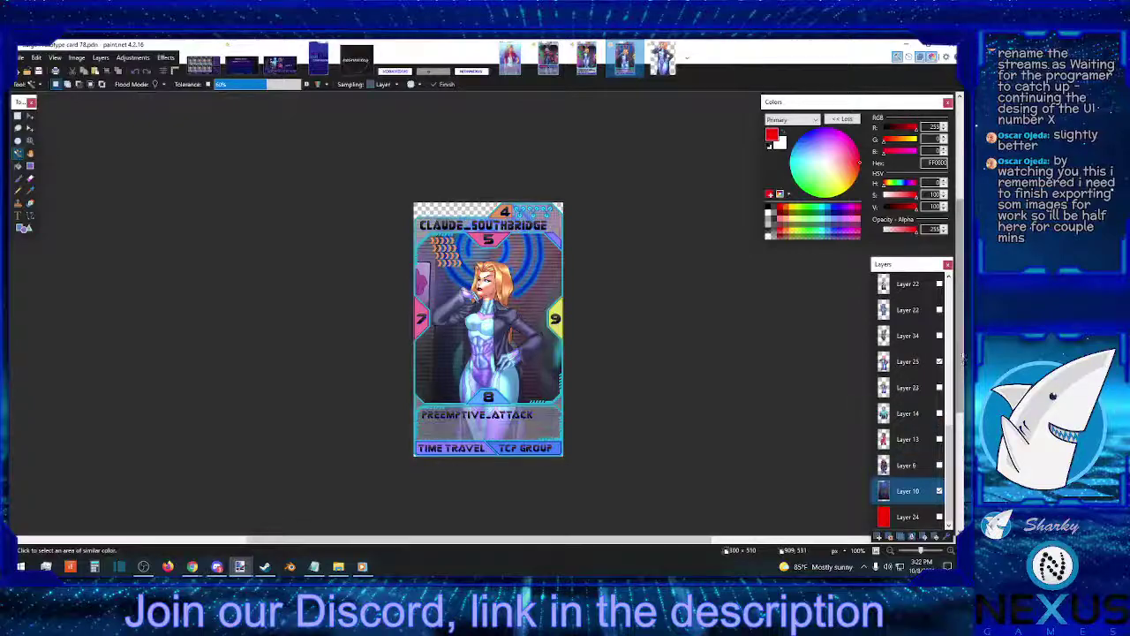
pyautogui.moveTo(963, 353); pyautogui.dragTo(962, 355)
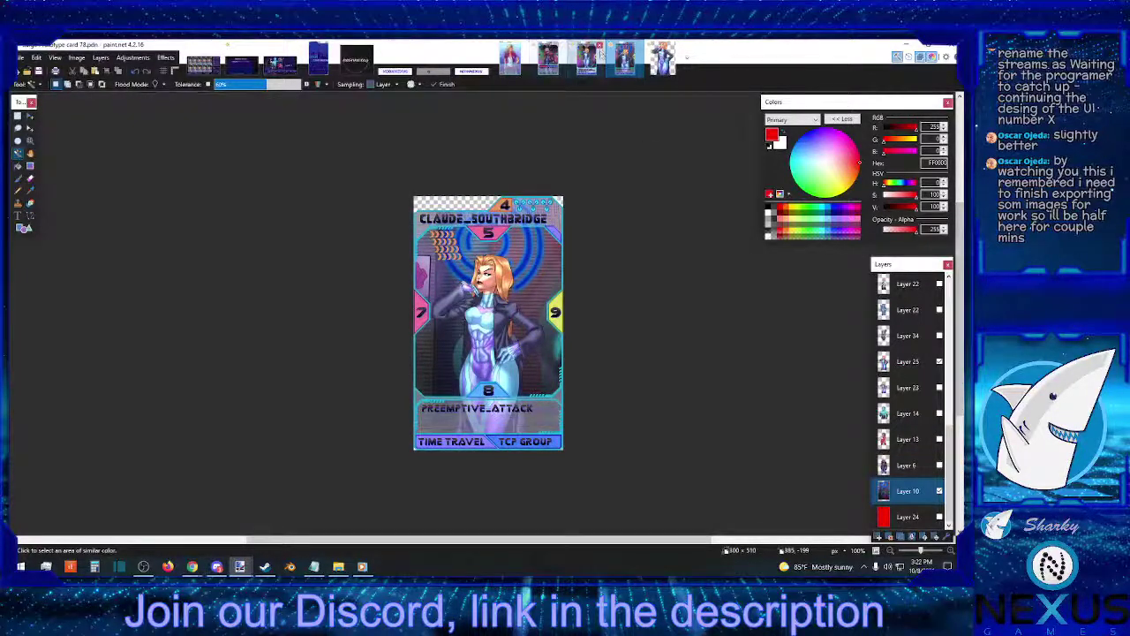
# Alternate repeatedly between the neon sign version and the restyled card to examine differences in character size, background and text box.
pyautogui.click(588, 58)
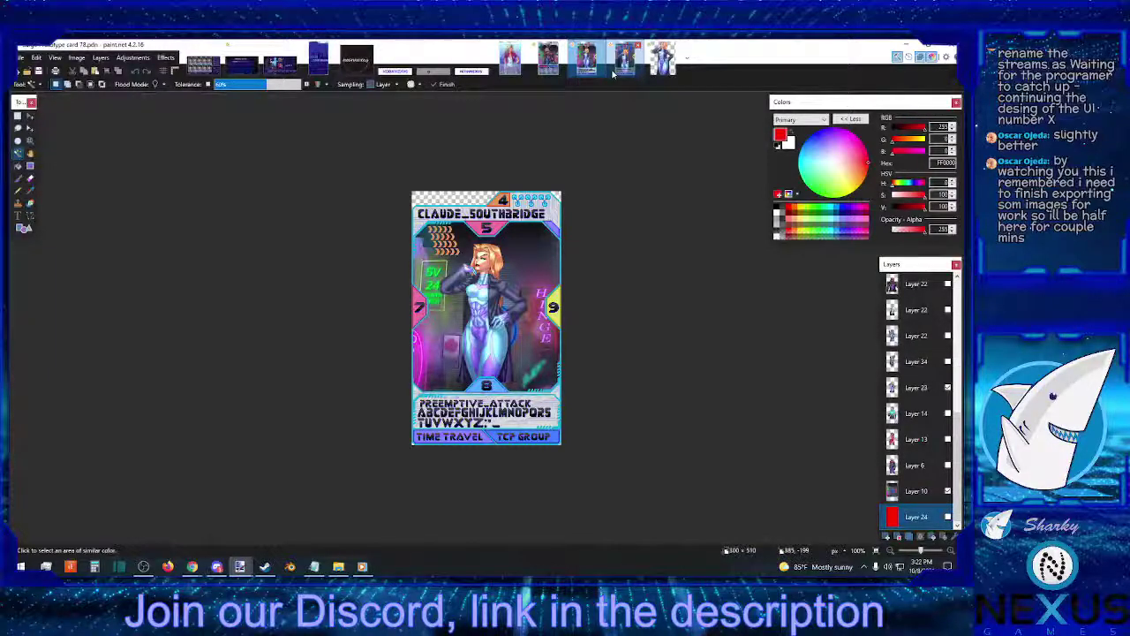
pyautogui.click(619, 72)
pyautogui.click(600, 69)
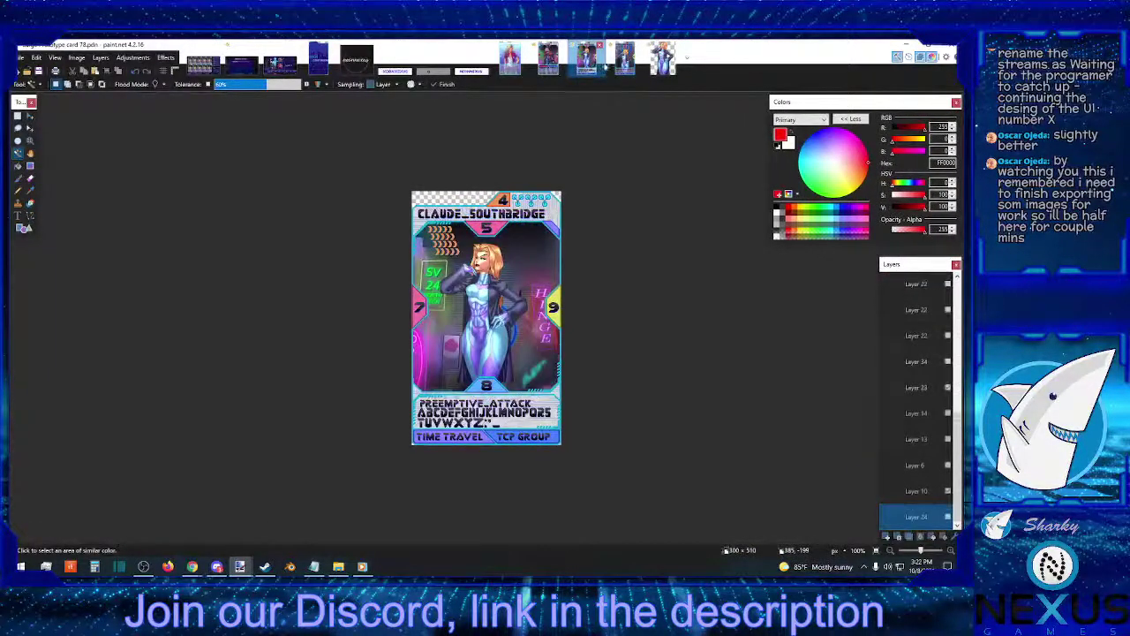
pyautogui.click(619, 70)
pyautogui.click(600, 68)
pyautogui.click(619, 71)
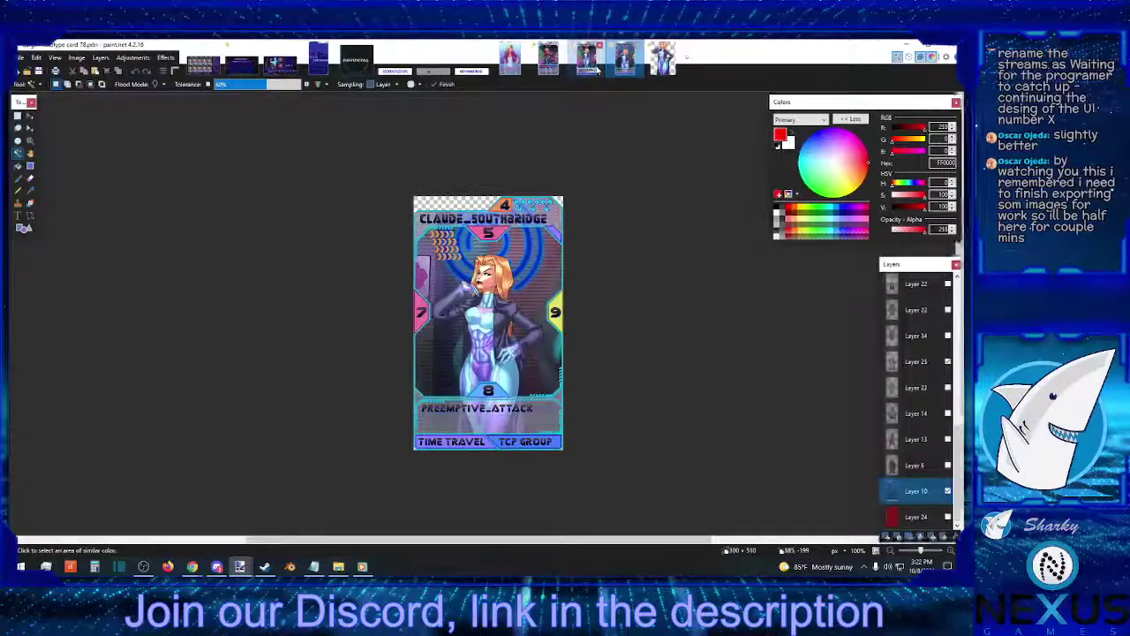
pyautogui.click(600, 69)
pyautogui.click(609, 71)
pyautogui.click(600, 70)
pyautogui.click(620, 71)
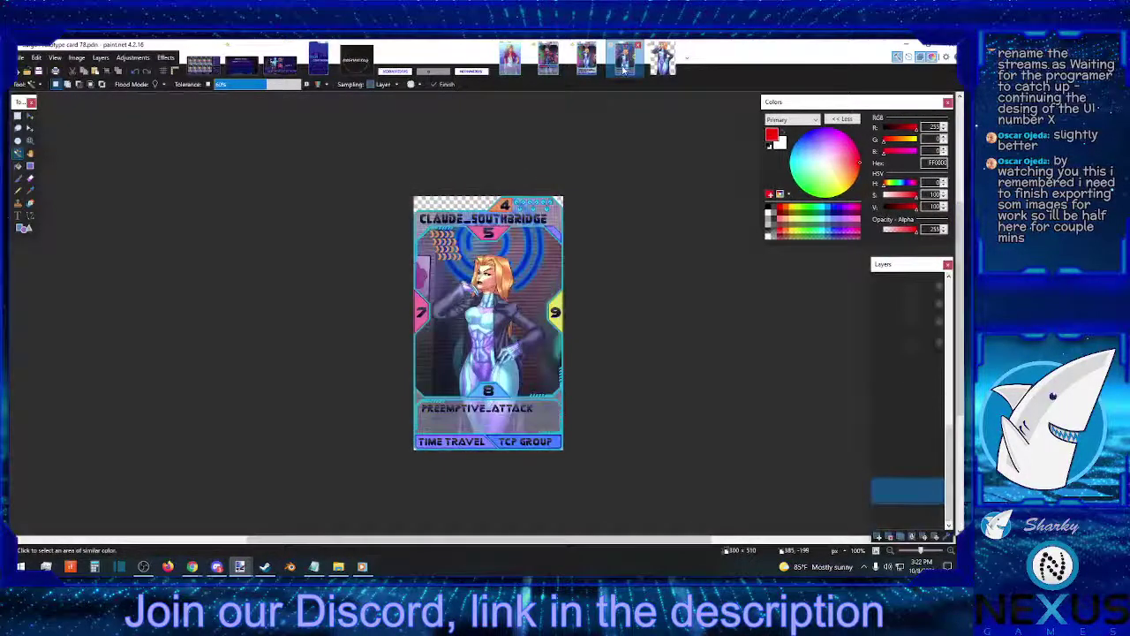
pyautogui.click(599, 70)
pyautogui.click(633, 70)
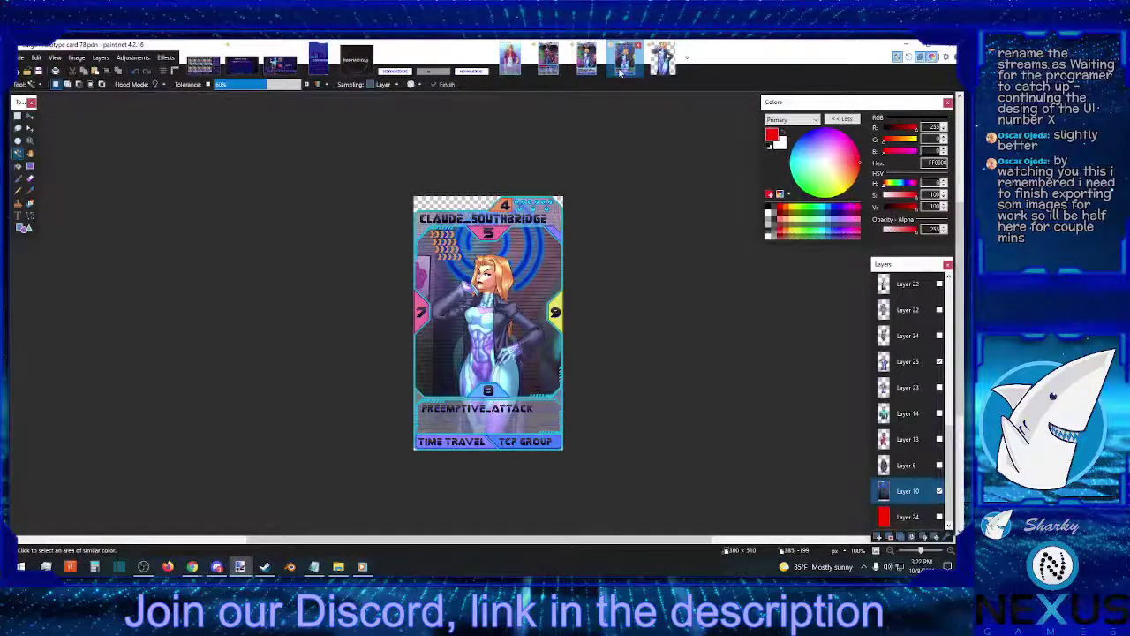
pyautogui.click(599, 70)
pyautogui.click(619, 71)
pyautogui.click(600, 70)
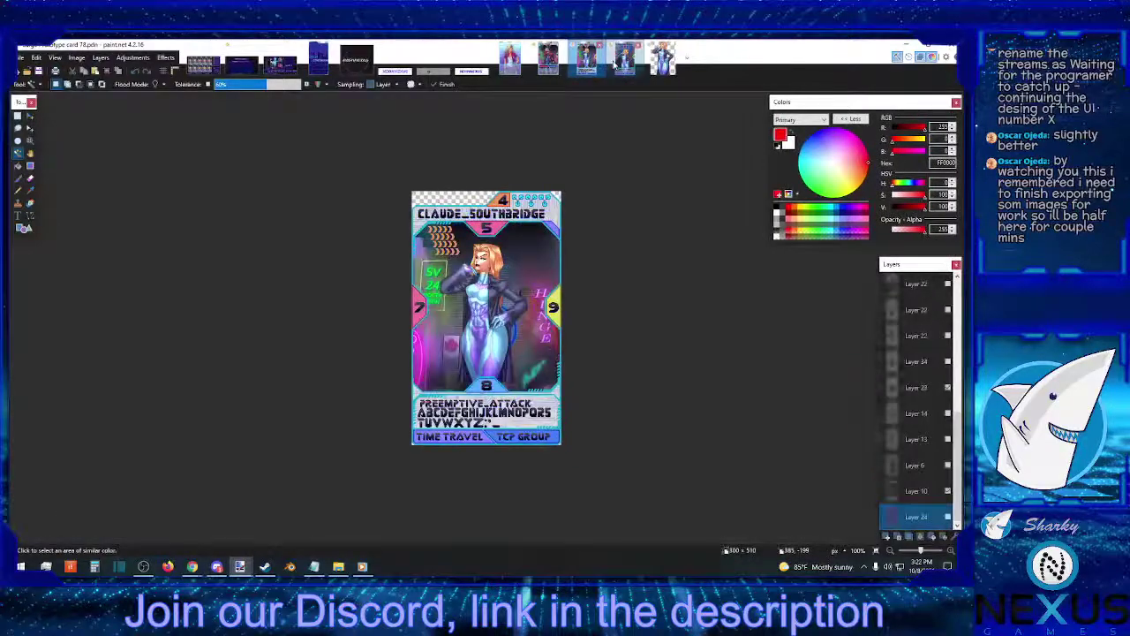
pyautogui.click(619, 71)
pyautogui.click(600, 70)
pyautogui.click(619, 71)
pyautogui.click(599, 70)
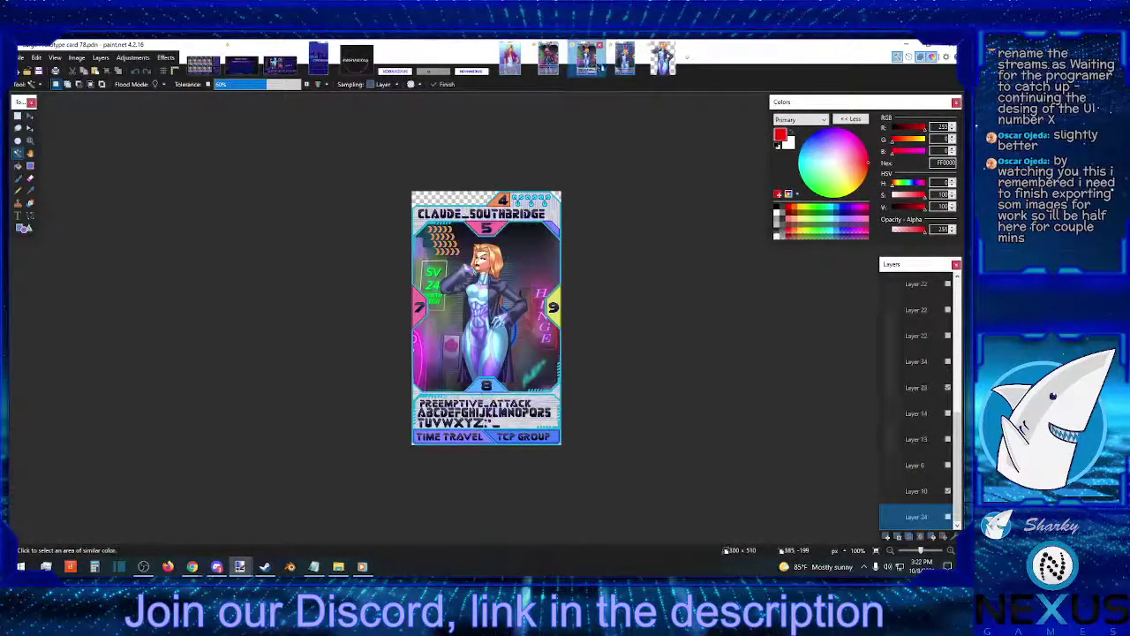
pyautogui.click(619, 71)
pyautogui.click(592, 67)
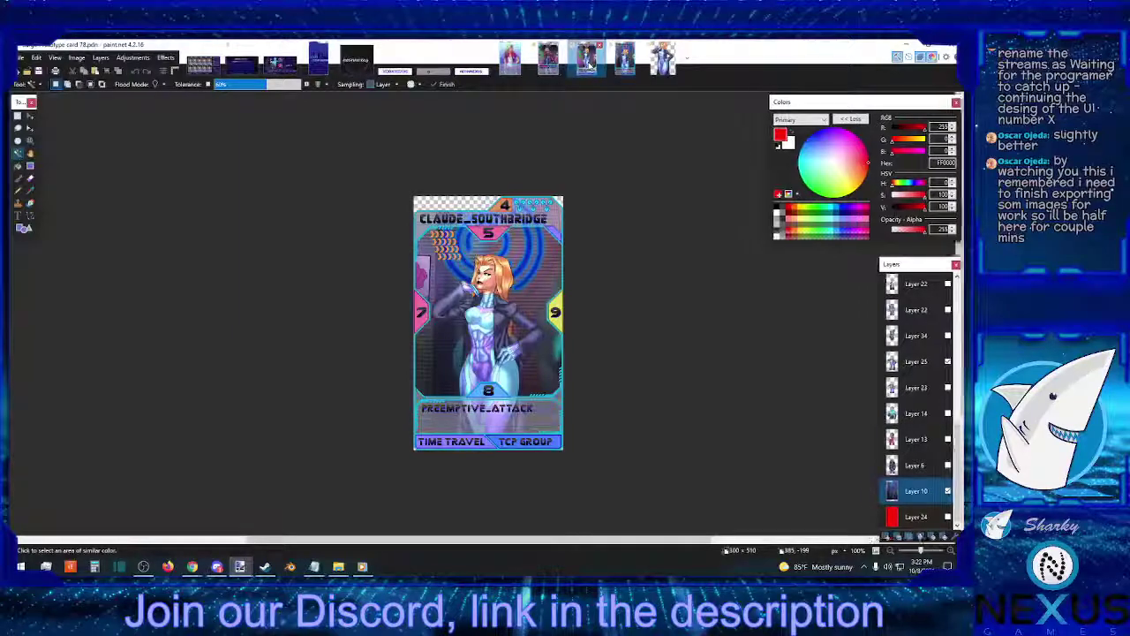
pyautogui.click(621, 64)
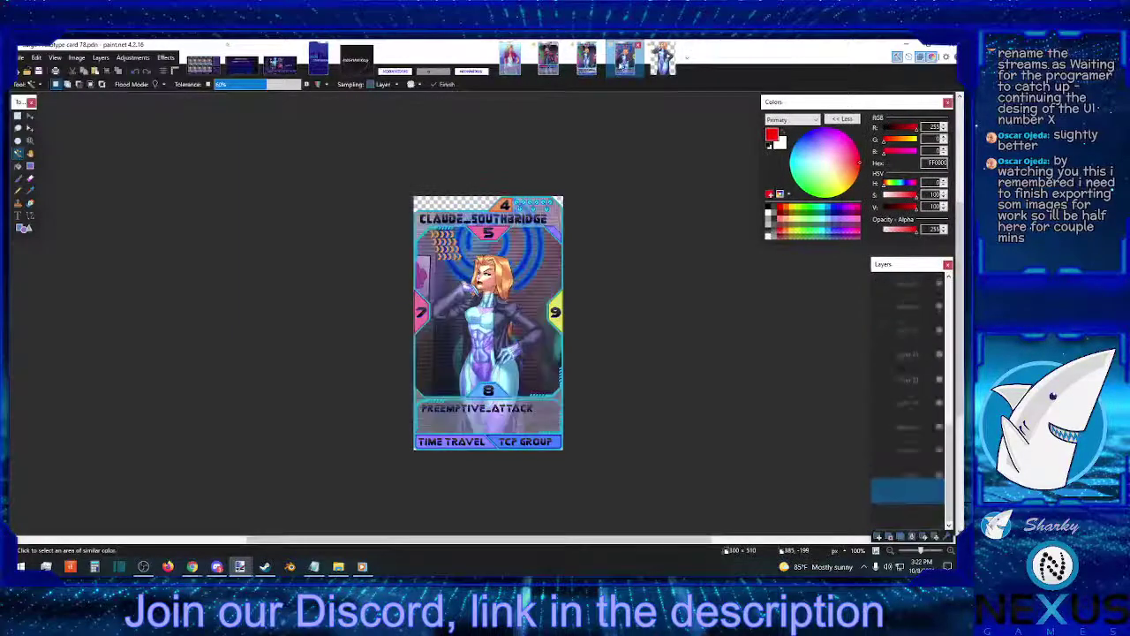
pyautogui.click(590, 62)
pyautogui.click(616, 66)
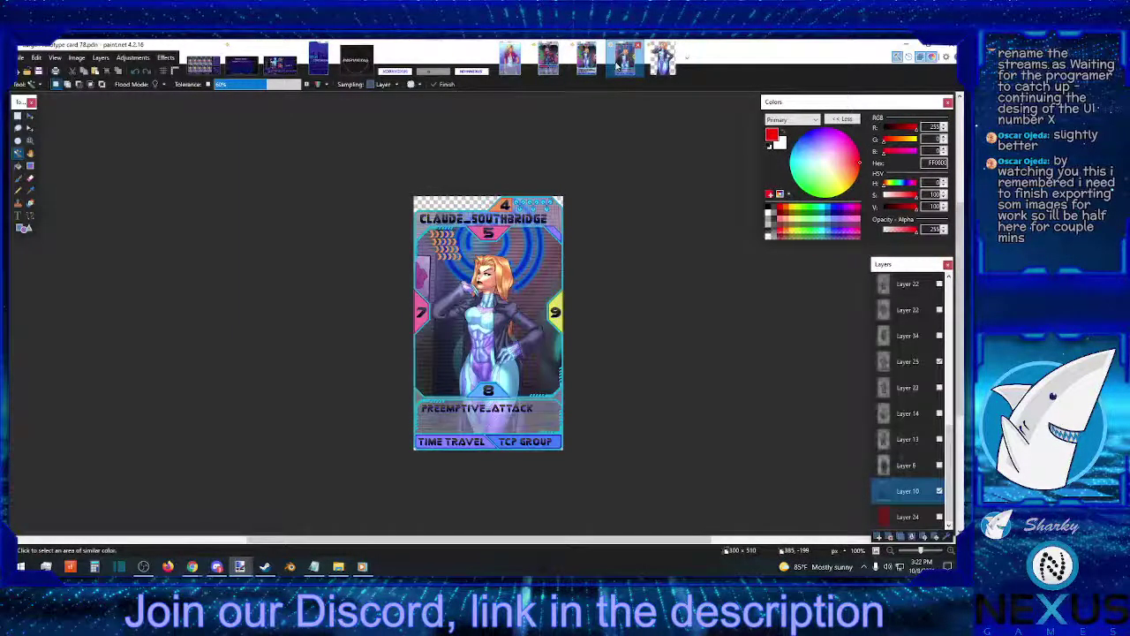
pyautogui.click(592, 64)
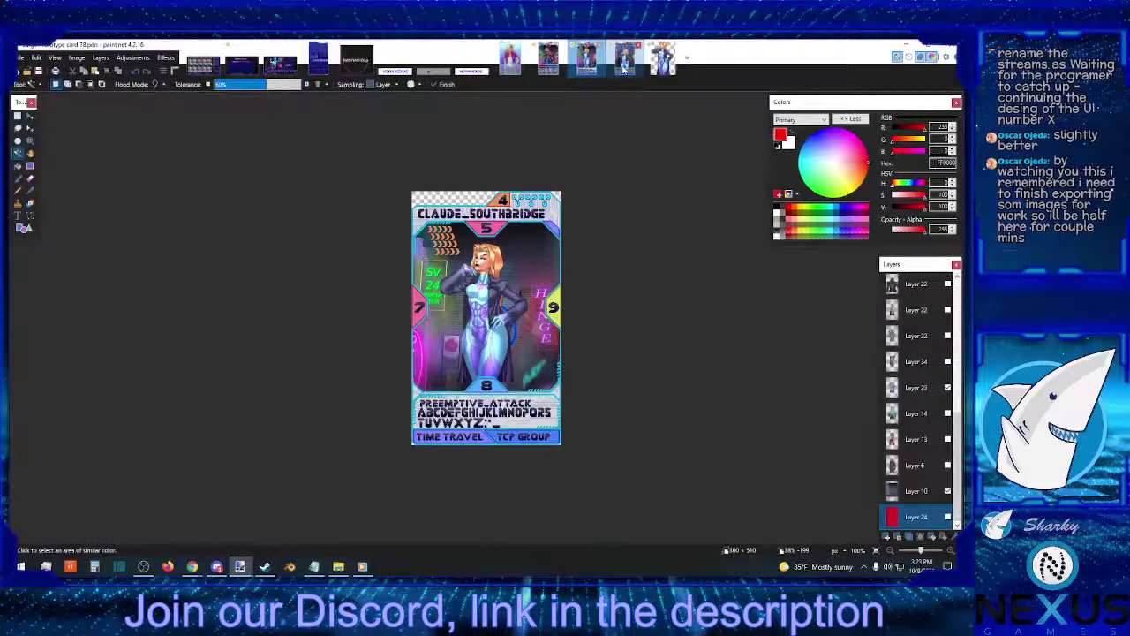
pyautogui.click(624, 67)
pyautogui.click(590, 63)
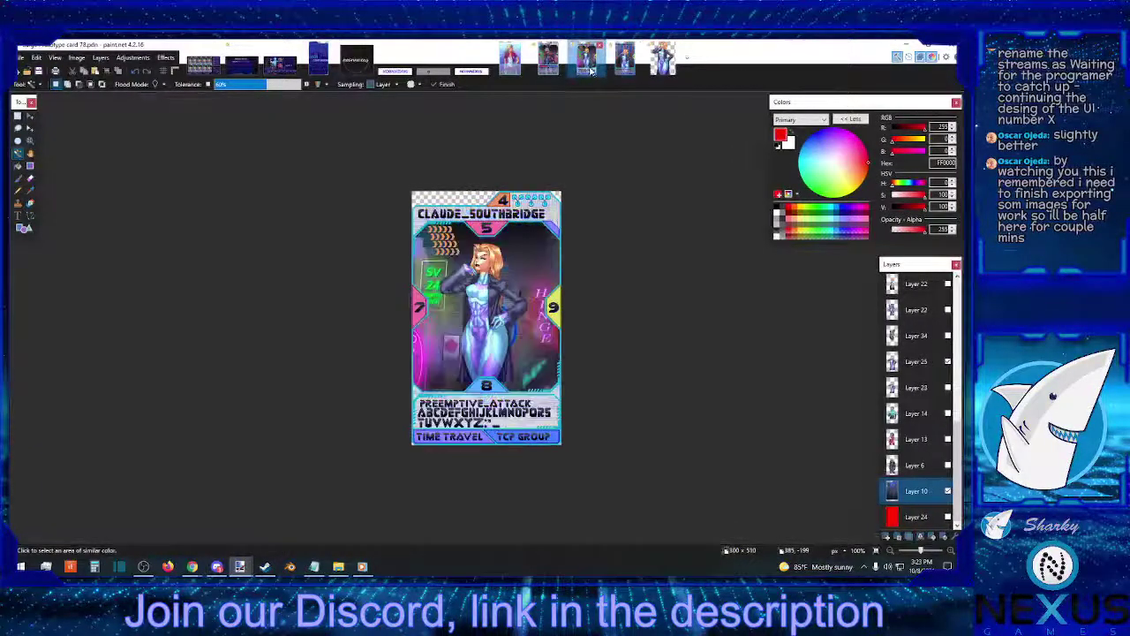
pyautogui.click(625, 71)
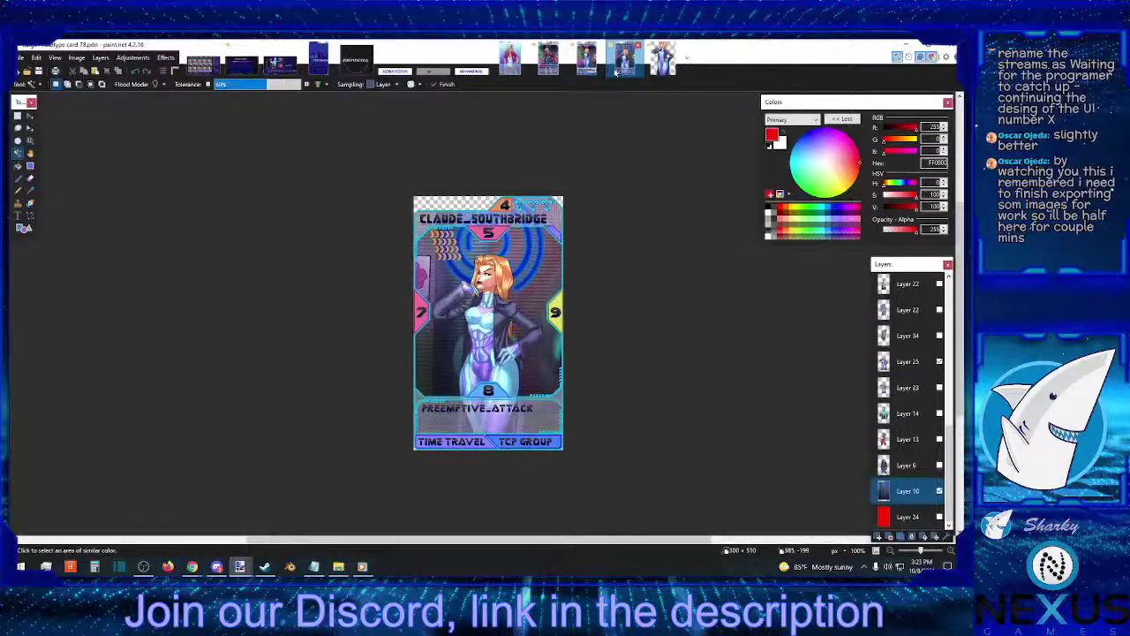
pyautogui.click(590, 64)
pyautogui.click(625, 66)
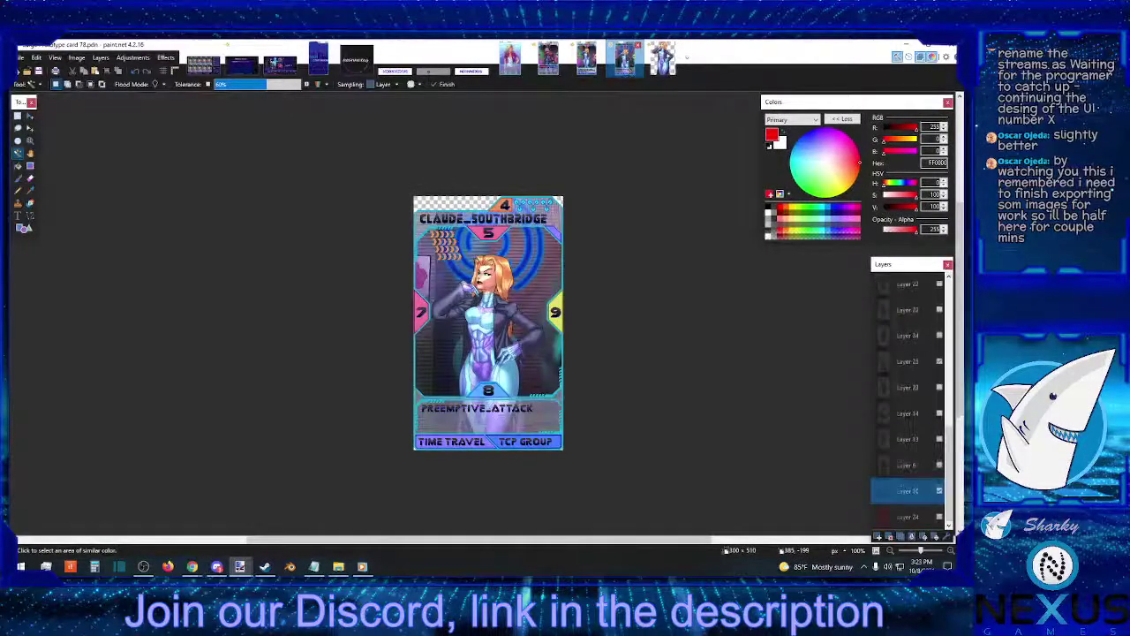
pyautogui.click(597, 69)
pyautogui.click(621, 70)
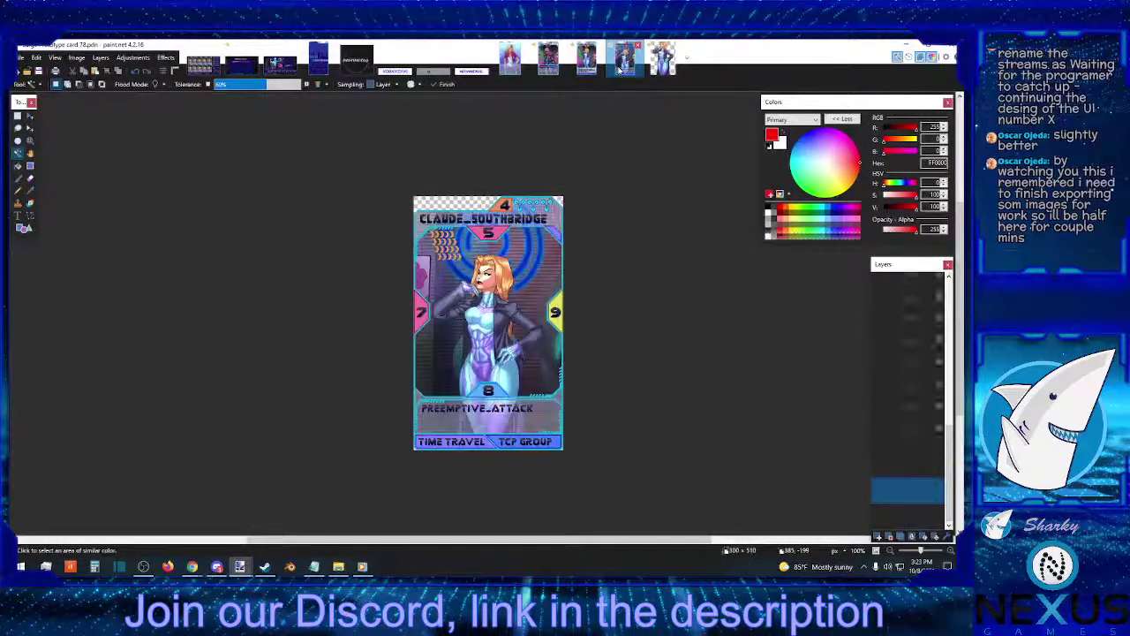
# Switch back and forth between the neon sign card and the restyled card to compare their header, text box and background.
pyautogui.click(588, 66)
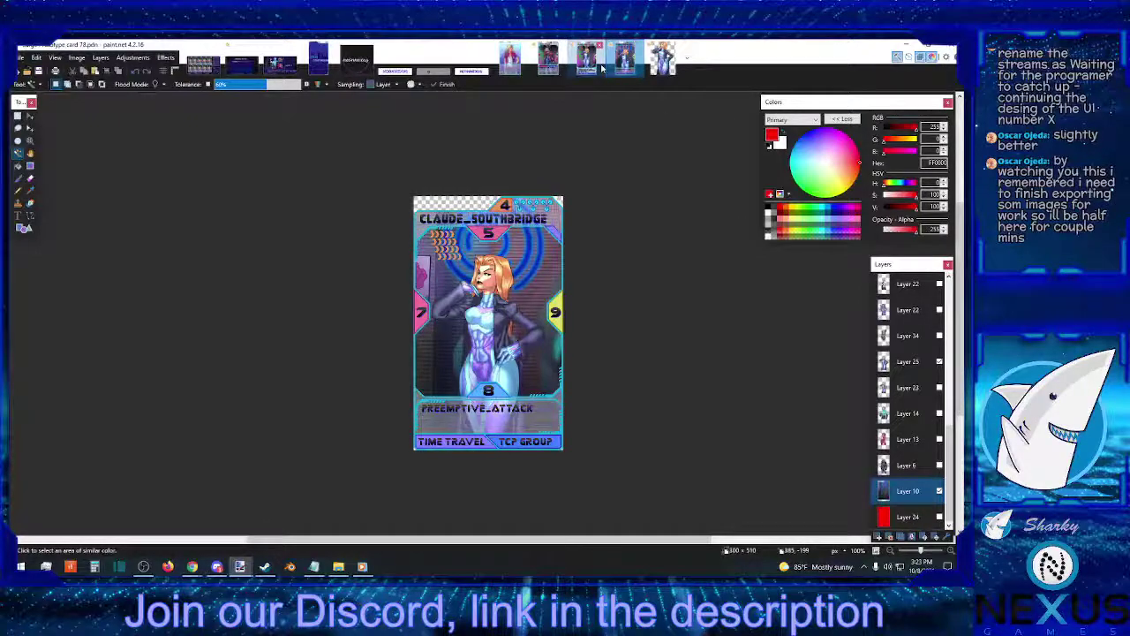
pyautogui.click(601, 68)
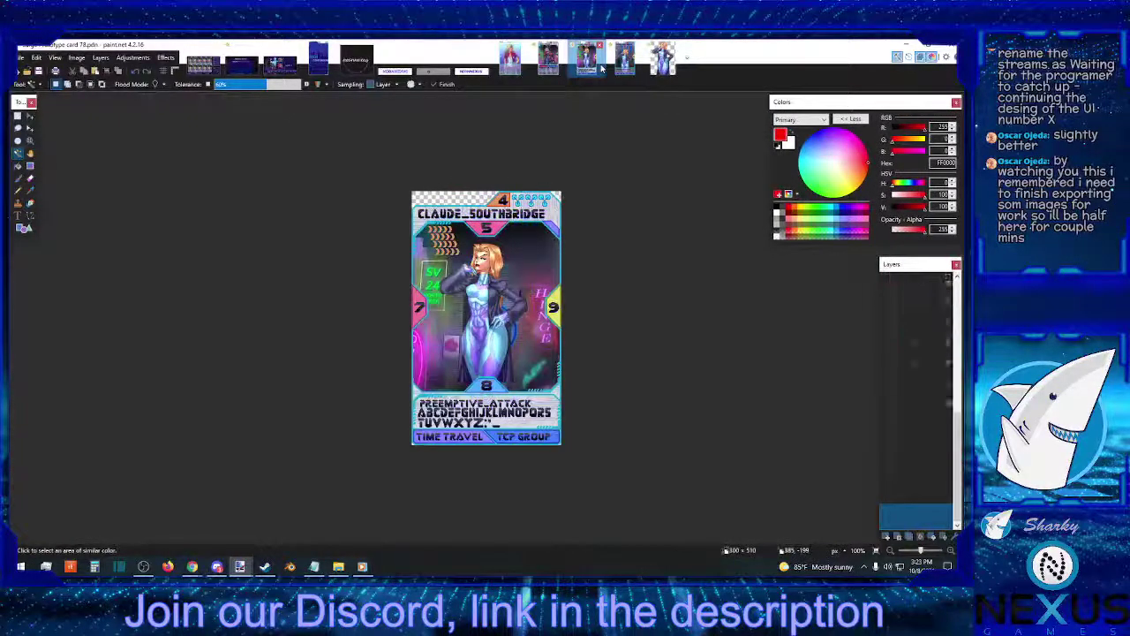
pyautogui.click(624, 67)
pyautogui.click(595, 69)
pyautogui.click(613, 69)
pyautogui.click(590, 67)
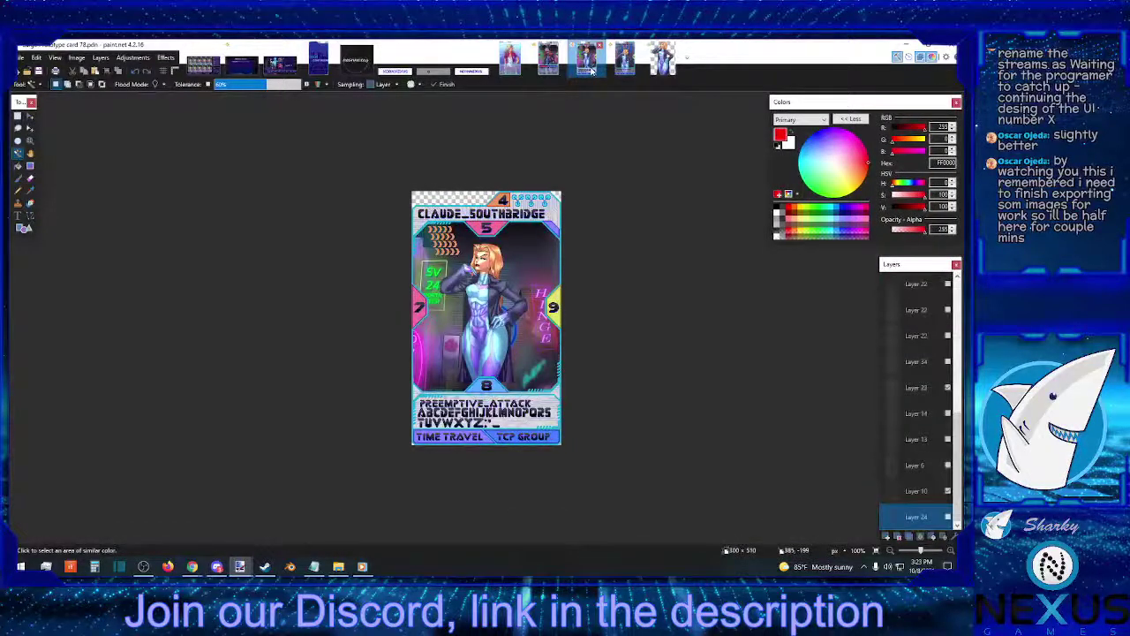
pyautogui.click(613, 69)
pyautogui.click(589, 67)
pyautogui.click(613, 69)
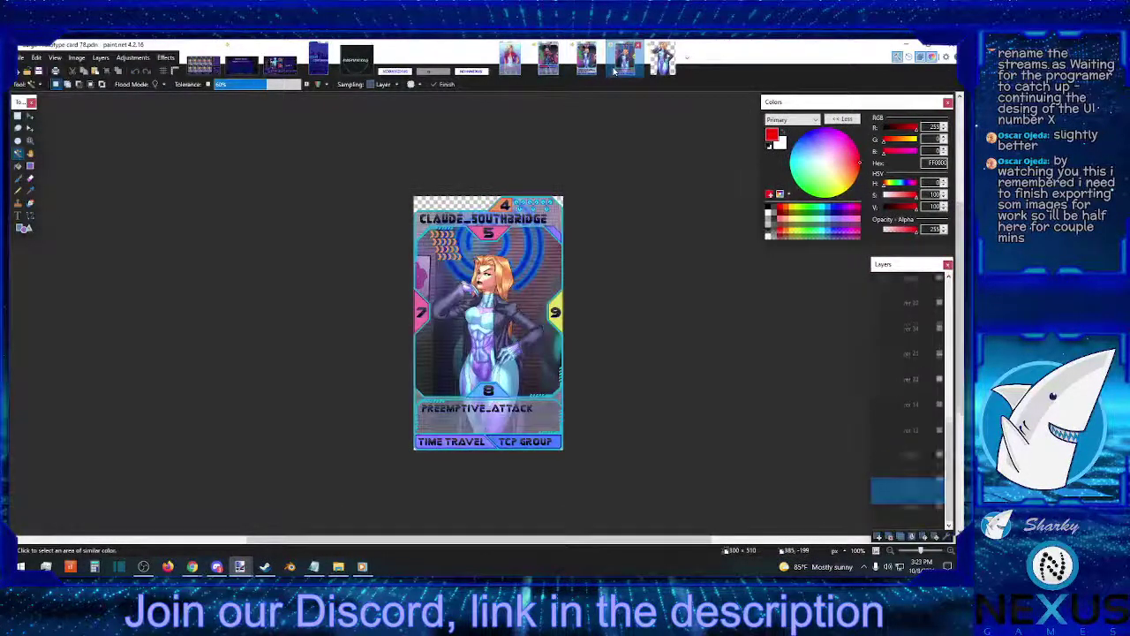
pyautogui.click(590, 67)
pyautogui.click(613, 69)
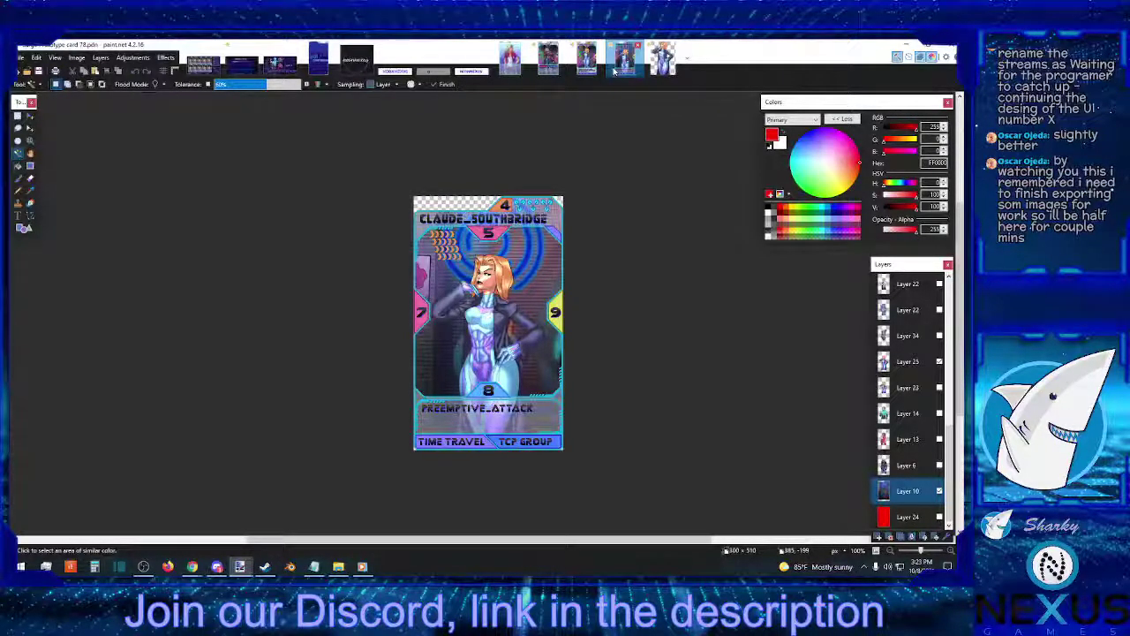
pyautogui.click(587, 67)
pyautogui.click(615, 69)
# Select the full-width header area of the restyled card down to the character's hair, and set the primary color to white.
pyautogui.click(951, 550)
pyautogui.click(951, 550)
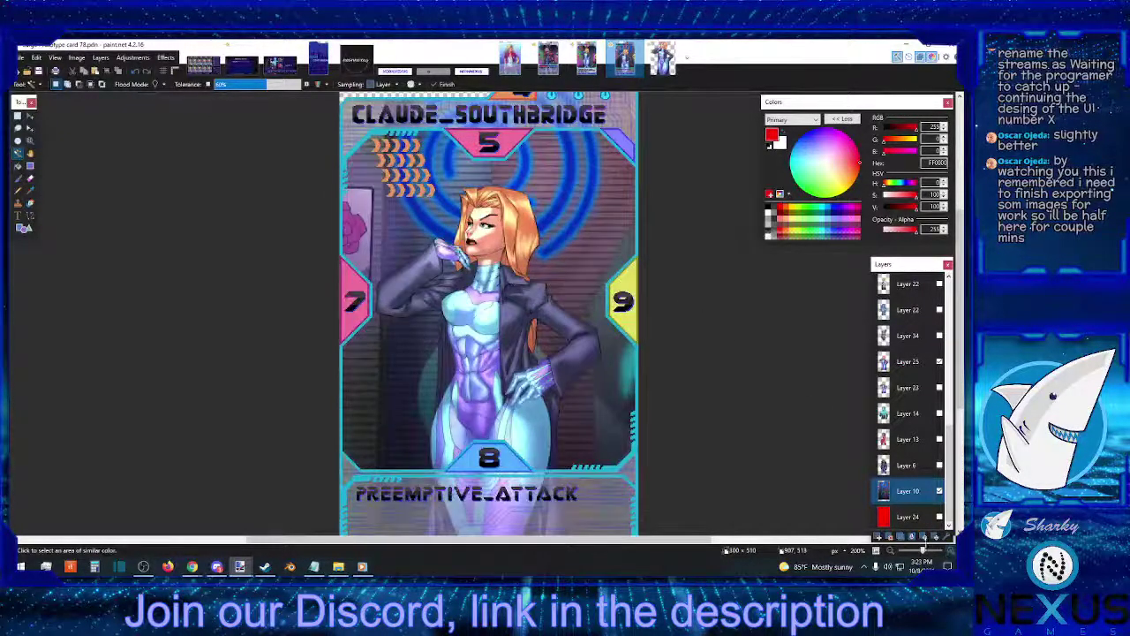
pyautogui.scroll(3, 731, 382)
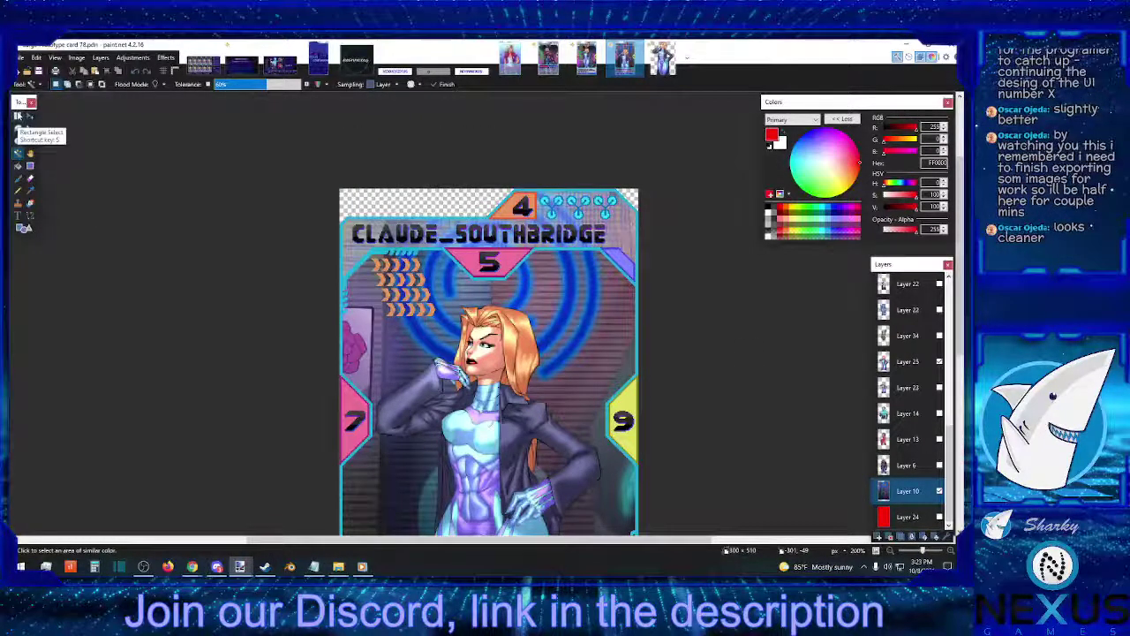
pyautogui.click(18, 115)
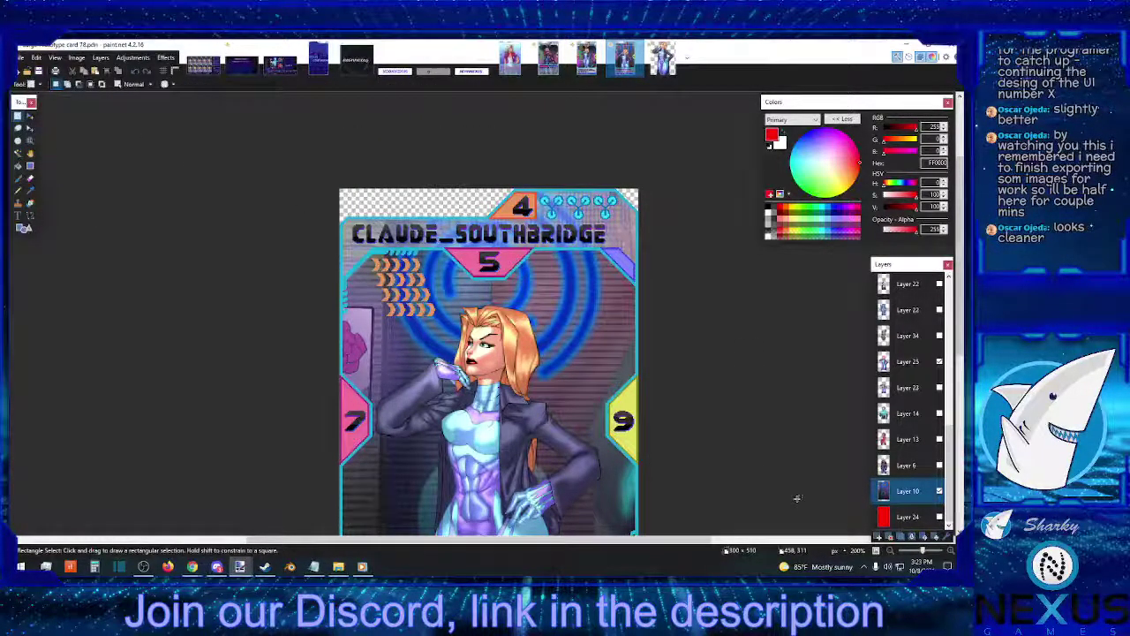
pyautogui.moveTo(315, 133); pyautogui.dragTo(671, 311)
pyautogui.click(769, 210)
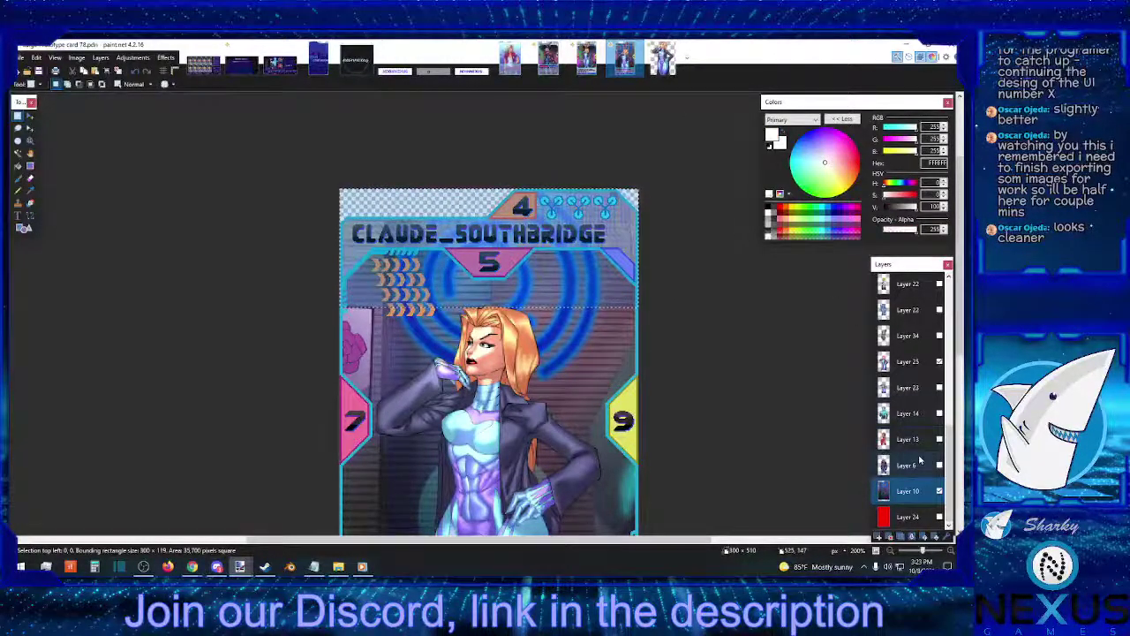
# Try to fill the selected header area on the upper Layer 24 with solid white.
pyautogui.scroll(3, 909, 439)
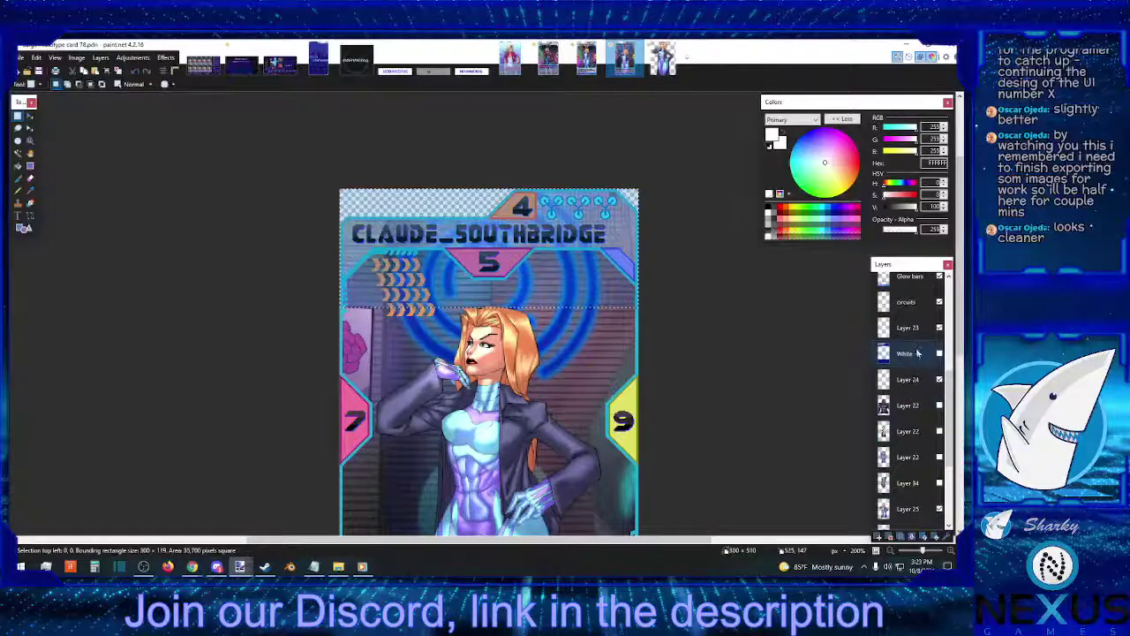
pyautogui.click(918, 380)
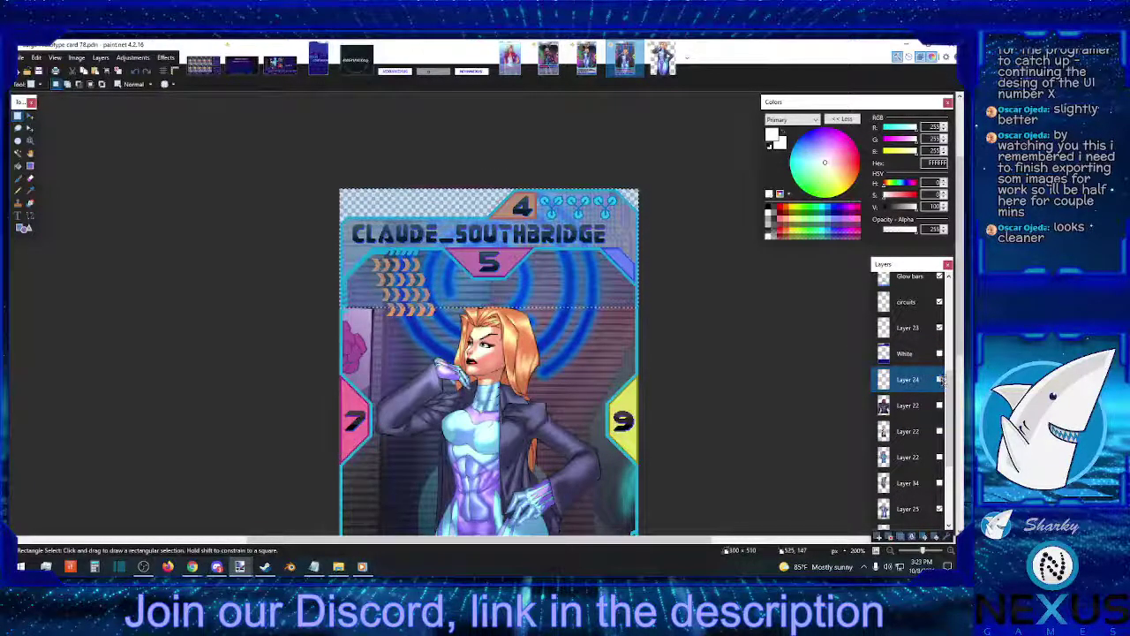
pyautogui.click(939, 328)
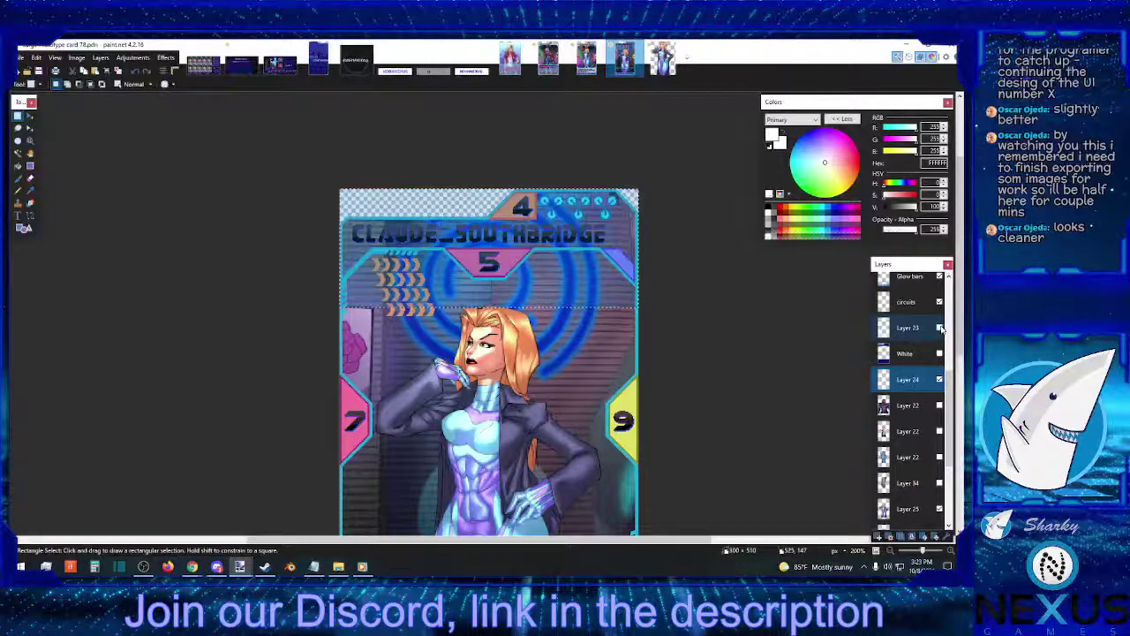
pyautogui.click(18, 165)
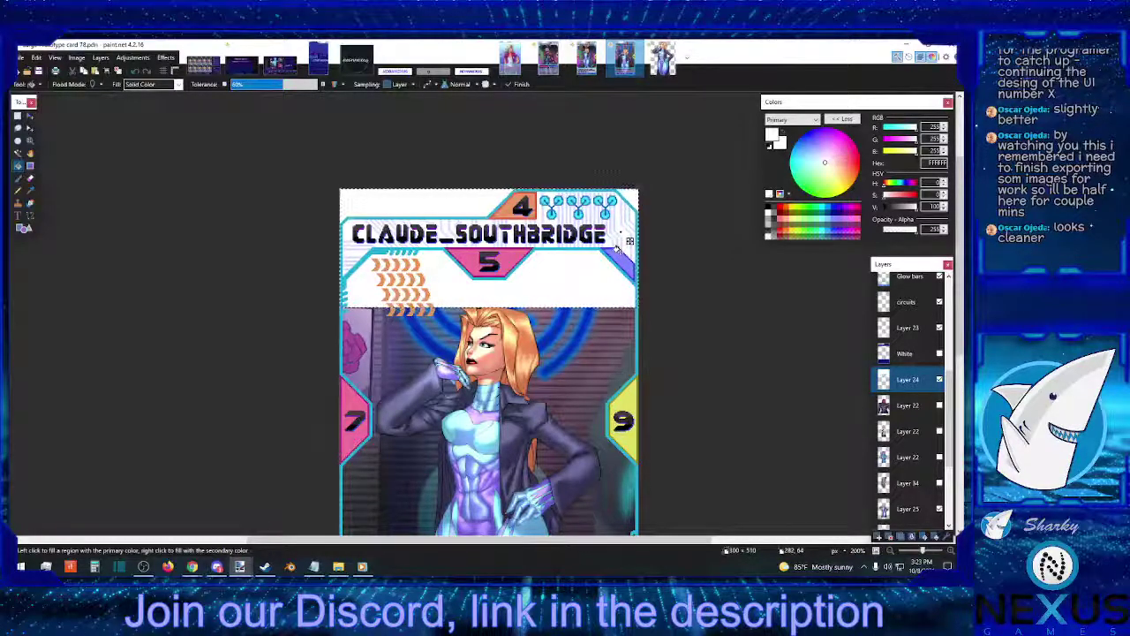
# Lower the fill tolerance to 0% and undo the white fill on Layer 24.
pyautogui.moveTo(281, 85); pyautogui.dragTo(196, 85)
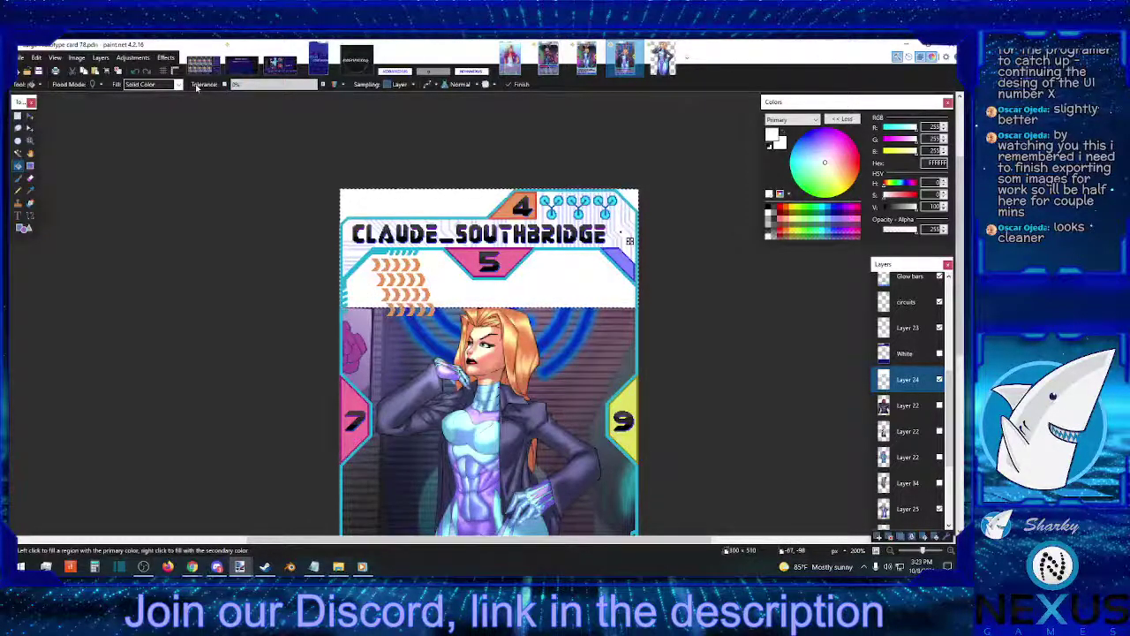
pyautogui.click(136, 71)
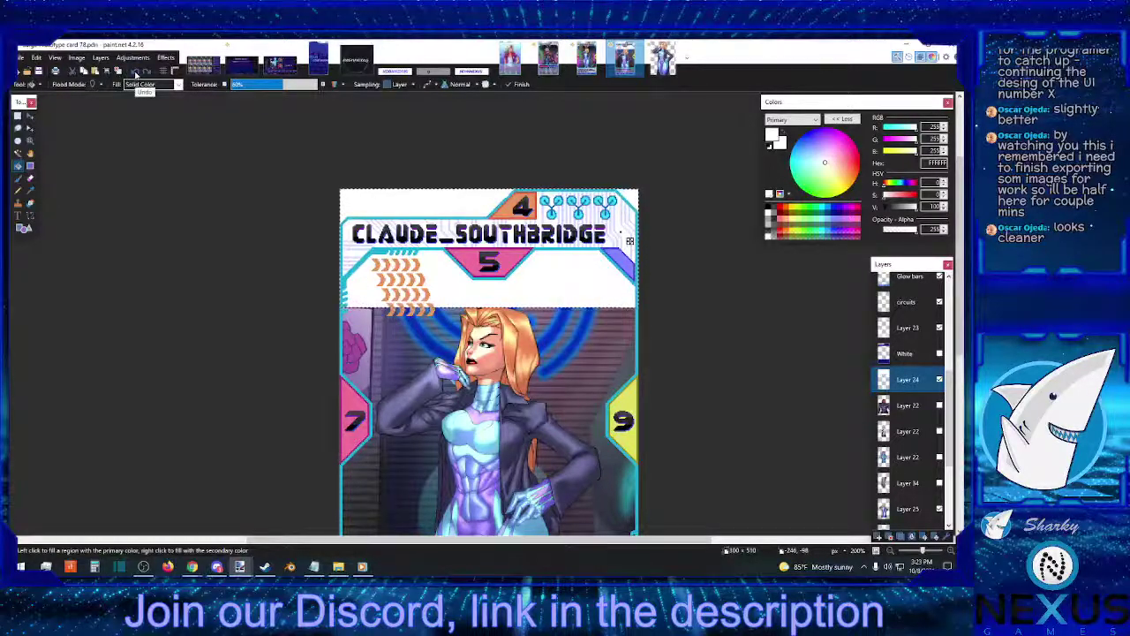
pyautogui.click(147, 72)
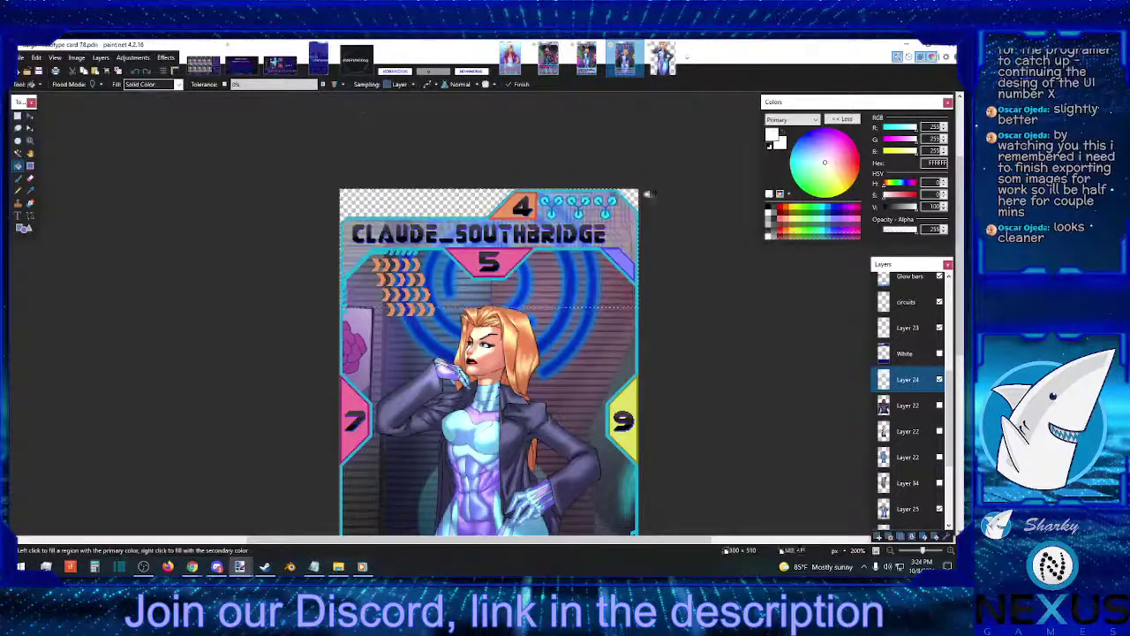
# Fill the panel behind the character's name on Layer 23 with solid white, and clear the selection.
pyautogui.click(940, 328)
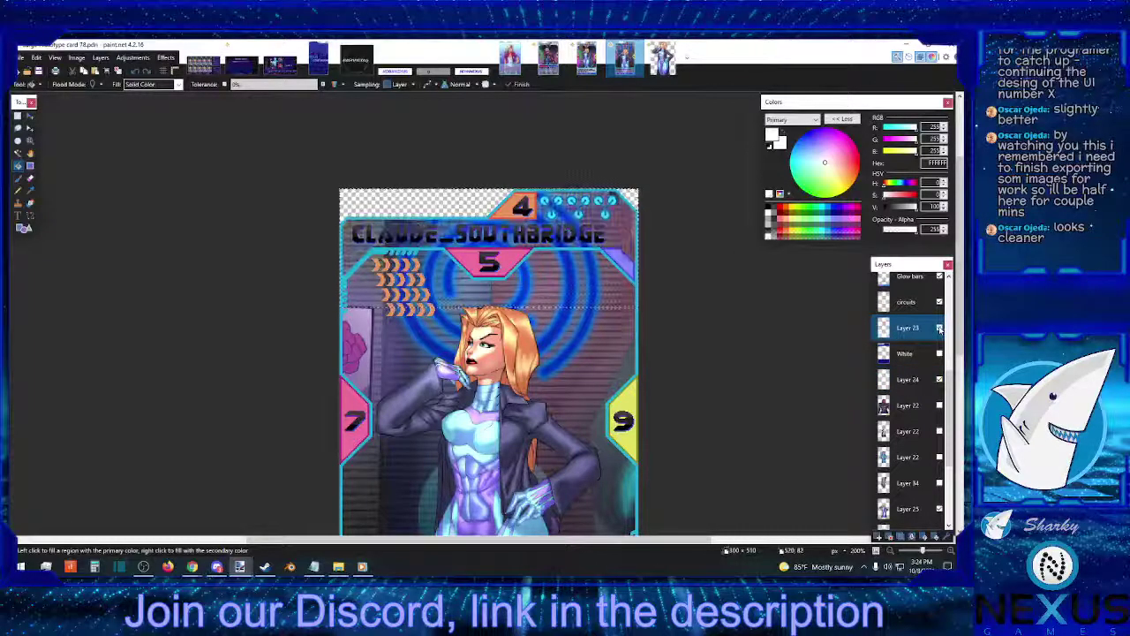
pyautogui.click(940, 327)
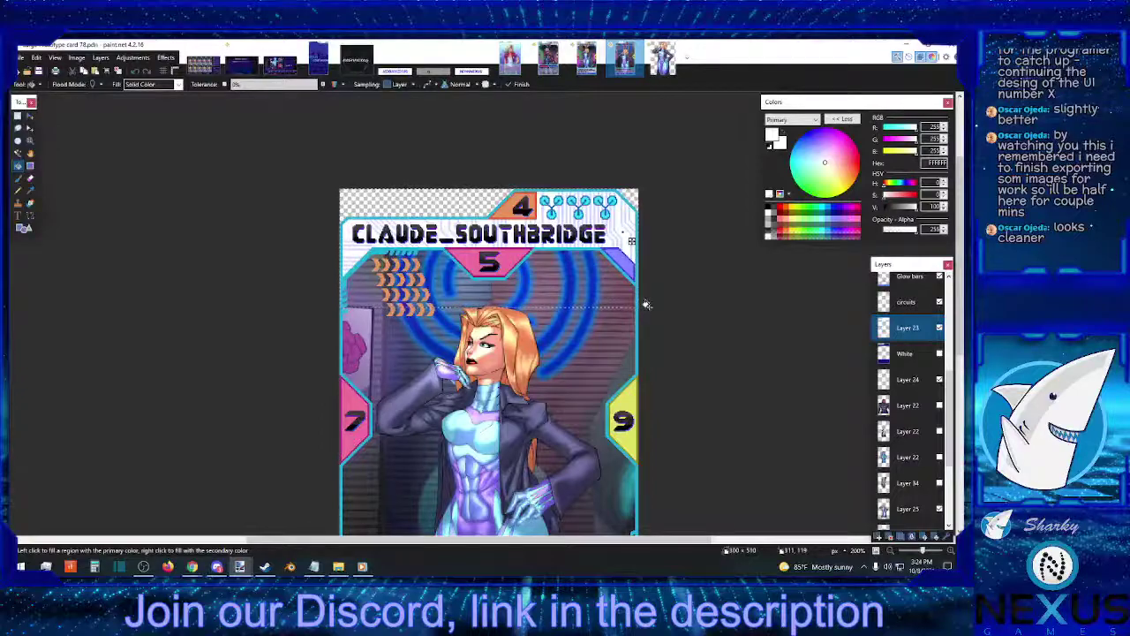
pyautogui.click(16, 115)
pyautogui.hotkey('ctrl', 'd')
pyautogui.hotkey('ctrl', '-')
pyautogui.hotkey('ctrl', '-')
pyautogui.hotkey('ctrl', '-')
pyautogui.hotkey('ctrl', '-')
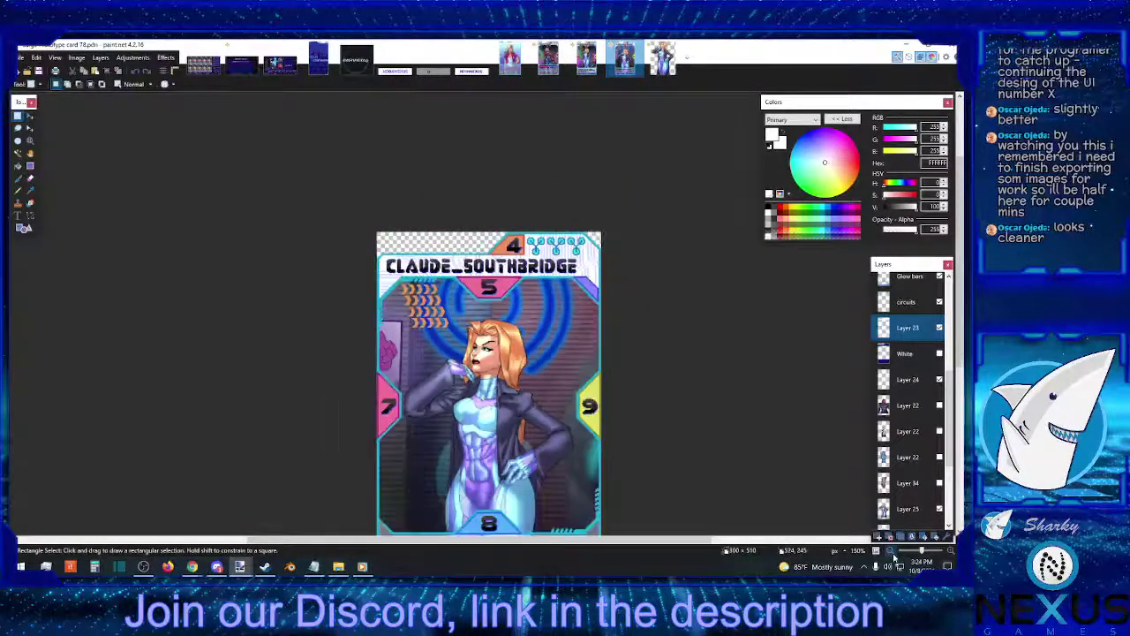
pyautogui.scroll(-1, 652, 353)
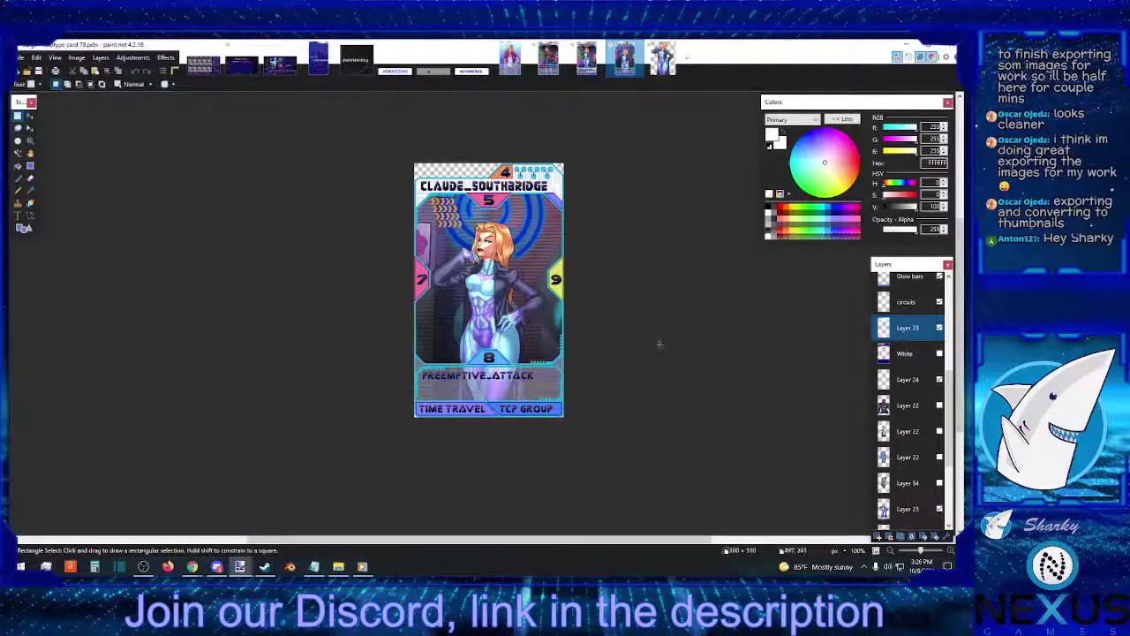
# Review the neon sign card, the blank demo card and the red-coated character's card against the restyled card.
pyautogui.click(594, 76)
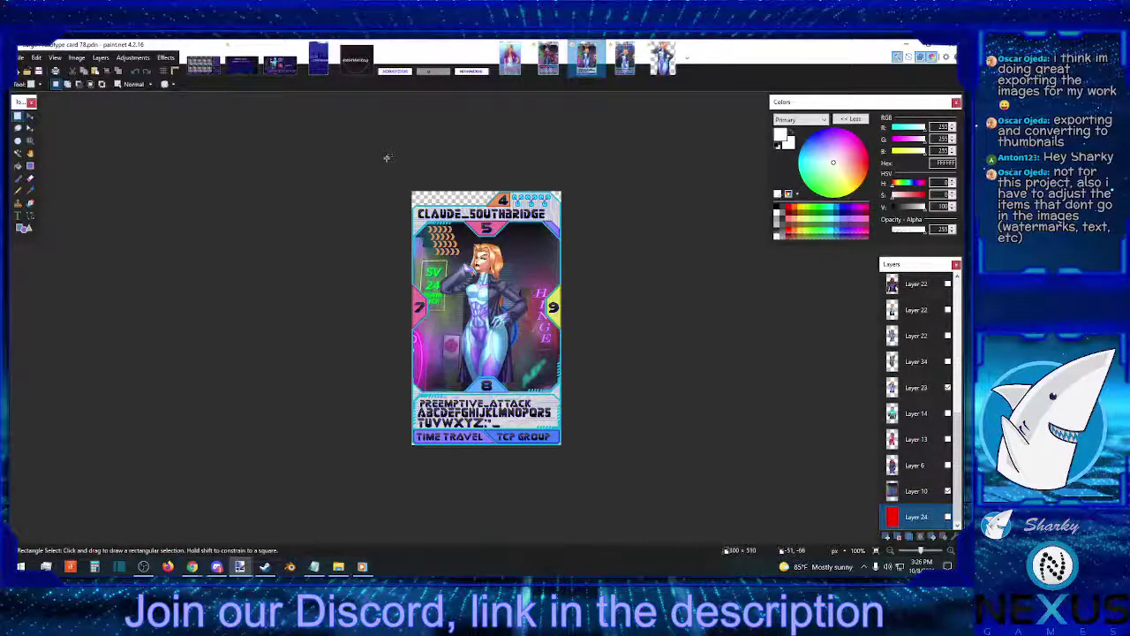
pyautogui.hotkey('ctrl', 'a')
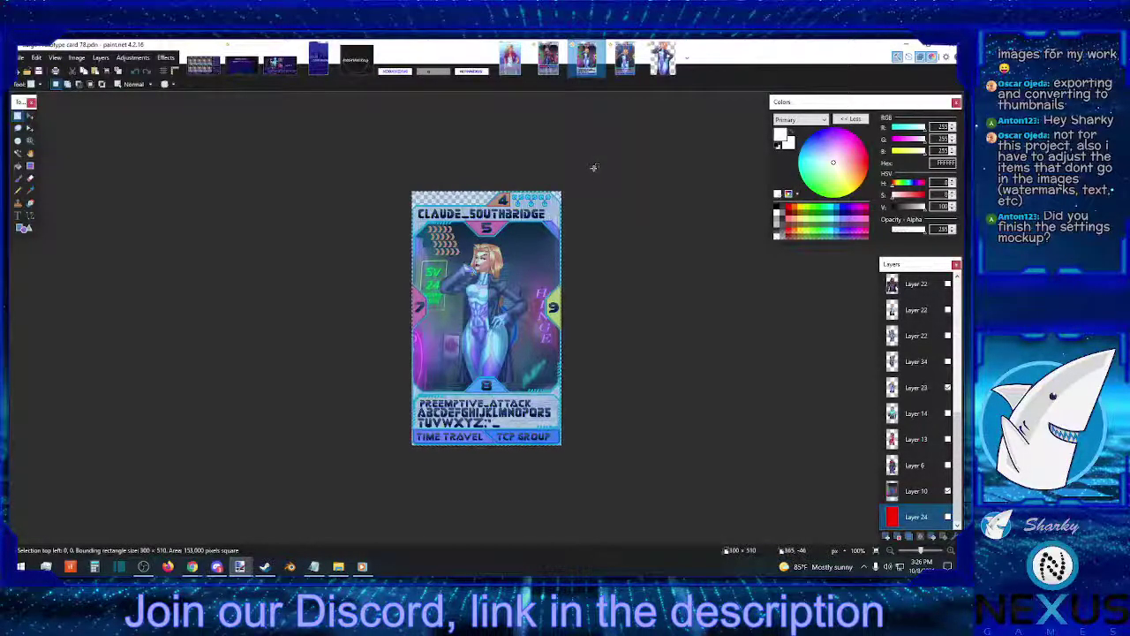
pyautogui.click(594, 167)
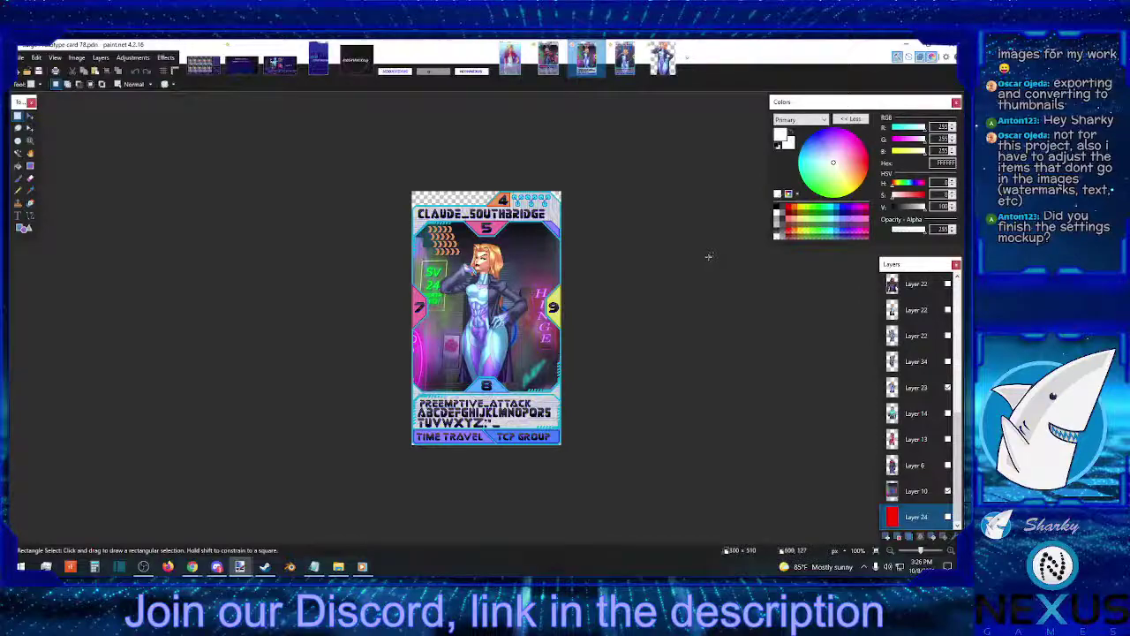
pyautogui.click(512, 66)
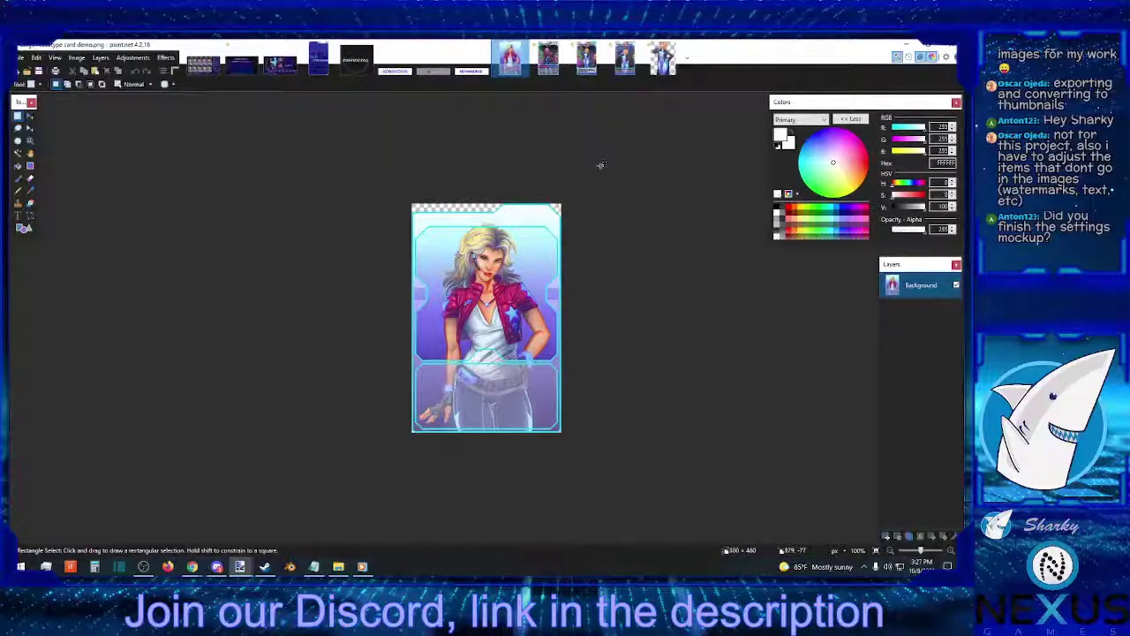
pyautogui.click(559, 71)
pyautogui.scroll(8, 655, 263)
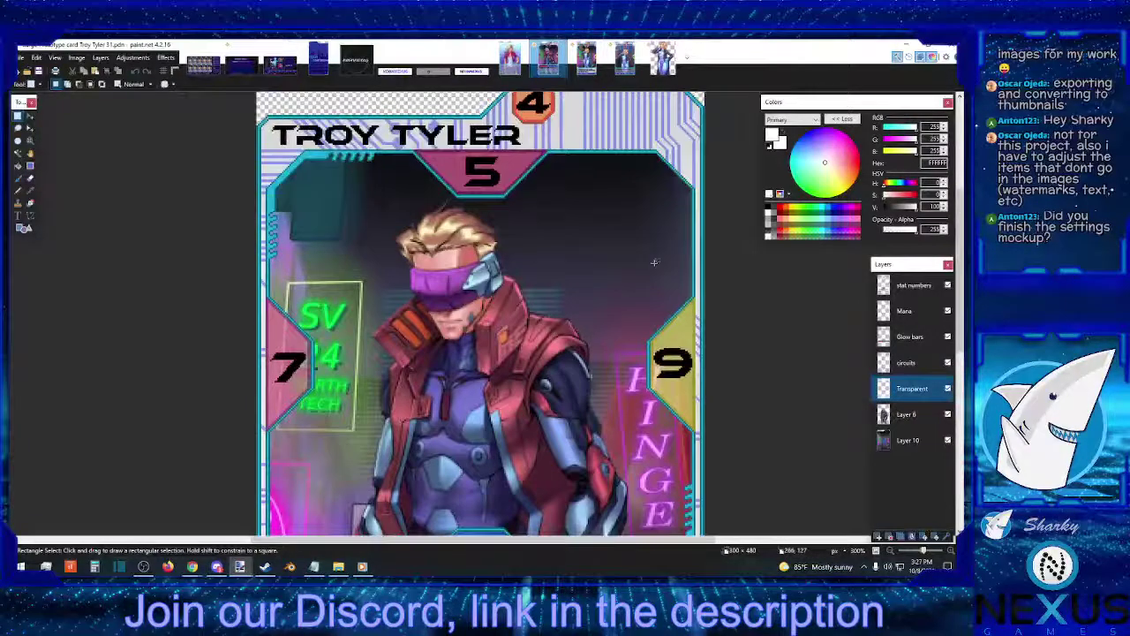
pyautogui.scroll(-8, 655, 263)
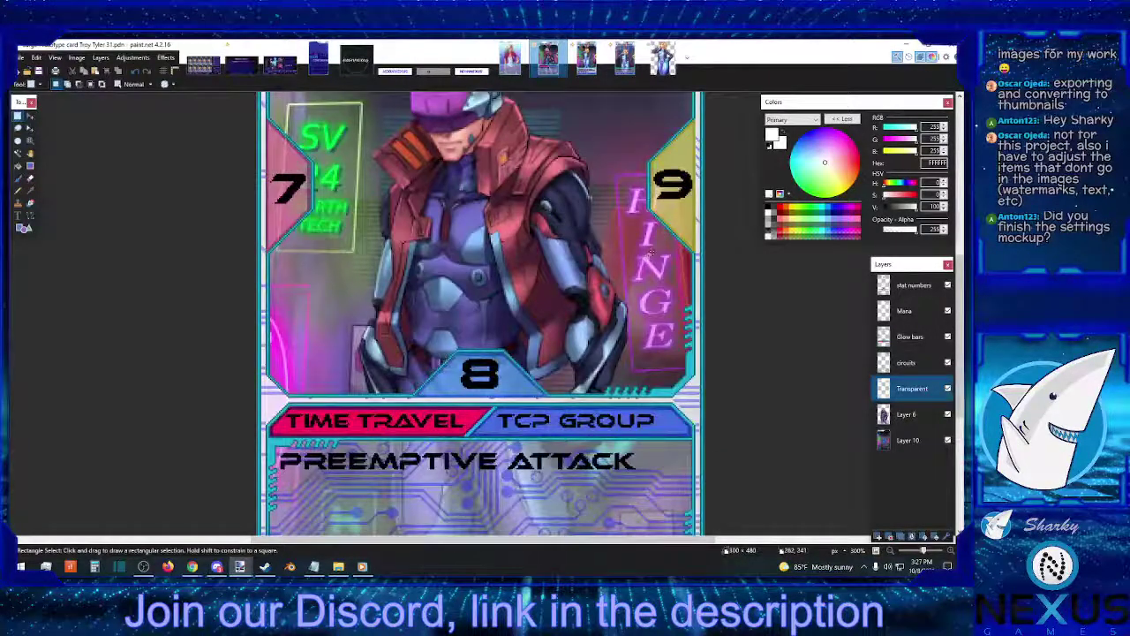
pyautogui.click(585, 57)
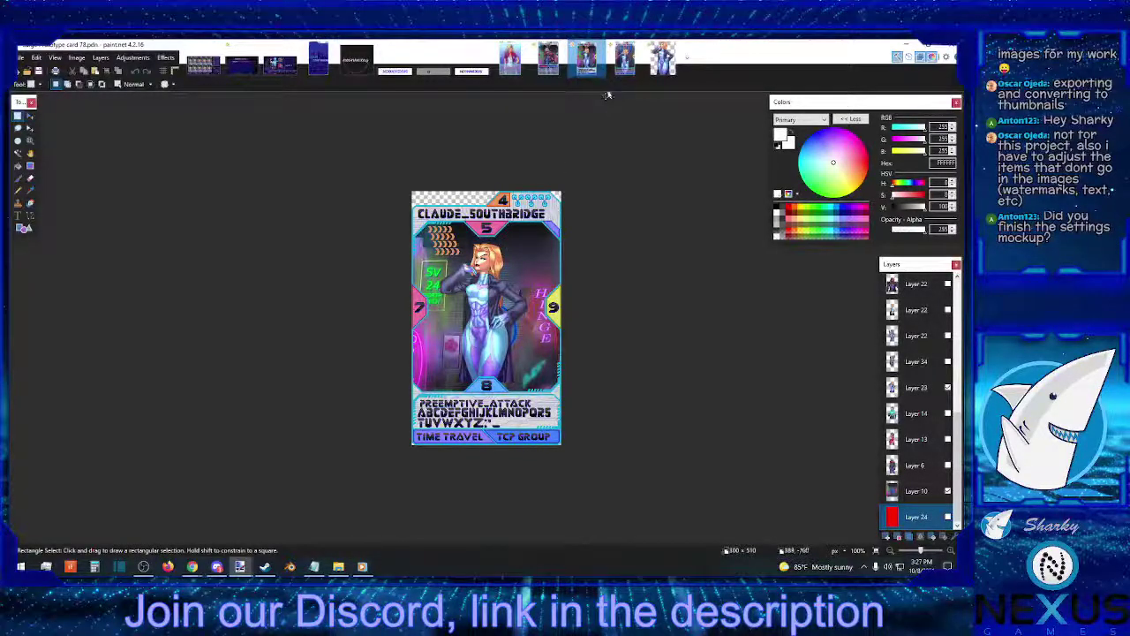
pyautogui.click(623, 60)
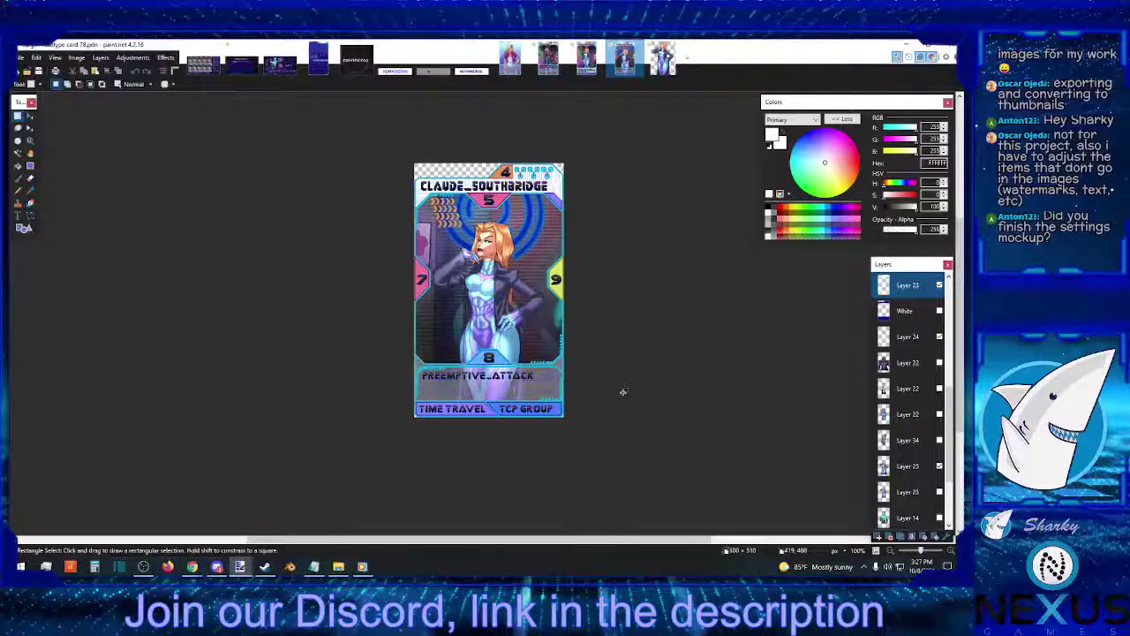
# Examine the ability text box and faction bar on the red-coated character's card and the restyled card.
pyautogui.click(555, 72)
pyautogui.scroll(3, 557, 260)
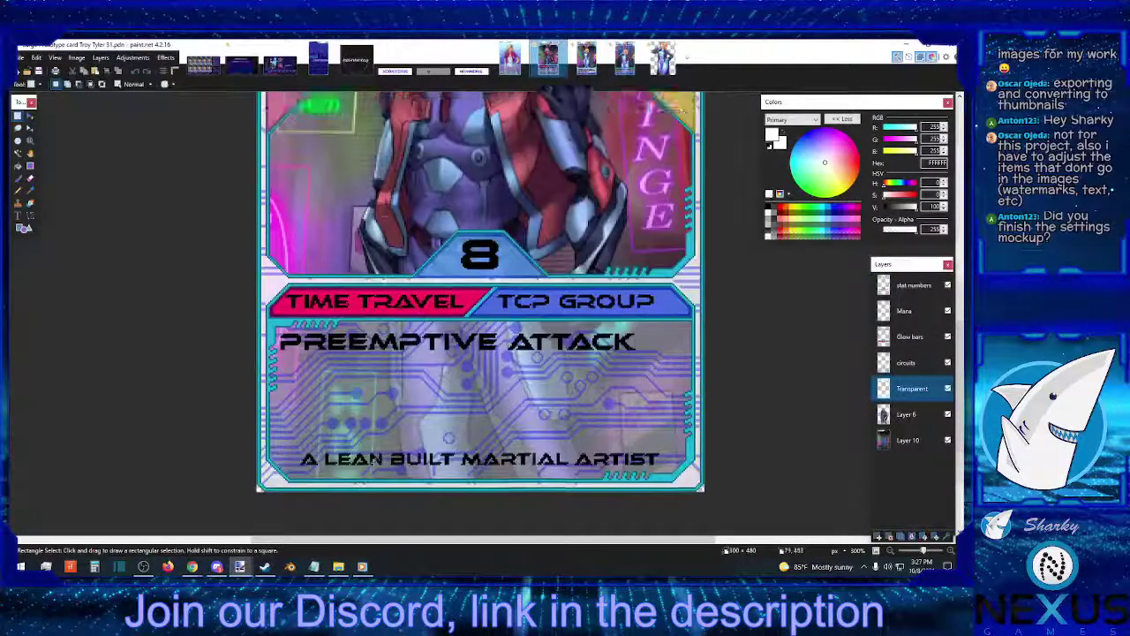
pyautogui.scroll(-4, 692, 410)
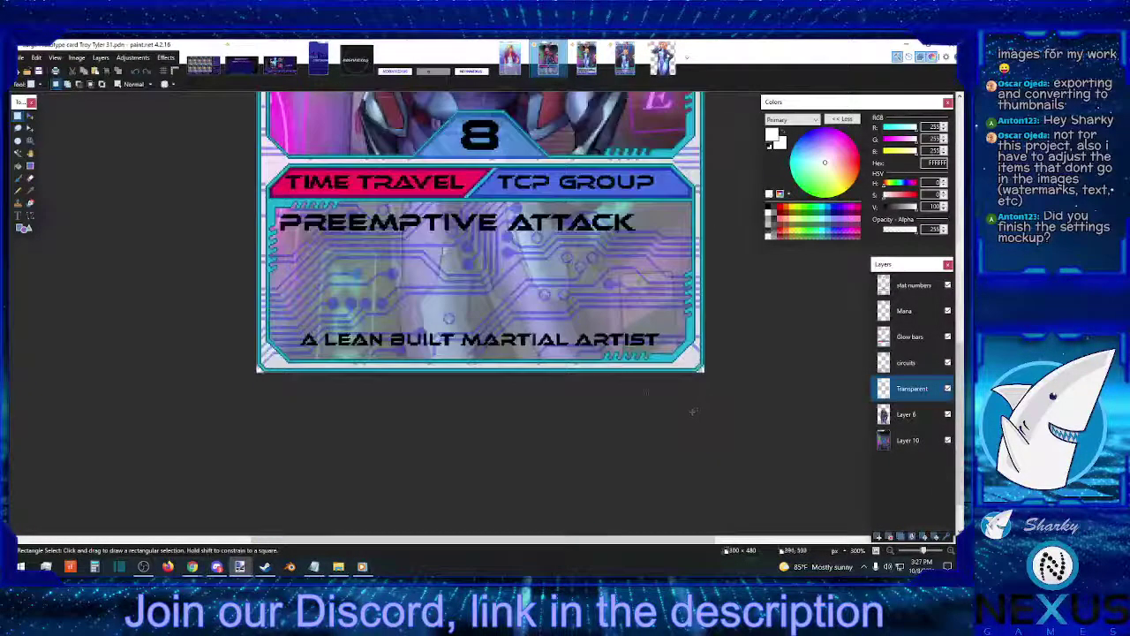
pyautogui.click(625, 58)
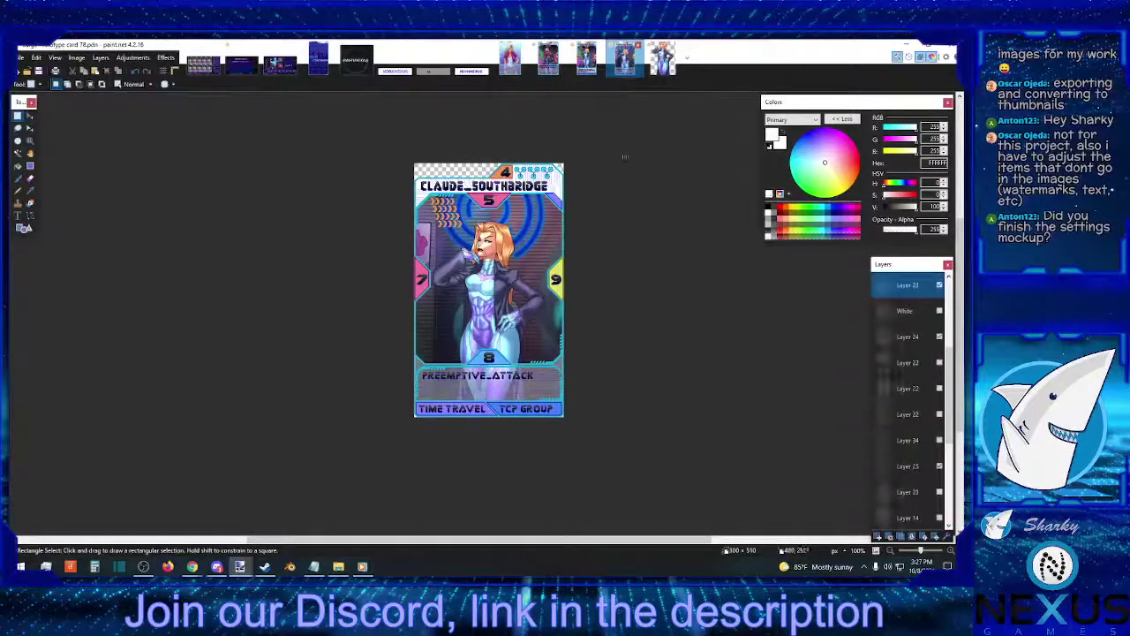
pyautogui.scroll(-4, 608, 306)
pyautogui.scroll(3, 606, 308)
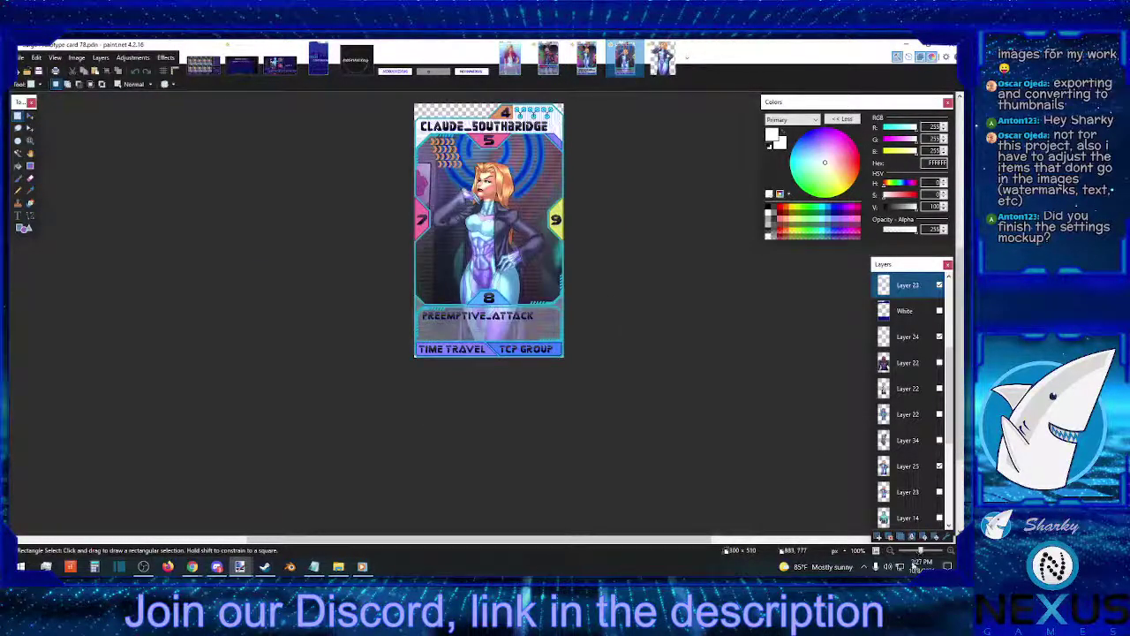
pyautogui.scroll(2, 488, 239)
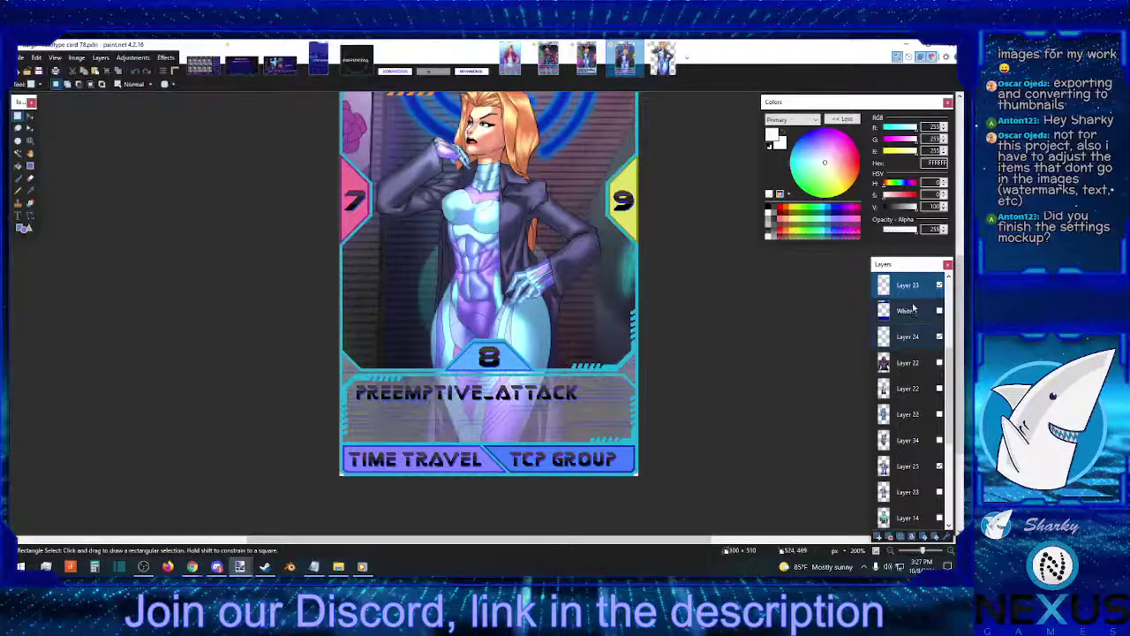
pyautogui.scroll(3, 777, 385)
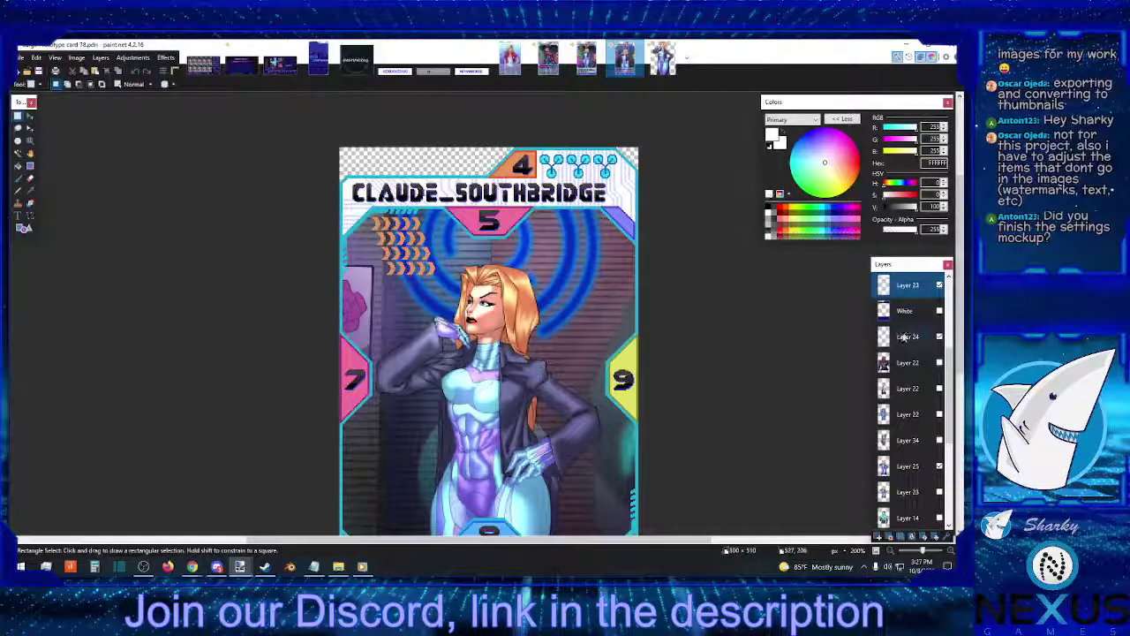
pyautogui.scroll(-2, 905, 333)
pyautogui.scroll(-4, 738, 353)
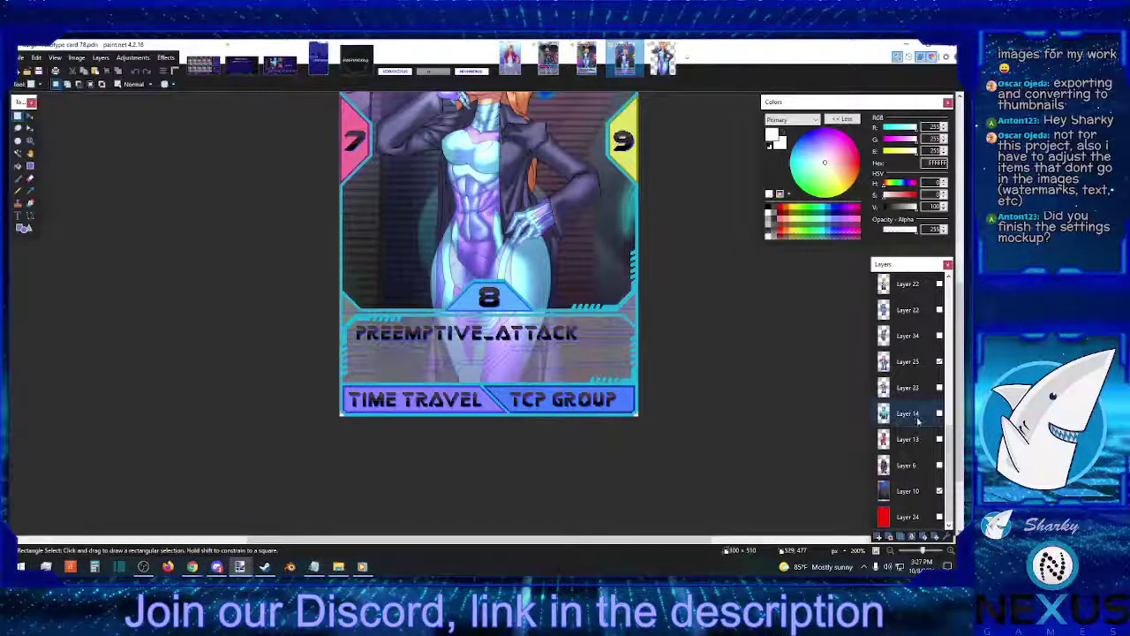
# Select the strip above the ability text box from the Glow bars layer and fill it with solid white on Layer 23.
pyautogui.scroll(3, 917, 427)
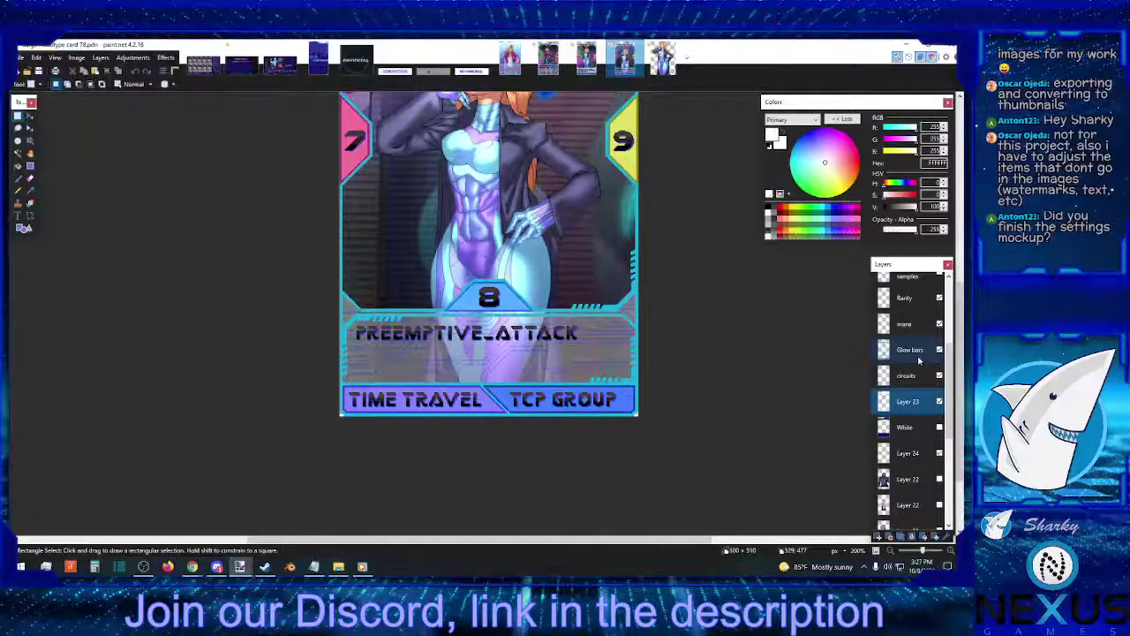
pyautogui.click(909, 350)
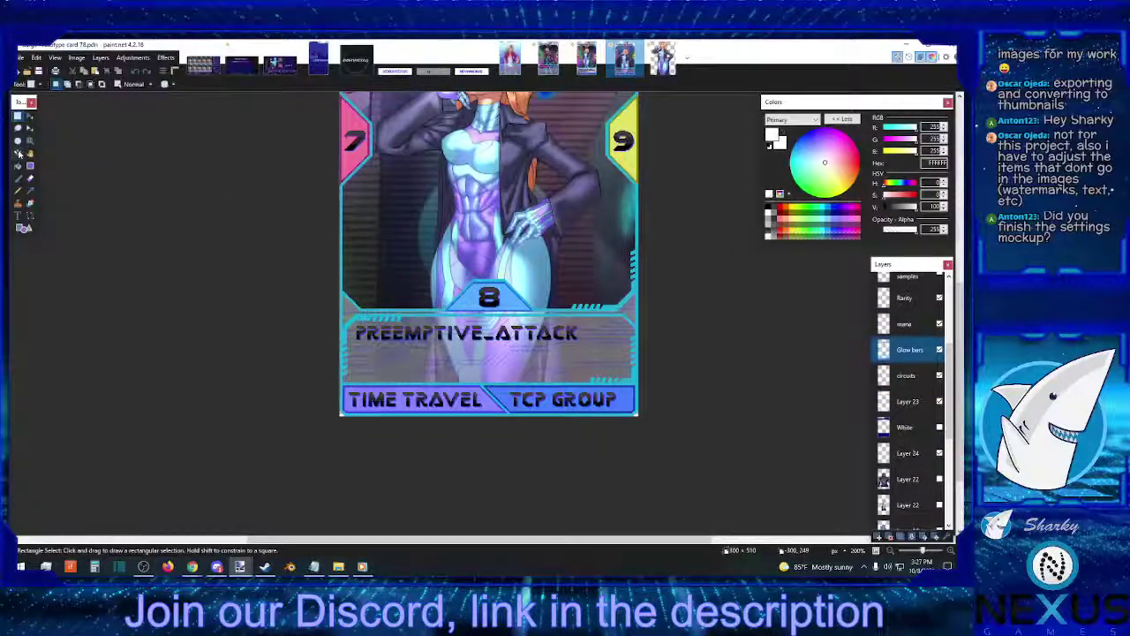
pyautogui.click(18, 153)
pyautogui.click(346, 302)
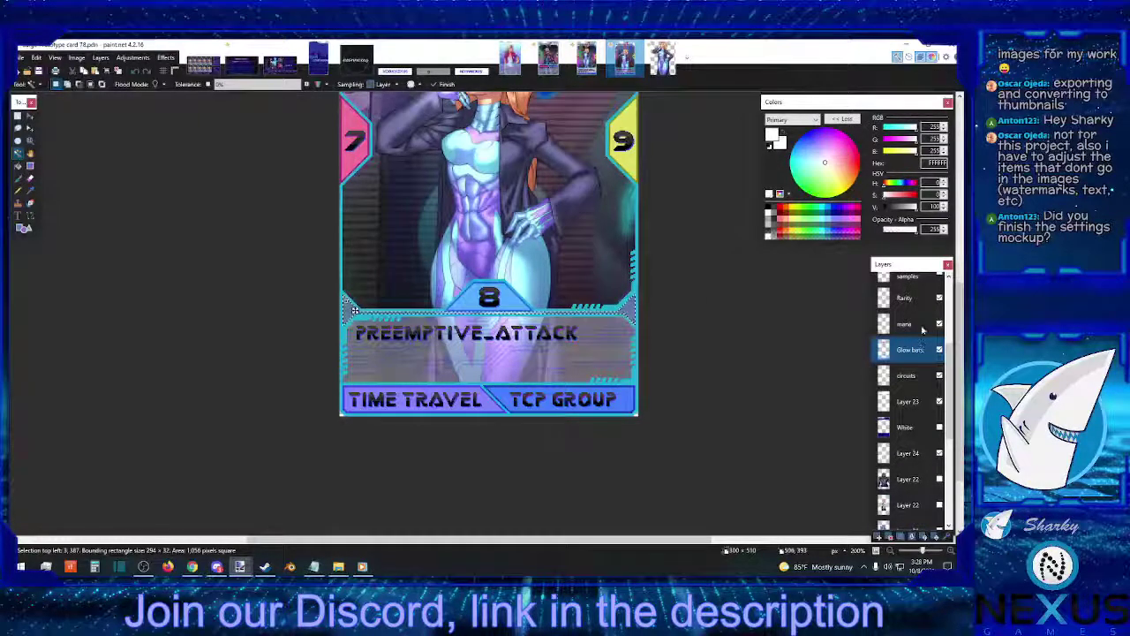
pyautogui.click(915, 403)
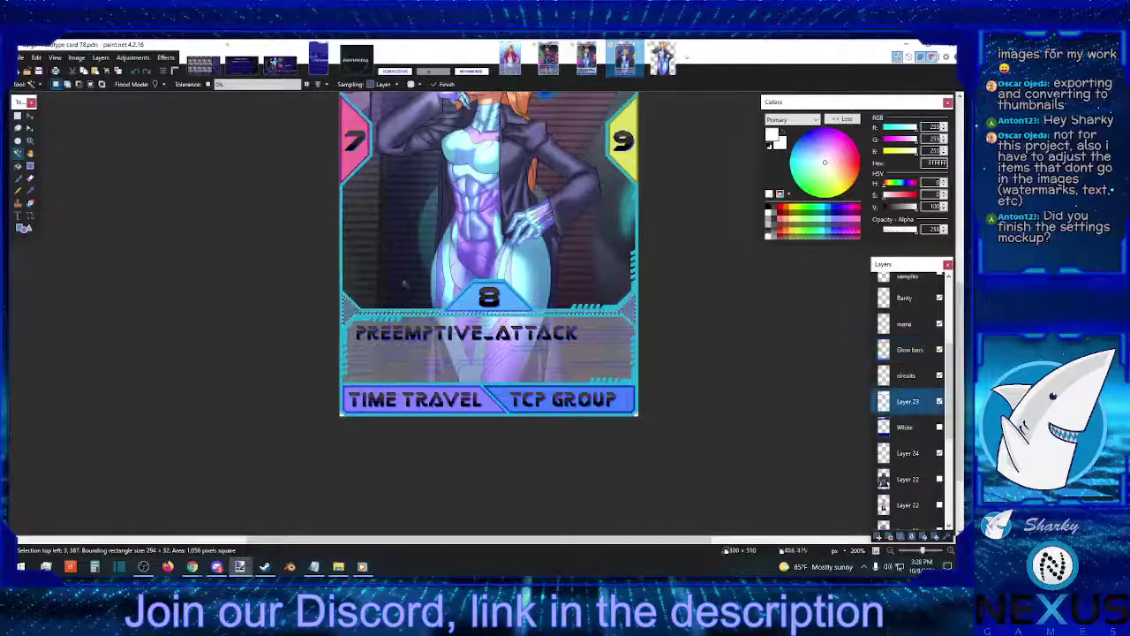
pyautogui.click(17, 165)
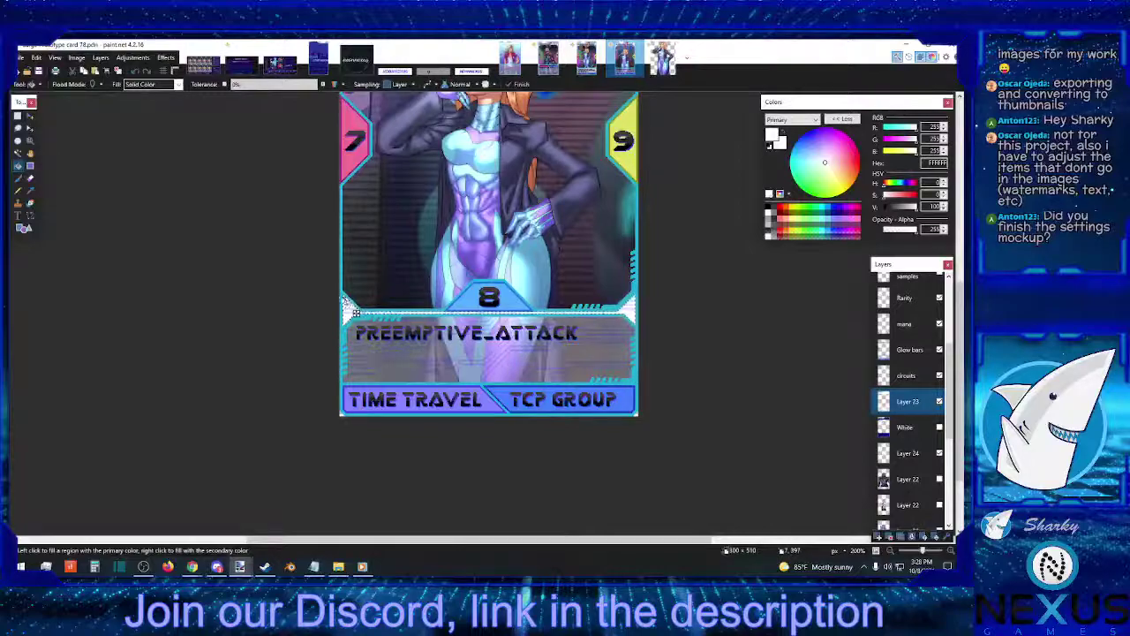
pyautogui.click(17, 116)
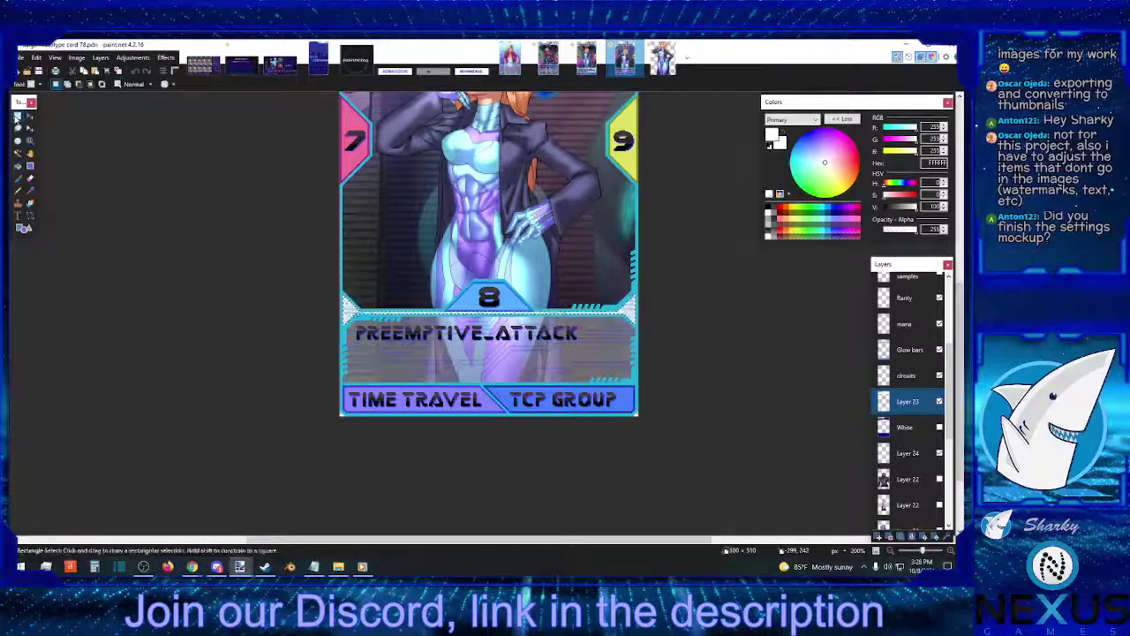
pyautogui.click(886, 551)
pyautogui.click(886, 551)
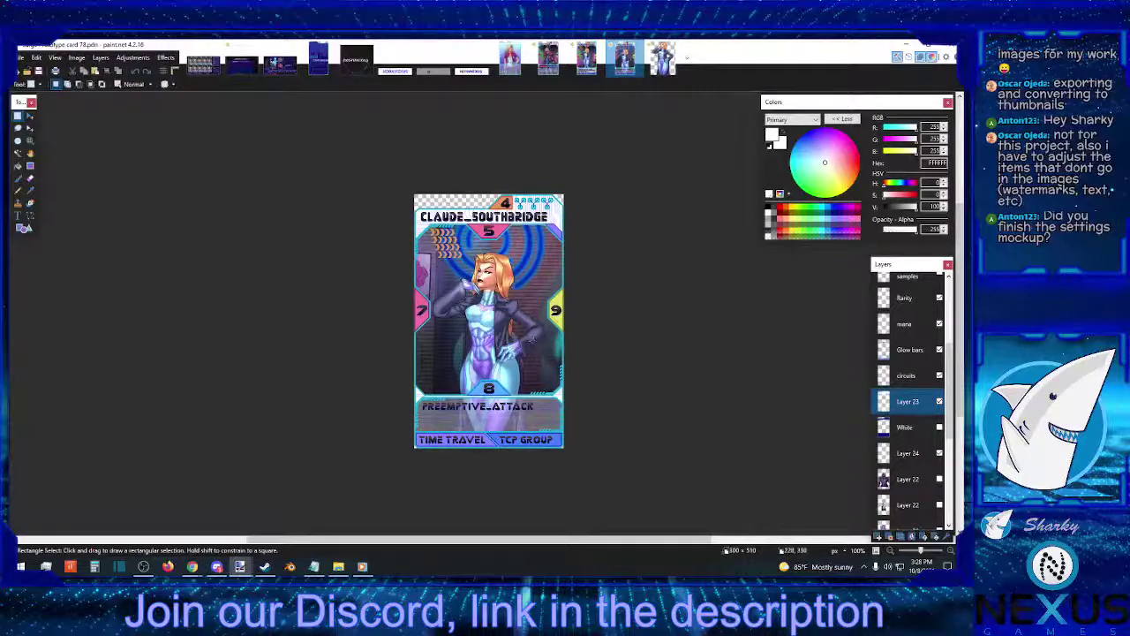
# Compare the neon sign card with the restyled street-background card, checking the background, character size, header and ability text box.
pyautogui.click(595, 74)
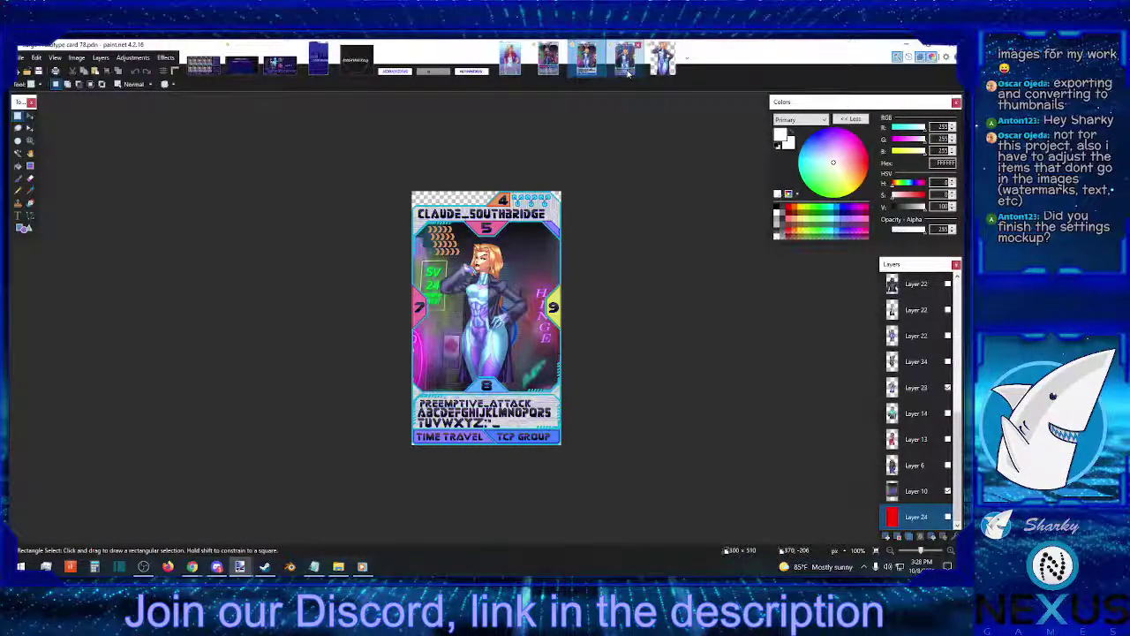
pyautogui.click(626, 72)
pyautogui.click(592, 69)
pyautogui.click(623, 65)
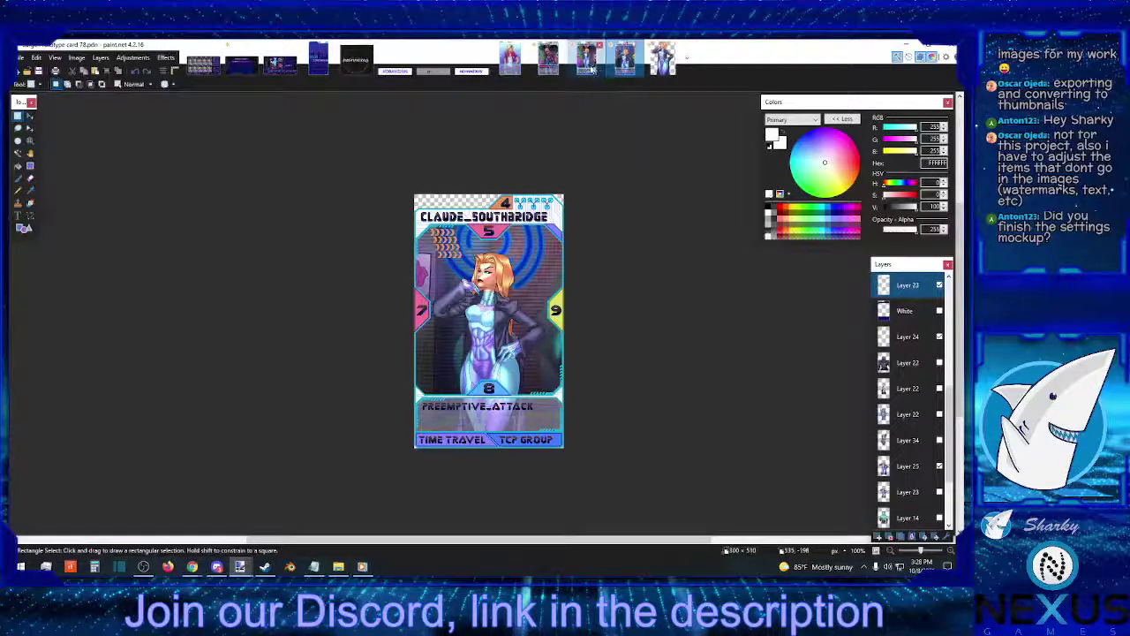
pyautogui.click(586, 62)
pyautogui.click(626, 64)
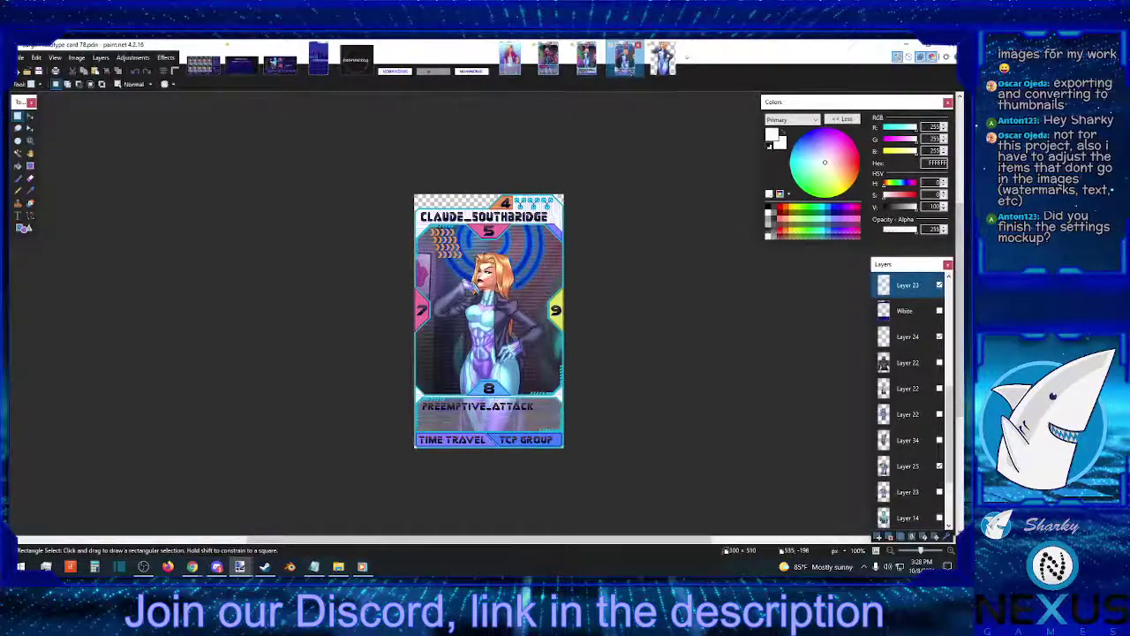
pyautogui.click(588, 64)
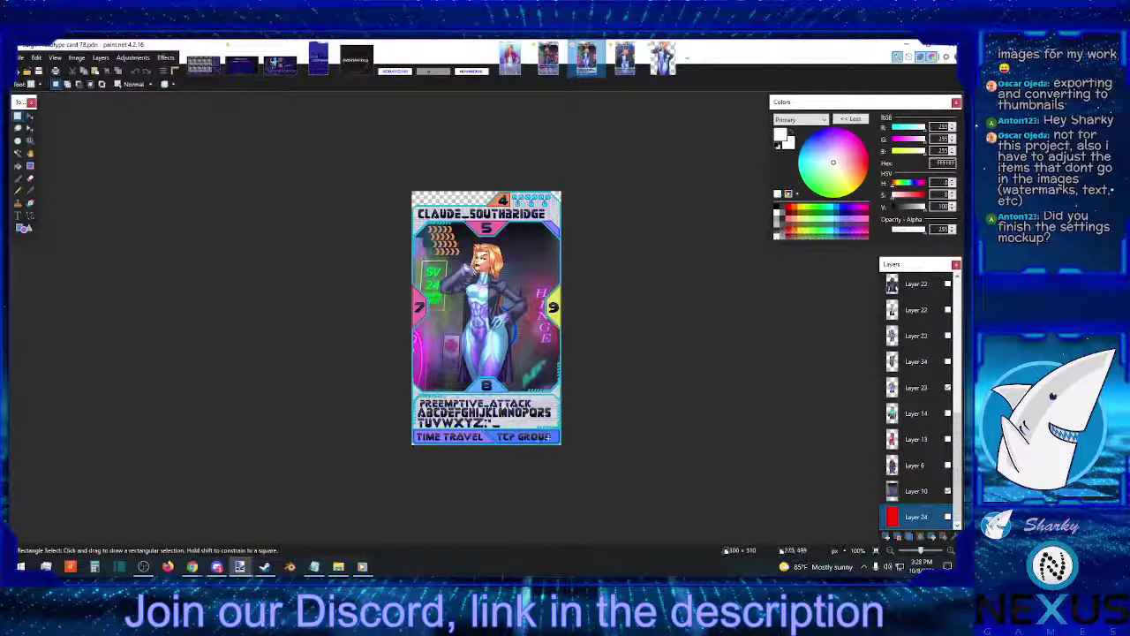
pyautogui.click(627, 69)
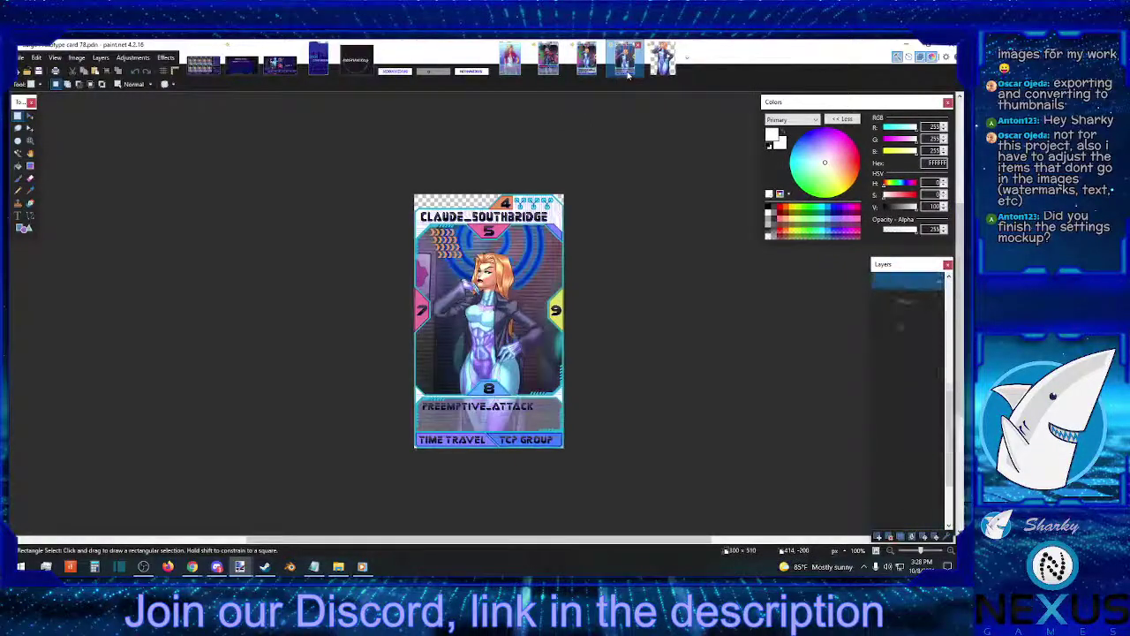
pyautogui.click(601, 71)
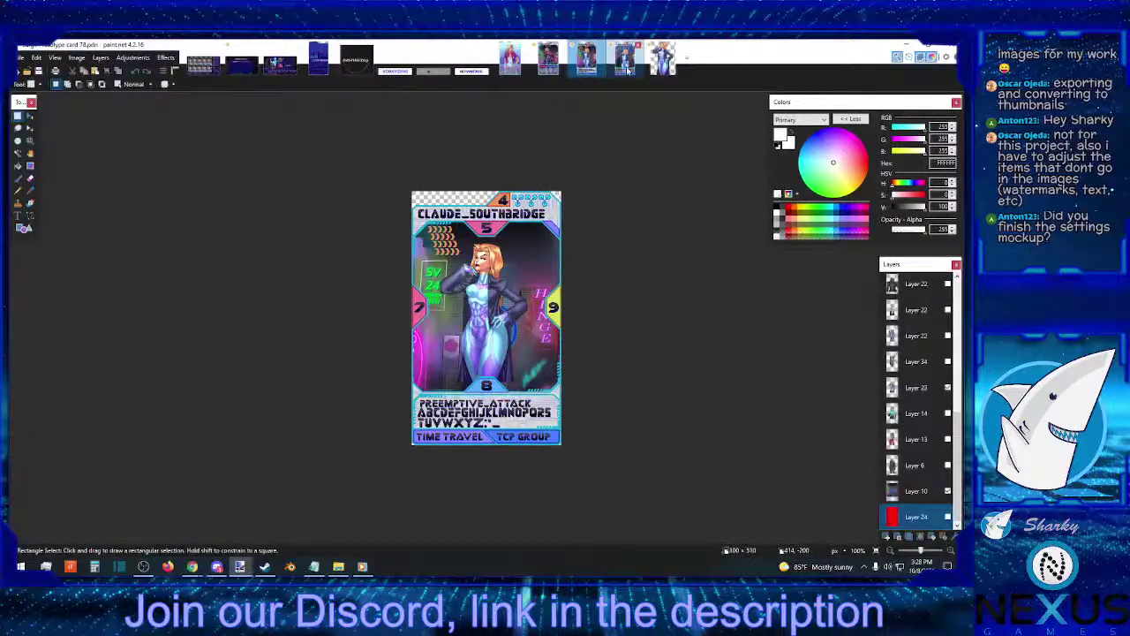
pyautogui.click(627, 70)
pyautogui.click(587, 60)
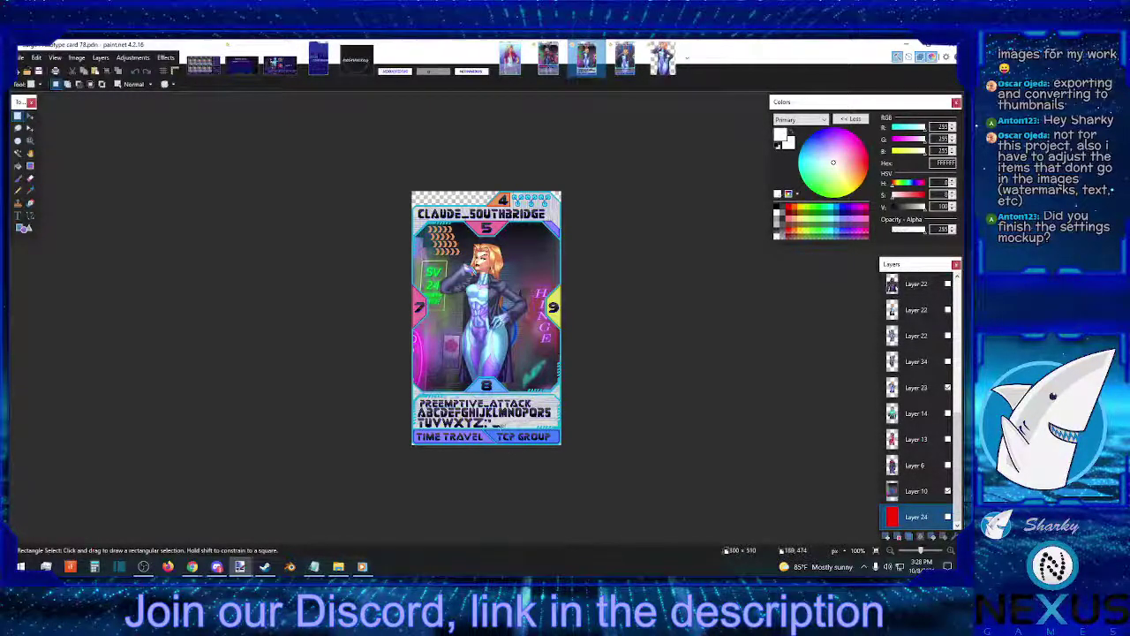
pyautogui.click(623, 71)
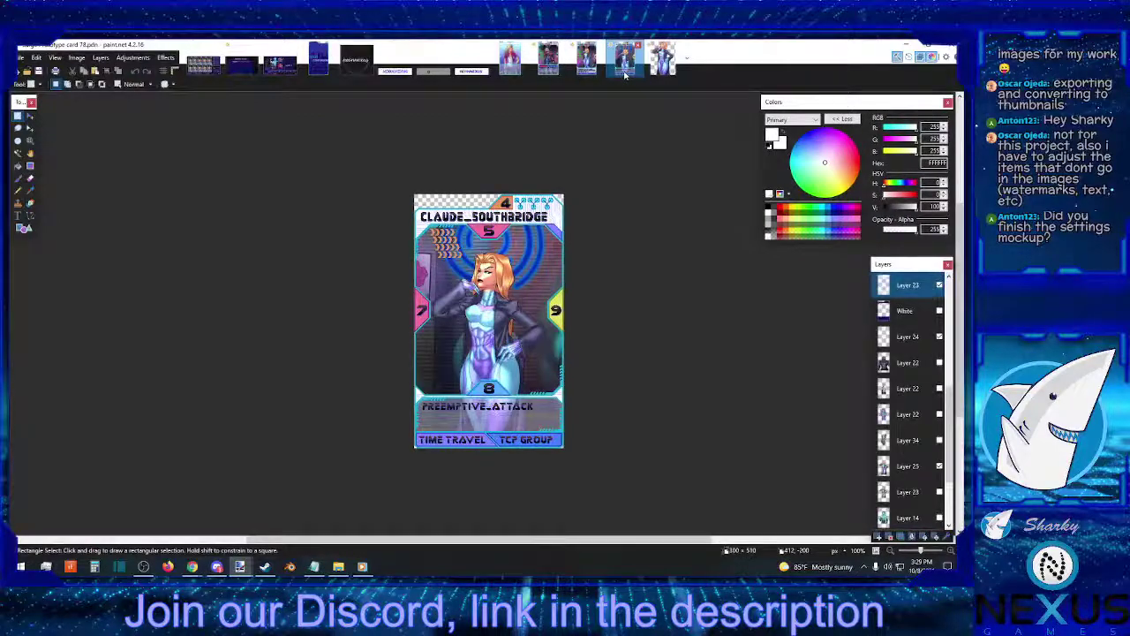
pyautogui.click(586, 62)
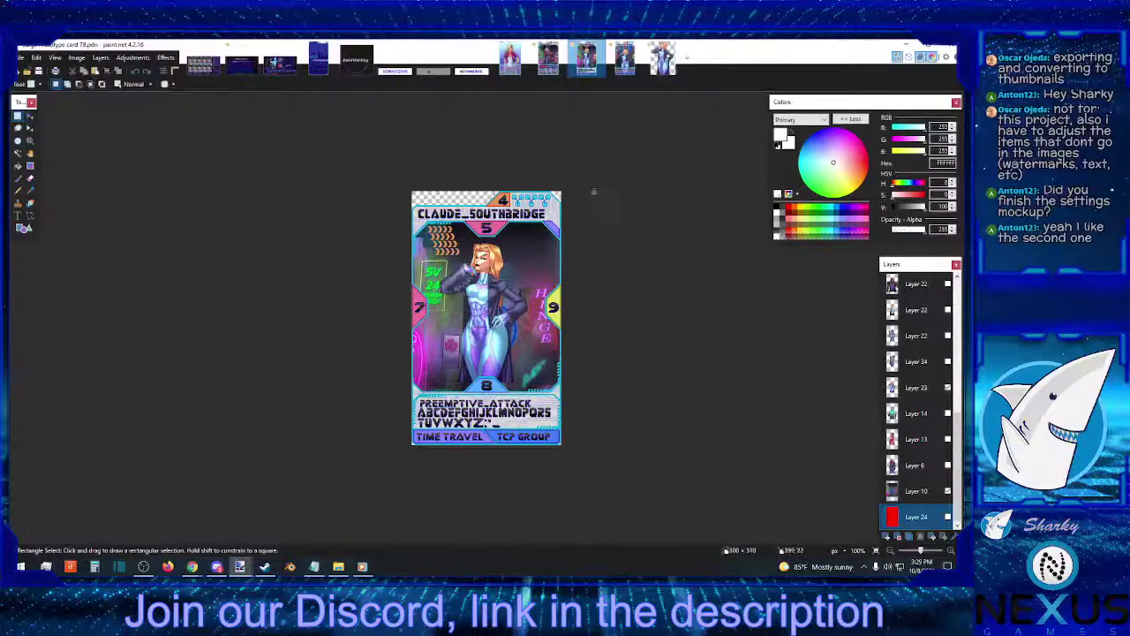
pyautogui.click(625, 62)
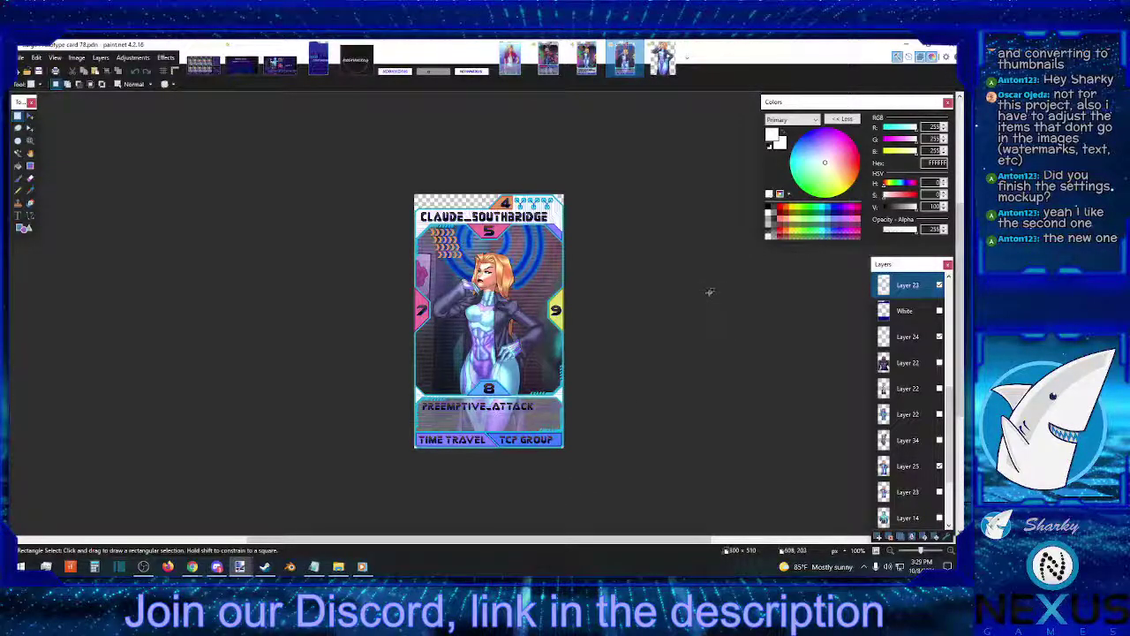
# Save the restyled card as a new paint.net file named "Large Prototype card 79" in the Card UI folder.
pyautogui.click(22, 58)
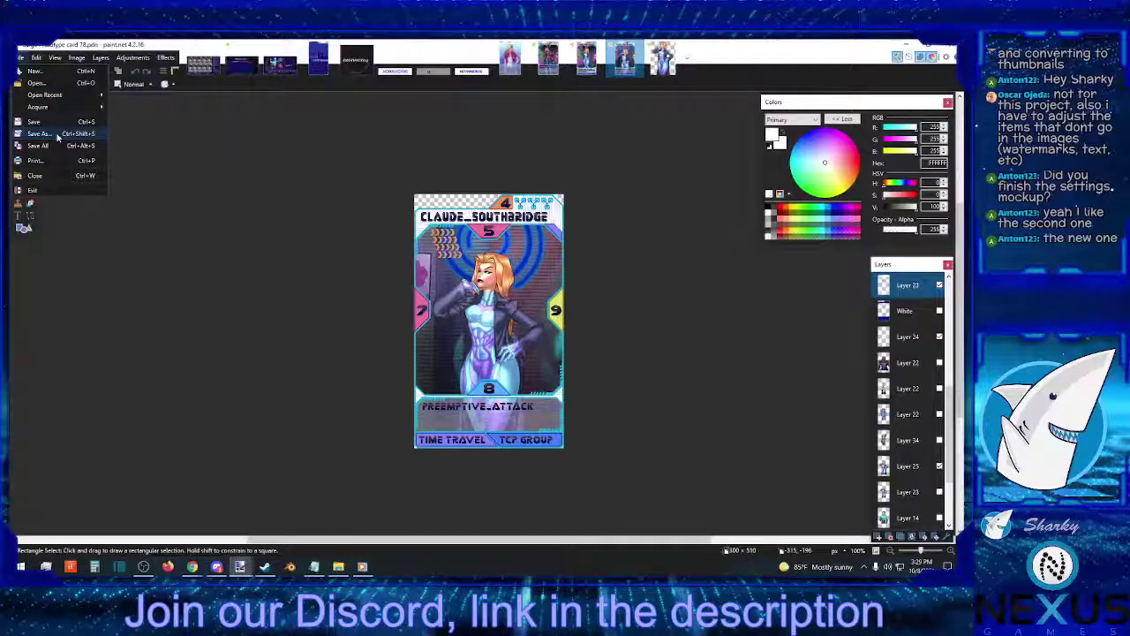
pyautogui.click(57, 136)
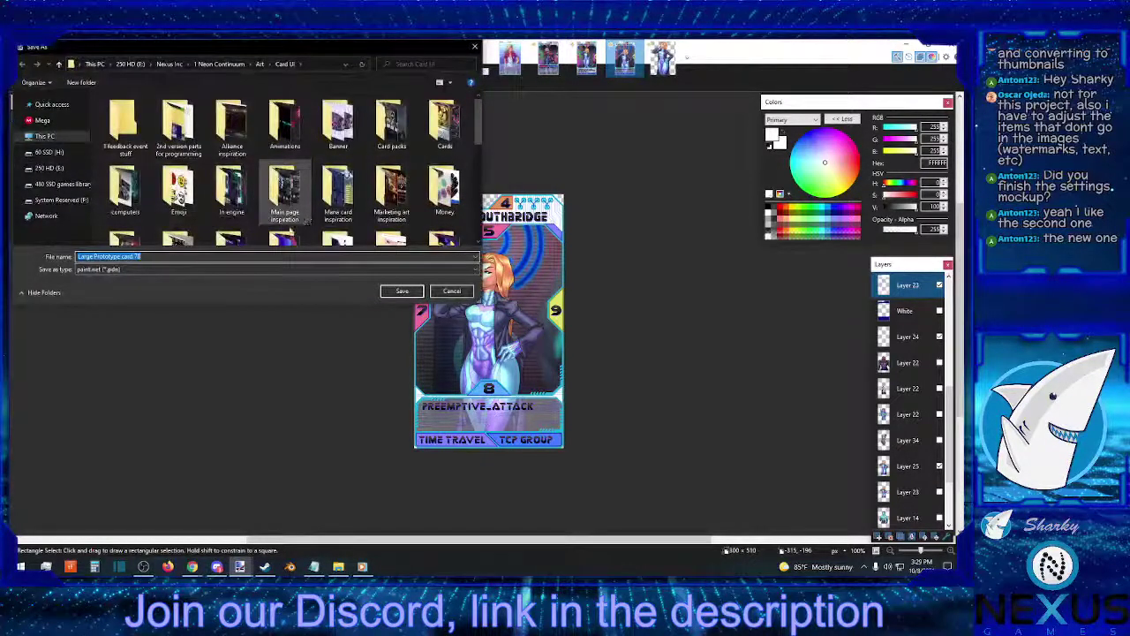
pyautogui.doubleClick(177, 258)
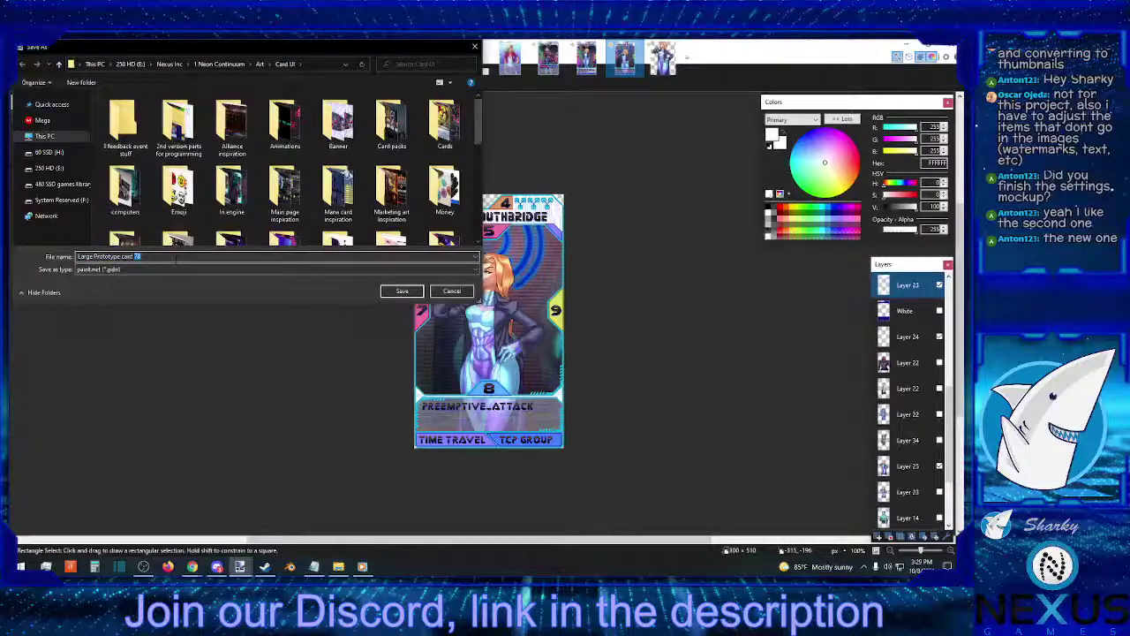
pyautogui.write('79')
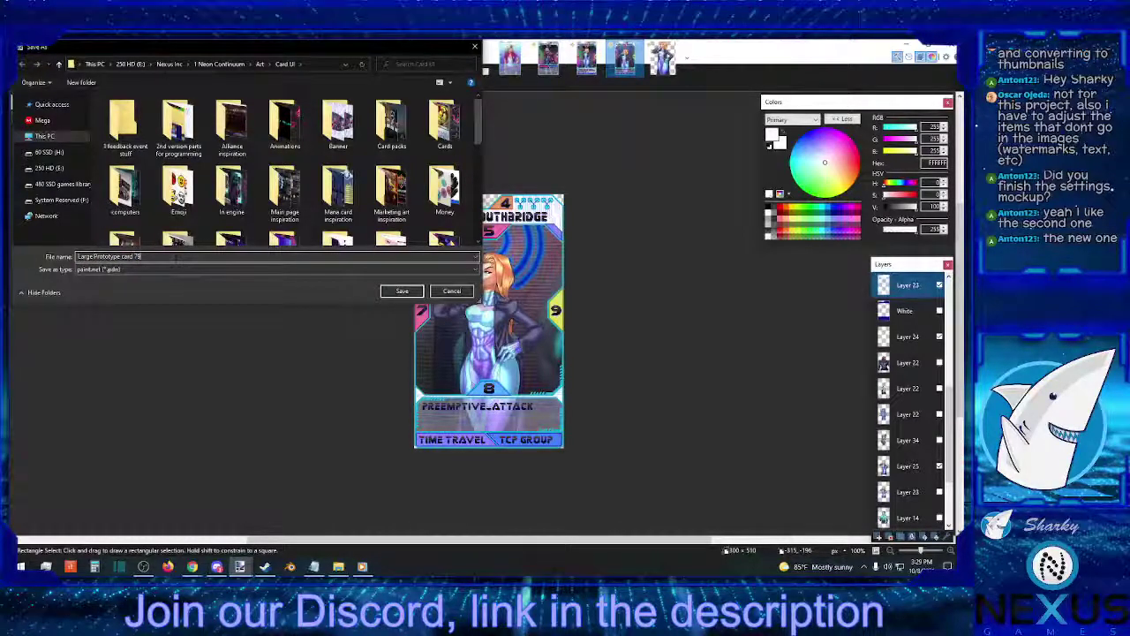
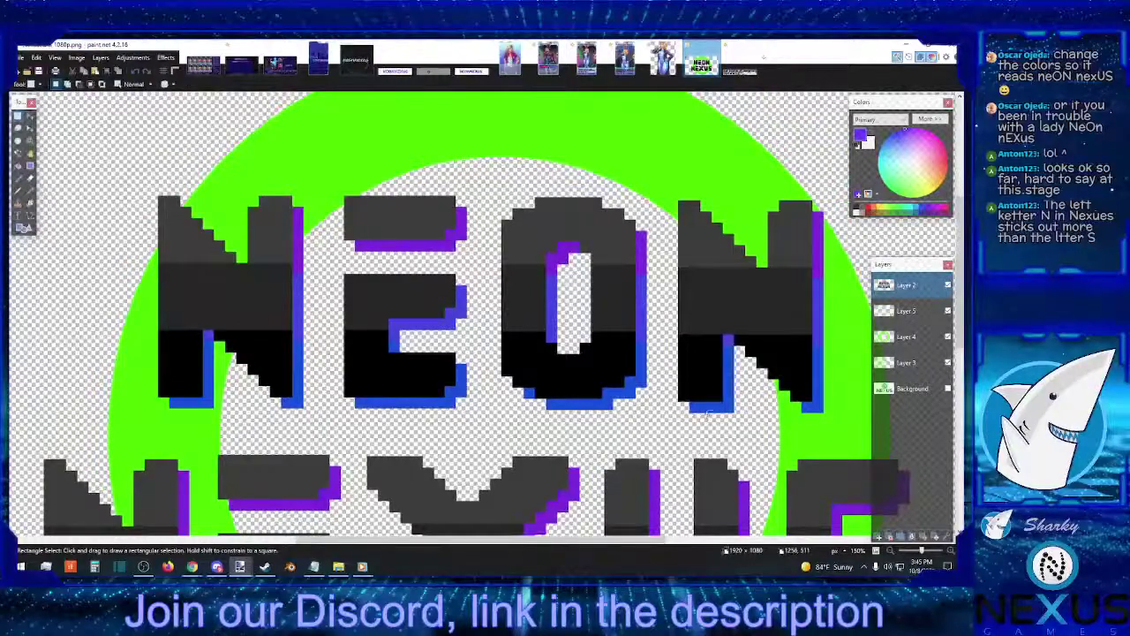
# Check the alignment of the bottom edges of the O and the last N in NEON with rectangular selections.
pyautogui.moveTo(707, 411); pyautogui.dragTo(634, 422)
pyautogui.hotkey('ctrl', 'd')
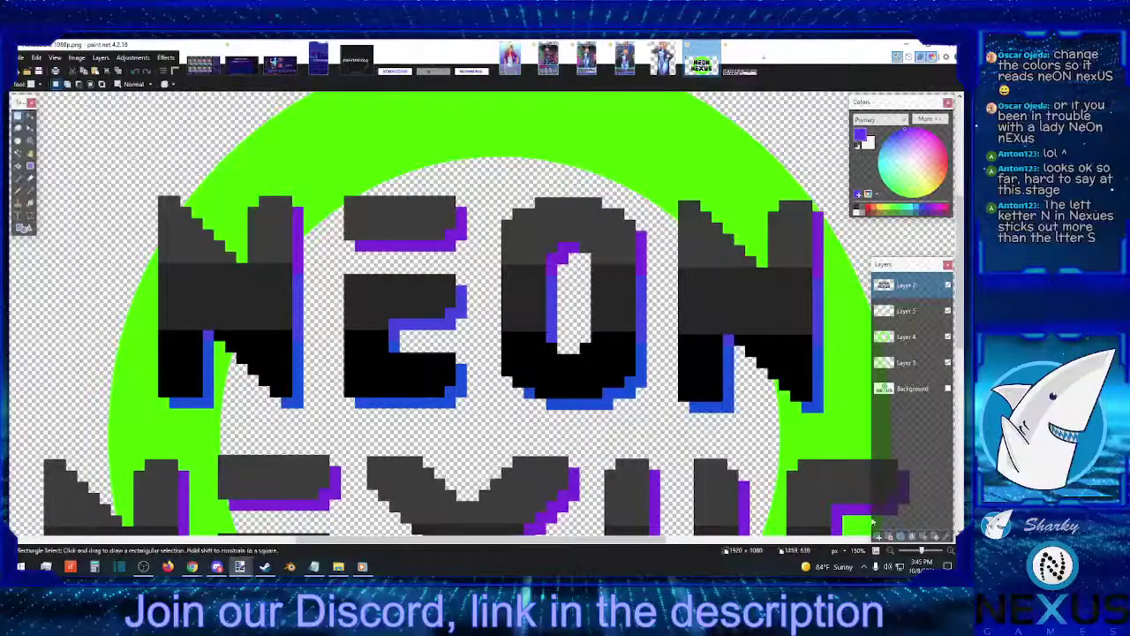
pyautogui.hotkey('ctrl', '+')
pyautogui.scroll(-2, 777, 424)
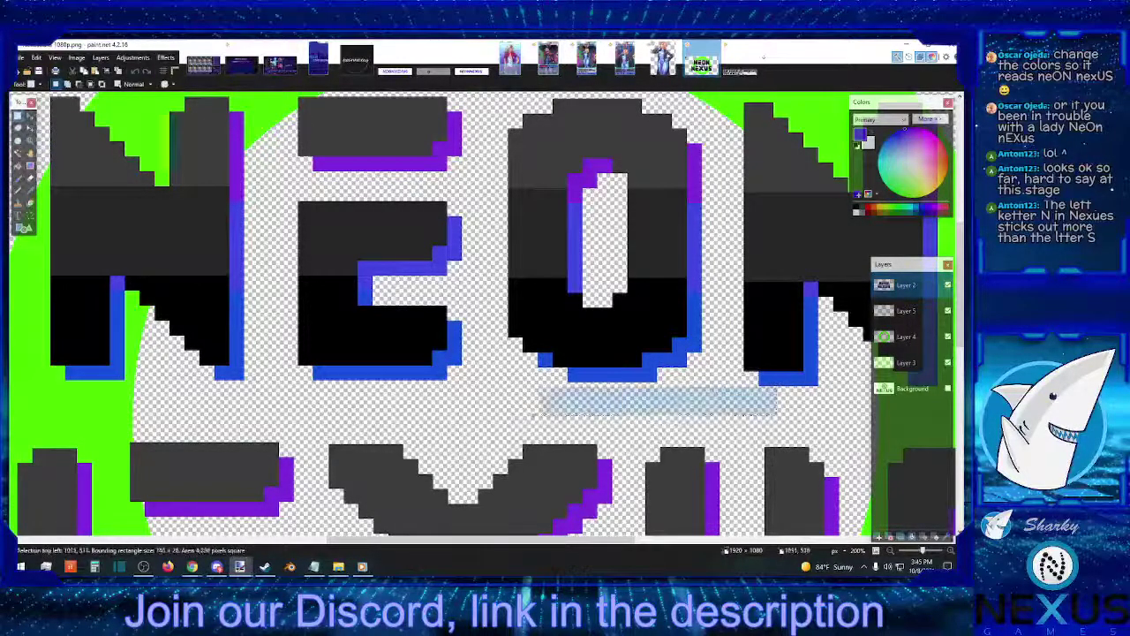
pyautogui.click(763, 381)
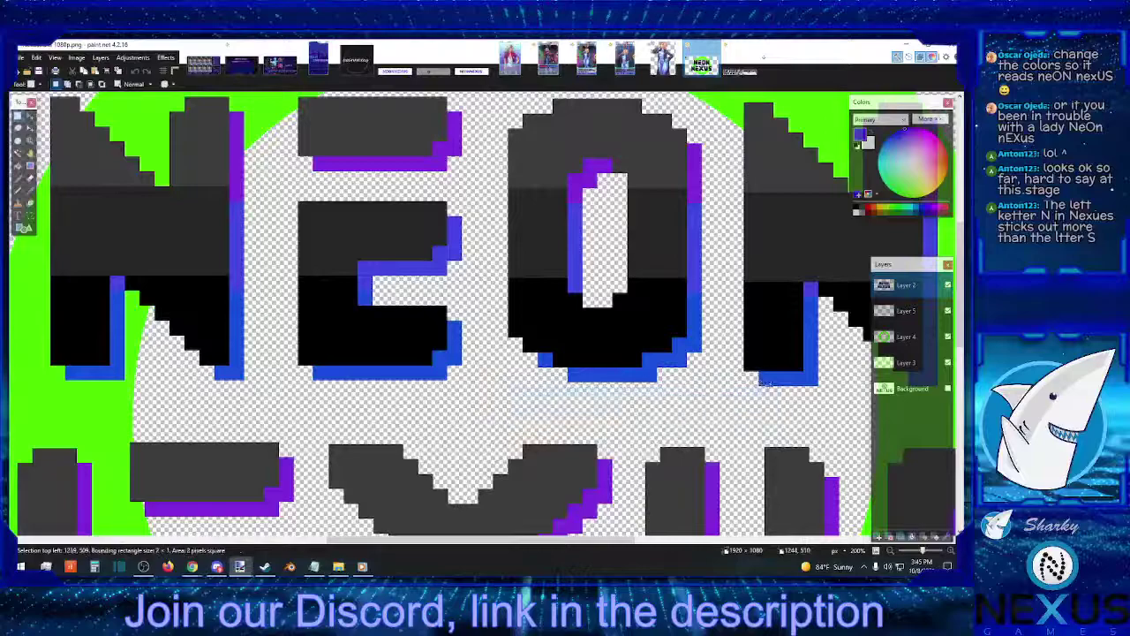
pyautogui.click(769, 384)
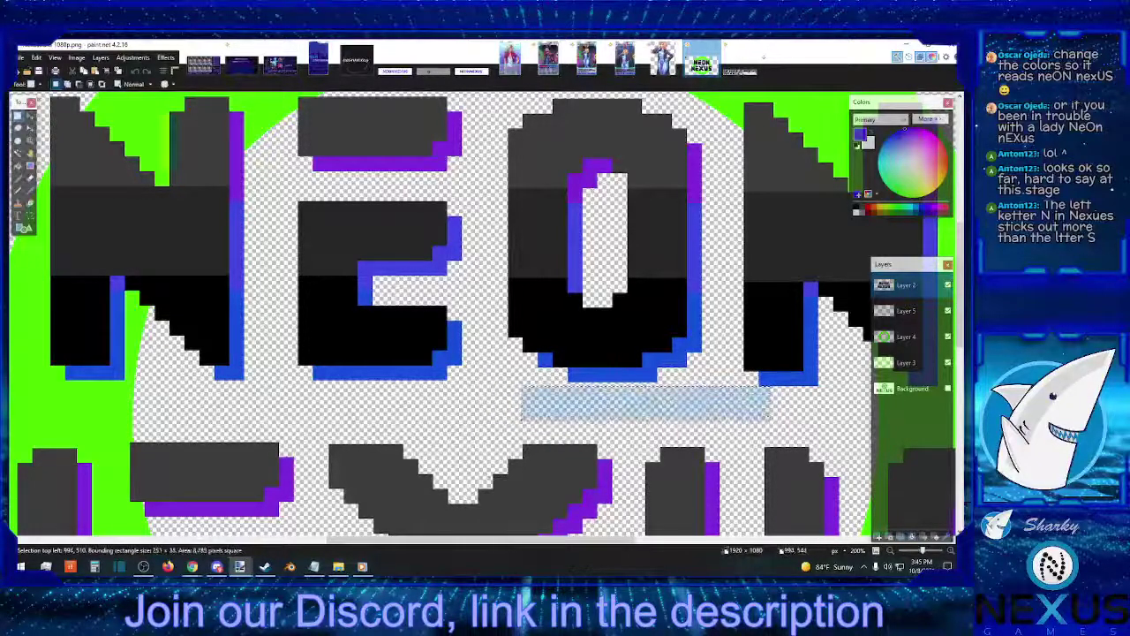
# Select the last N of NEON and move it up a few pixels towards the baseline of the neighbouring letters.
pyautogui.moveTo(521, 419); pyautogui.dragTo(331, 437)
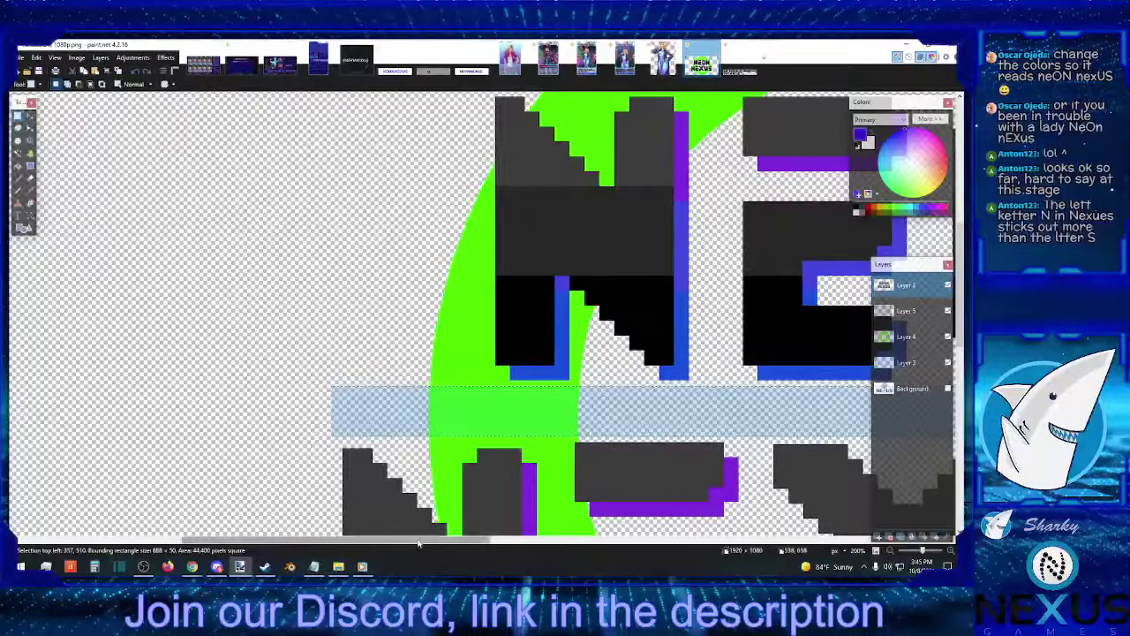
pyautogui.moveTo(419, 540); pyautogui.dragTo(604, 541)
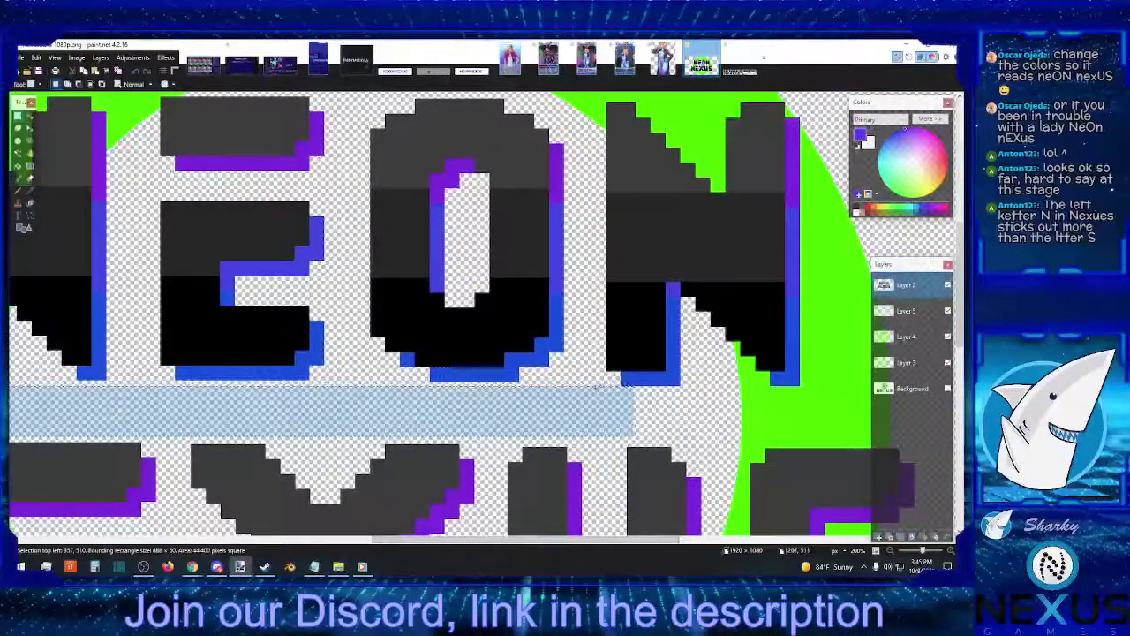
pyautogui.moveTo(587, 393); pyautogui.dragTo(835, 102)
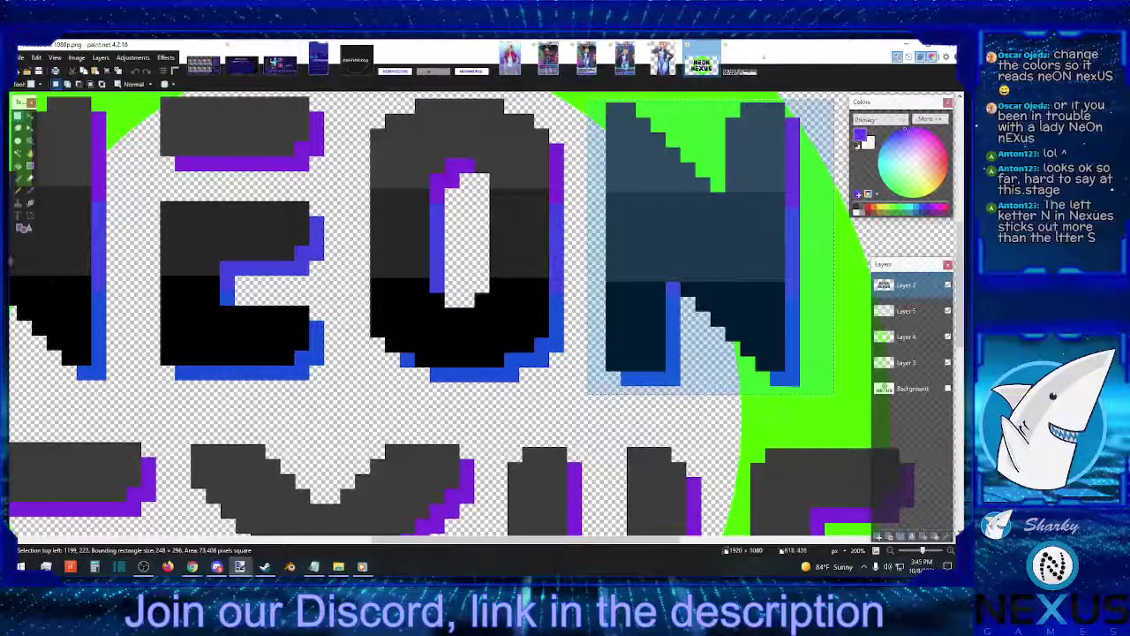
pyautogui.press('m')
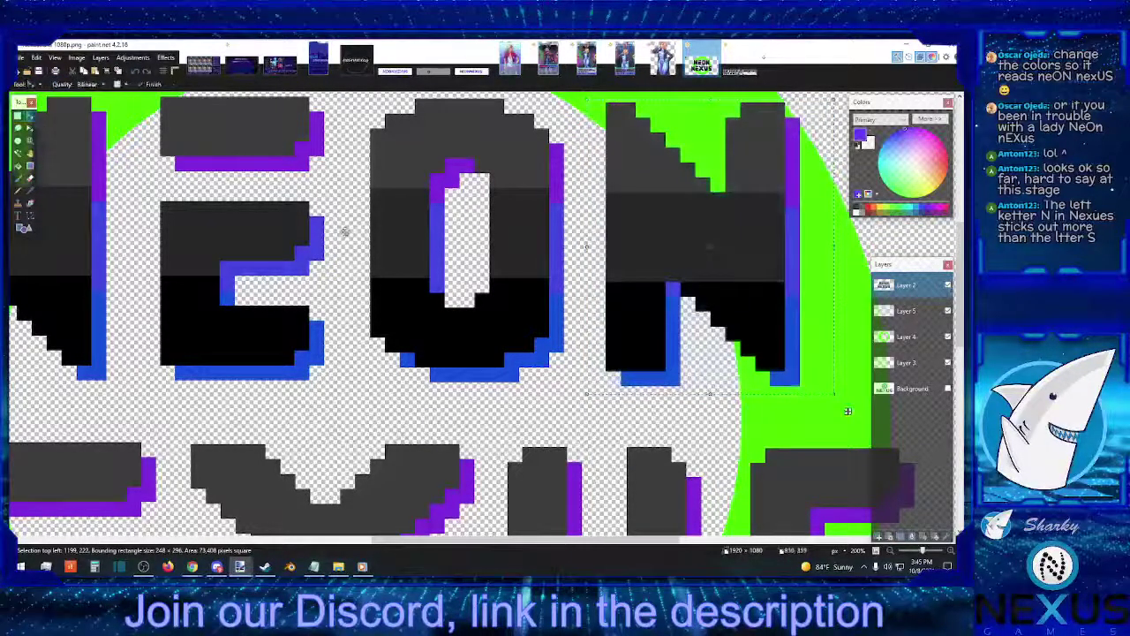
pyautogui.moveTo(848, 411); pyautogui.dragTo(848, 406)
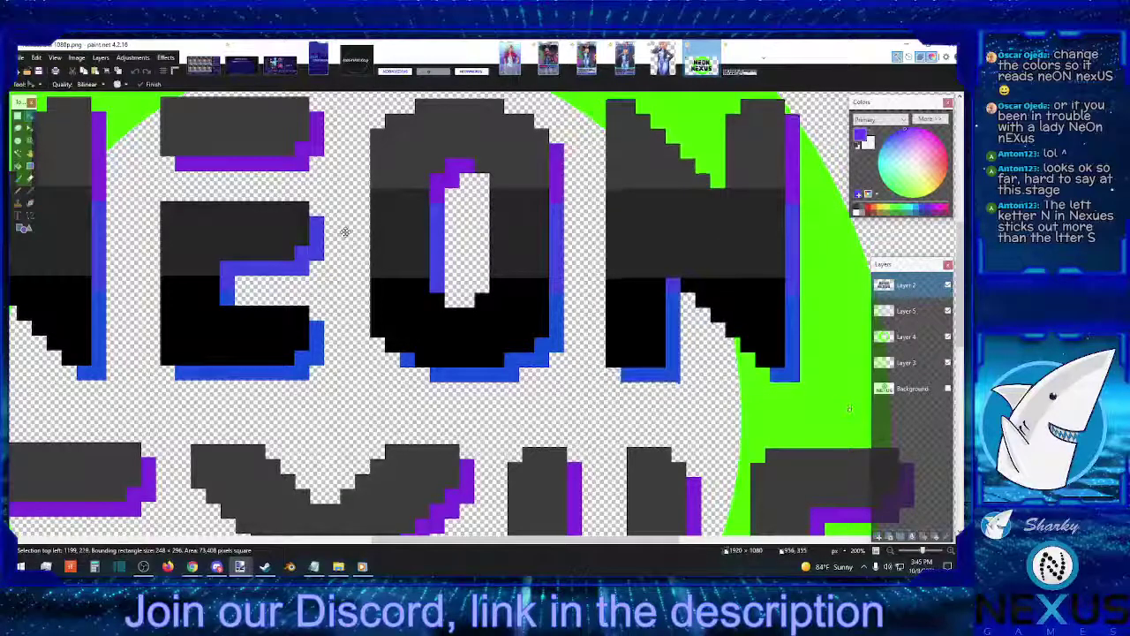
# Check the NEON baseline with a selection strip and move the O and last N up slightly to match the E.
pyautogui.click(18, 116)
pyautogui.click(636, 394)
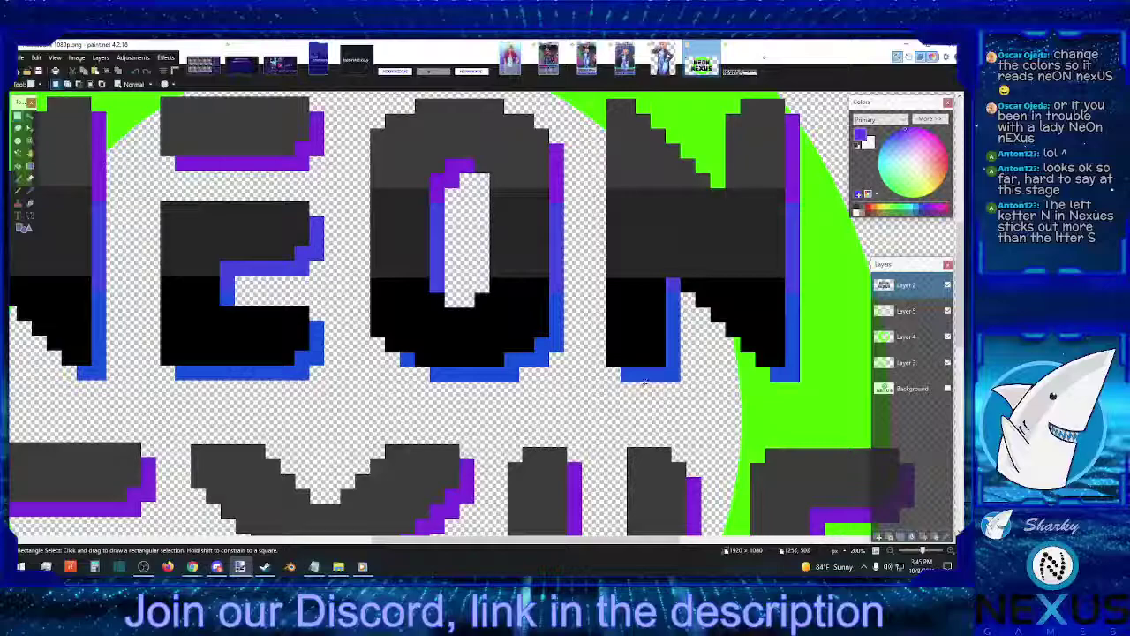
pyautogui.moveTo(647, 382); pyautogui.dragTo(43, 433)
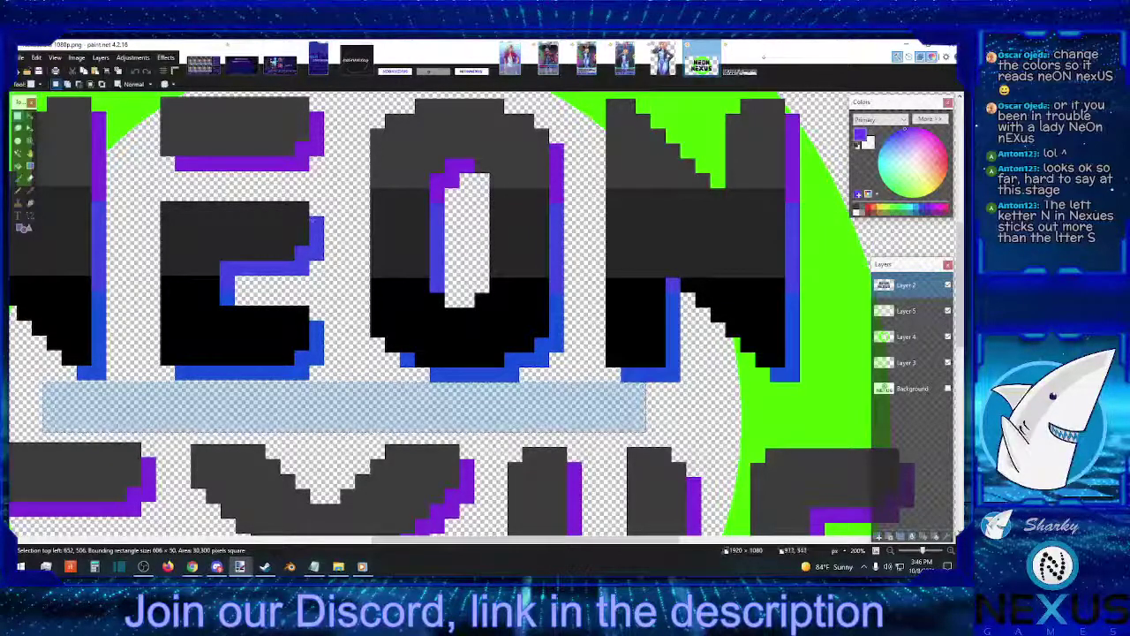
pyautogui.moveTo(361, 99); pyautogui.dragTo(837, 420)
pyautogui.press('m')
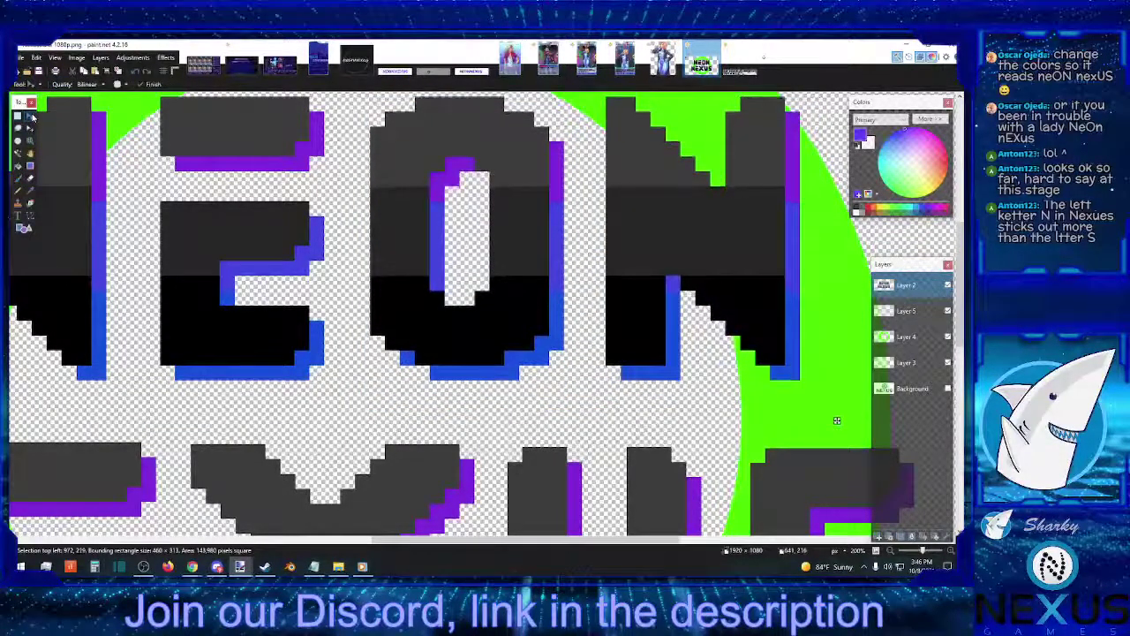
# Check the baselines of NEON and NEXUS with thin rectangular selections beneath the letters, and clear the selection.
pyautogui.press('s')
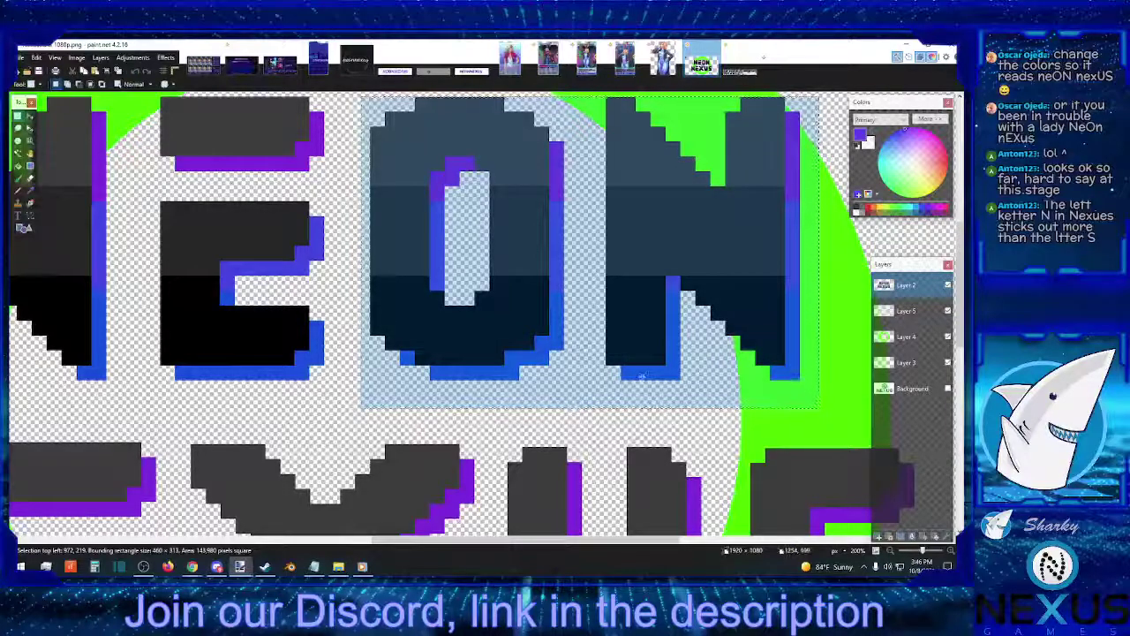
pyautogui.click(644, 380)
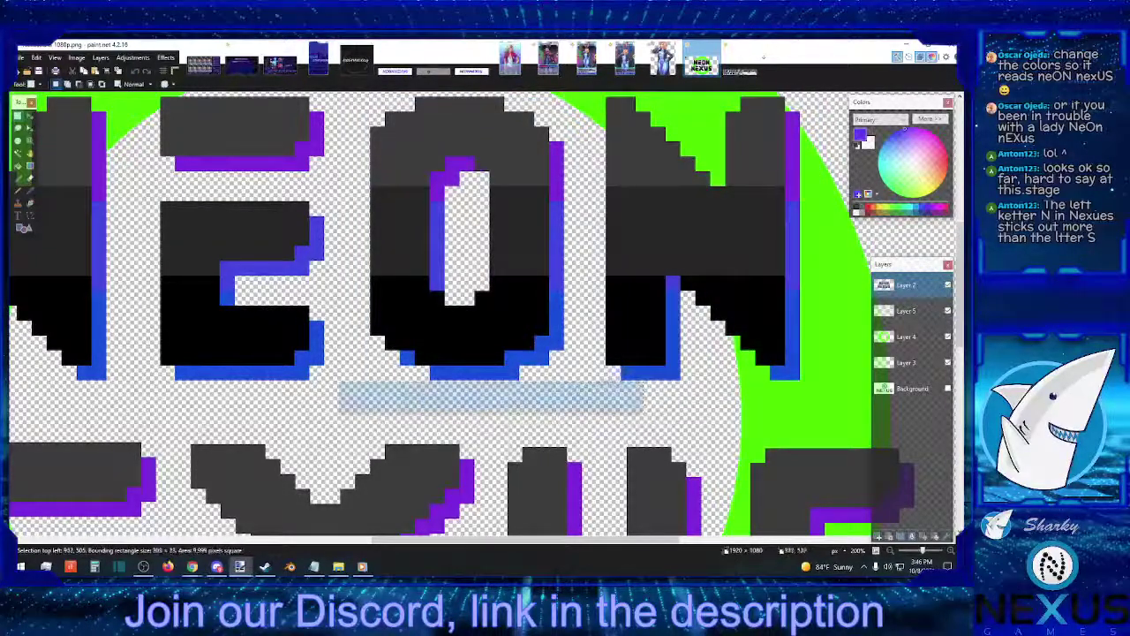
pyautogui.moveTo(636, 377); pyautogui.dragTo(565, 383)
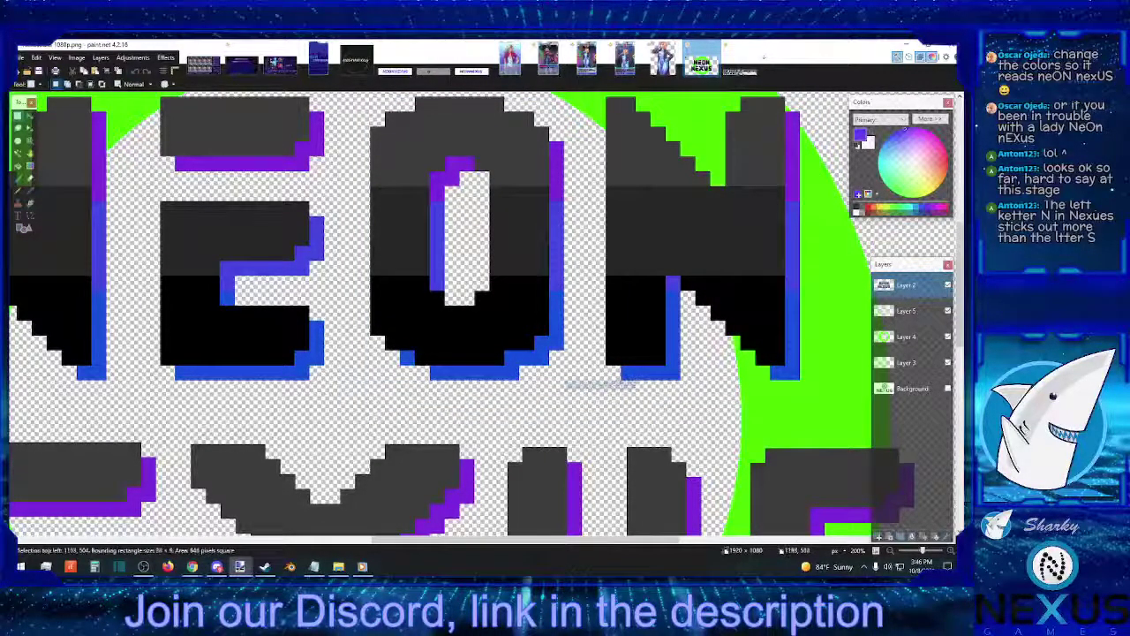
pyautogui.moveTo(367, 404); pyautogui.dragTo(212, 424)
pyautogui.moveTo(388, 539); pyautogui.dragTo(521, 541)
pyautogui.click(341, 222)
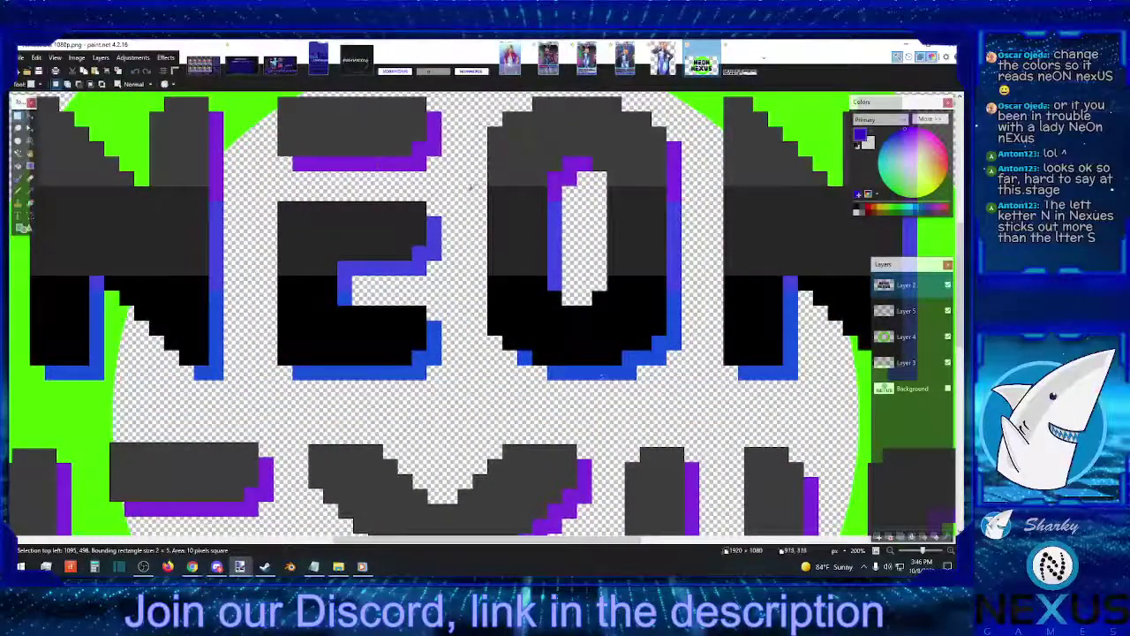
pyautogui.scroll(-3, 523, 307)
pyautogui.scroll(-2, 523, 307)
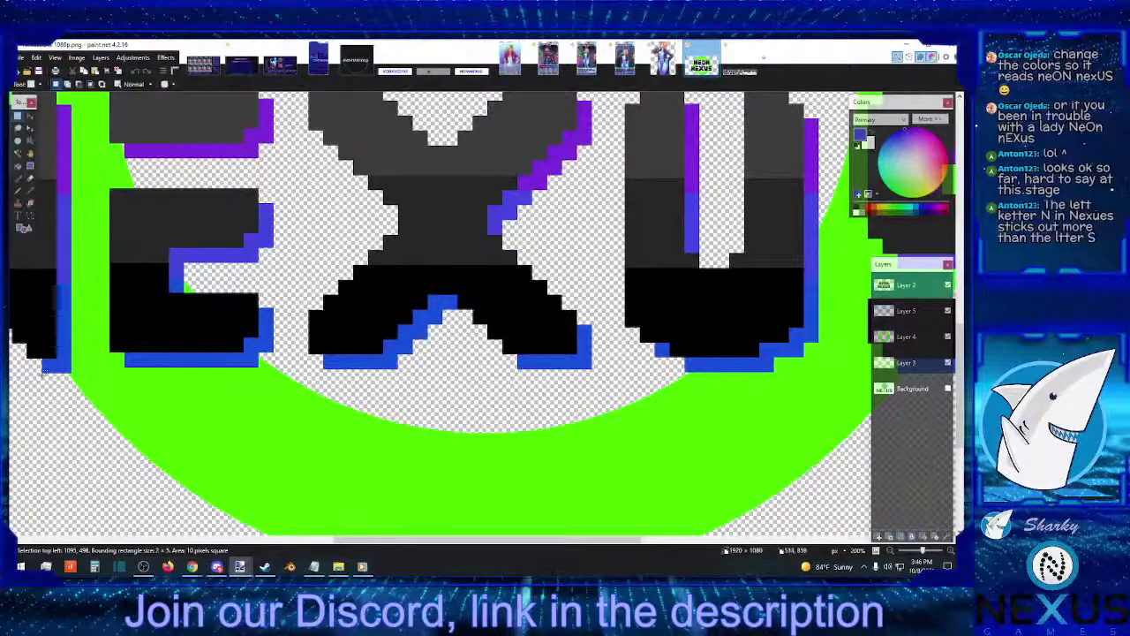
pyautogui.moveTo(53, 374); pyautogui.dragTo(55, 376)
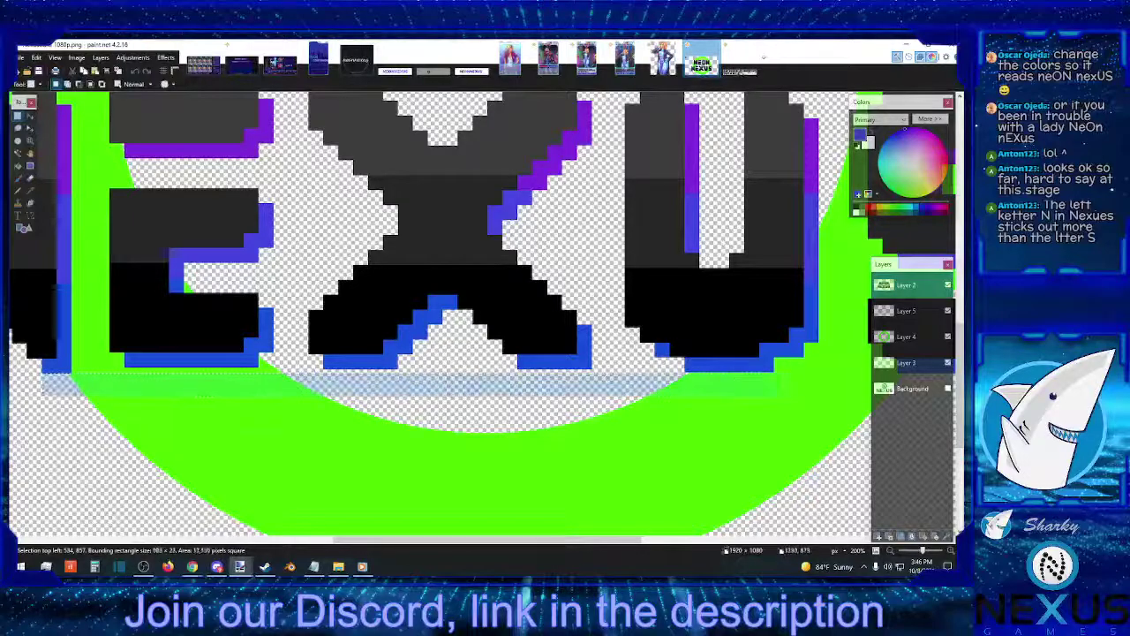
pyautogui.moveTo(870, 403); pyautogui.dragTo(642, 442)
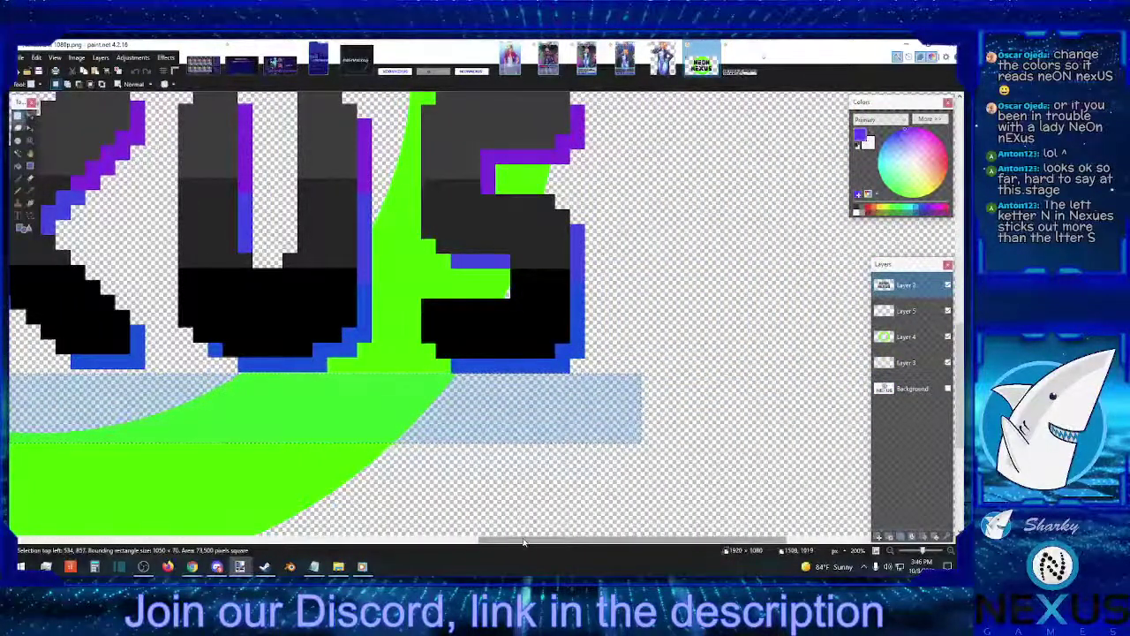
pyautogui.moveTo(546, 545); pyautogui.dragTo(422, 545)
pyautogui.hotkey('ctrl', 'd')
# Select the E, X and U of NEXUS together and move them down 1 px.
pyautogui.scroll(3, 67, 219)
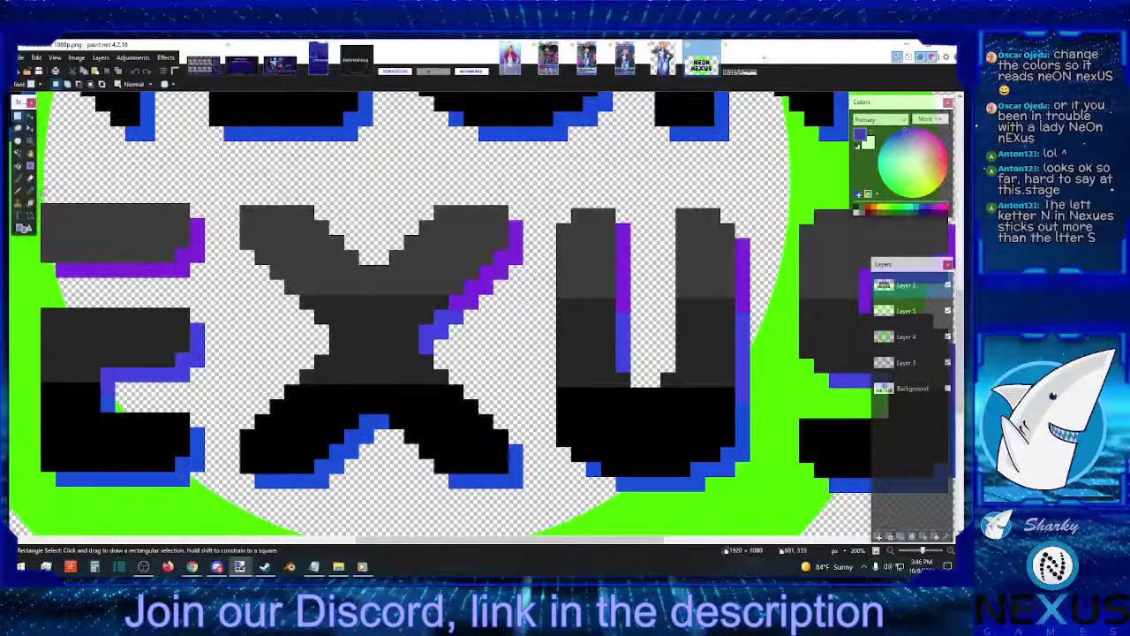
pyautogui.moveTo(41, 202); pyautogui.dragTo(156, 397)
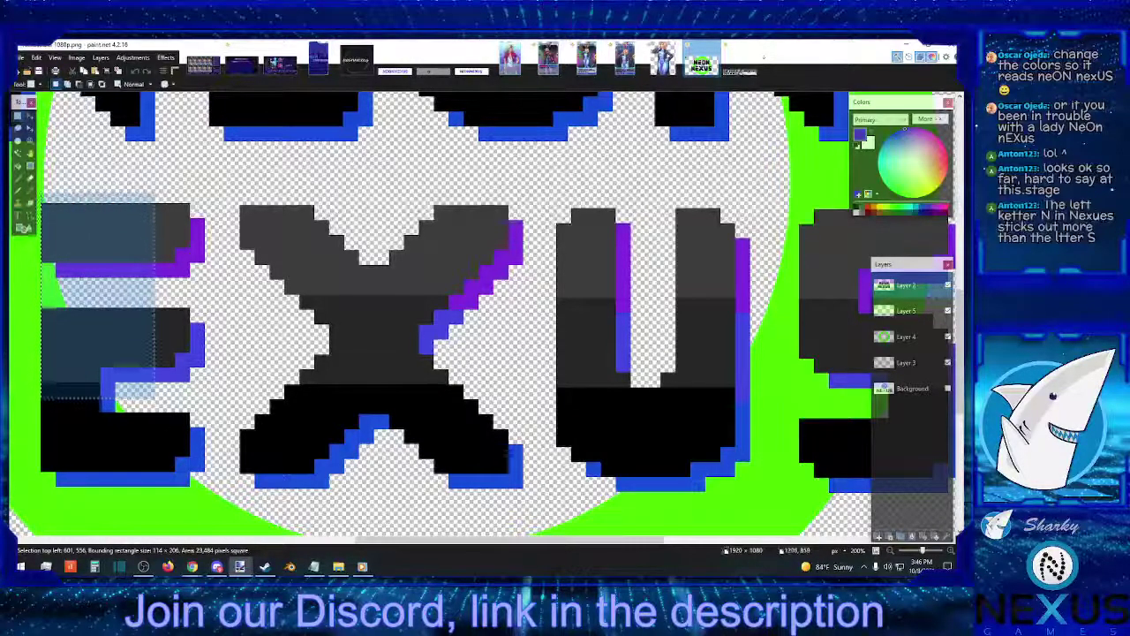
pyautogui.moveTo(39, 190); pyautogui.dragTo(770, 508)
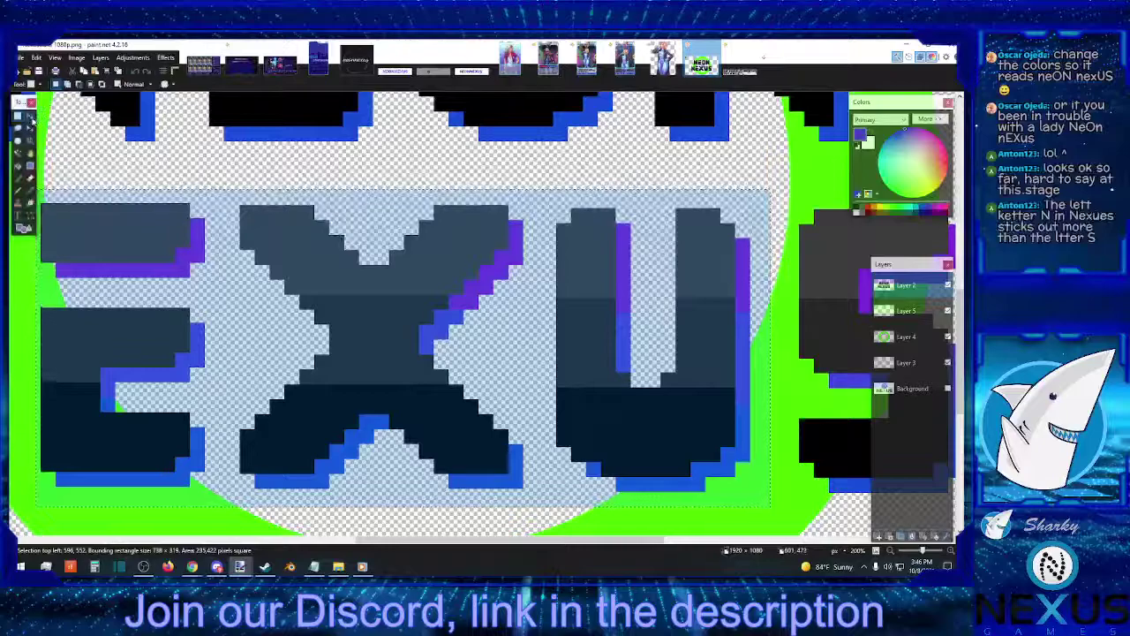
pyautogui.click(32, 116)
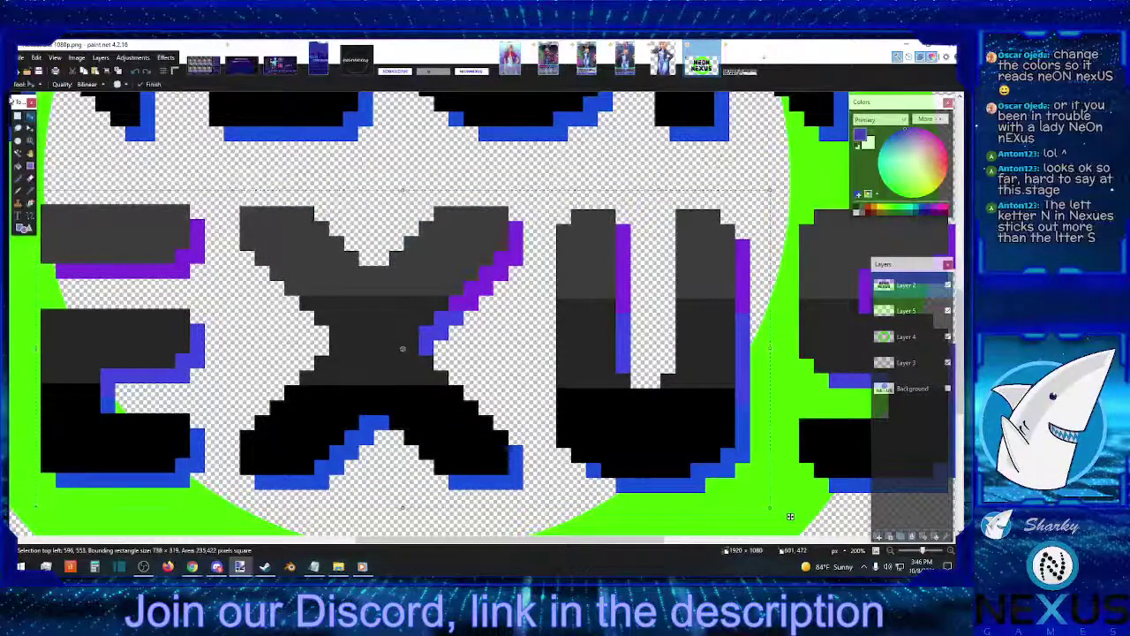
# Compare the NEXUS letters along their baseline and move the E and X down about 5 px to match the N.
pyautogui.click(19, 103)
pyautogui.scroll(-3, 403, 349)
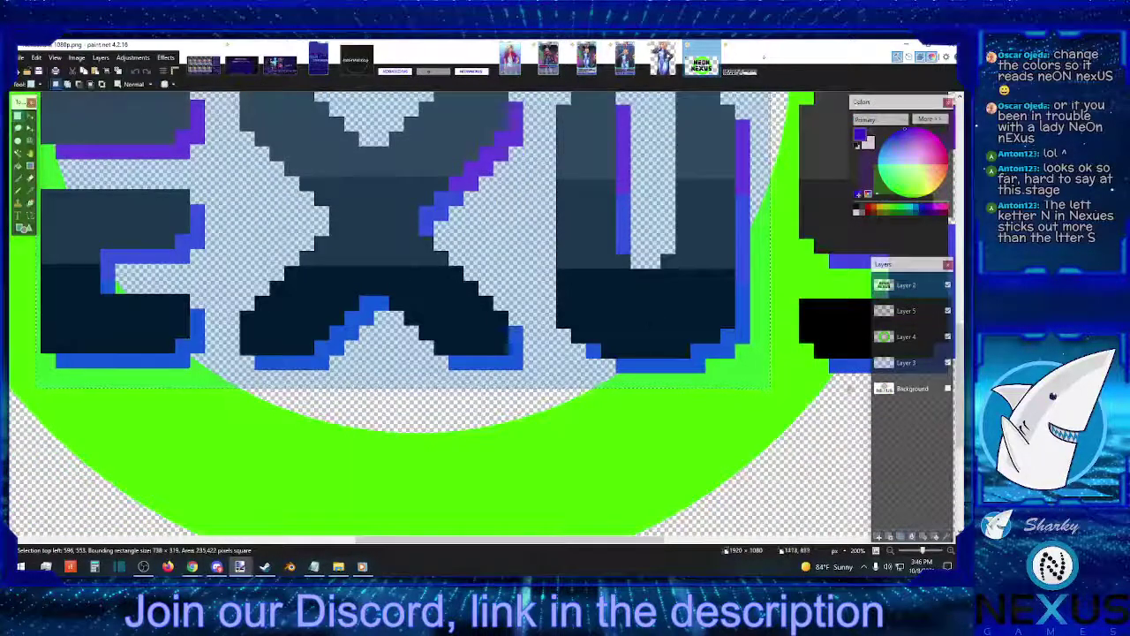
pyautogui.moveTo(850, 373); pyautogui.dragTo(7, 462)
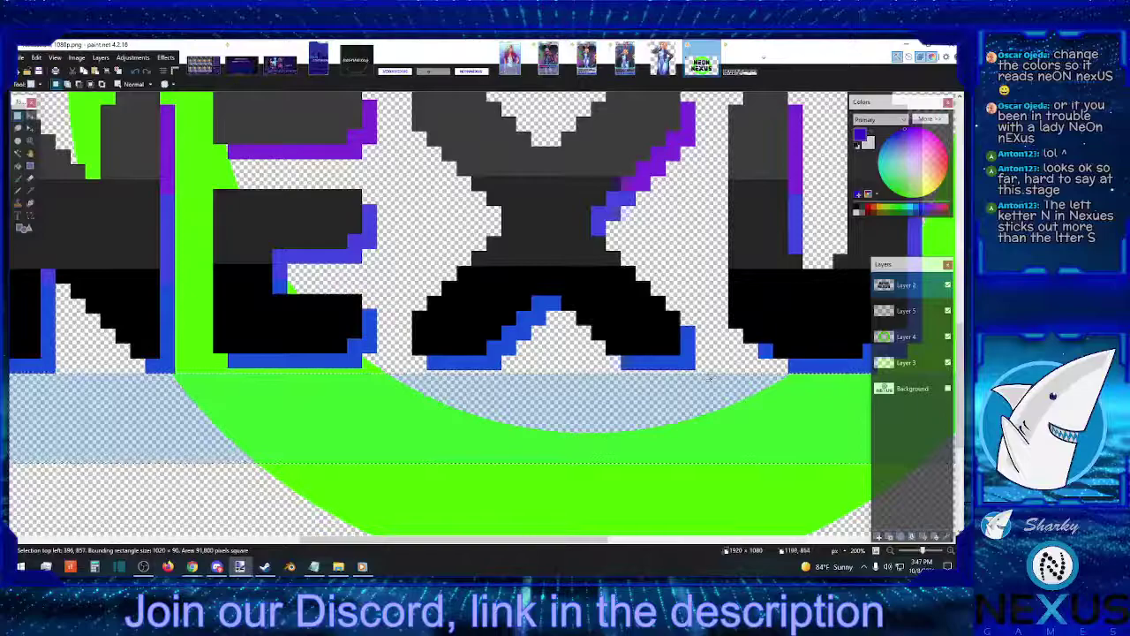
pyautogui.hotkey('ctrl', 'd')
pyautogui.moveTo(703, 375); pyautogui.dragTo(208, 452)
pyautogui.scroll(-3, 303, 377)
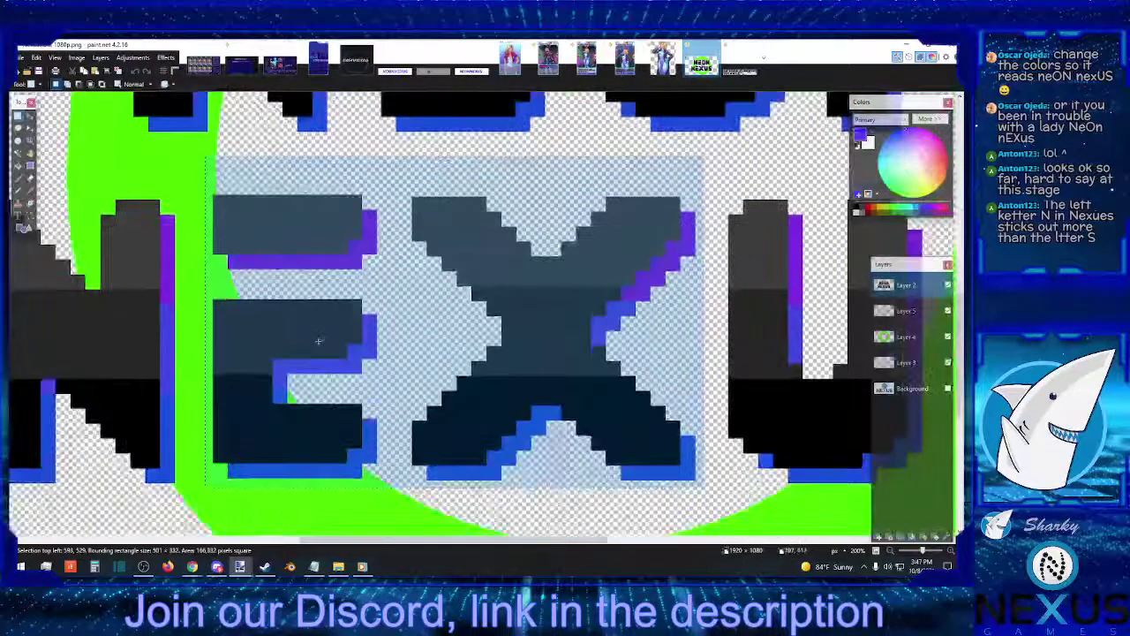
pyautogui.click(31, 118)
pyautogui.moveTo(721, 499); pyautogui.dragTo(721, 503)
pyautogui.press('m')
pyautogui.press('s')
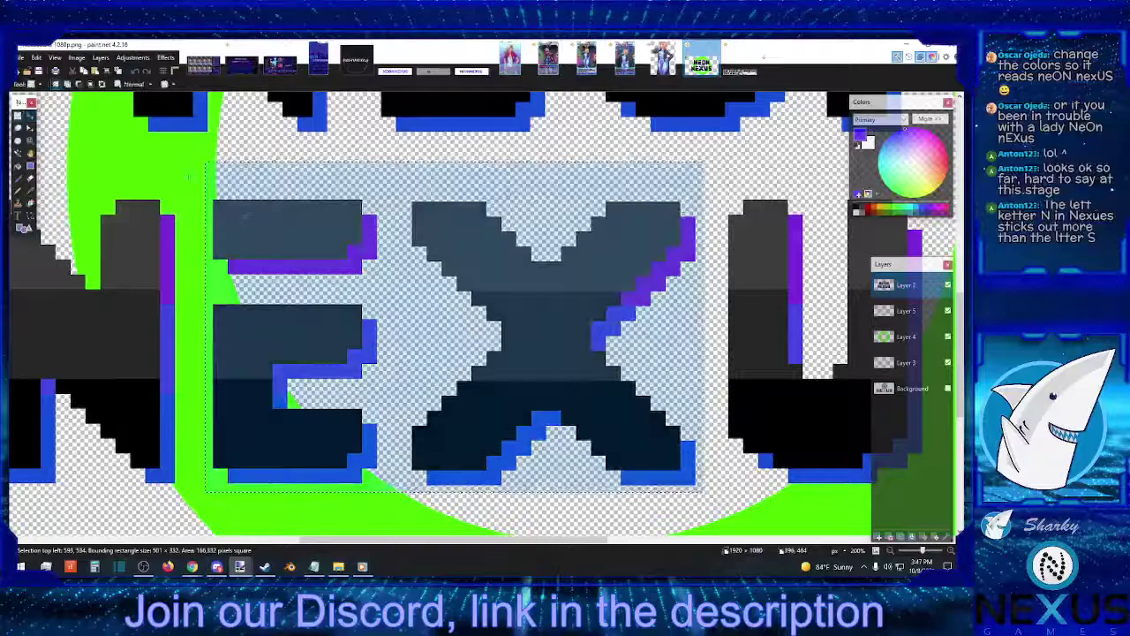
# Check the NEXUS baseline with a selection strip, select only the X and nudge it up 1 px.
pyautogui.scroll(-3, 166, 299)
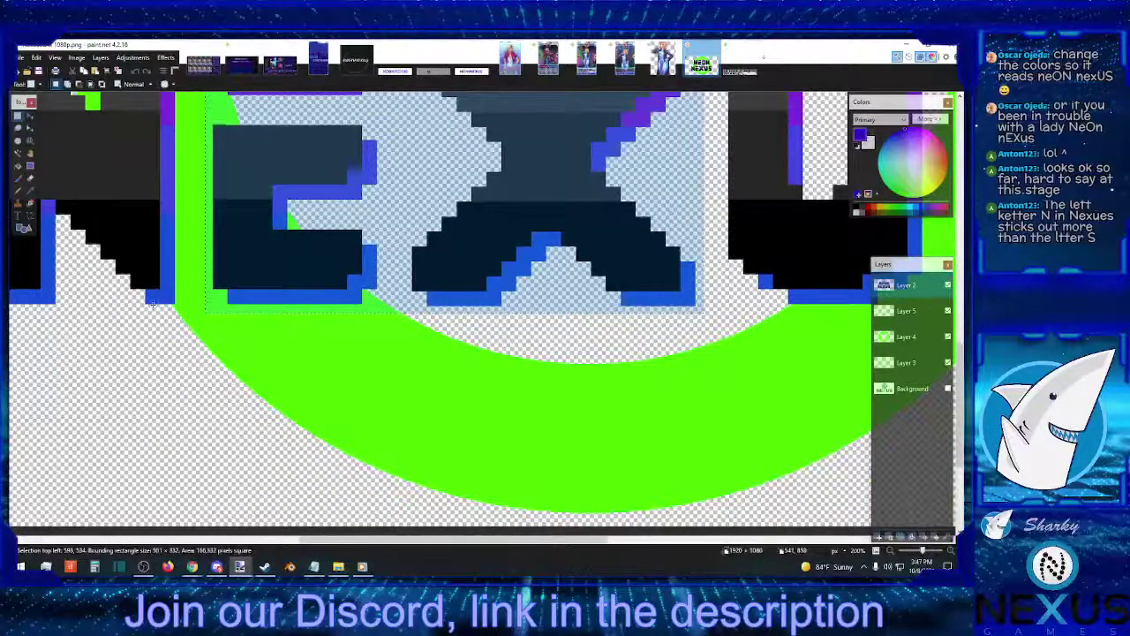
pyautogui.moveTo(154, 304); pyautogui.dragTo(865, 343)
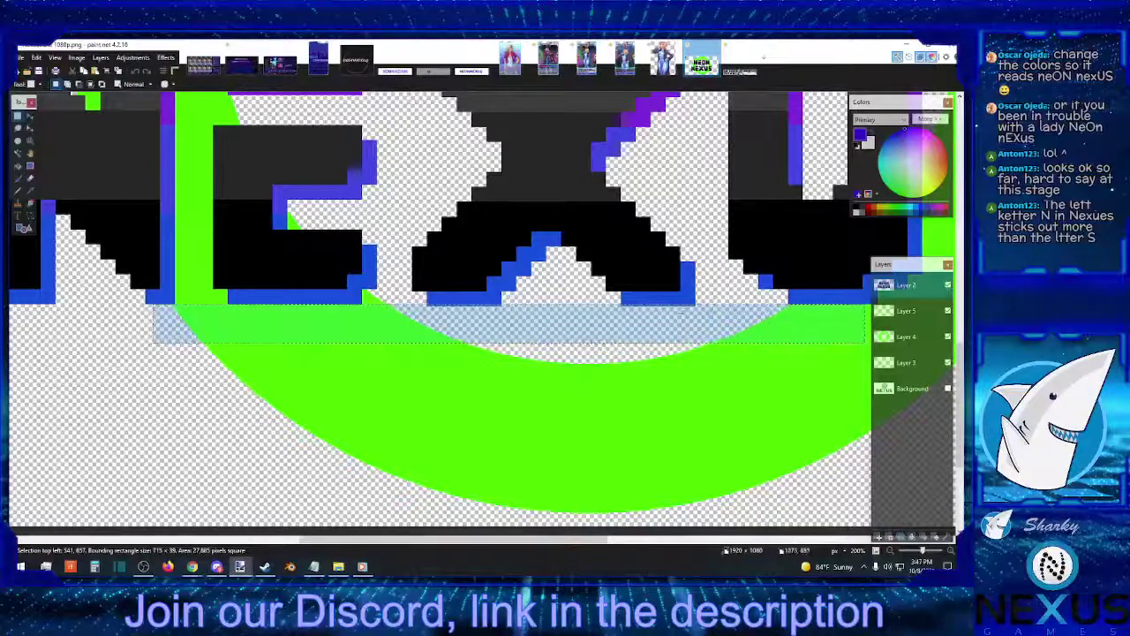
pyautogui.moveTo(481, 186); pyautogui.dragTo(400, 469)
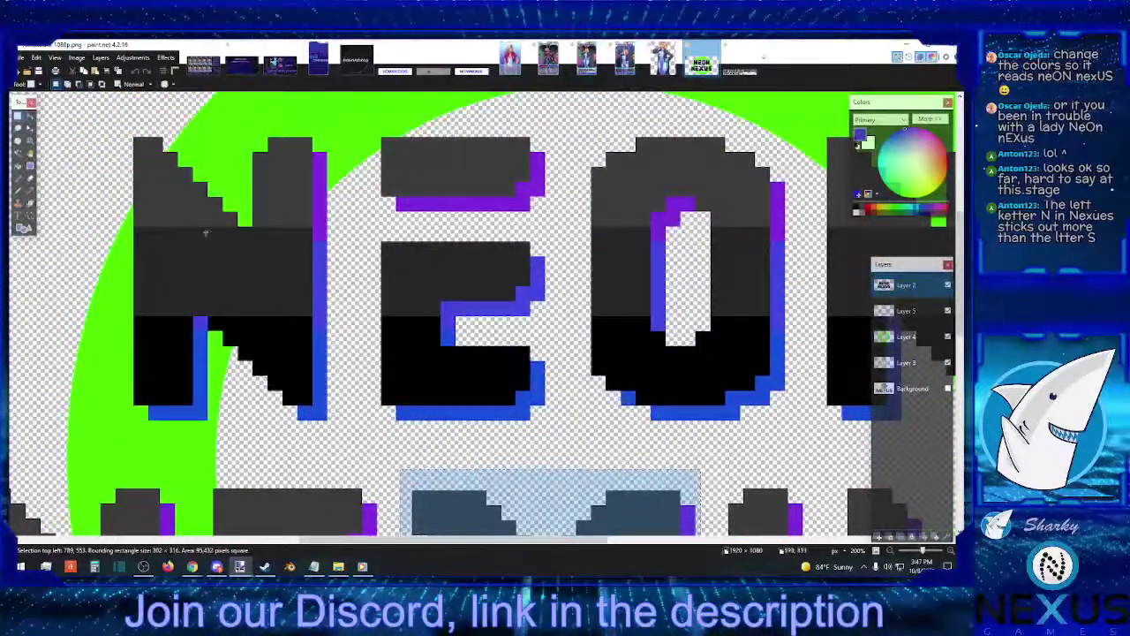
pyautogui.click(28, 119)
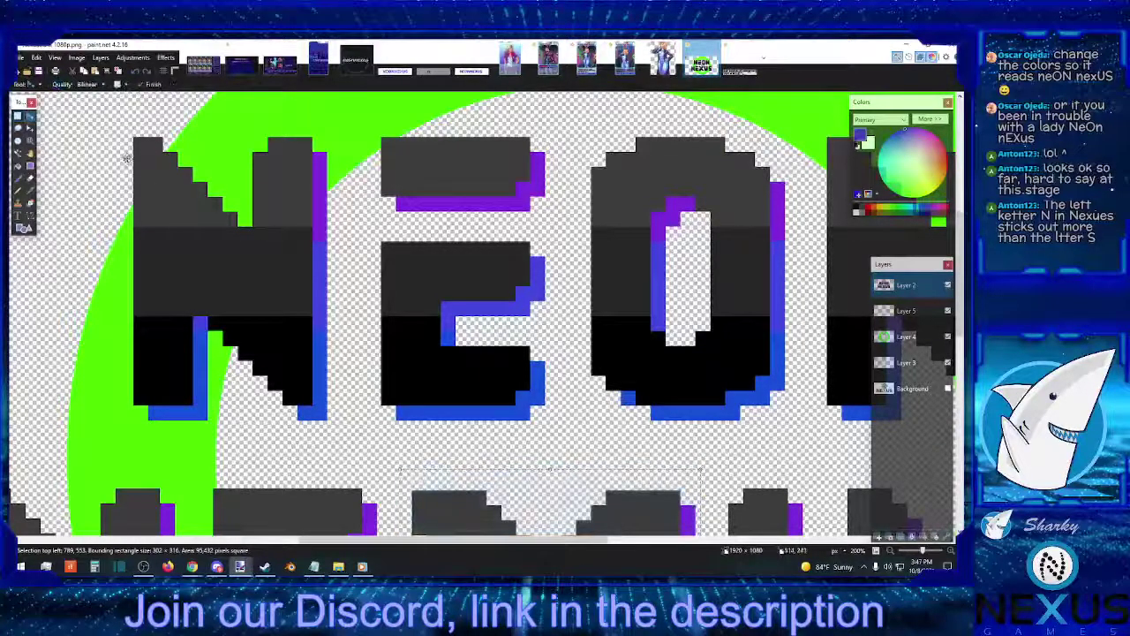
pyautogui.scroll(-5, 484, 373)
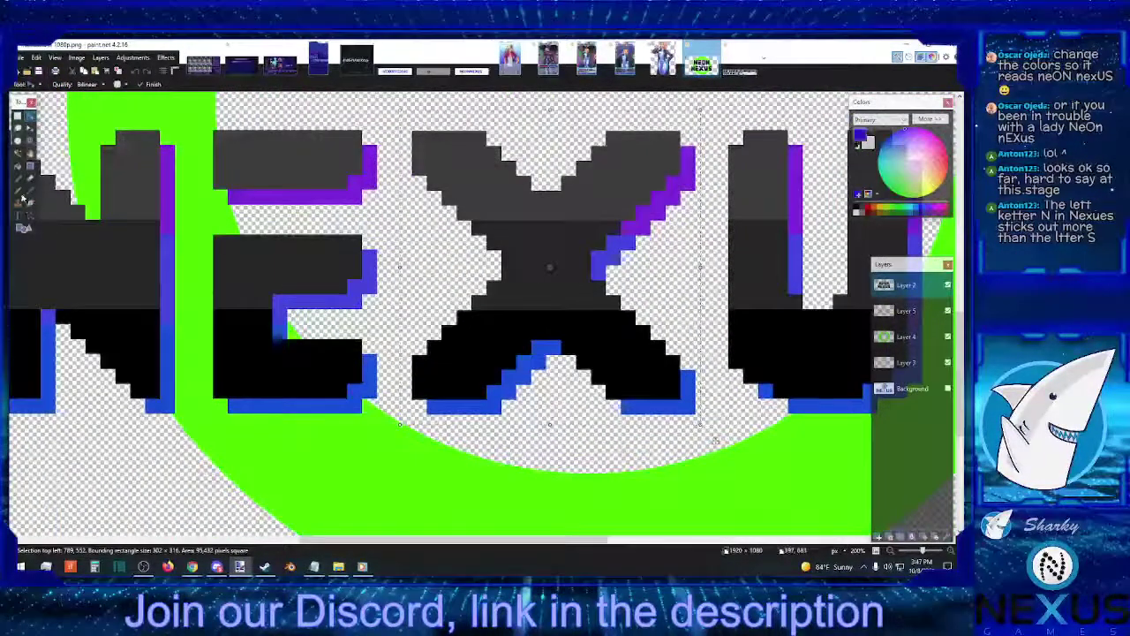
pyautogui.press('s')
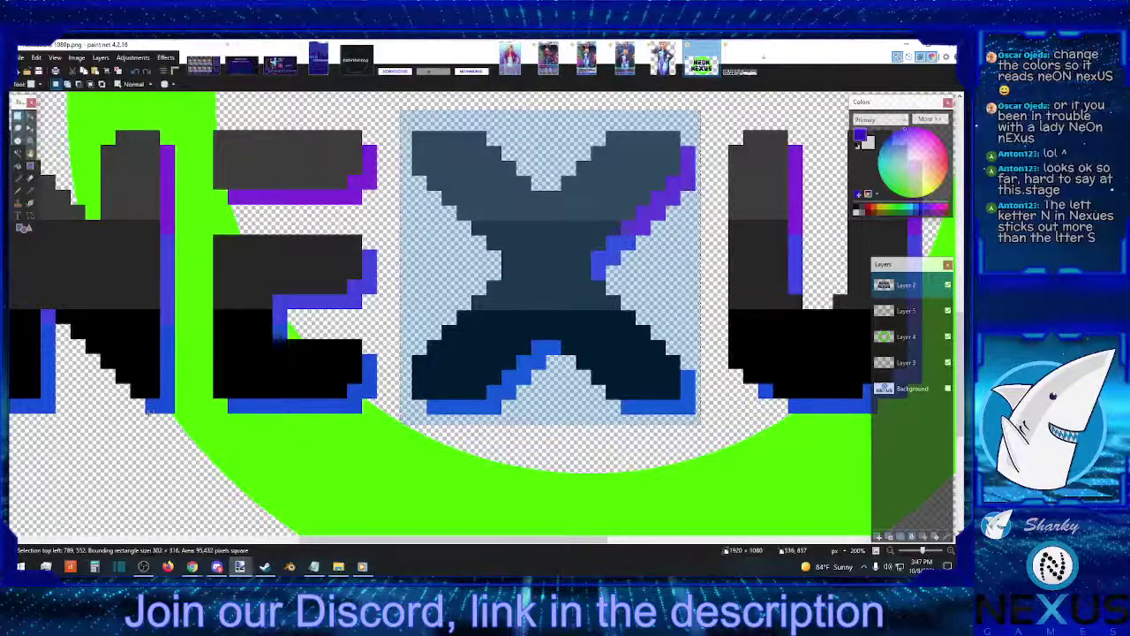
# Recheck the NEXUS baseline up close, clear the selection strip, and reselect the X to nudge it up another 1 px.
pyautogui.moveTo(150, 410); pyautogui.dragTo(875, 436)
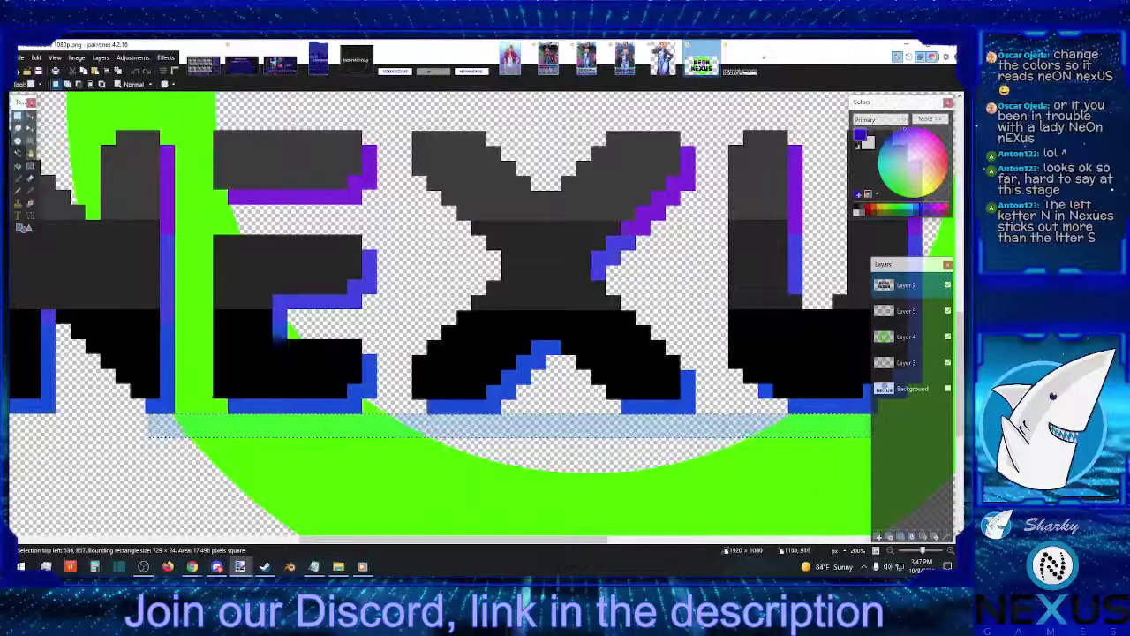
pyautogui.hotkey('ctrl', '+')
pyautogui.scroll(-3, 765, 464)
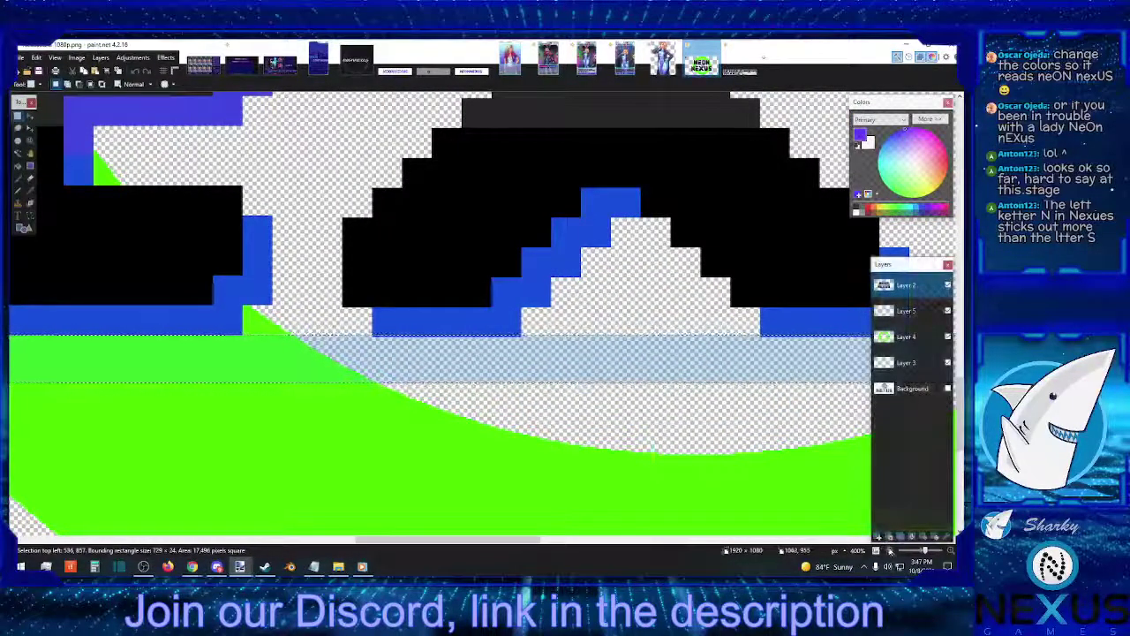
pyautogui.hotkey('ctrl', '-')
pyautogui.hotkey('ctrl', '-')
pyautogui.hotkey('ctrl', '-')
pyautogui.hotkey('ctrl', 'd')
pyautogui.scroll(2, 668, 395)
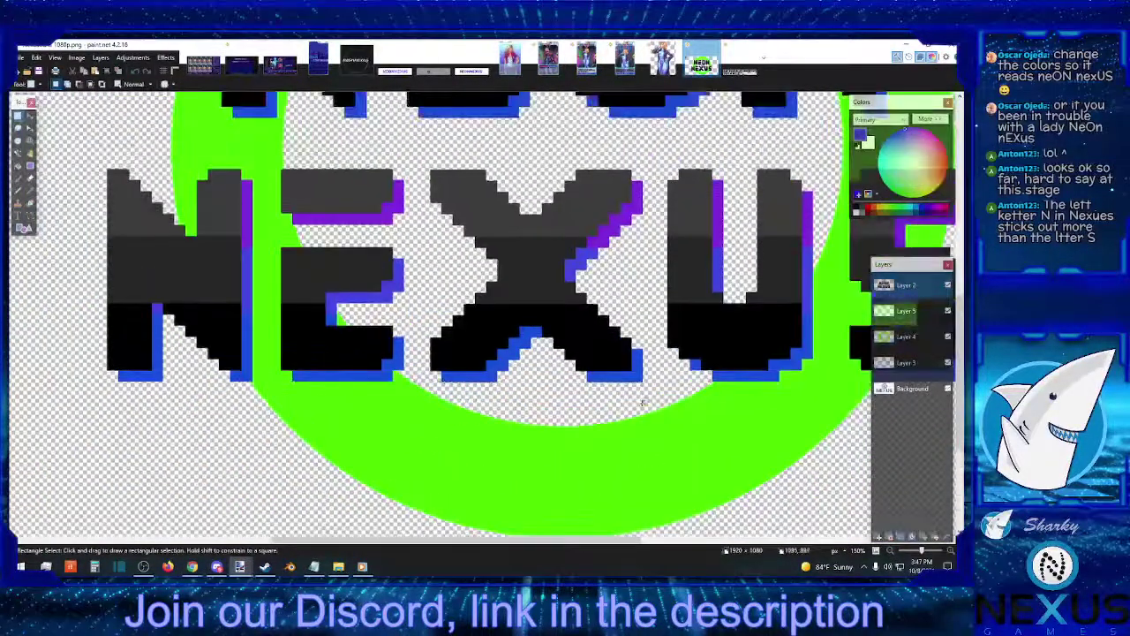
pyautogui.moveTo(647, 396); pyautogui.dragTo(427, 168)
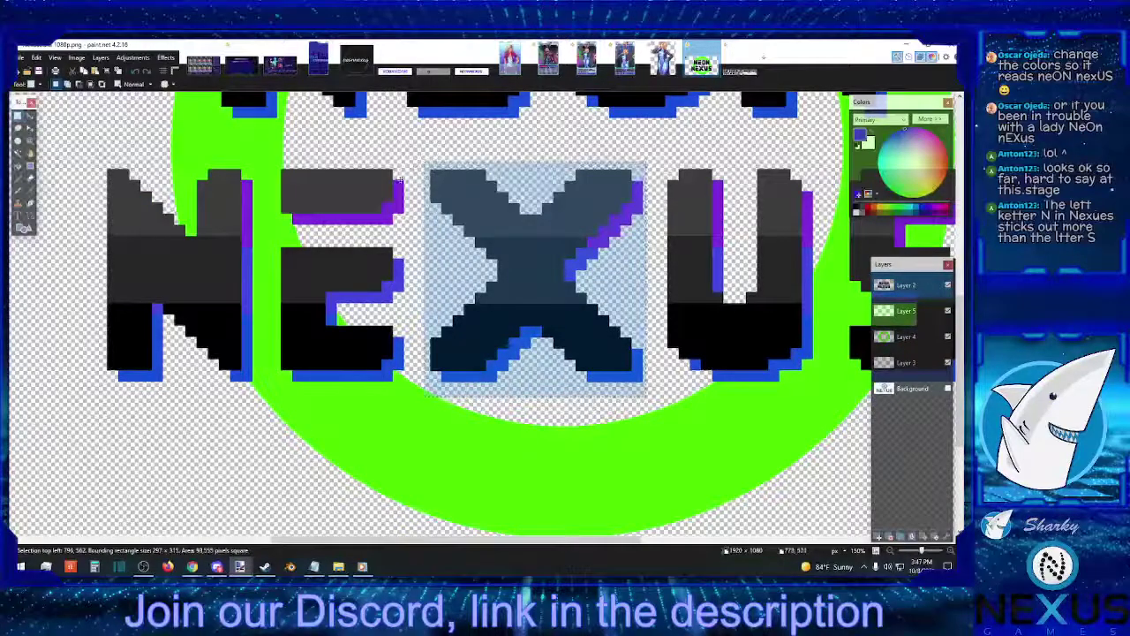
pyautogui.click(18, 115)
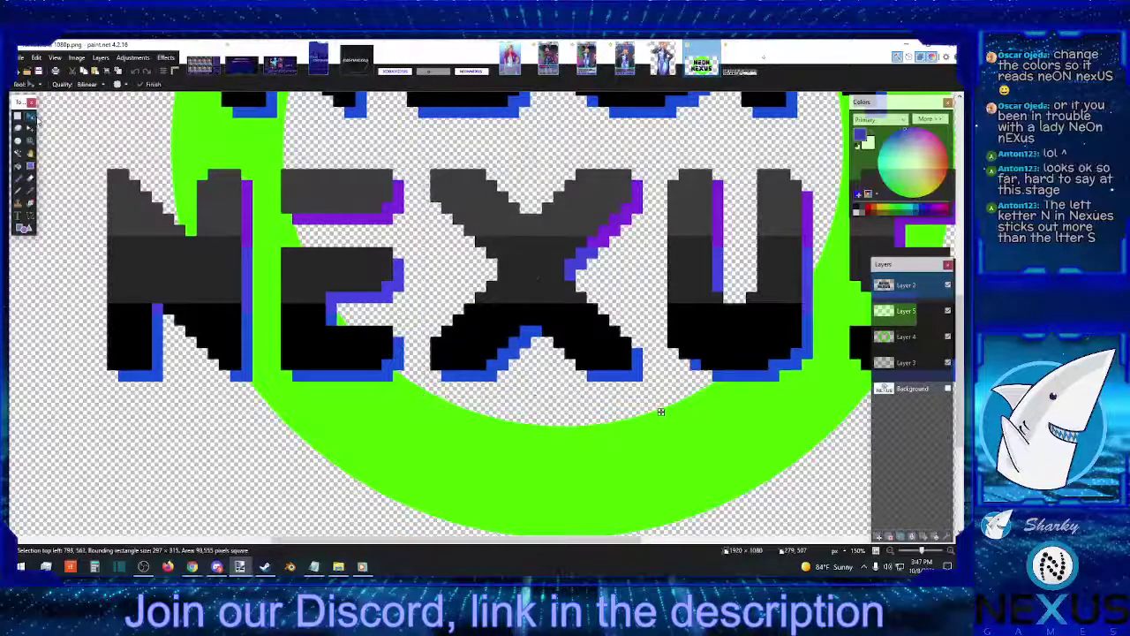
pyautogui.press('s')
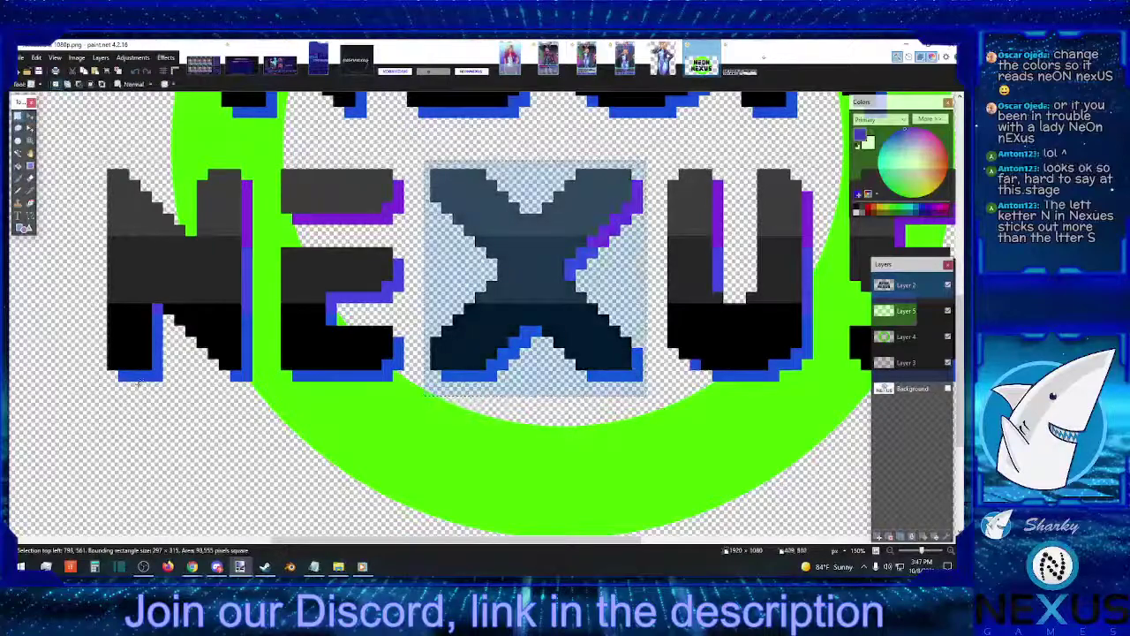
# Check the NEXUS baseline with a selection strip under the letters, clear it, and compare both words at different magnifications.
pyautogui.moveTo(135, 380); pyautogui.dragTo(890, 425)
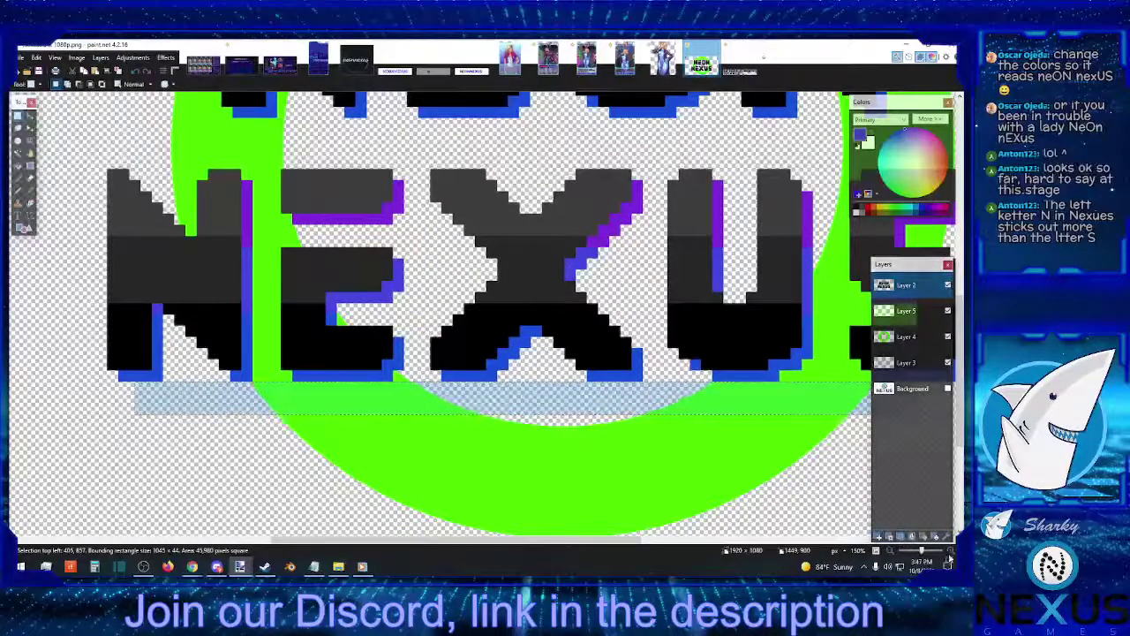
pyautogui.hotkey('ctrl', '+')
pyautogui.hotkey('ctrl', '+')
pyautogui.moveTo(573, 543); pyautogui.dragTo(597, 544)
pyautogui.click(626, 362)
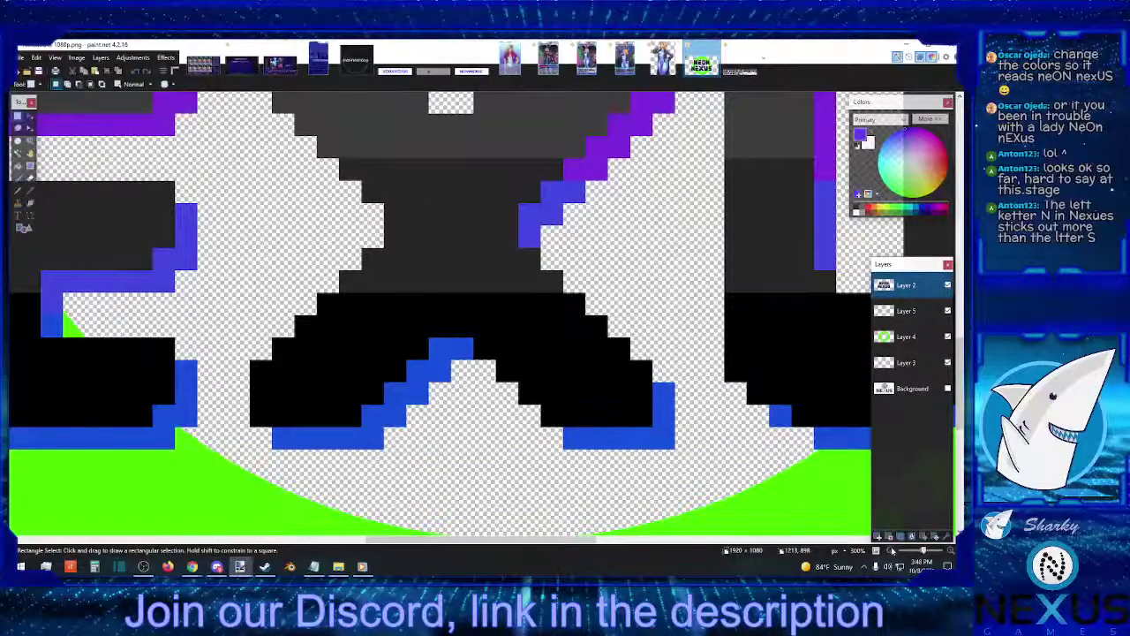
pyautogui.scroll(-3, 495, 397)
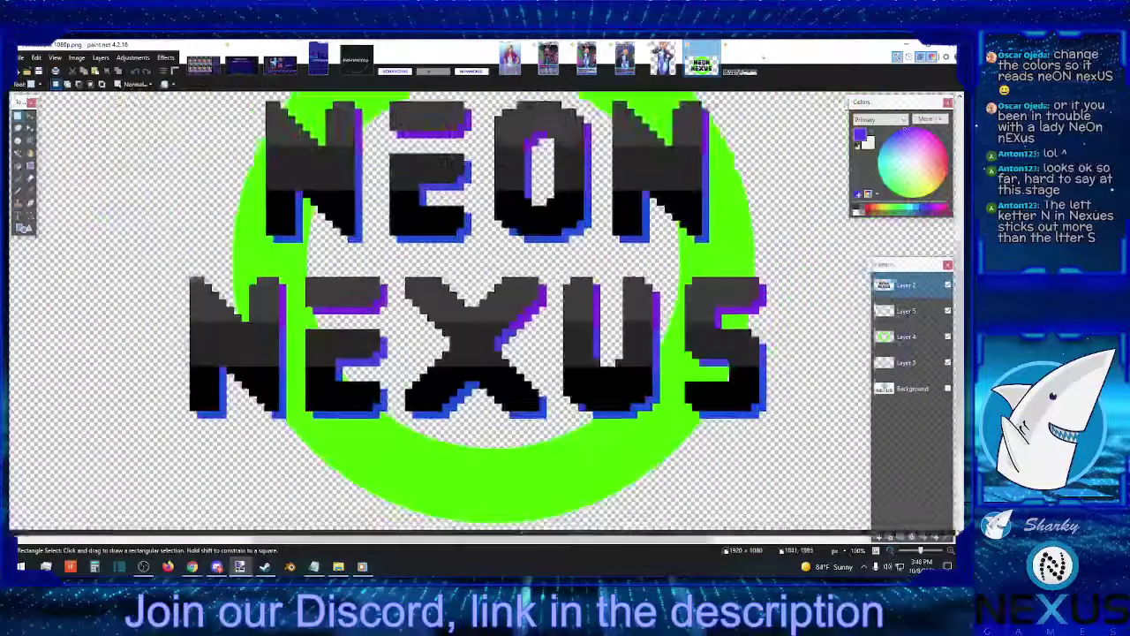
pyautogui.scroll(2, 523, 470)
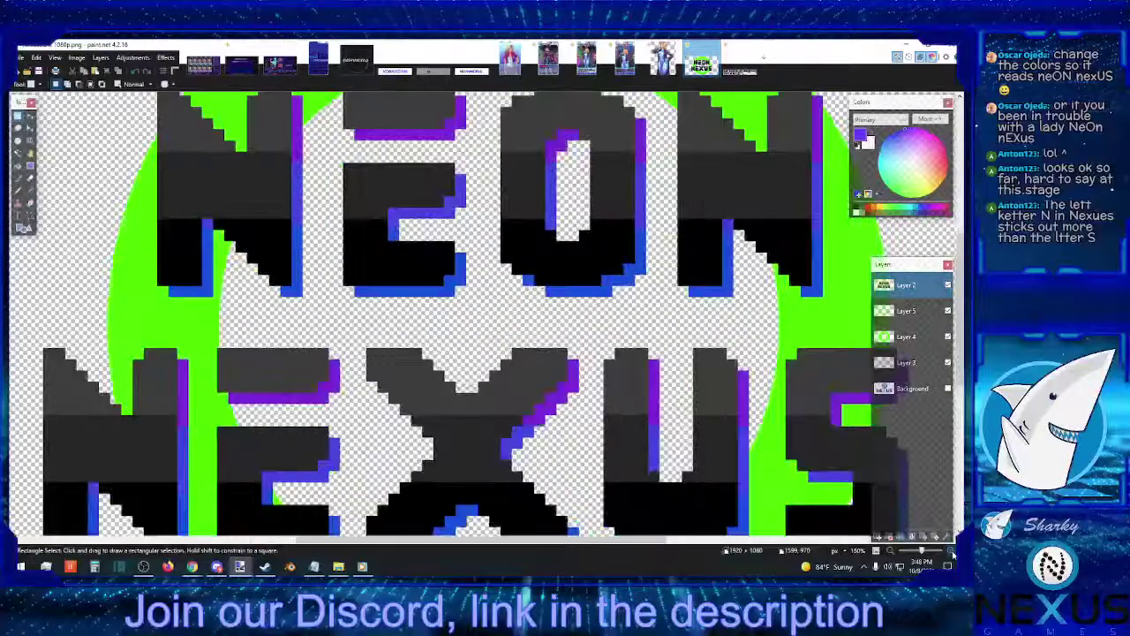
pyautogui.hotkey('ctrl', '+')
# Switch to the large alphabet sheet and measure the gap between the R and S with a small selection.
pyautogui.click(740, 60)
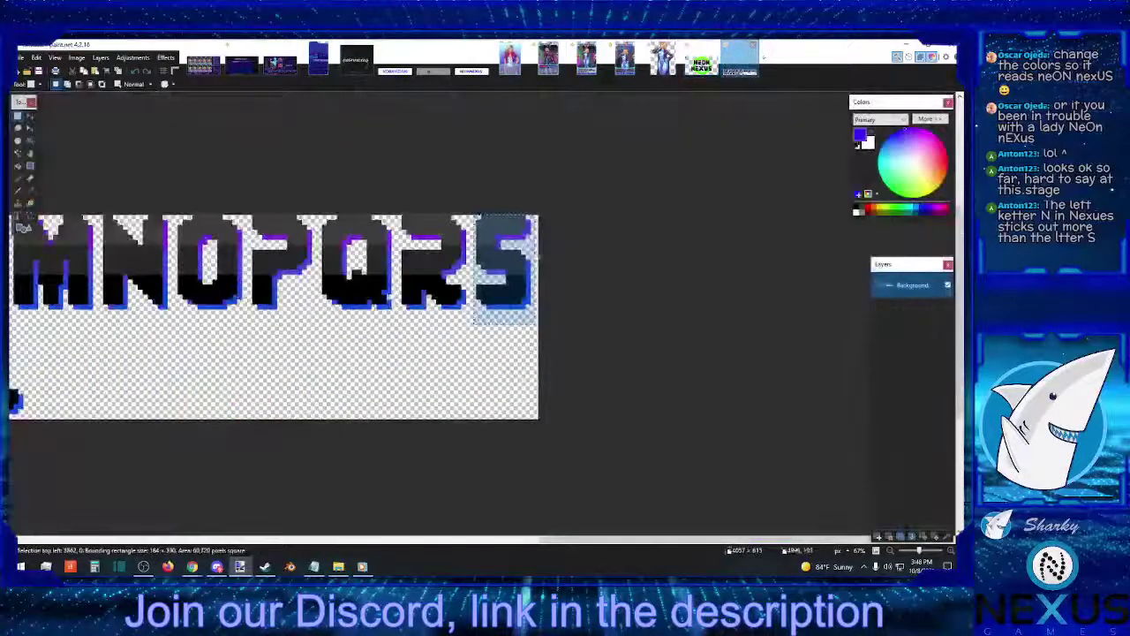
pyautogui.moveTo(468, 223); pyautogui.dragTo(469, 228)
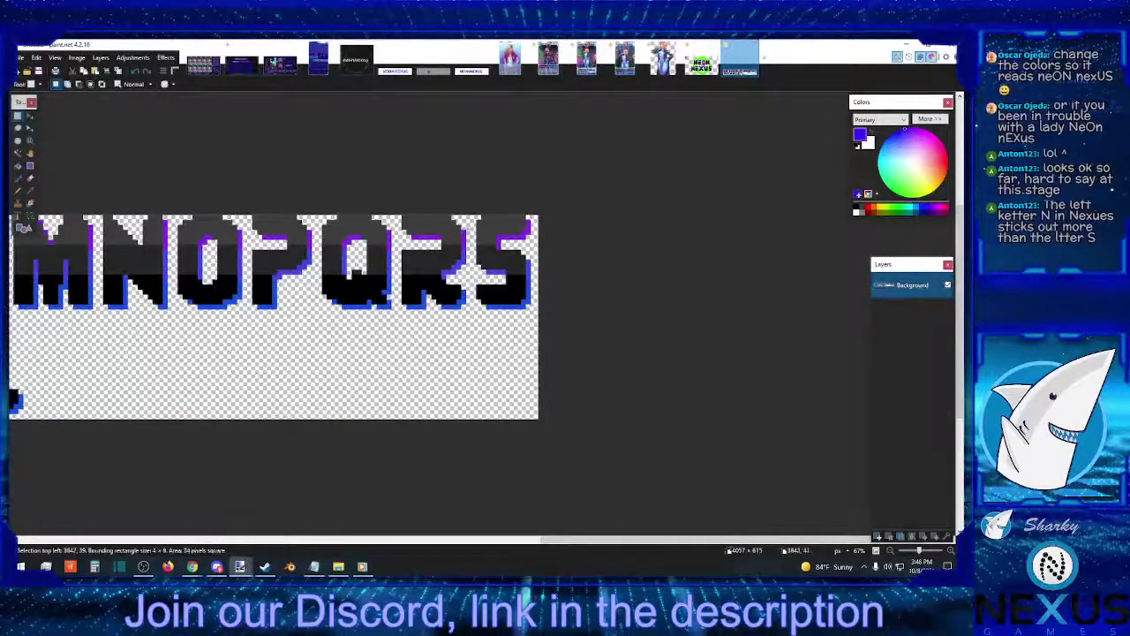
pyautogui.click(478, 265)
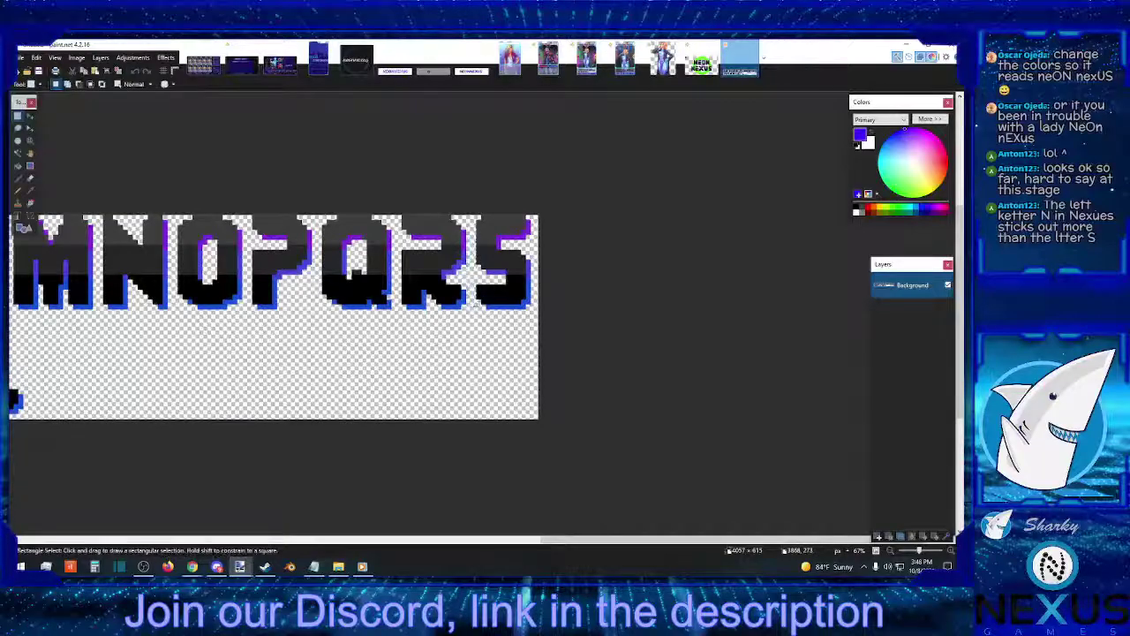
pyautogui.click(19, 72)
pyautogui.click(481, 365)
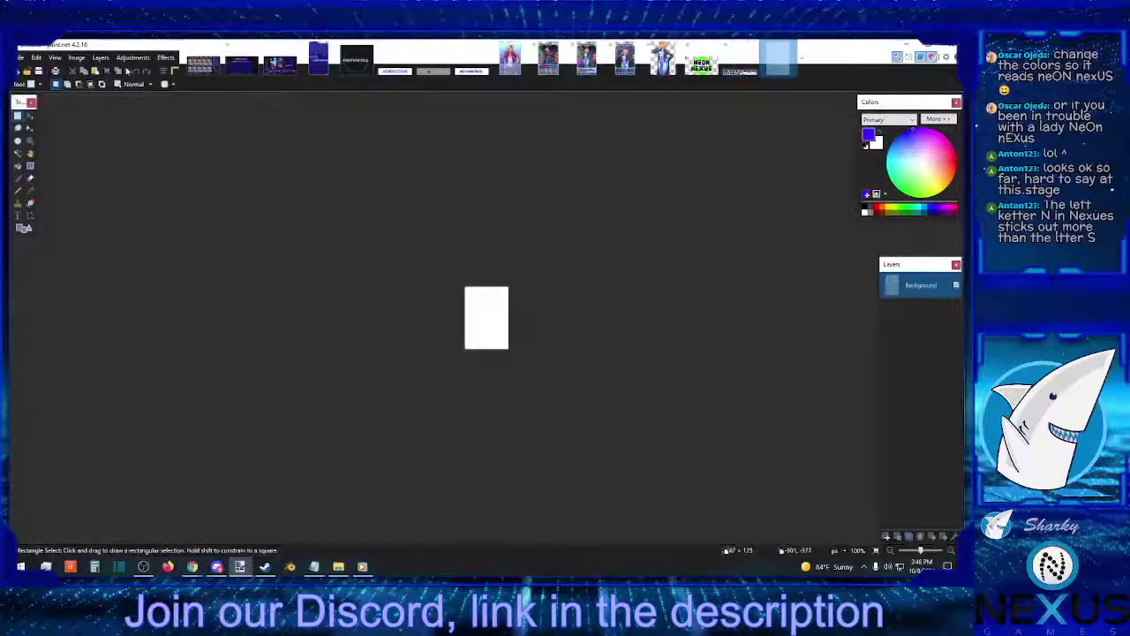
pyautogui.hotkey('ctrl', 'v')
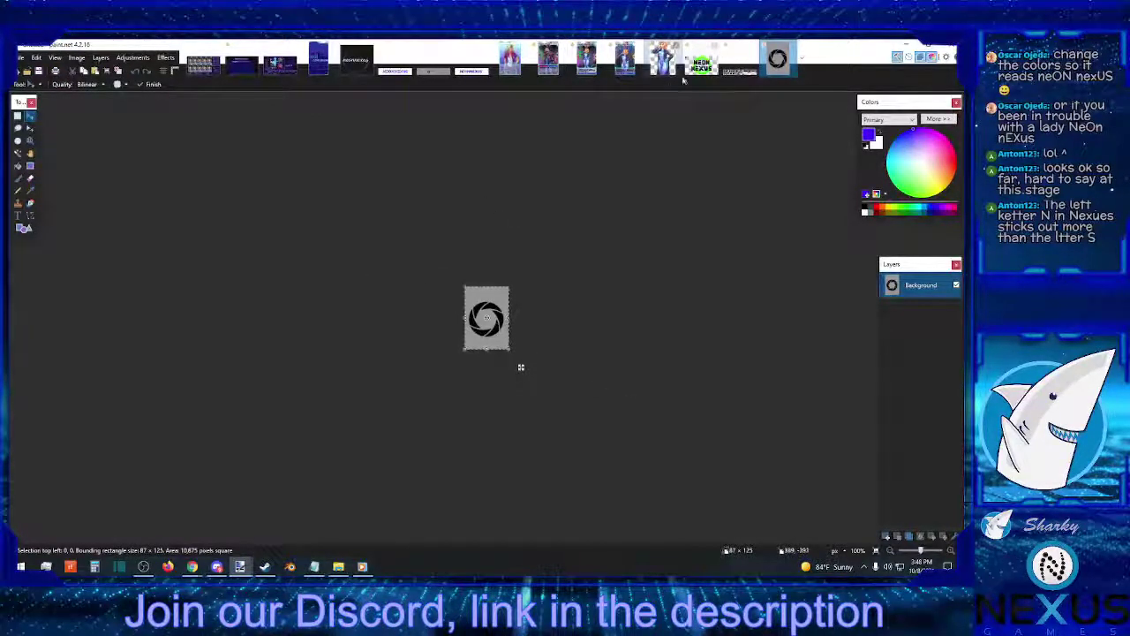
pyautogui.click(793, 49)
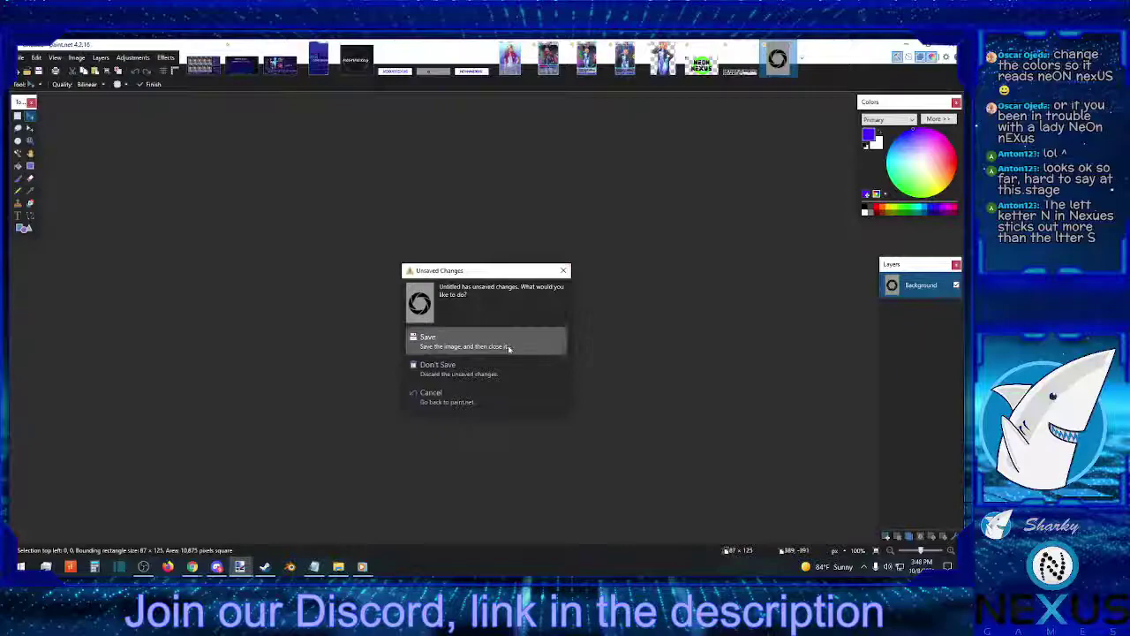
pyautogui.click(481, 370)
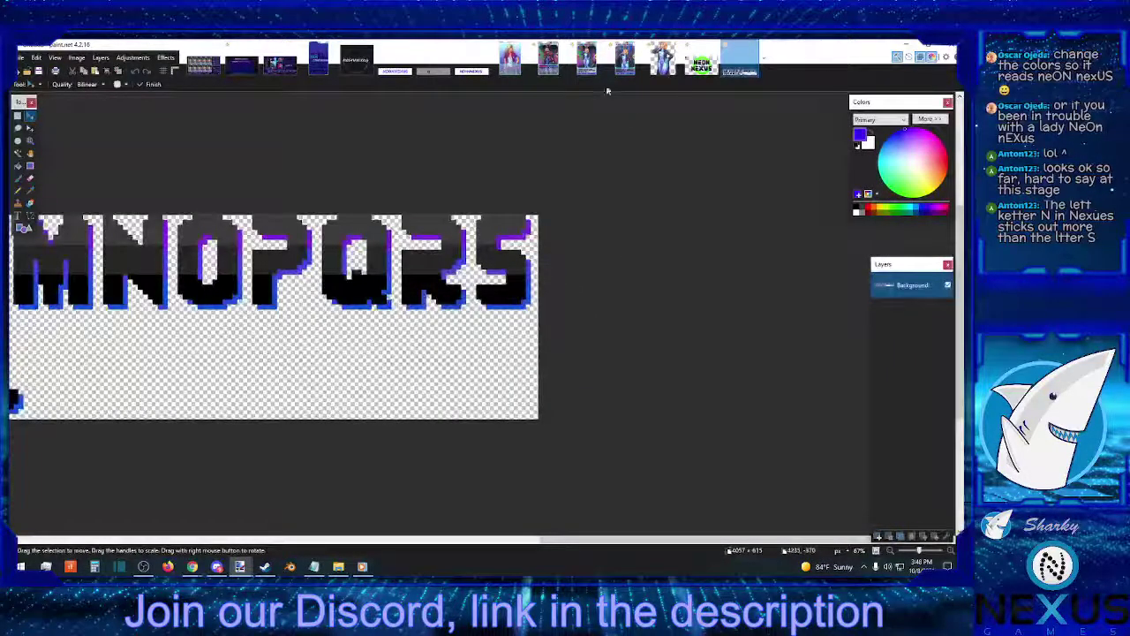
# Switch to the card image and measure the gap between the B and C of its bold alphabet with a narrow selection.
pyautogui.click(624, 57)
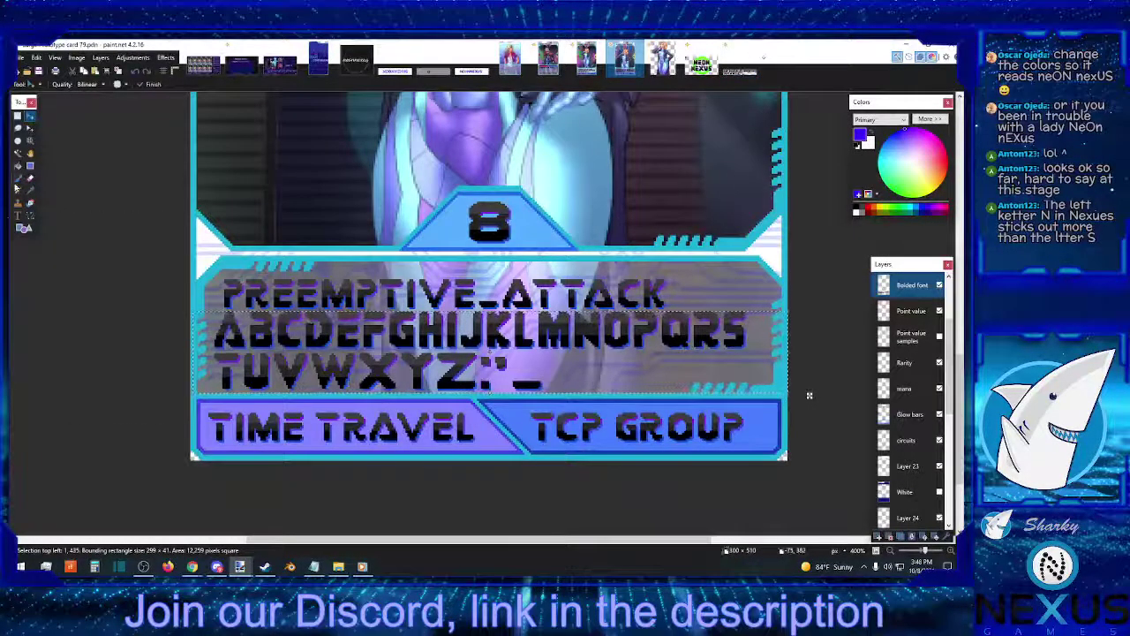
pyautogui.click(18, 115)
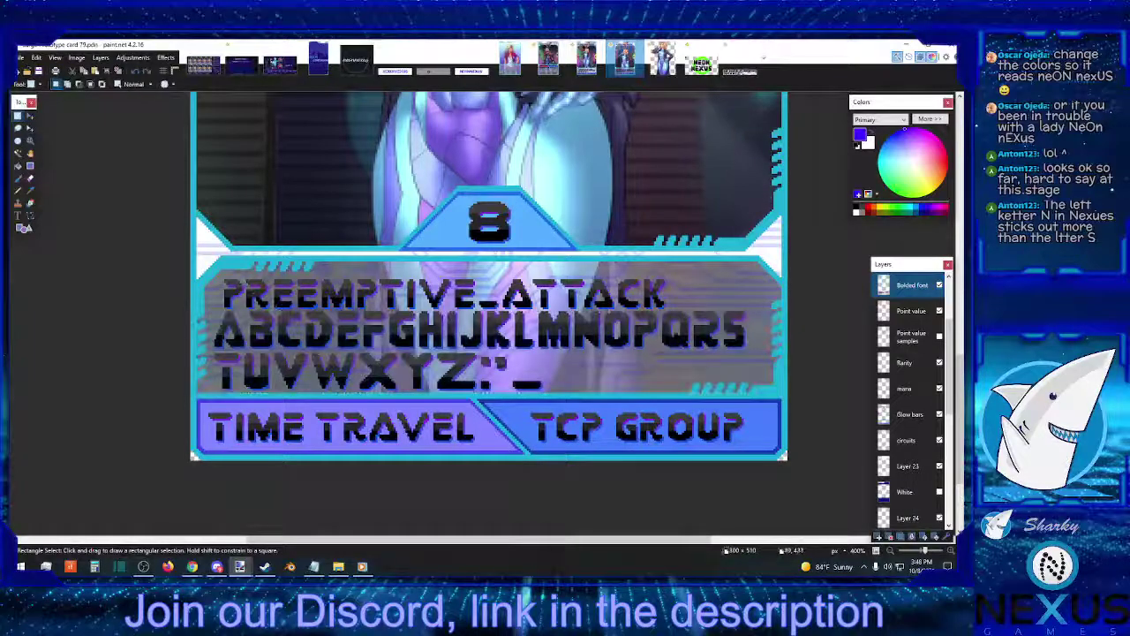
pyautogui.moveTo(273, 311); pyautogui.dragTo(273, 316)
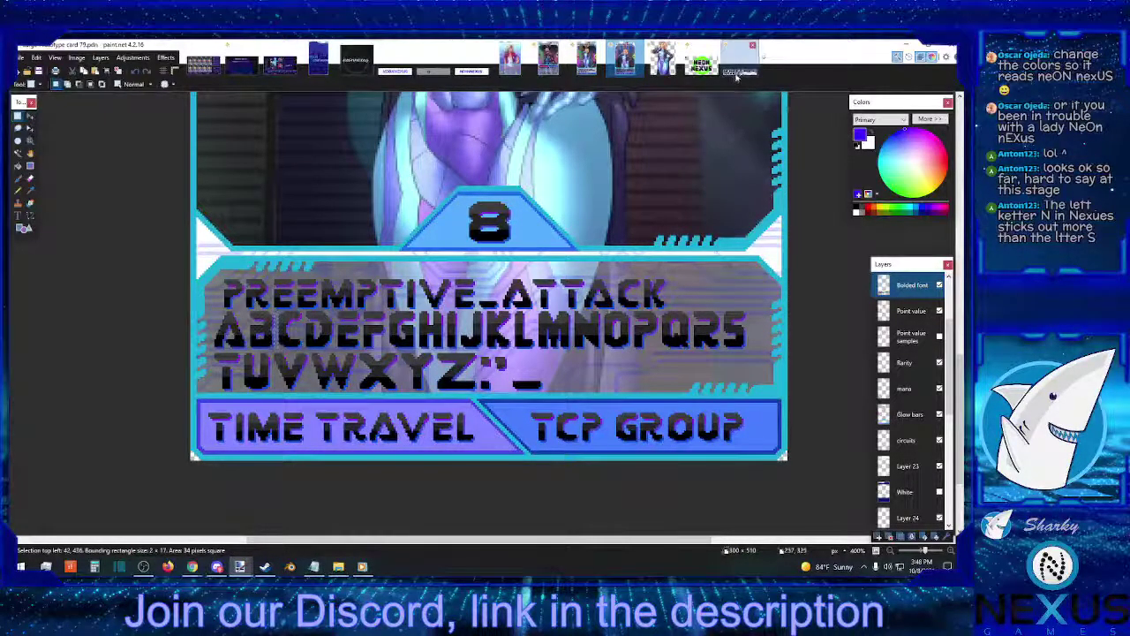
pyautogui.hotkey('ctrl', 'alt', 'v')
# Return to the NEON NEXUS image and copy the 30 × 14 px blue shadow block under the right leg of NEON's first N.
pyautogui.click(706, 54)
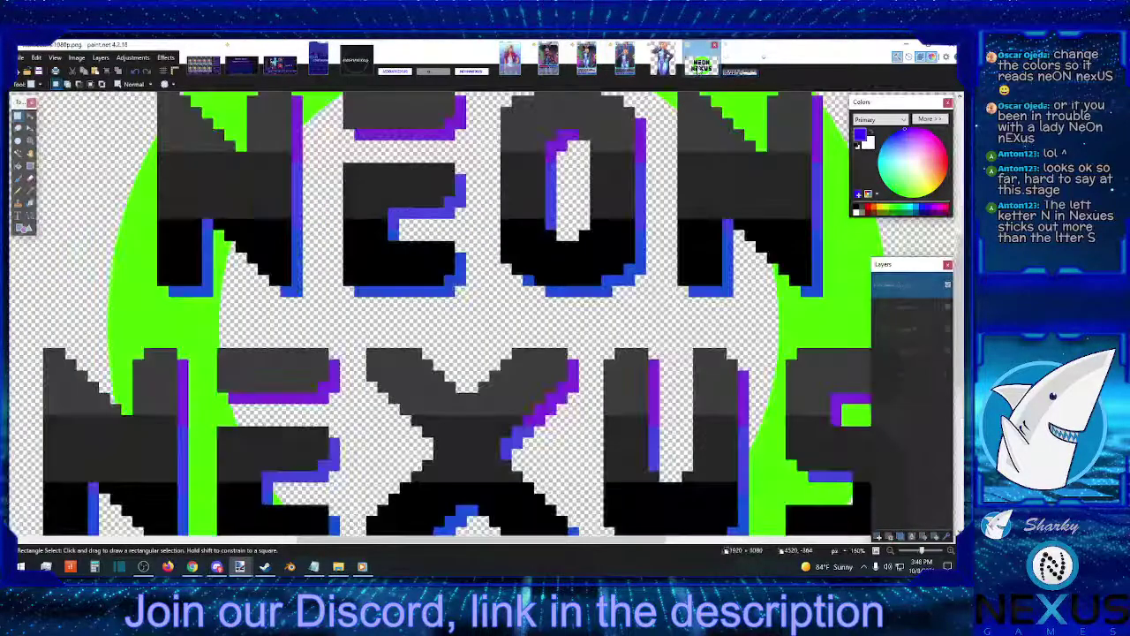
pyautogui.scroll(1, 251, 492)
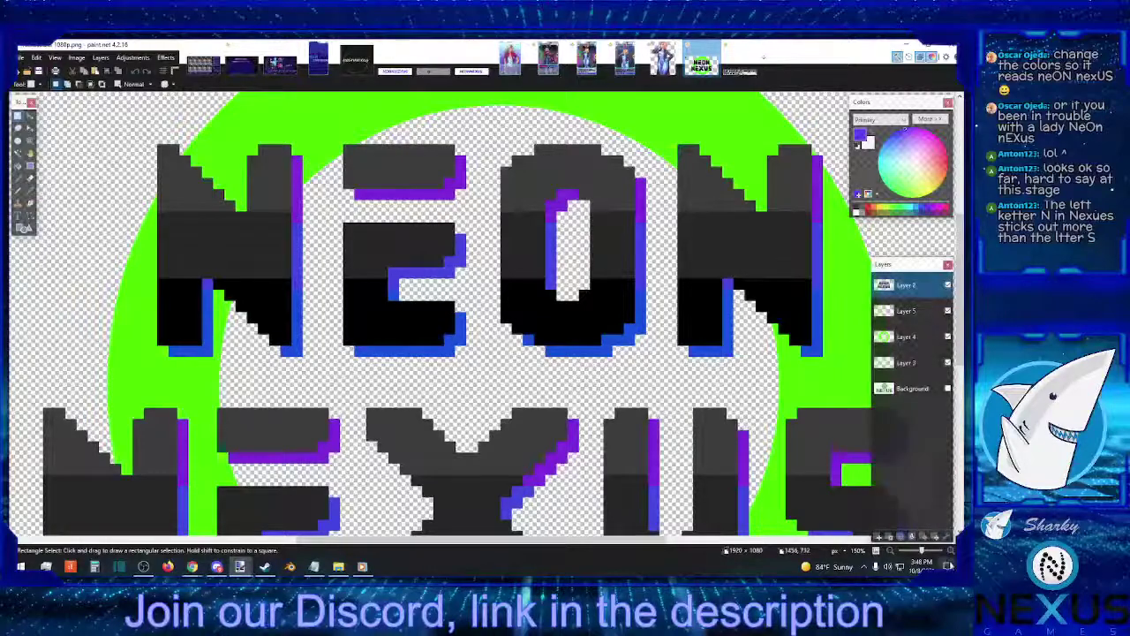
pyautogui.hotkey('ctrl', '+')
pyautogui.moveTo(566, 538); pyautogui.dragTo(444, 547)
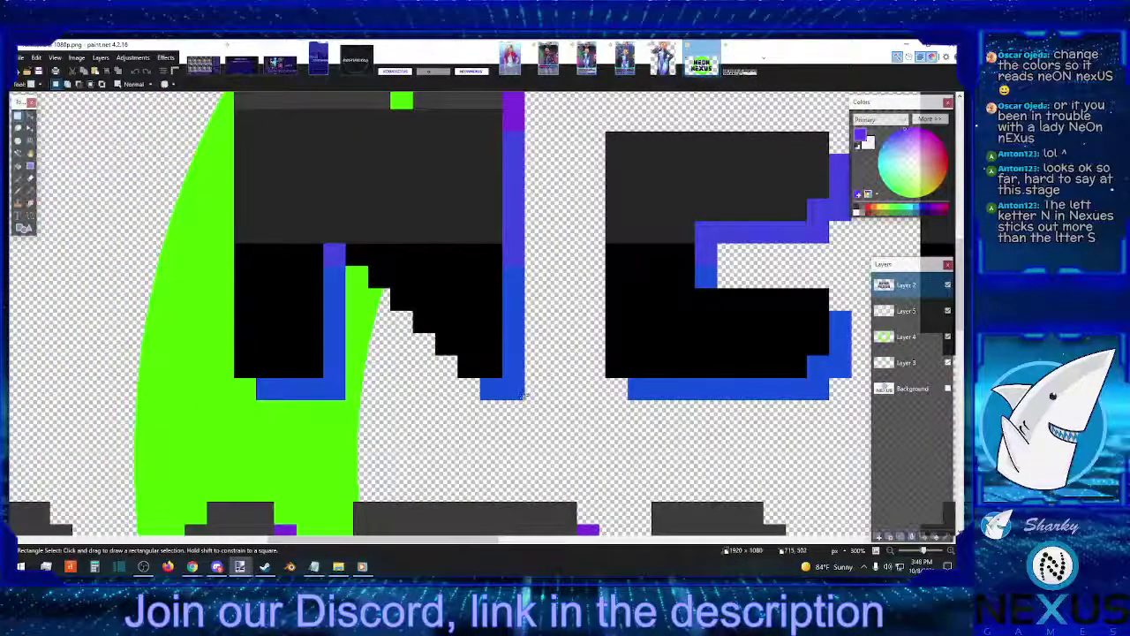
pyautogui.moveTo(523, 398); pyautogui.dragTo(505, 353)
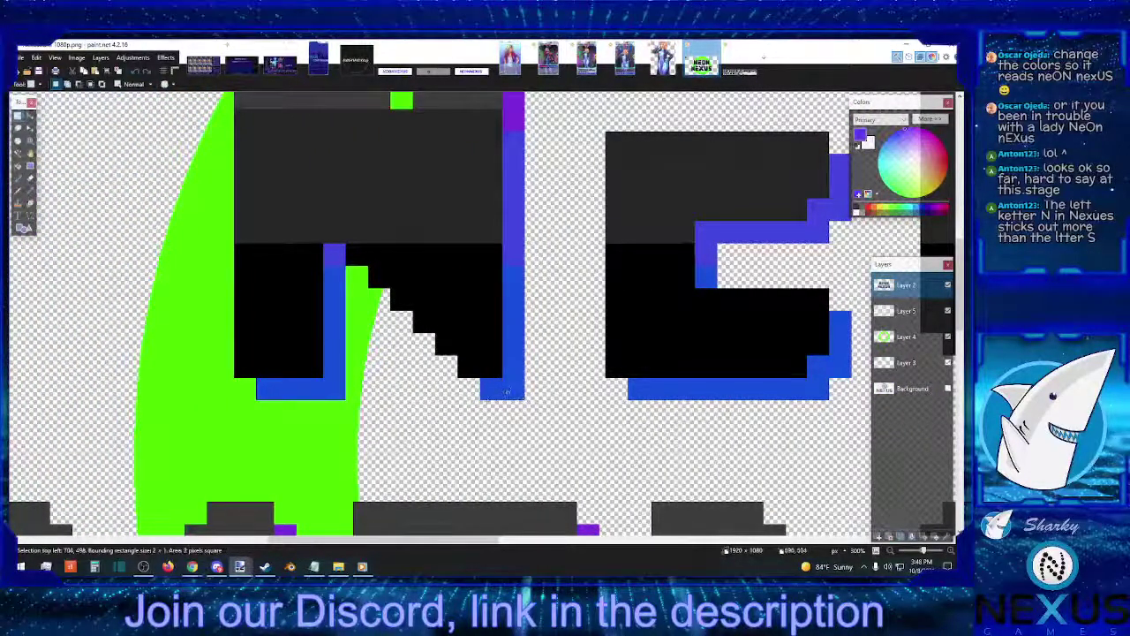
pyautogui.moveTo(508, 392); pyautogui.dragTo(482, 397)
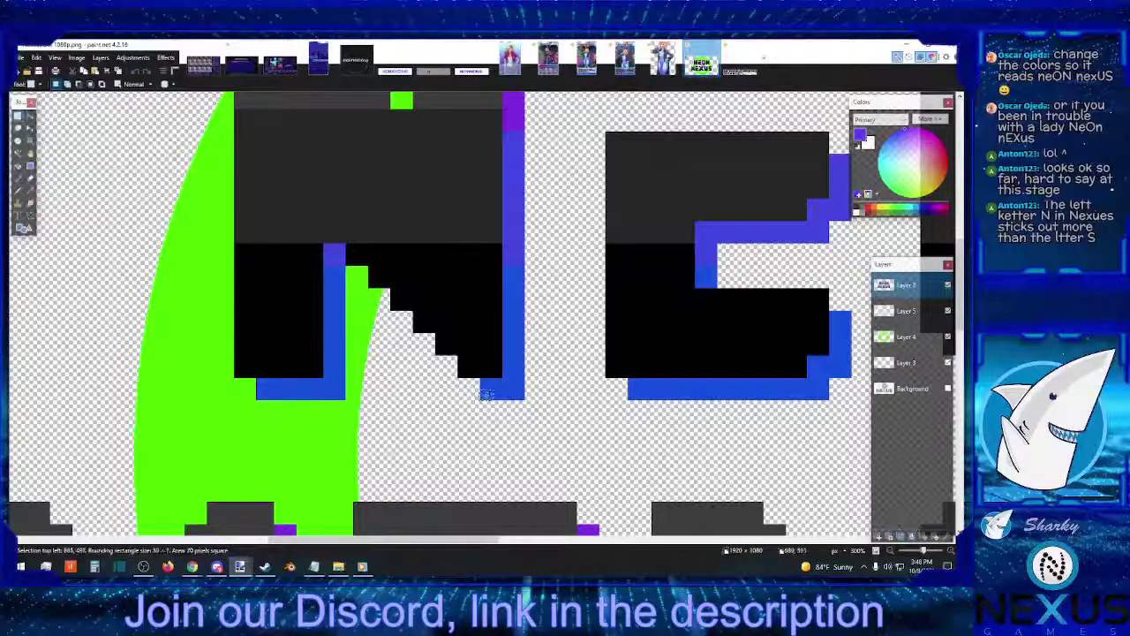
pyautogui.click(484, 394)
pyautogui.moveTo(482, 397); pyautogui.dragTo(489, 390)
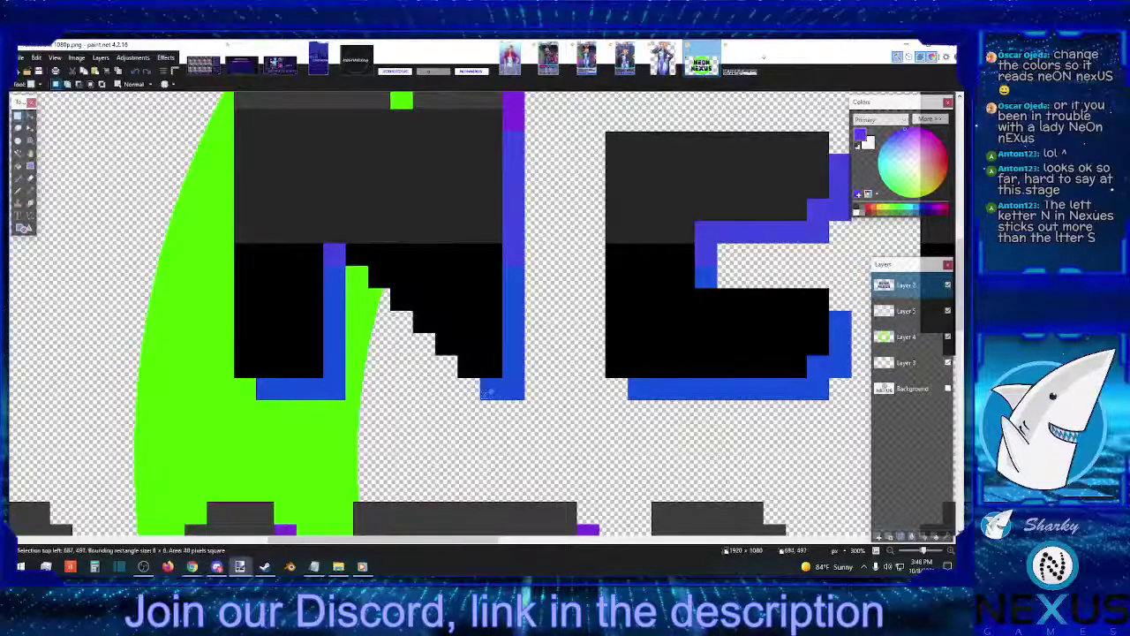
pyautogui.click(487, 395)
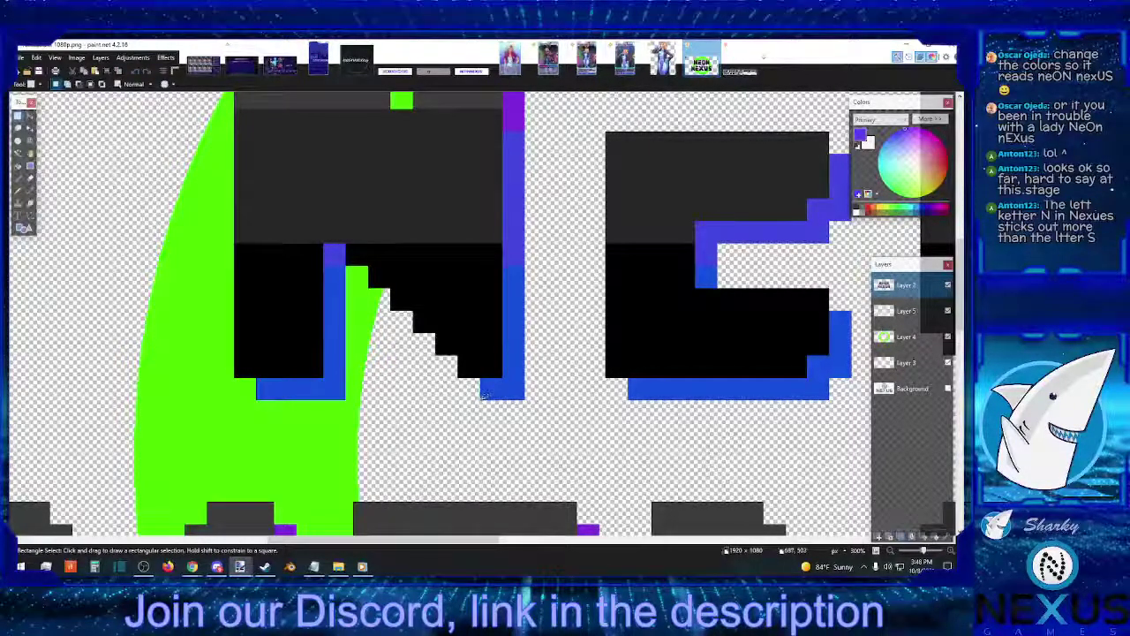
pyautogui.moveTo(482, 396); pyautogui.dragTo(525, 378)
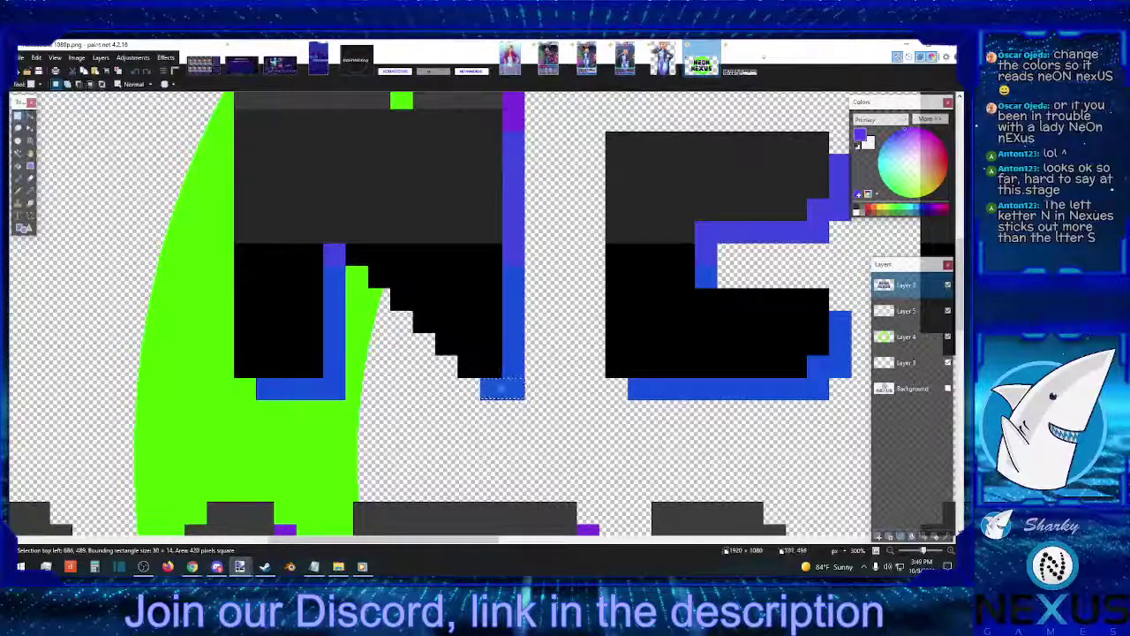
pyautogui.click(541, 380)
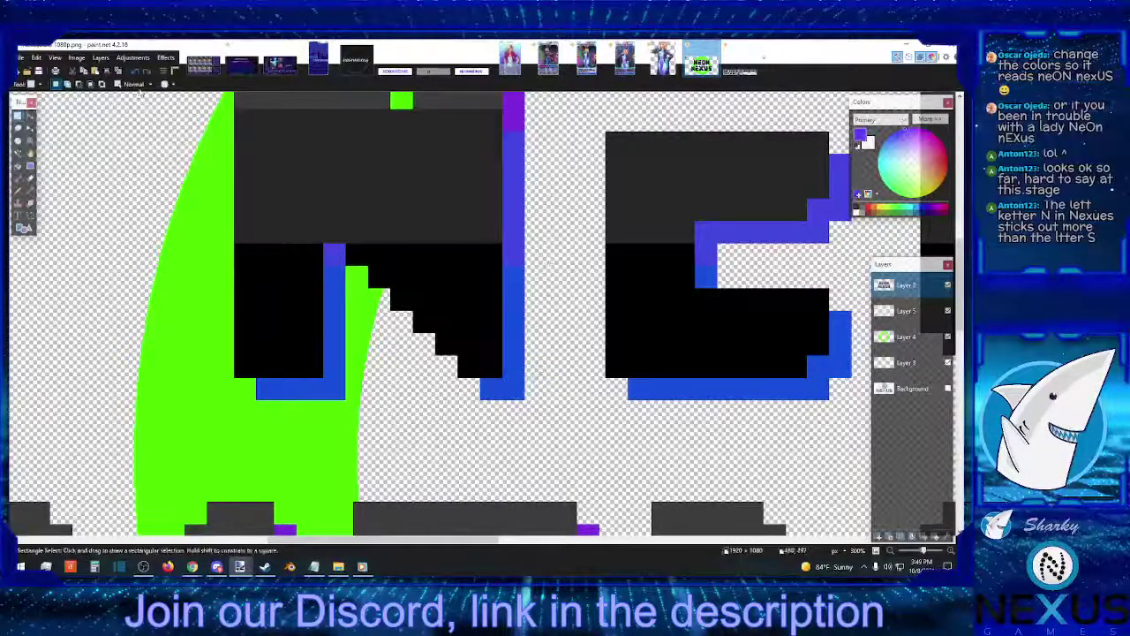
# Paste the copied block as a spacer against the right side of NEON's first N and fill it red.
pyautogui.click(95, 70)
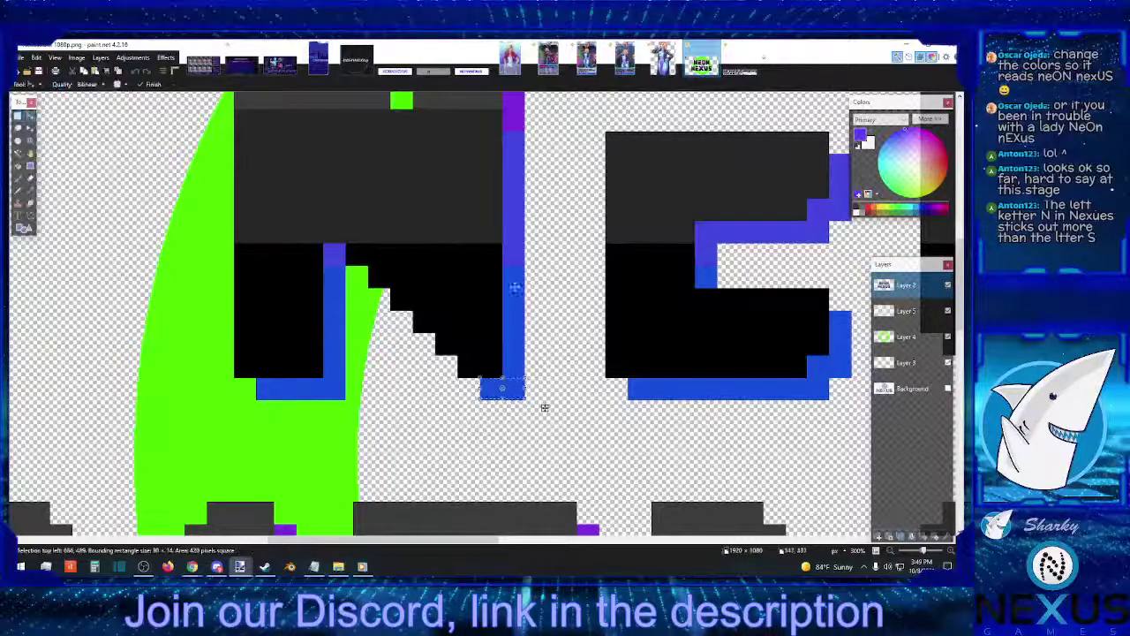
pyautogui.moveTo(543, 406); pyautogui.dragTo(589, 281)
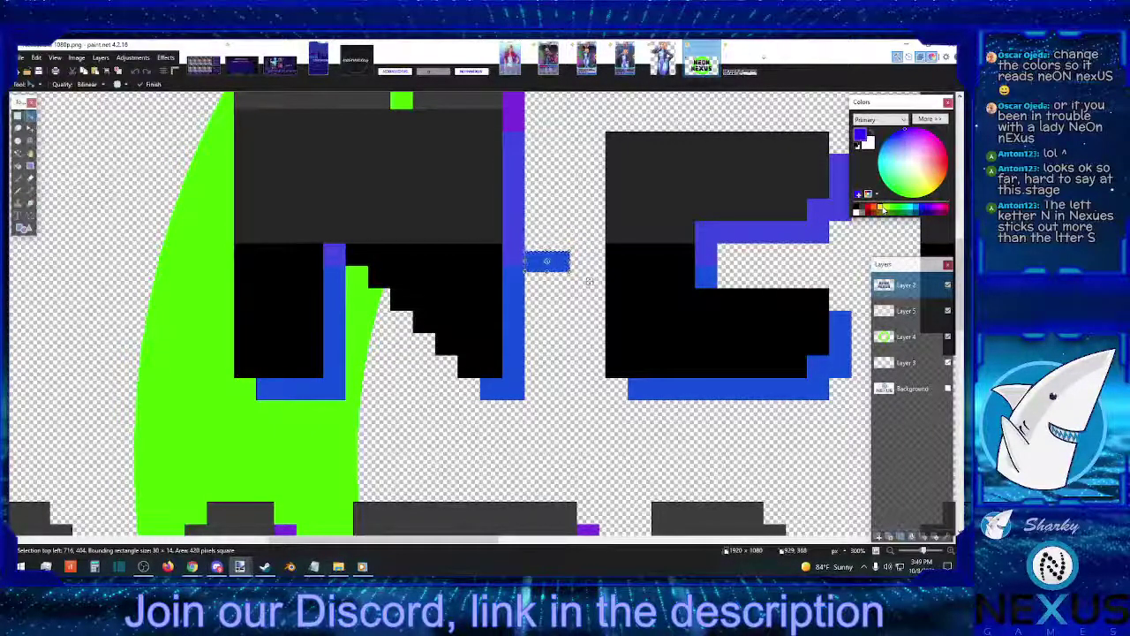
pyautogui.press('f')
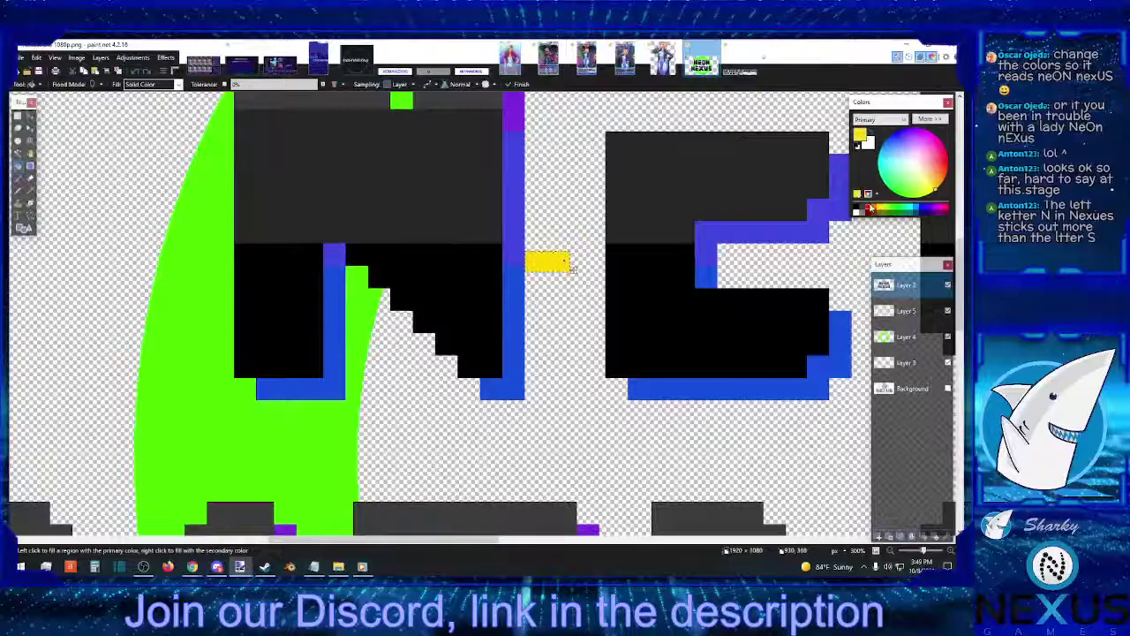
pyautogui.press('s')
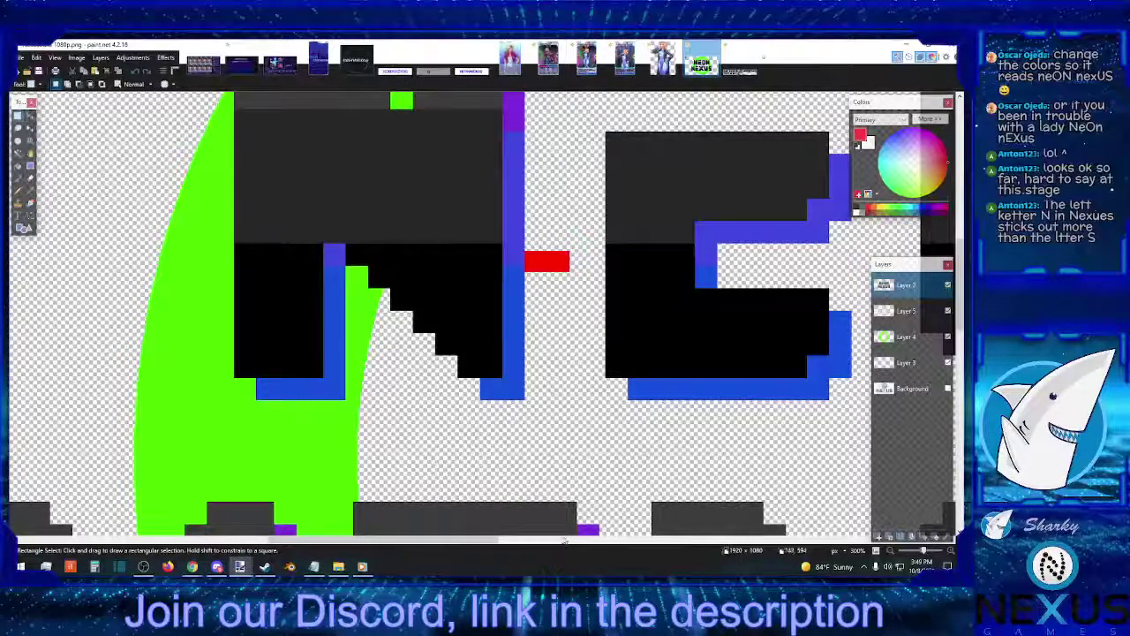
# Select the whole E of NEON and move it left 24 px until it meets the red spacer.
pyautogui.moveTo(564, 541)
pyautogui.mouseDown()
pyautogui.moveTo(672, 543)
pyautogui.moveTo(579, 544)
pyautogui.mouseUp()
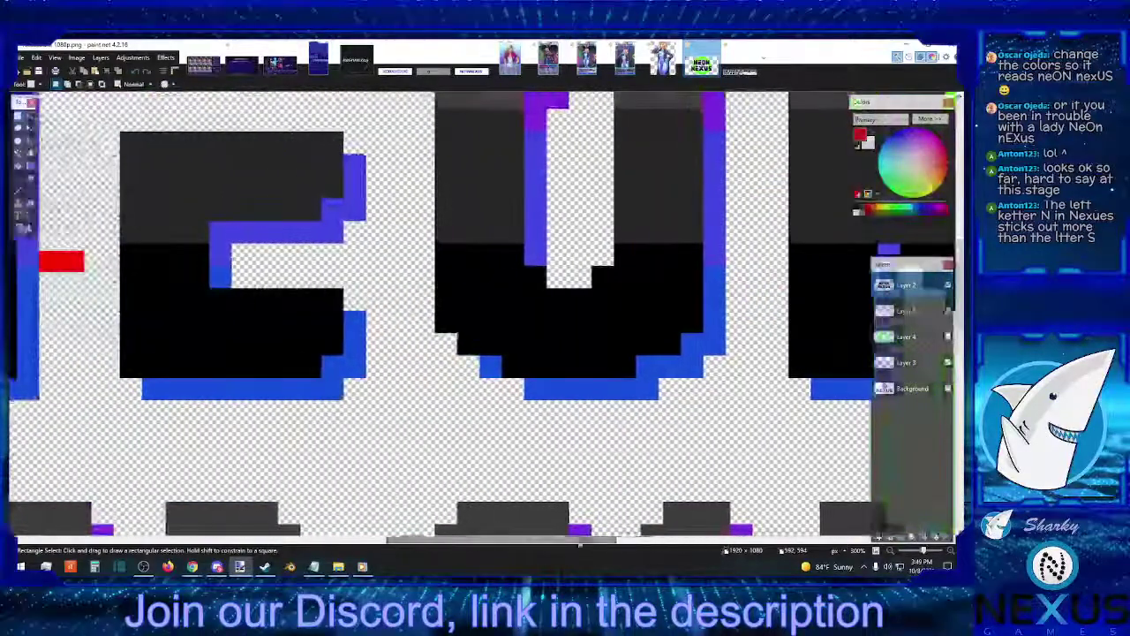
pyautogui.hotkey('ctrl', '0')
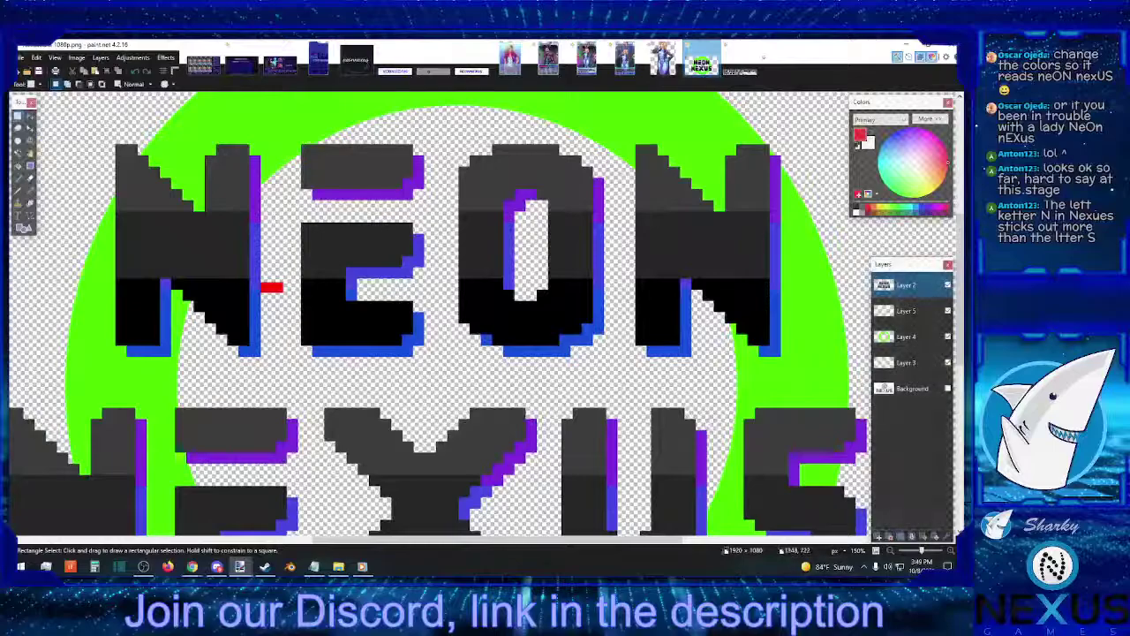
pyautogui.hotkey('ctrl', '+')
pyautogui.hotkey('ctrl', '+')
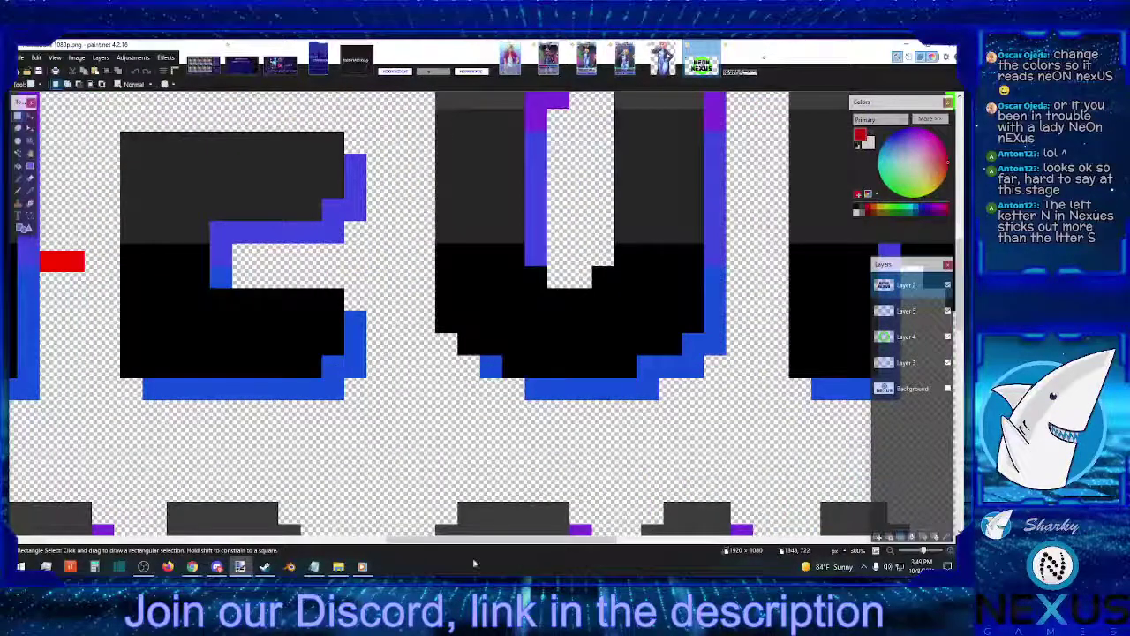
pyautogui.hscroll(-4, 484, 318)
pyautogui.scroll(1, 405, 420)
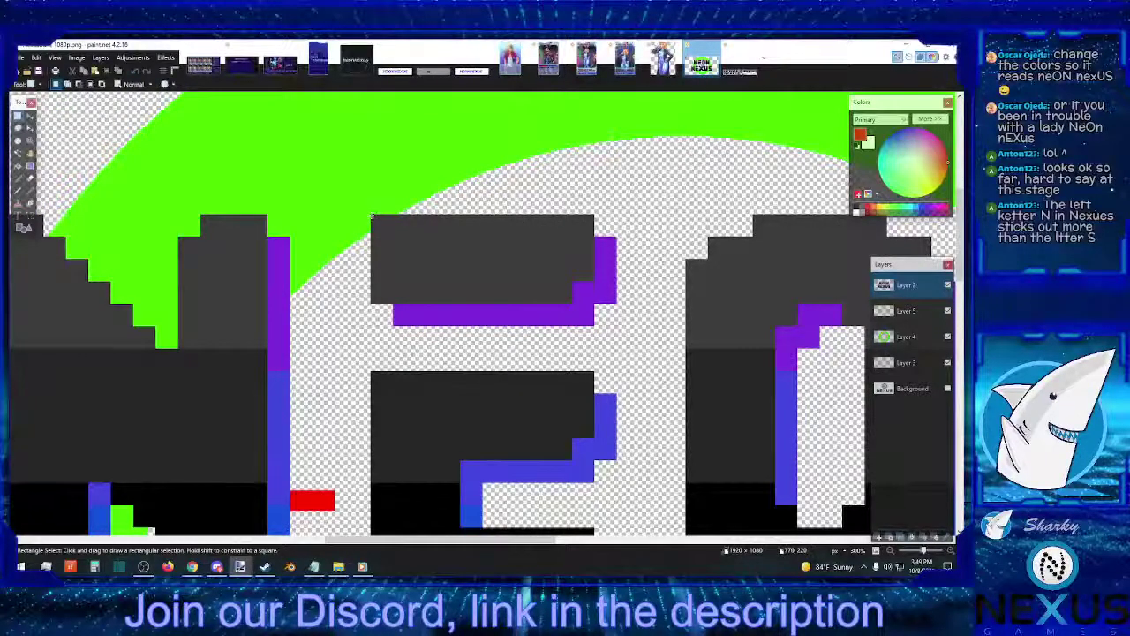
pyautogui.moveTo(371, 214); pyautogui.dragTo(593, 538)
pyautogui.moveTo(593, 414); pyautogui.dragTo(595, 463)
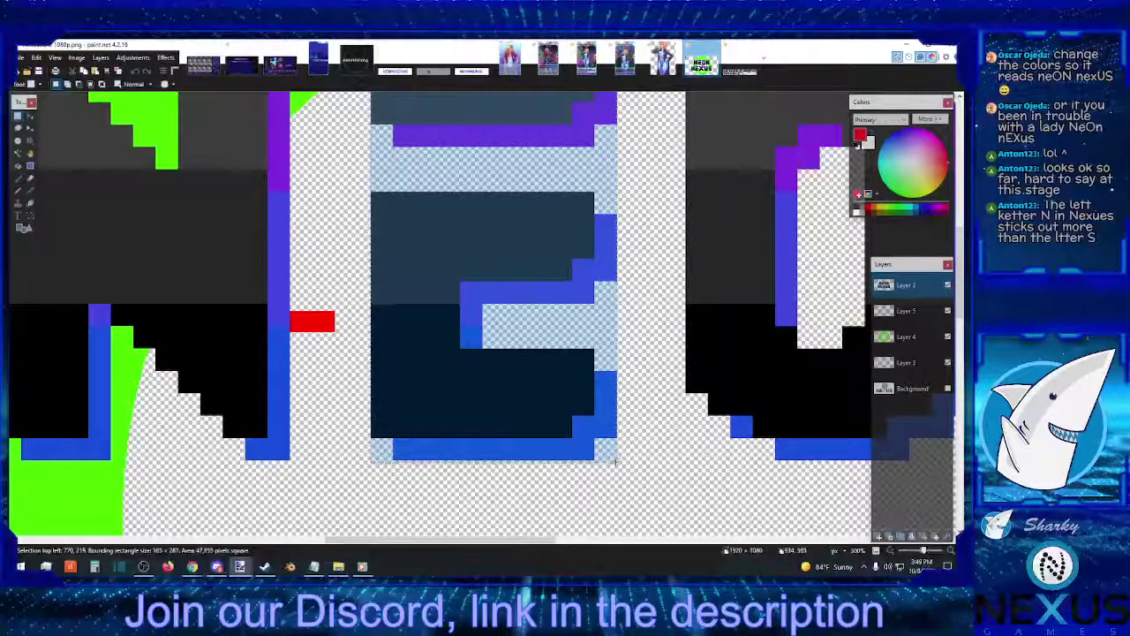
pyautogui.click(30, 118)
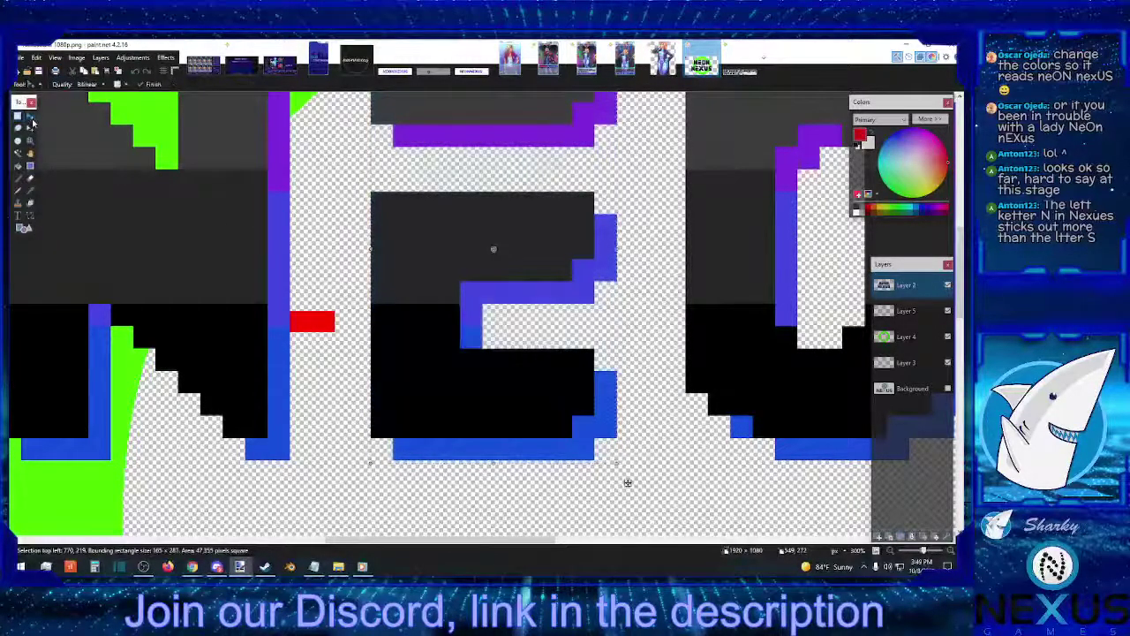
pyautogui.moveTo(627, 483); pyautogui.dragTo(592, 483)
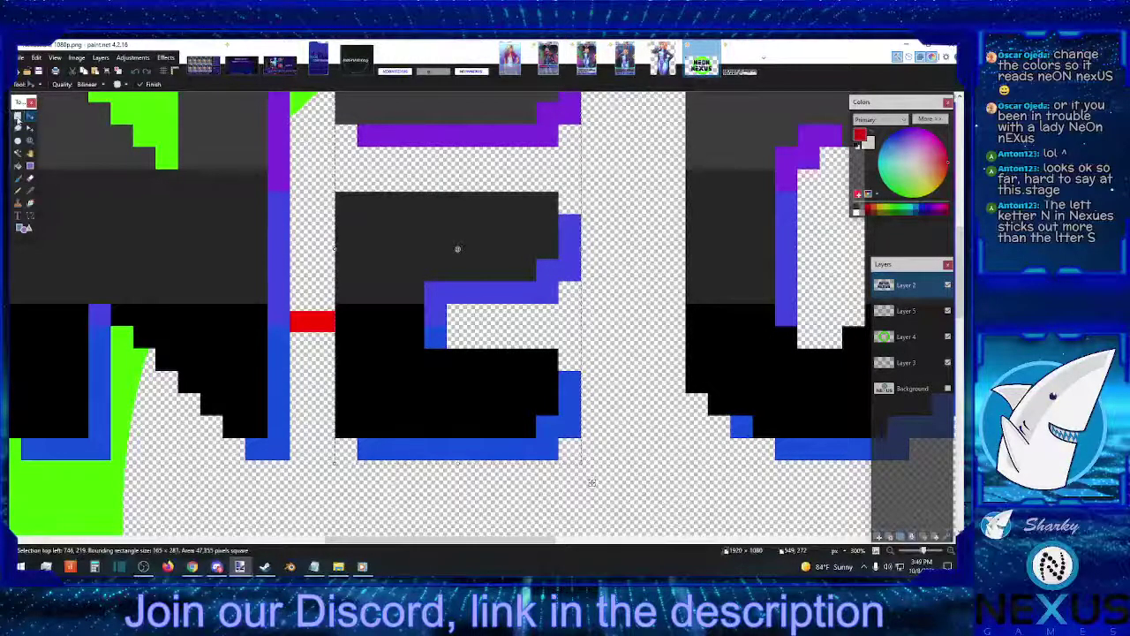
# Select the red spacer between the N and E of NEON and move it against the right side of the E.
pyautogui.click(18, 115)
pyautogui.click(334, 304)
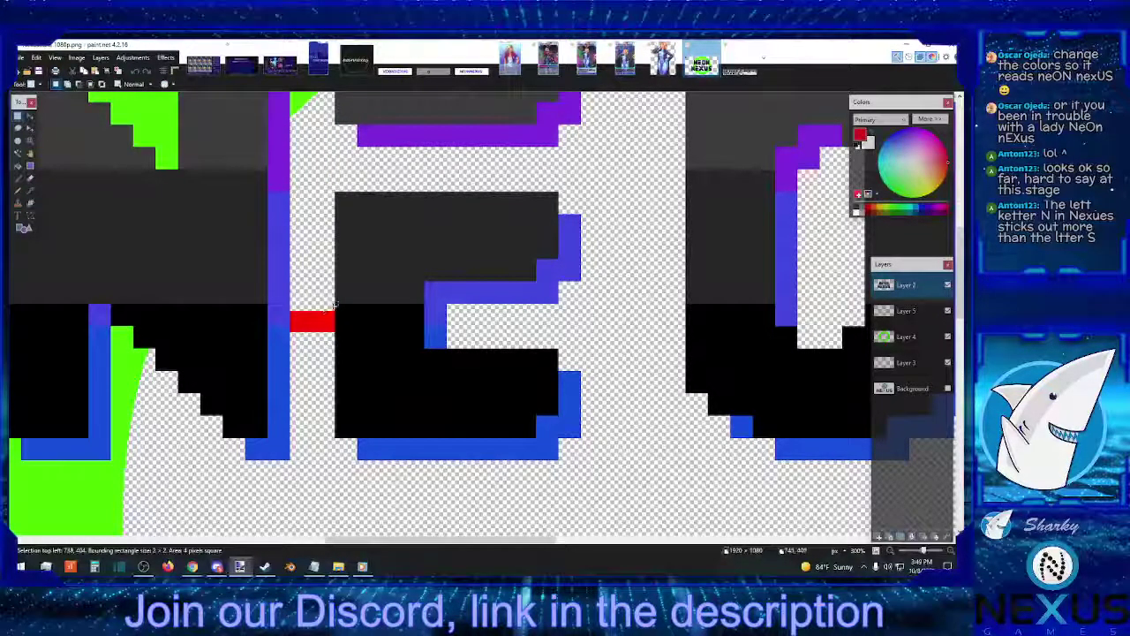
pyautogui.moveTo(325, 319); pyautogui.dragTo(285, 357)
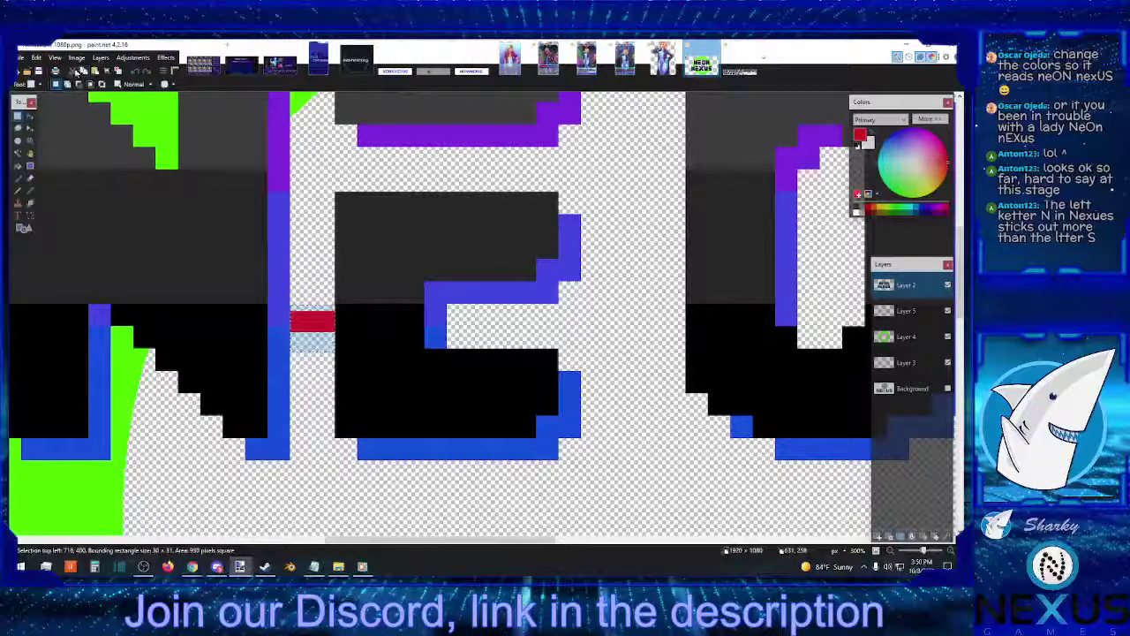
pyautogui.click(82, 71)
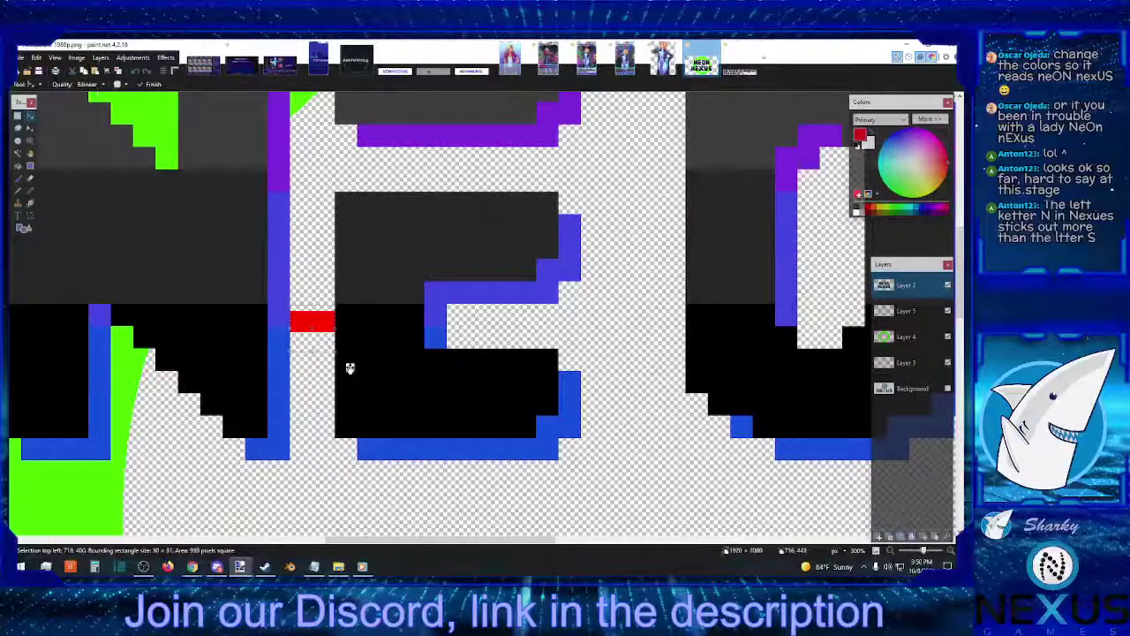
pyautogui.moveTo(350, 368); pyautogui.dragTo(645, 289)
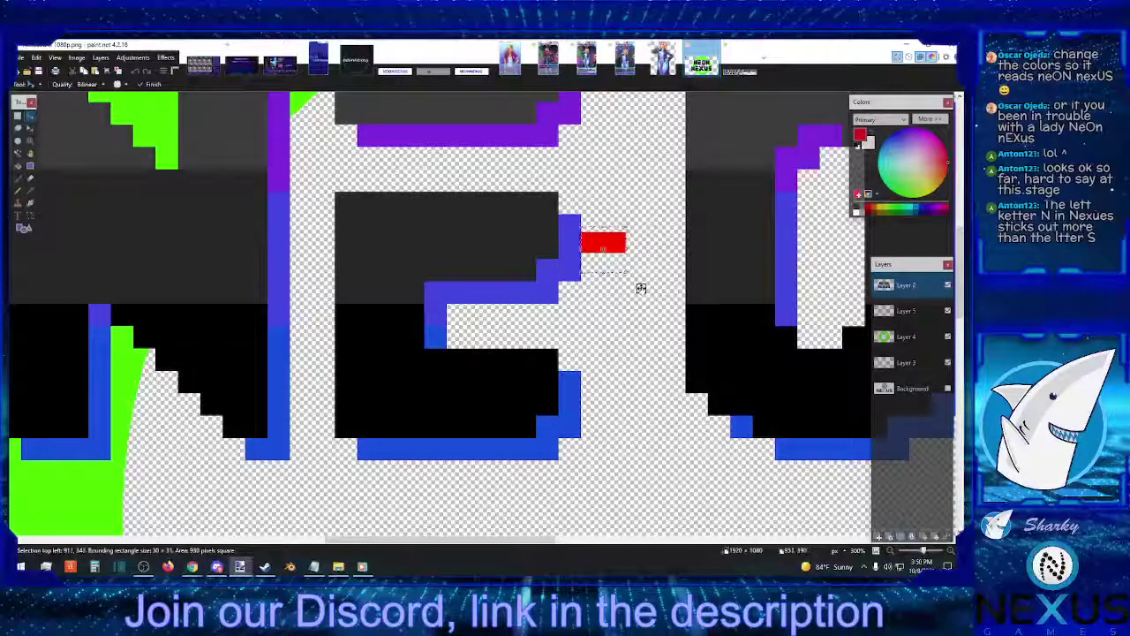
pyautogui.press('s')
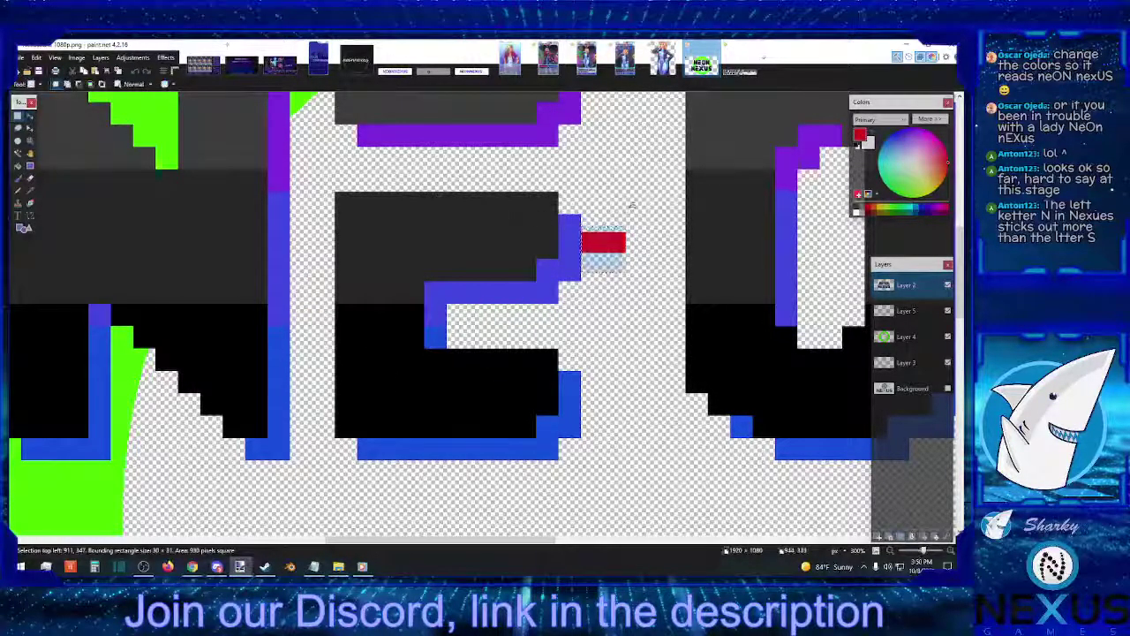
pyautogui.click(618, 265)
pyautogui.click(890, 551)
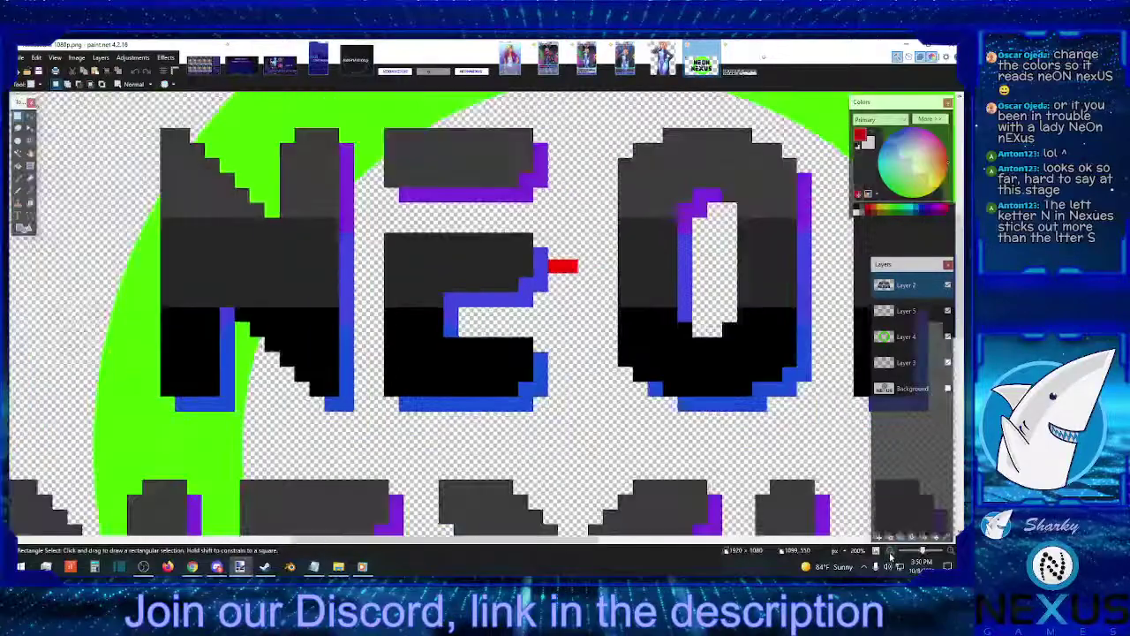
pyautogui.click(890, 551)
pyautogui.moveTo(574, 150); pyautogui.dragTo(819, 380)
pyautogui.click(689, 316)
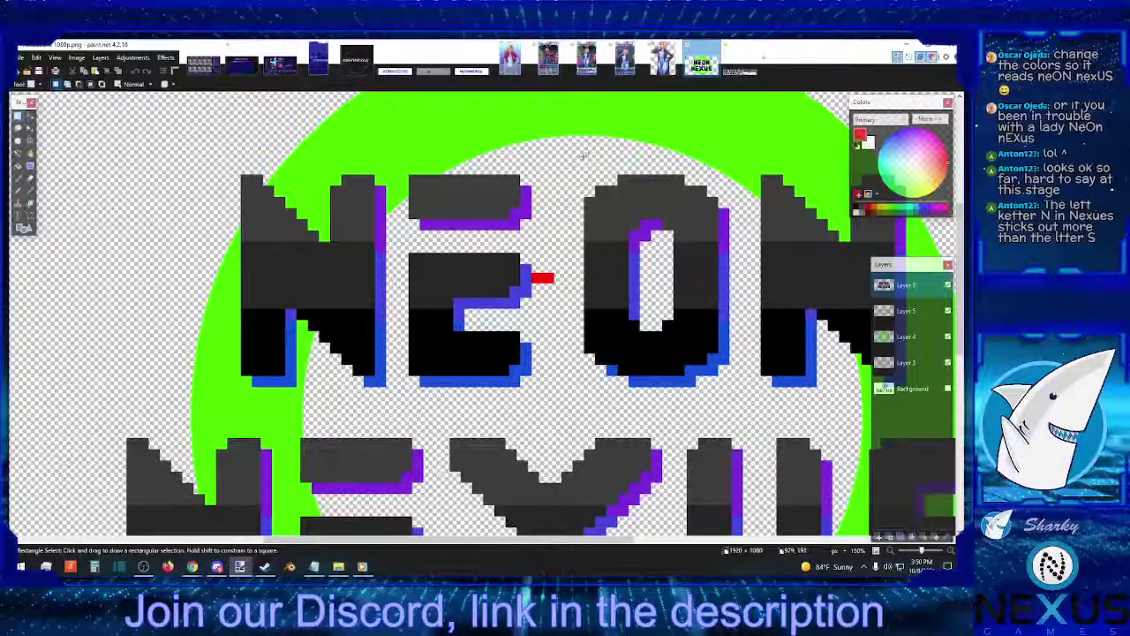
pyautogui.moveTo(585, 156); pyautogui.dragTo(591, 223)
pyautogui.click(591, 225)
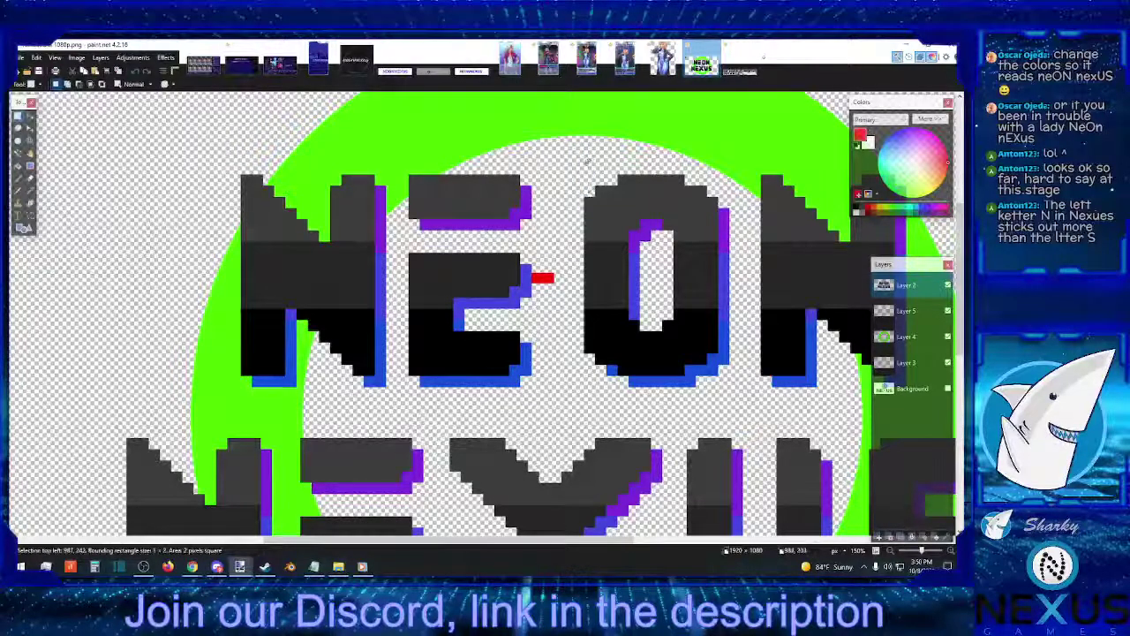
pyautogui.moveTo(586, 163); pyautogui.dragTo(596, 256)
pyautogui.click(597, 257)
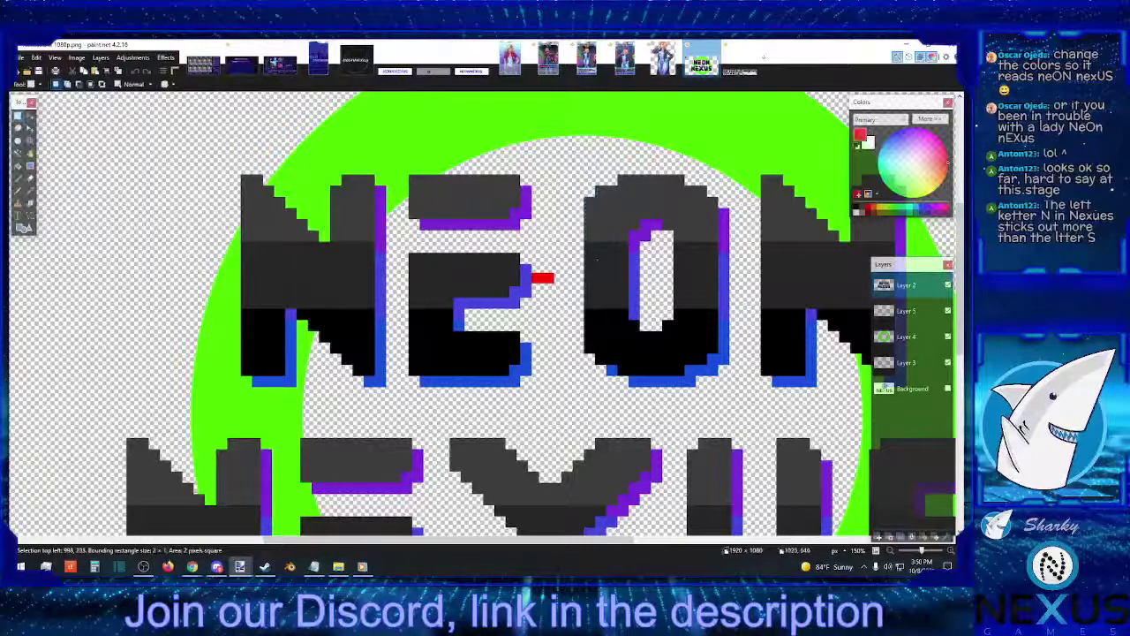
# Select the whole O of NEON and move it left 40 px until it meets the red spacer.
pyautogui.hotkey('ctrl', '+')
pyautogui.hotkey('ctrl', '+')
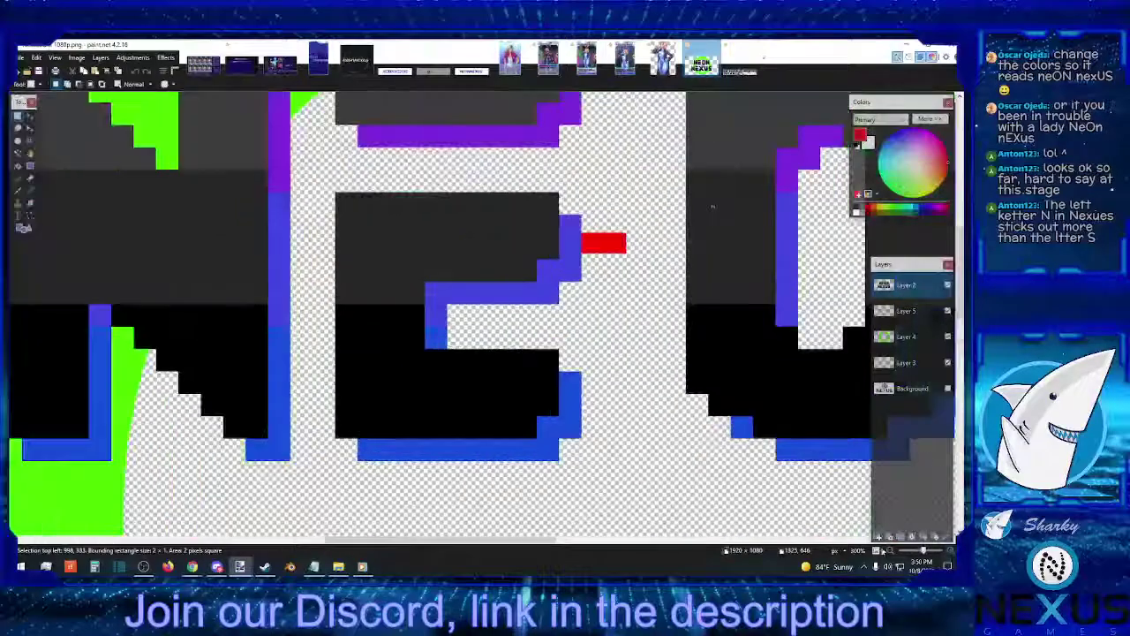
pyautogui.click(583, 540)
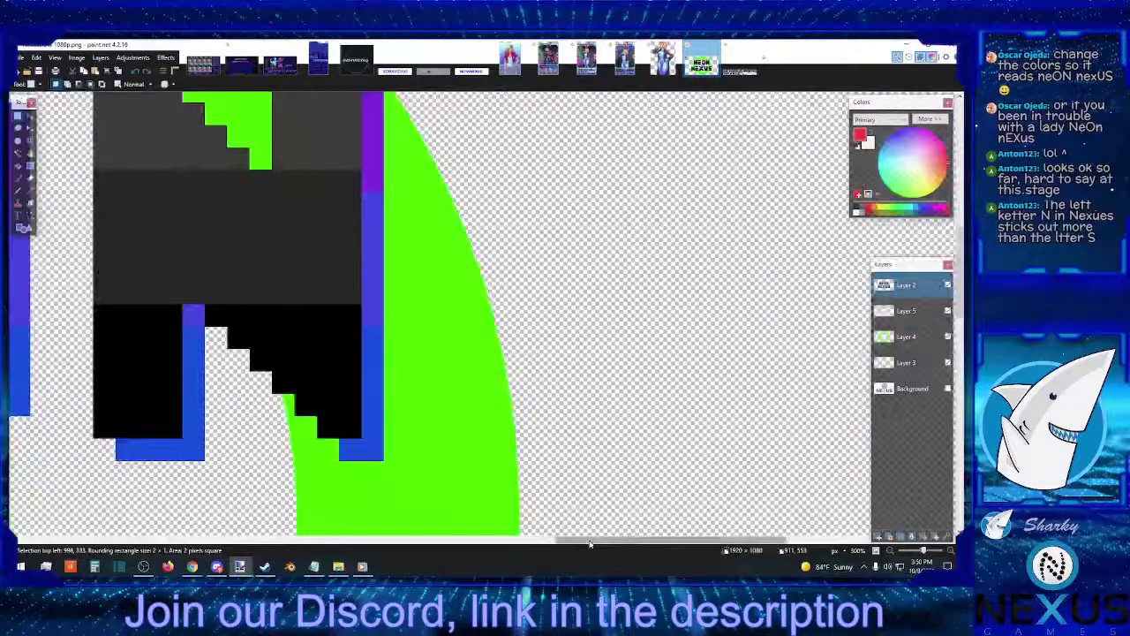
pyautogui.moveTo(582, 545); pyautogui.dragTo(468, 545)
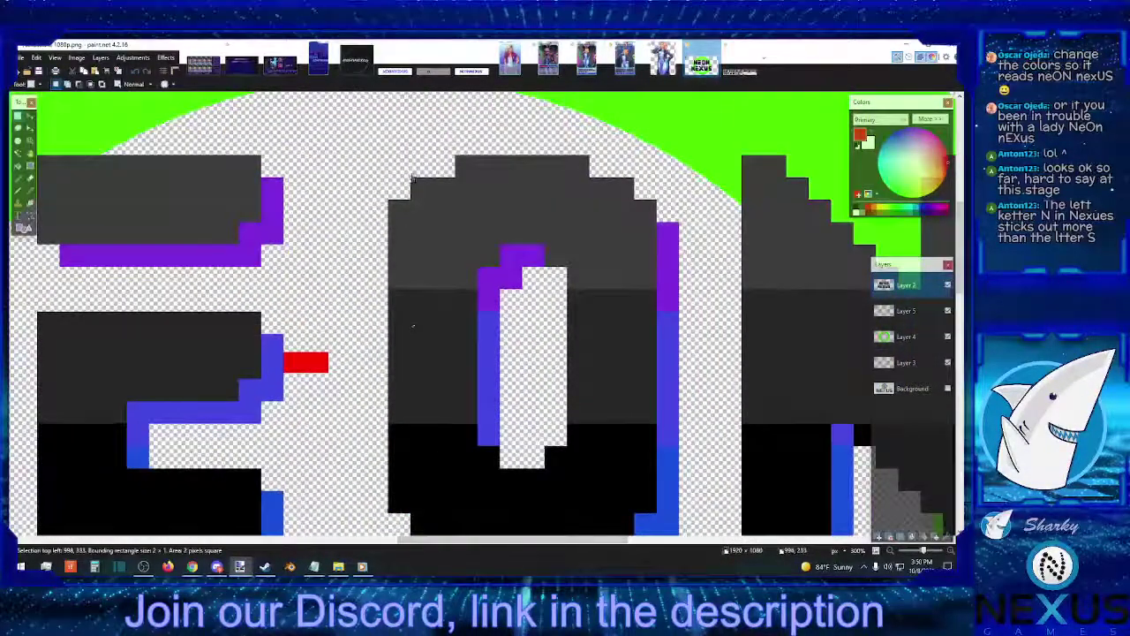
pyautogui.moveTo(388, 144); pyautogui.dragTo(412, 251)
pyautogui.click(389, 141)
pyautogui.moveTo(388, 141); pyautogui.dragTo(691, 452)
pyautogui.scroll(-3, 680, 458)
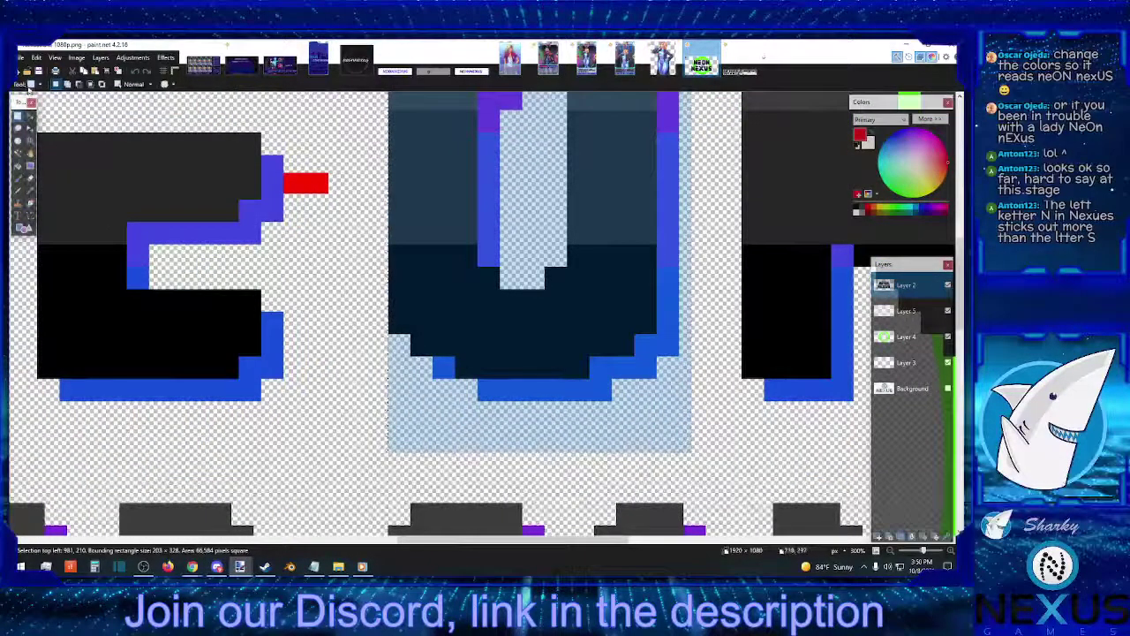
pyautogui.click(17, 115)
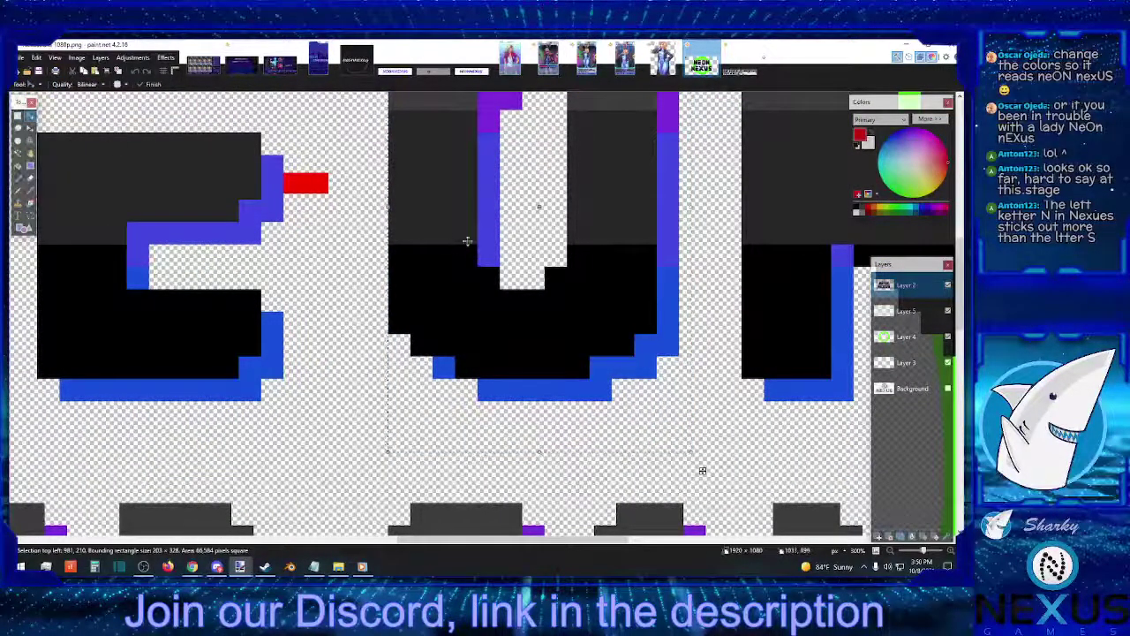
pyautogui.press('Left')
pyautogui.press('Left')
pyautogui.press('Left')
pyautogui.press('Left')
pyautogui.press('Left')
pyautogui.press('Left')
pyautogui.press('Left')
pyautogui.press('Left')
pyautogui.press('Left')
pyautogui.press('Left')
pyautogui.press('Left')
pyautogui.press('Left')
pyautogui.press('Left')
pyautogui.press('Left')
pyautogui.press('Left')
pyautogui.press('Left')
pyautogui.press('Left')
pyautogui.press('Left')
pyautogui.press('Left')
pyautogui.press('Left')
pyautogui.press('Left')
pyautogui.press('Left')
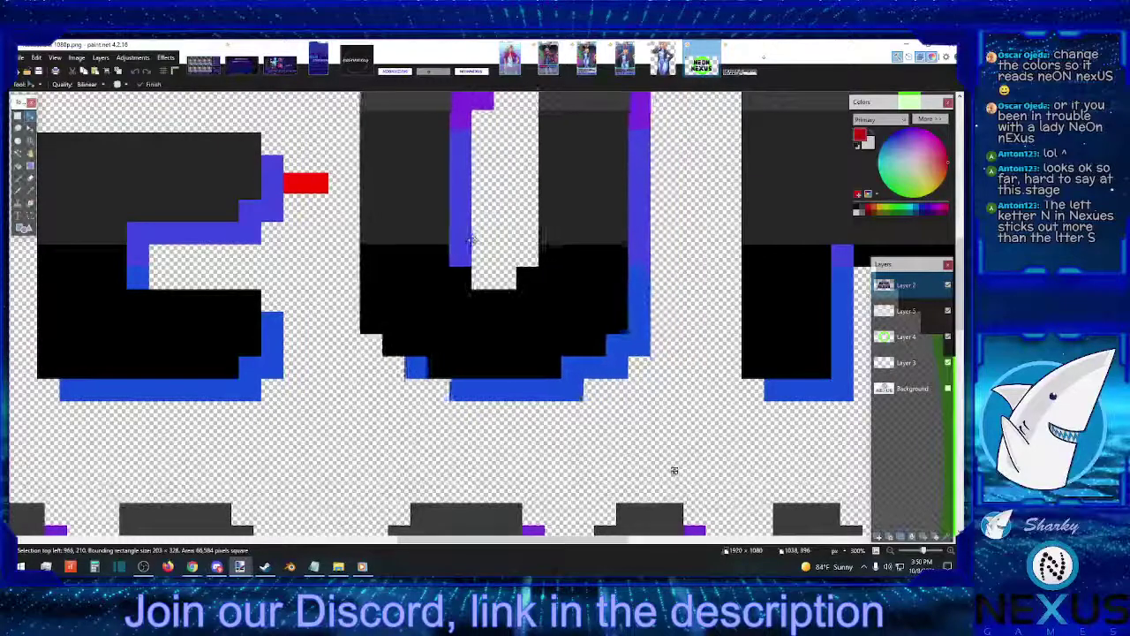
pyautogui.press('Left')
pyautogui.press('Left')
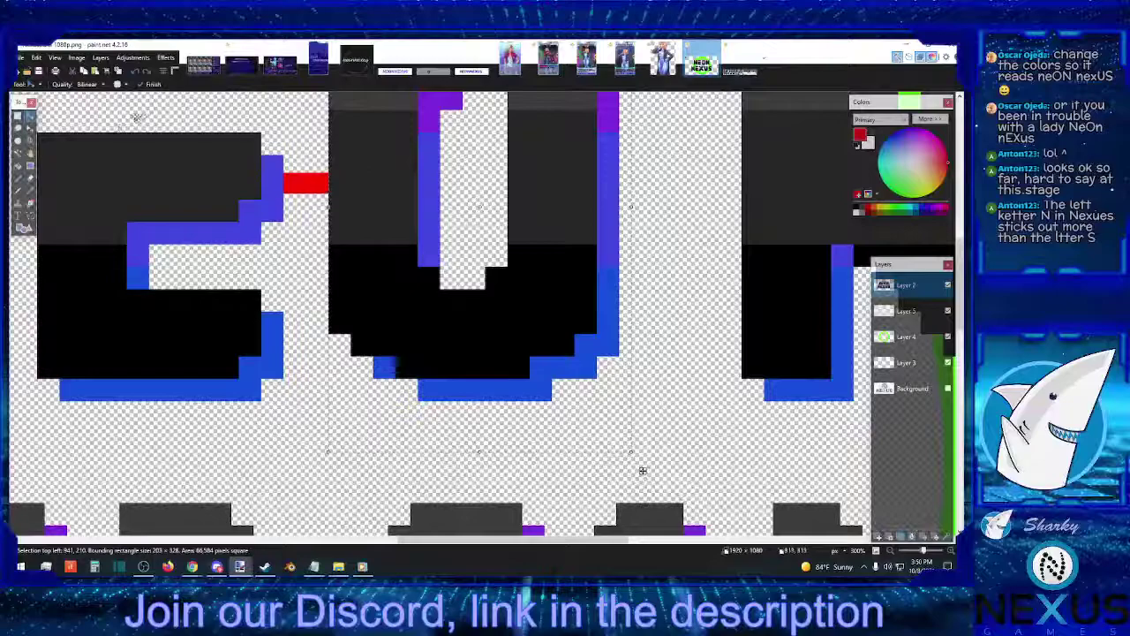
# Cut the red spacer between the E and O and paste it against the right side of the O.
pyautogui.click(18, 117)
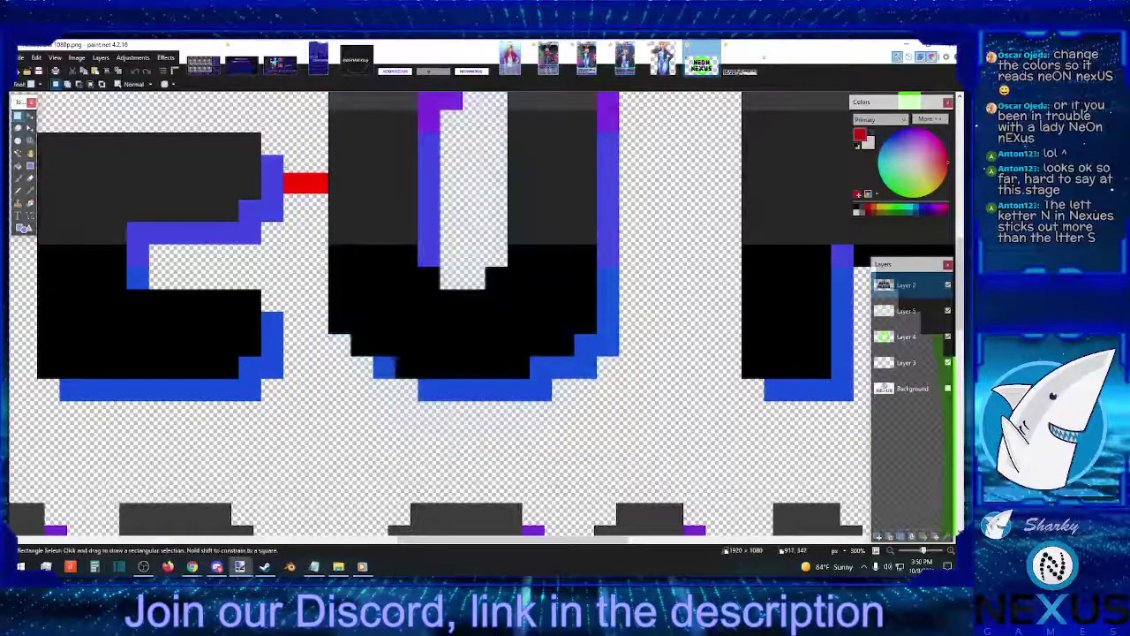
pyautogui.moveTo(328, 172); pyautogui.dragTo(294, 205)
pyautogui.click(297, 205)
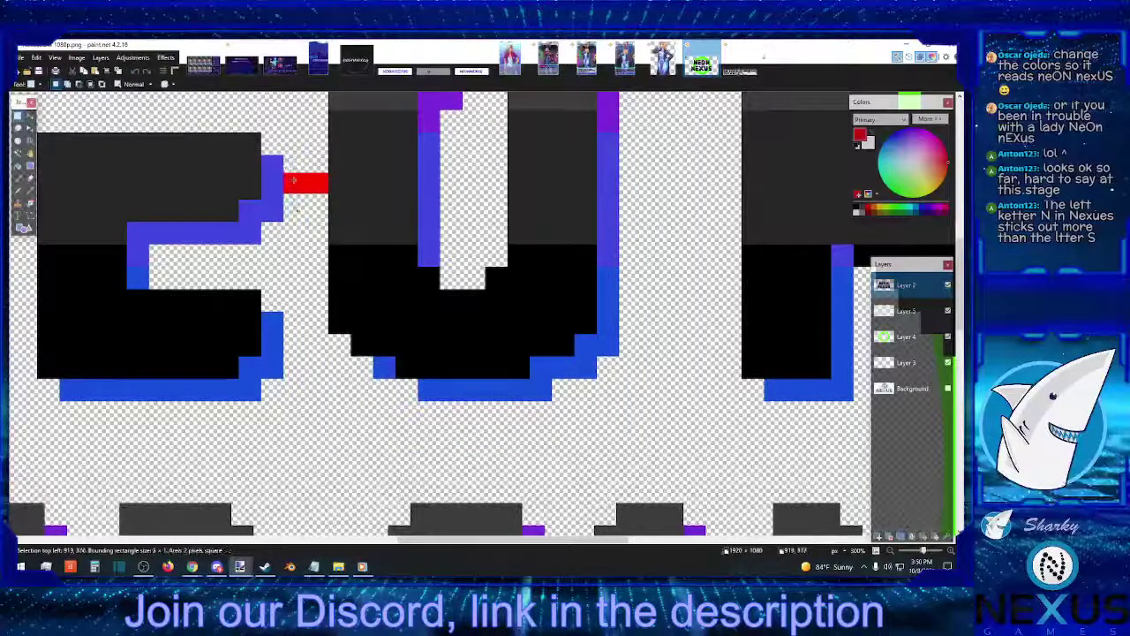
pyautogui.moveTo(284, 160); pyautogui.dragTo(310, 203)
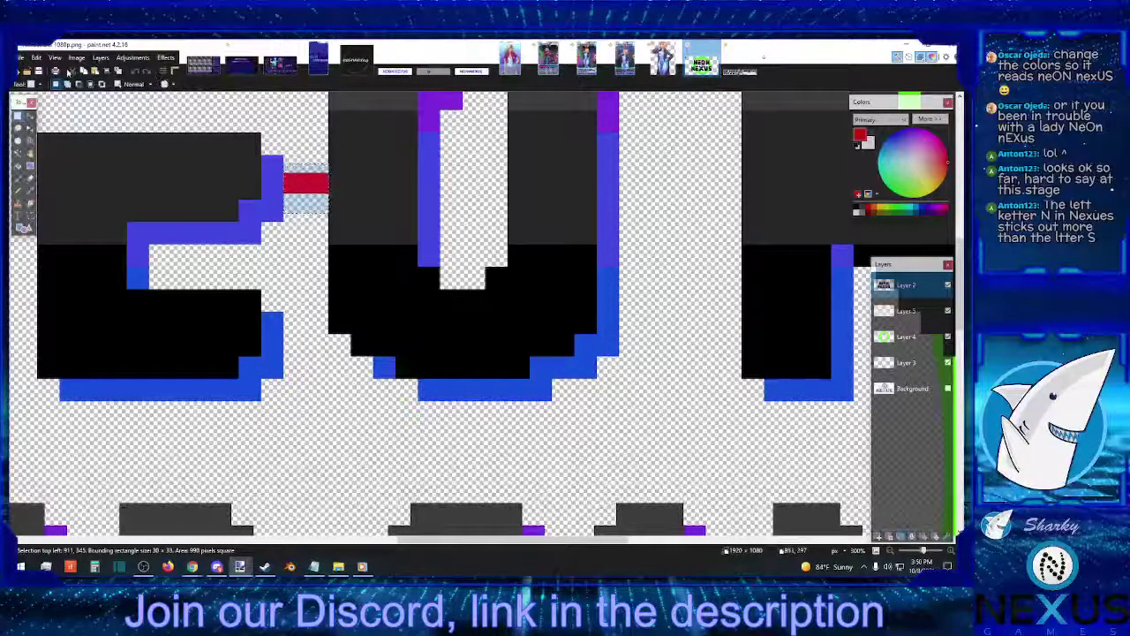
pyautogui.click(83, 72)
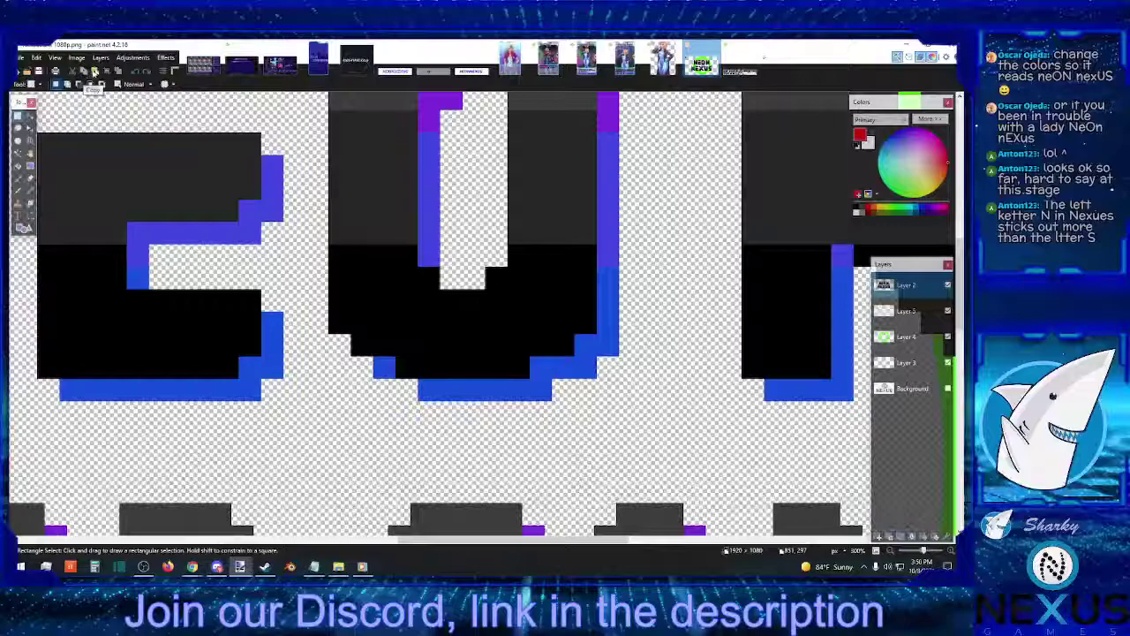
pyautogui.click(93, 71)
pyautogui.moveTo(344, 227); pyautogui.dragTo(678, 237)
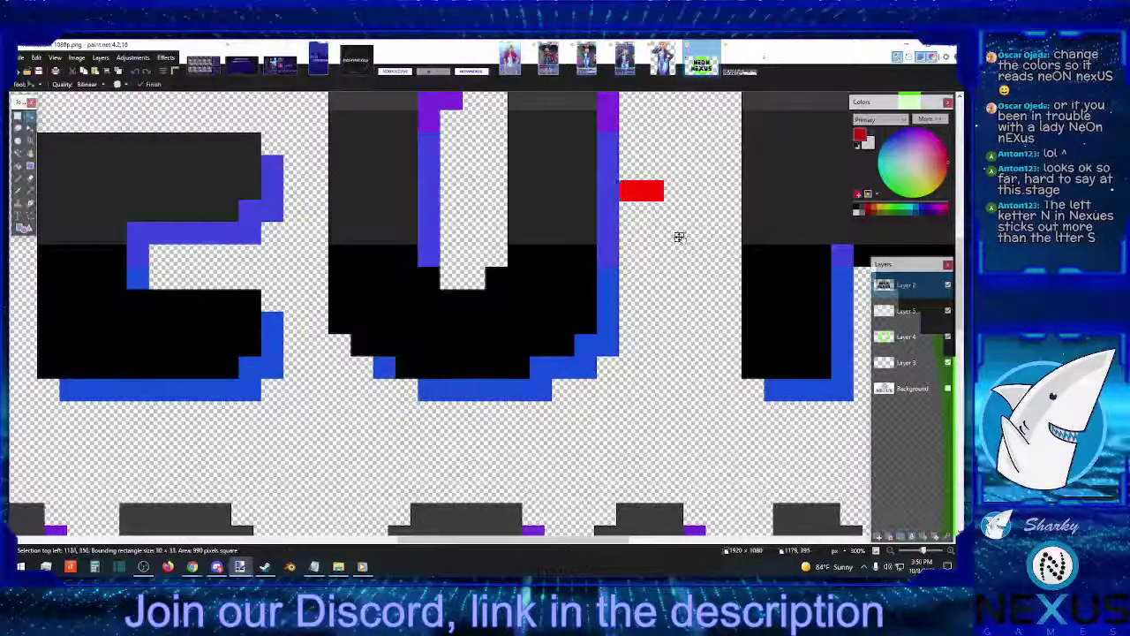
pyautogui.hotkey('ctrl', 'd')
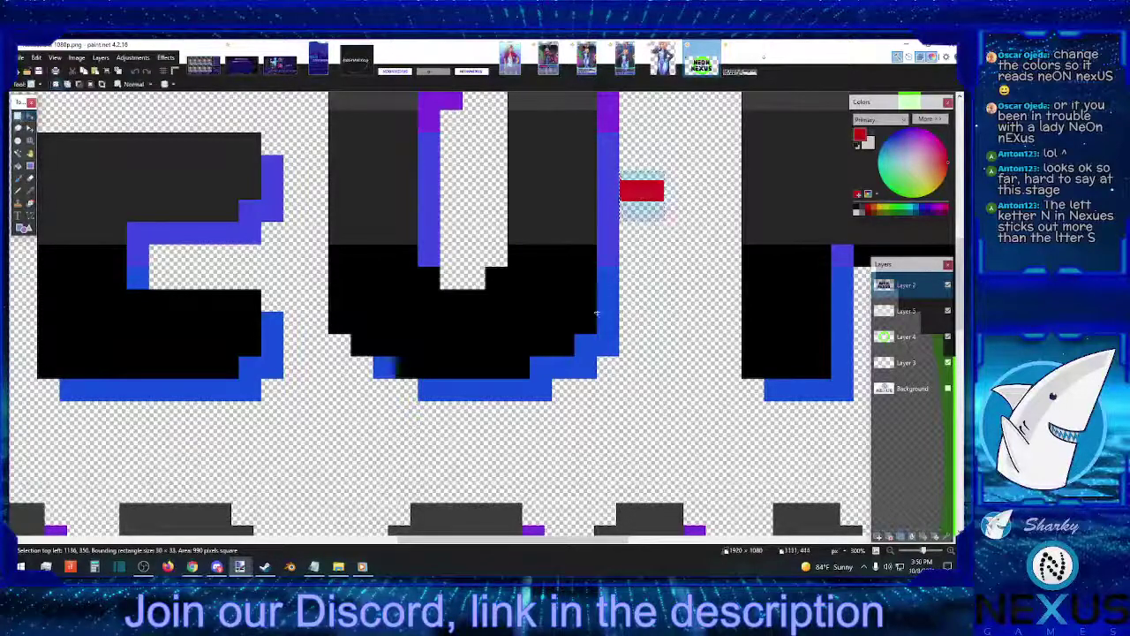
pyautogui.press('s')
pyautogui.click(890, 552)
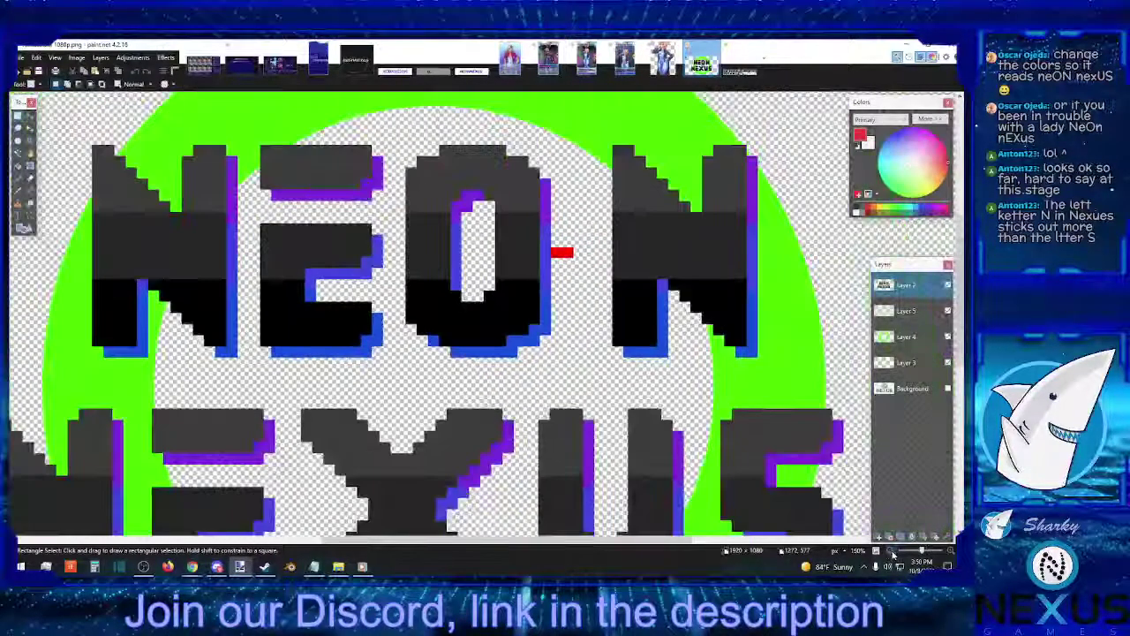
pyautogui.click(890, 553)
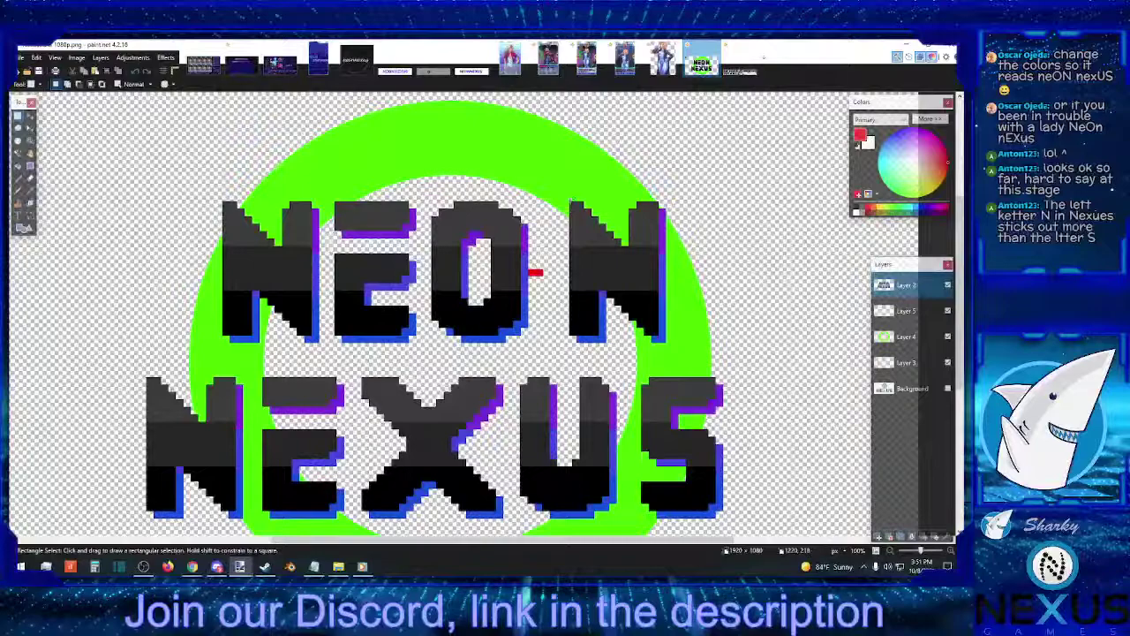
pyautogui.moveTo(570, 202); pyautogui.dragTo(605, 306)
pyautogui.click(573, 207)
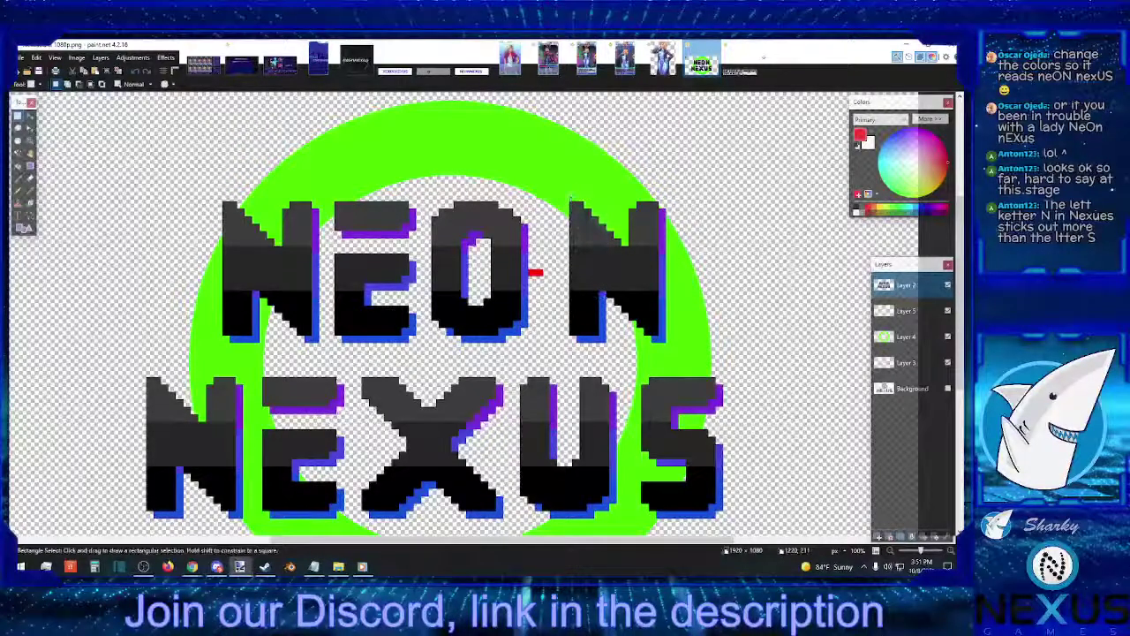
pyautogui.moveTo(570, 199); pyautogui.dragTo(577, 217)
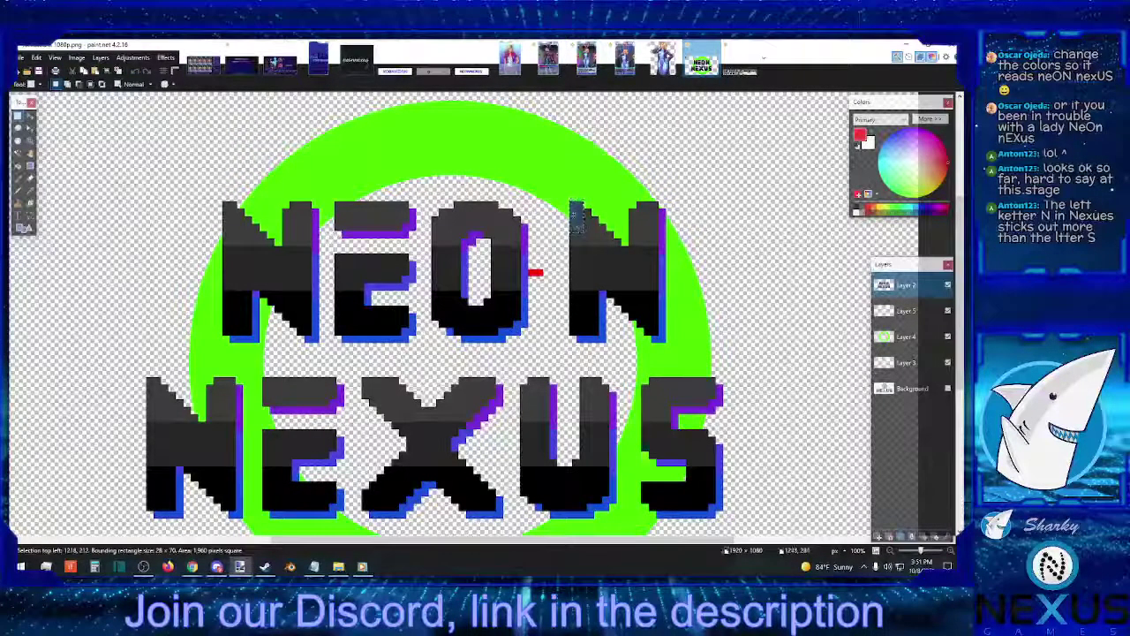
pyautogui.click(574, 214)
# Select the whole last N of NEON, move it 52 px left to the red spacer and 1 px down, and deselect it.
pyautogui.hotkey('ctrl', '+')
pyautogui.hotkey('ctrl', '+')
pyautogui.hotkey('ctrl', '+')
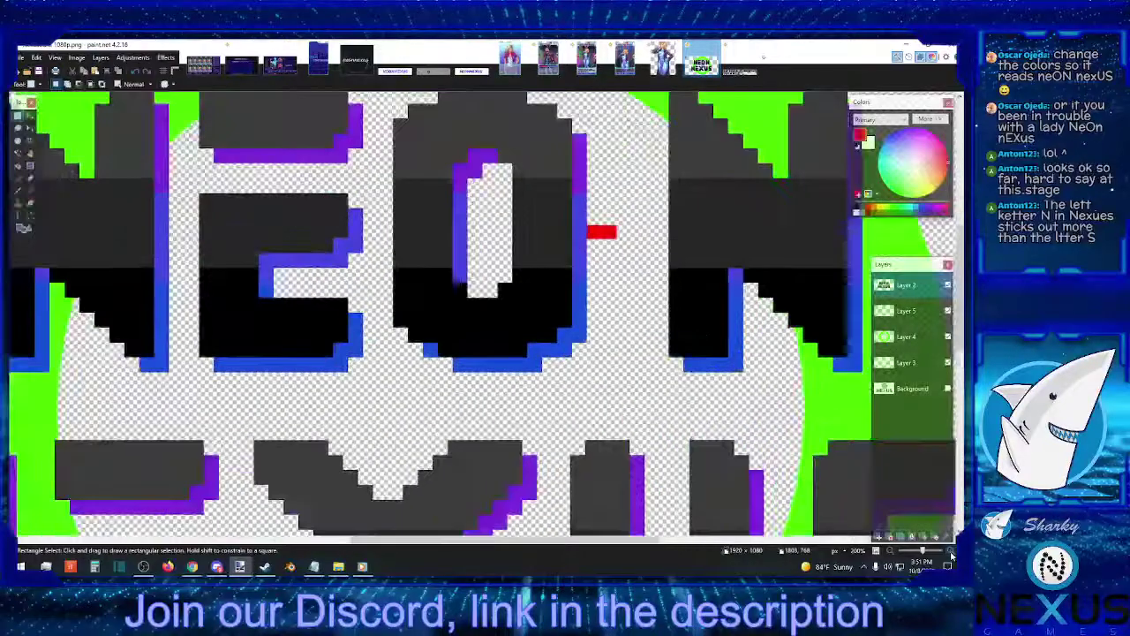
pyautogui.moveTo(548, 545); pyautogui.dragTo(616, 545)
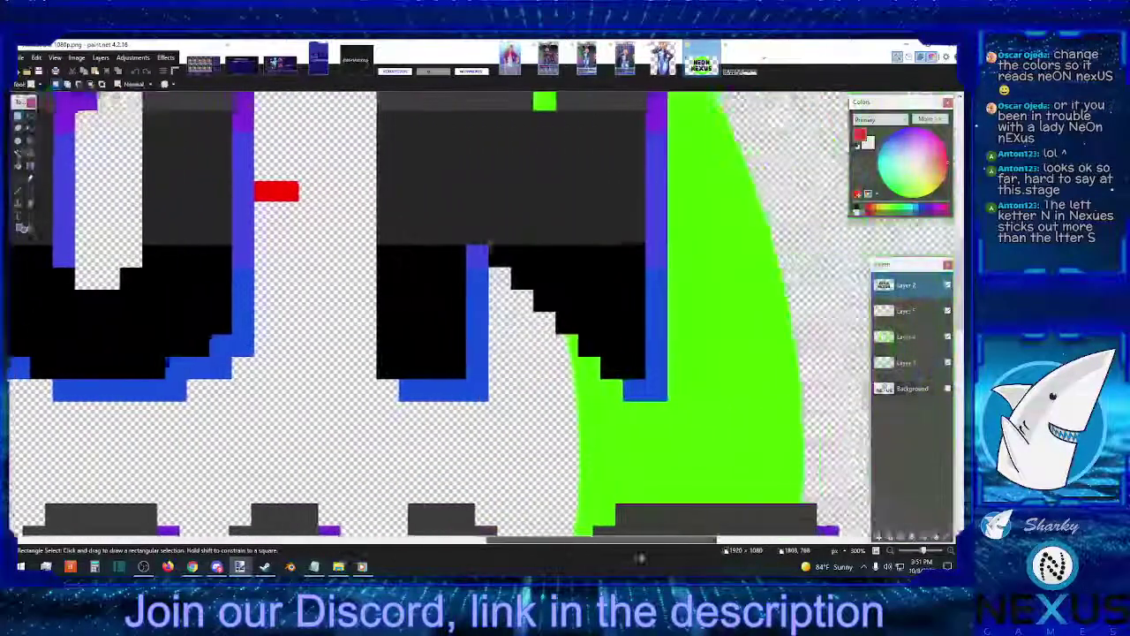
pyautogui.scroll(3, 412, 257)
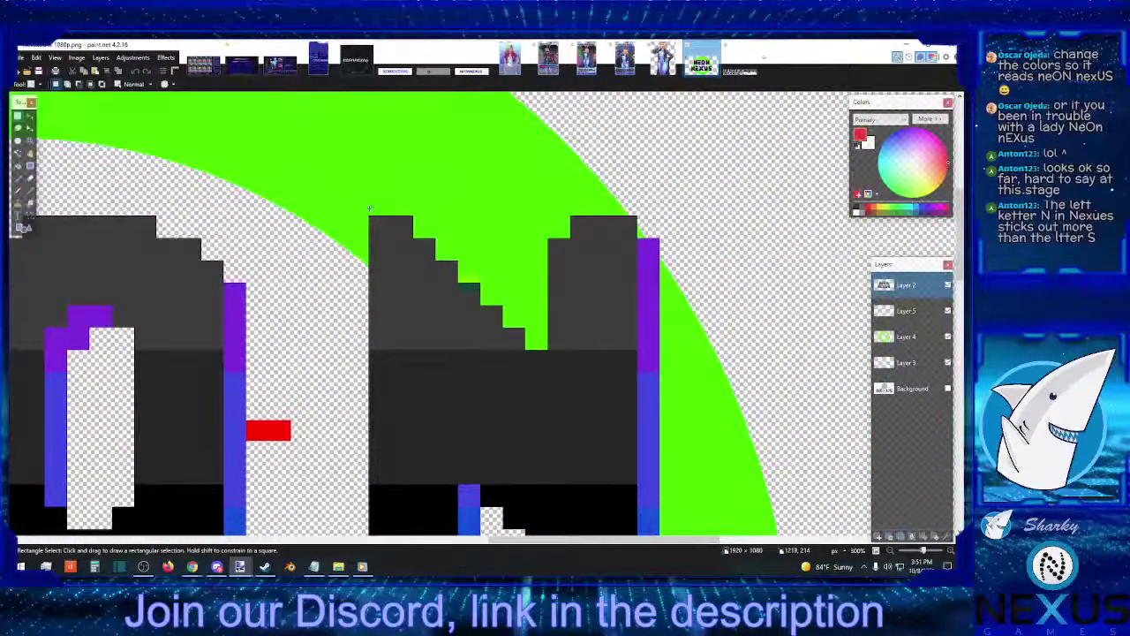
pyautogui.moveTo(370, 209); pyautogui.dragTo(674, 508)
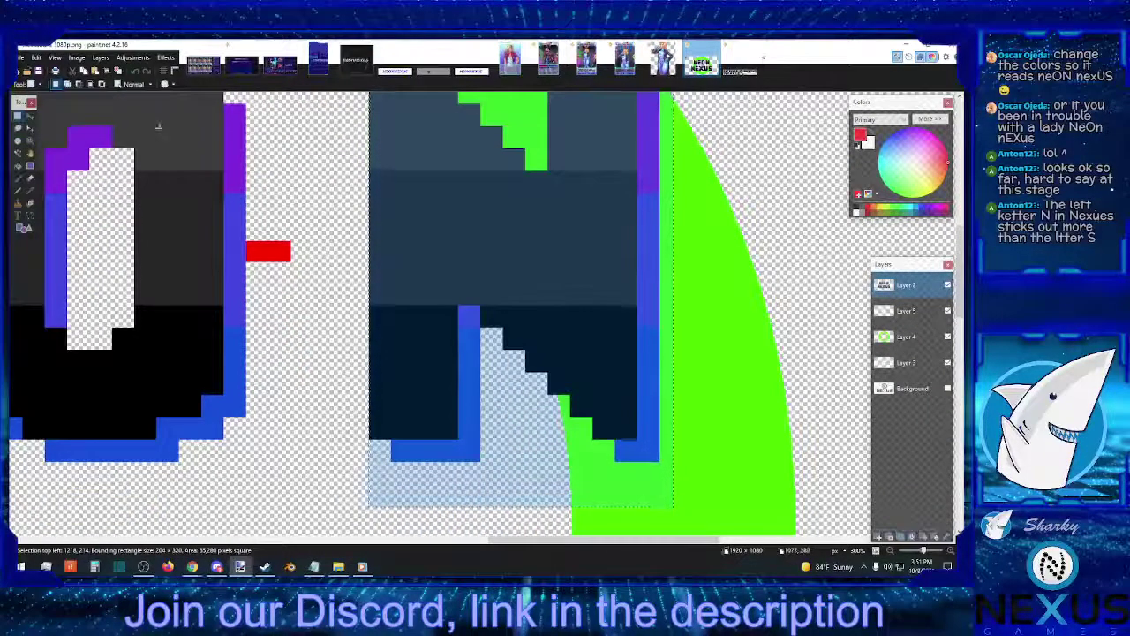
pyautogui.click(29, 117)
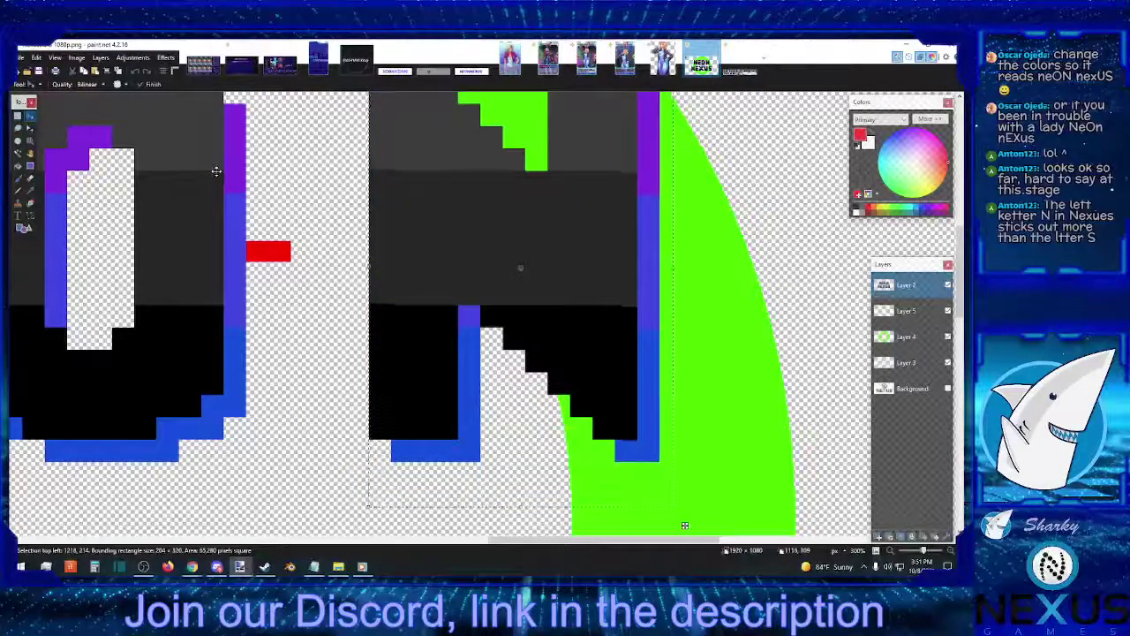
pyautogui.press('Left')
pyautogui.press('Down')
pyautogui.press('Left')
pyautogui.press('Left')
pyautogui.press('Left')
pyautogui.press('Left')
pyautogui.press('Left')
pyautogui.press('Left')
pyautogui.press('Left')
pyautogui.press('Left')
pyautogui.press('Left')
pyautogui.press('Left')
pyautogui.press('Left')
pyautogui.press('Left')
pyautogui.press('Left')
pyautogui.press('Left')
pyautogui.press('Left')
pyautogui.press('Left')
pyautogui.press('Left')
pyautogui.press('Left')
pyautogui.press('Left')
pyautogui.press('Left')
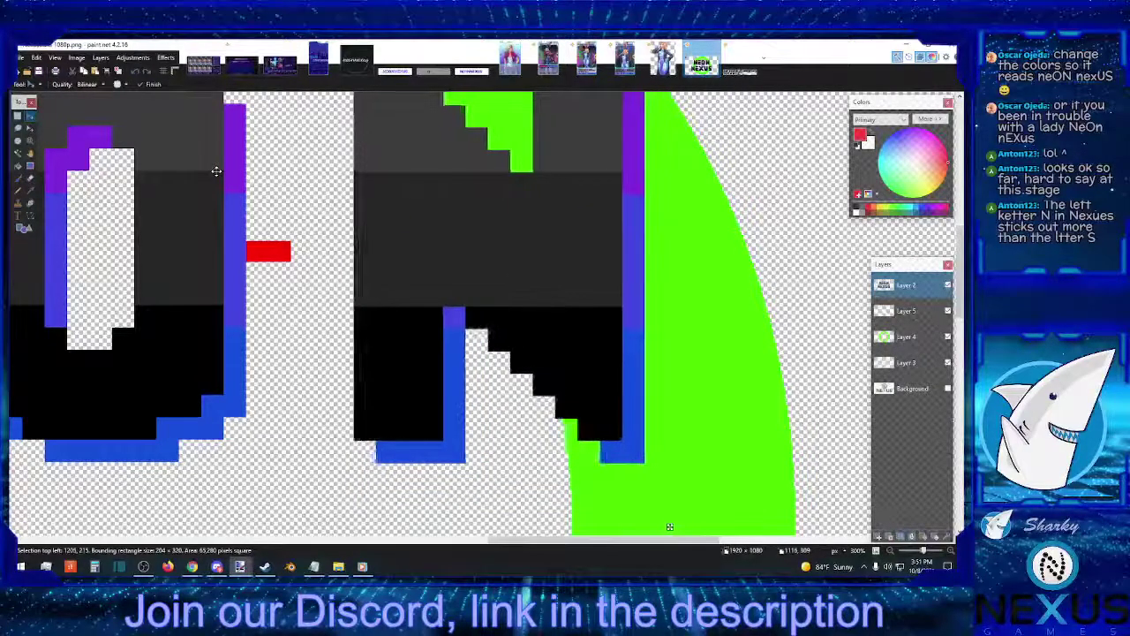
pyautogui.press('Left')
pyautogui.press('Left')
pyautogui.press('Left')
pyautogui.press('Left')
pyautogui.press('Left')
pyautogui.press('Left')
pyautogui.press('Left')
pyautogui.press('Left')
pyautogui.press('Left')
pyautogui.press('Left')
pyautogui.press('Left')
pyautogui.press('Left')
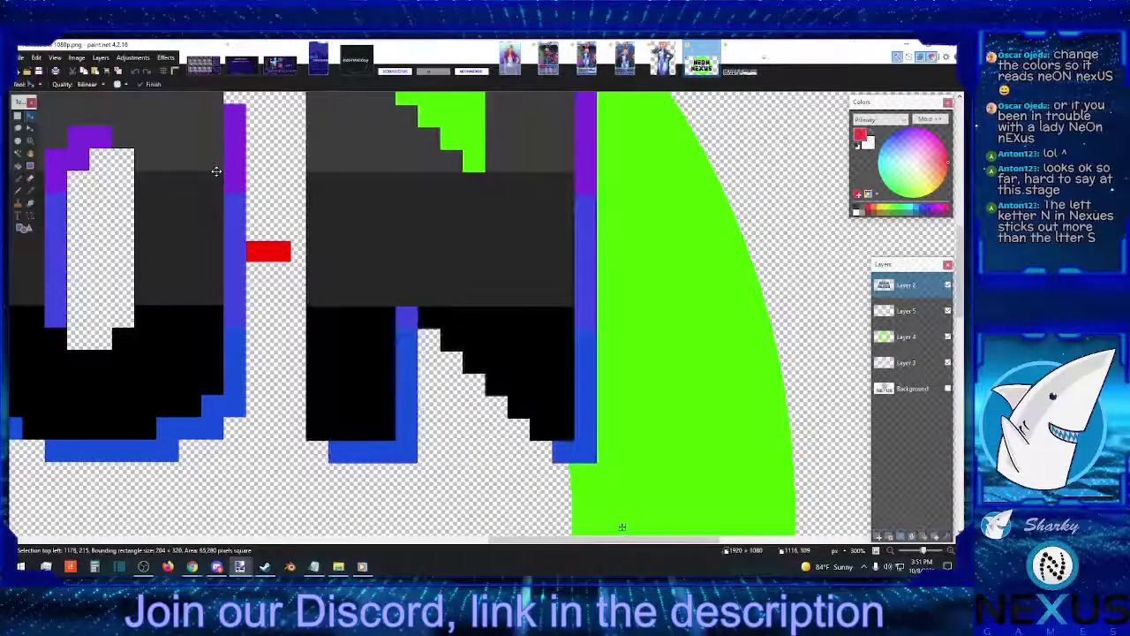
pyautogui.press('Left')
pyautogui.press('Left')
pyautogui.press('Left')
pyautogui.press('Left')
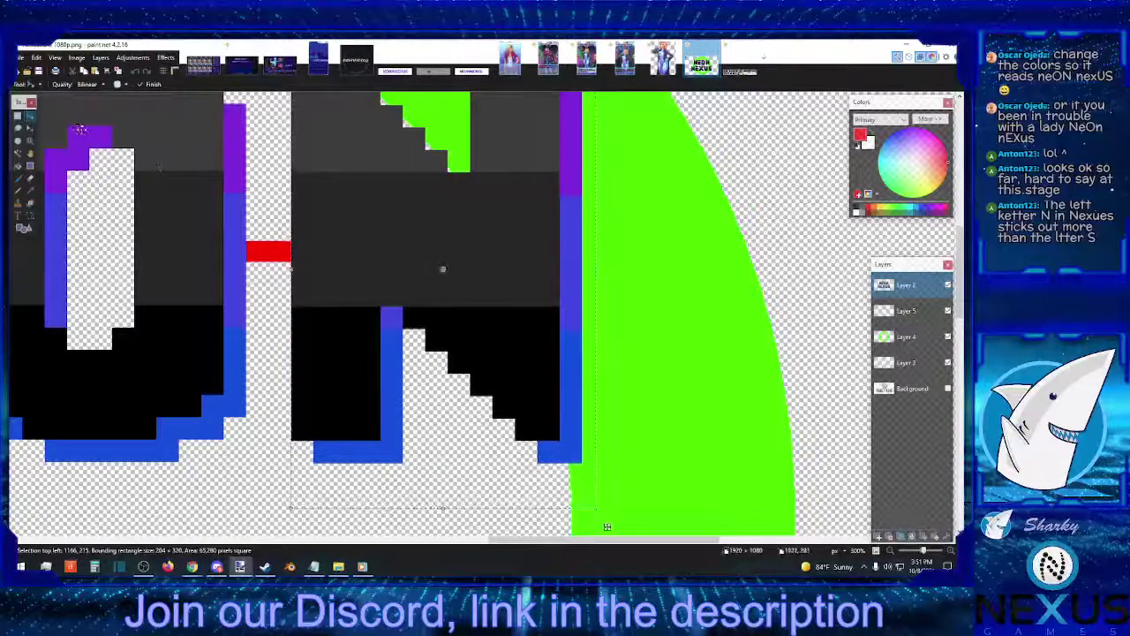
pyautogui.press('s')
pyautogui.hotkey('ctrl', 'd')
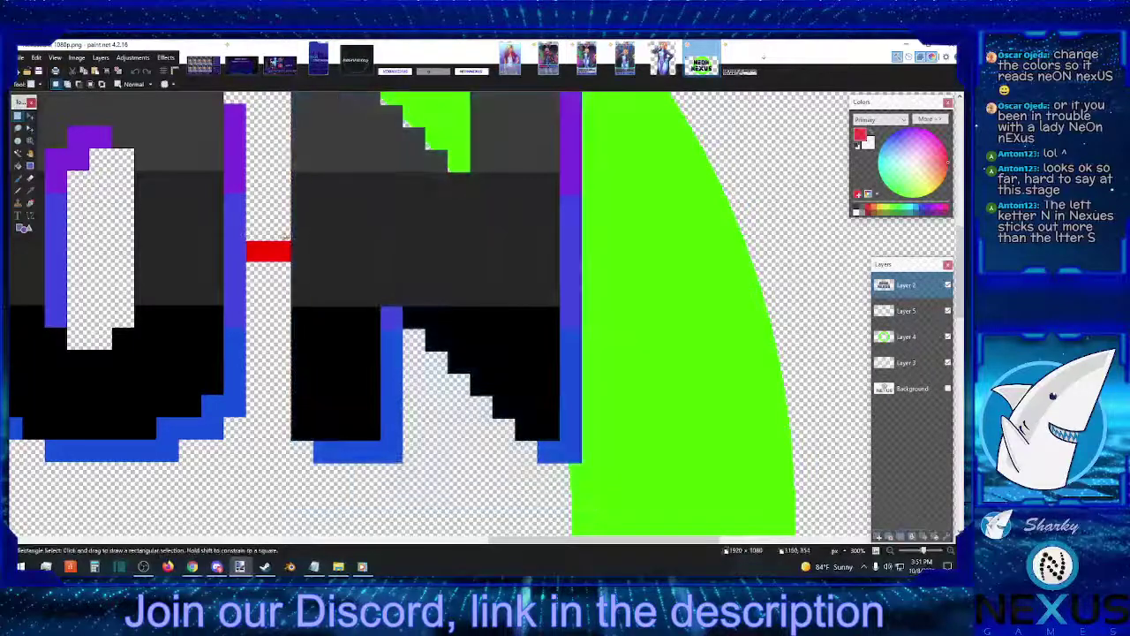
# Cut the red spacer between the O and last N of NEON and paste it against the right side of the U of NEXUS.
pyautogui.moveTo(292, 234); pyautogui.dragTo(289, 271)
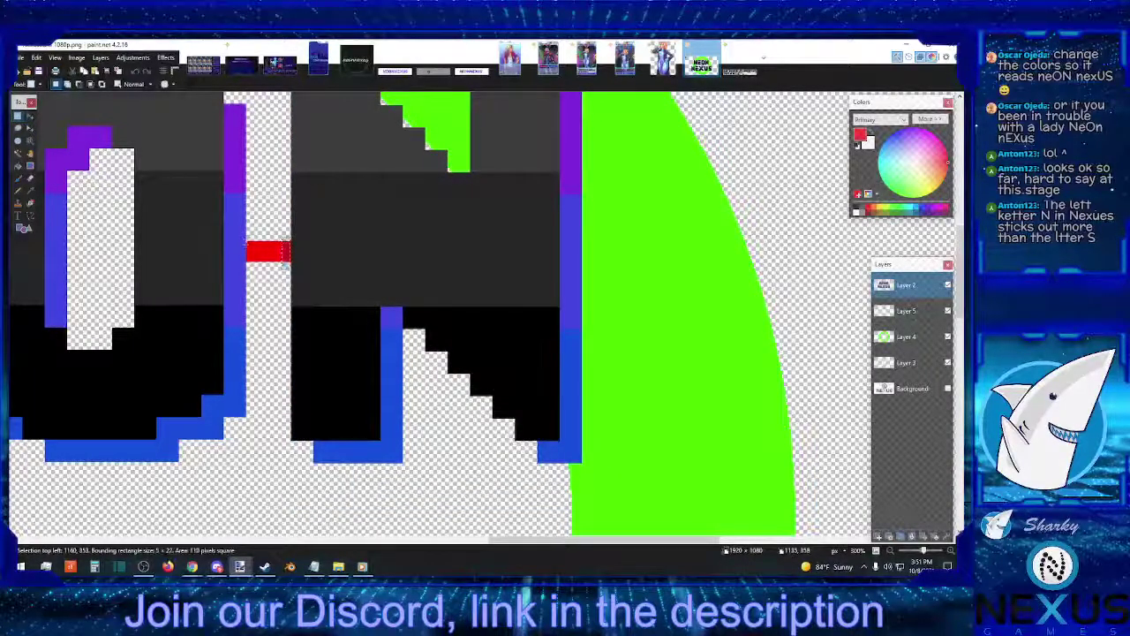
pyautogui.moveTo(248, 237); pyautogui.dragTo(291, 278)
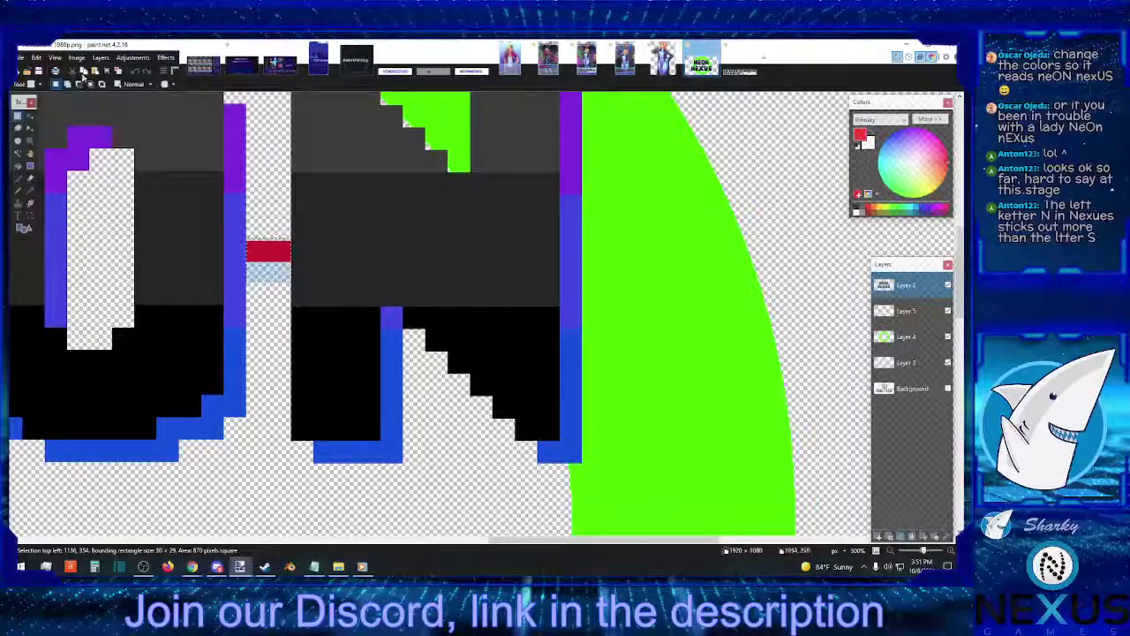
pyautogui.press('Delete')
pyautogui.scroll(-2, 374, 424)
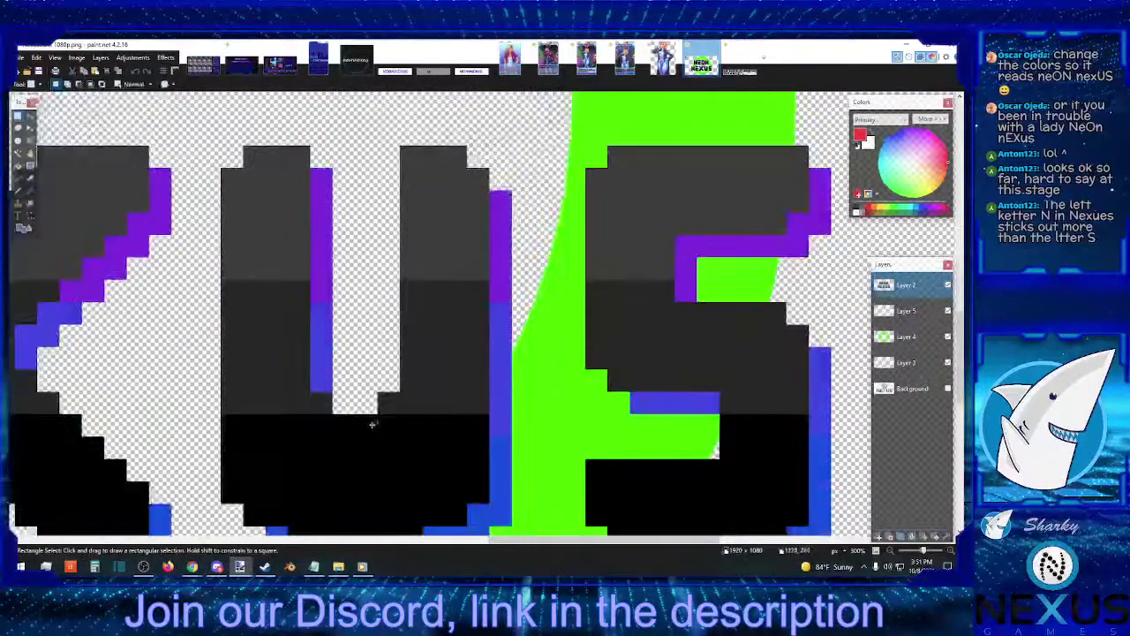
pyautogui.scroll(2, 374, 416)
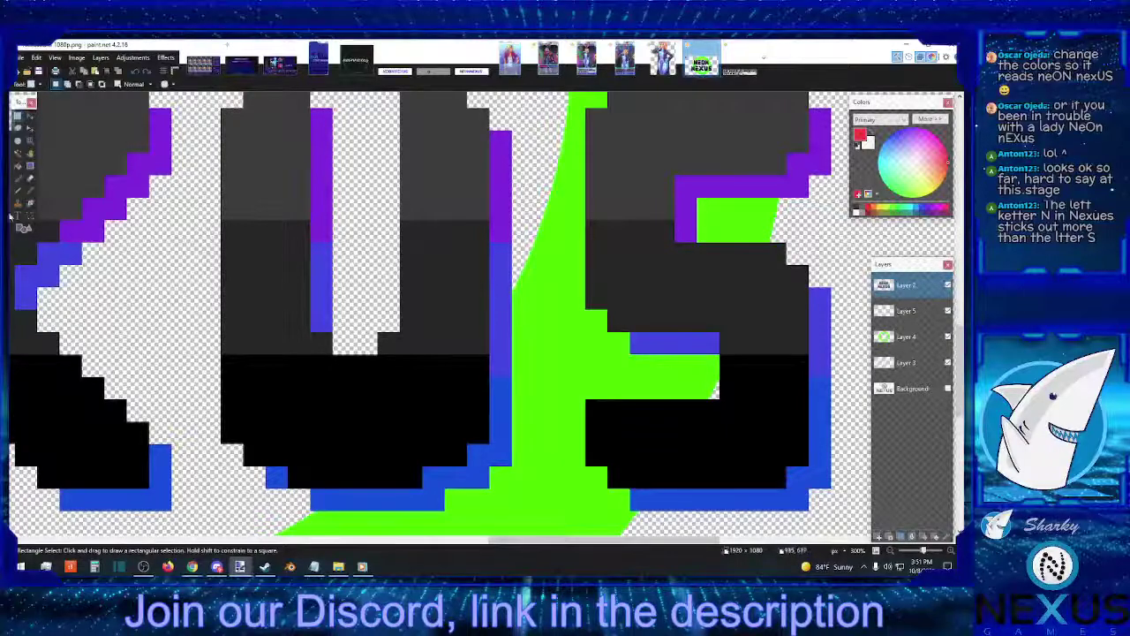
pyautogui.hotkey('ctrl', 'v')
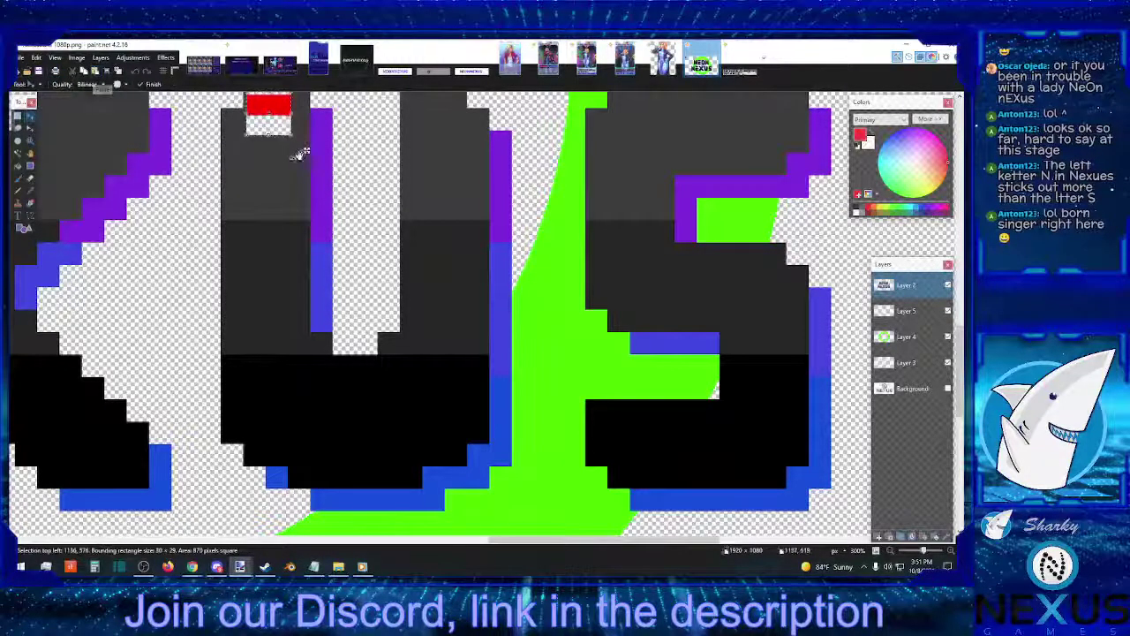
pyautogui.moveTo(307, 150); pyautogui.dragTo(574, 291)
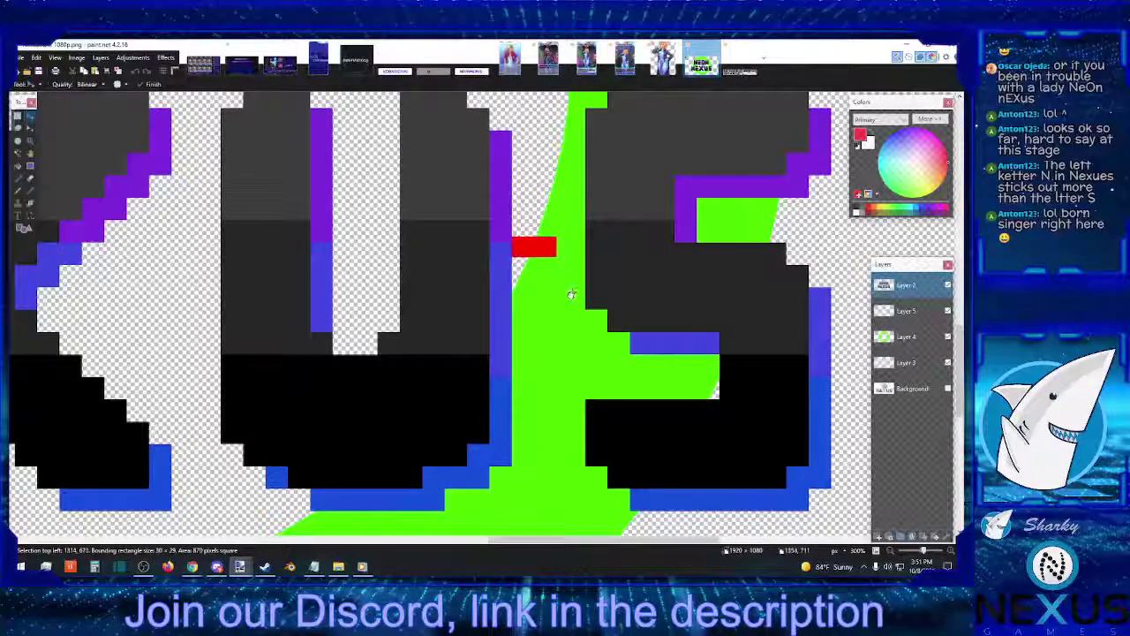
# Select the whole S of NEXUS and move it left 19 px until it meets the red spacer.
pyautogui.press('s')
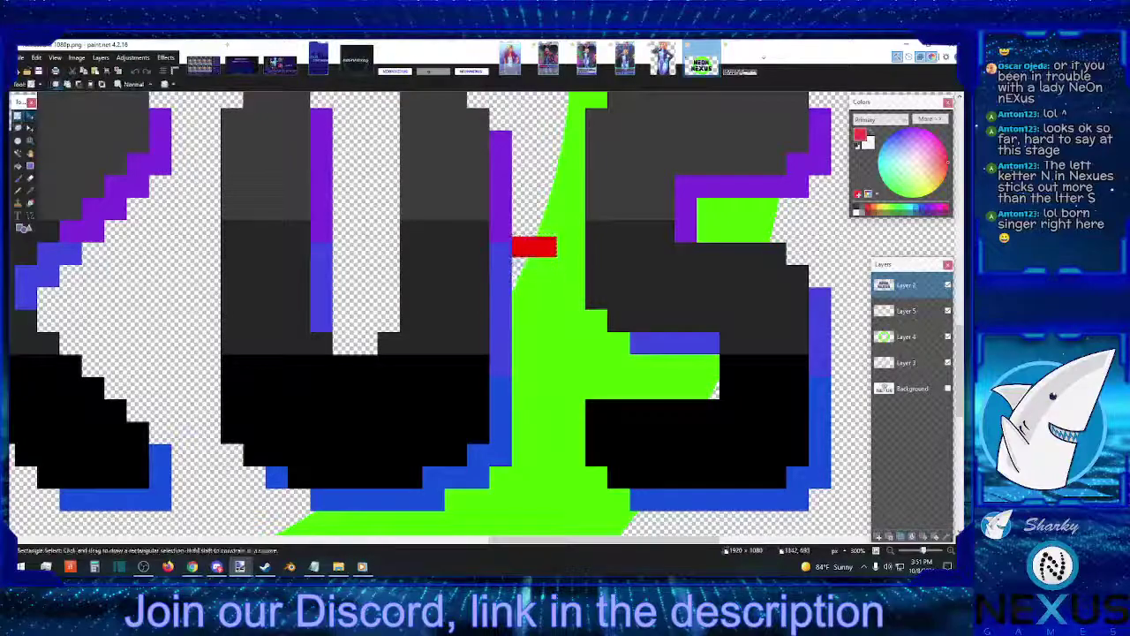
pyautogui.scroll(3, 563, 273)
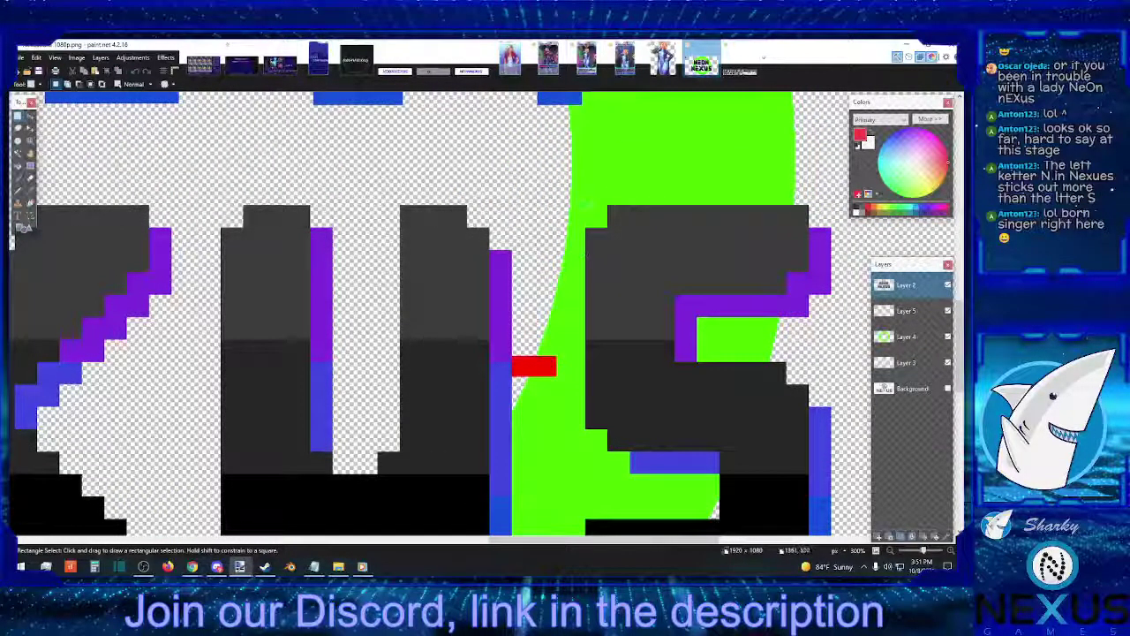
pyautogui.moveTo(585, 201); pyautogui.dragTo(866, 378)
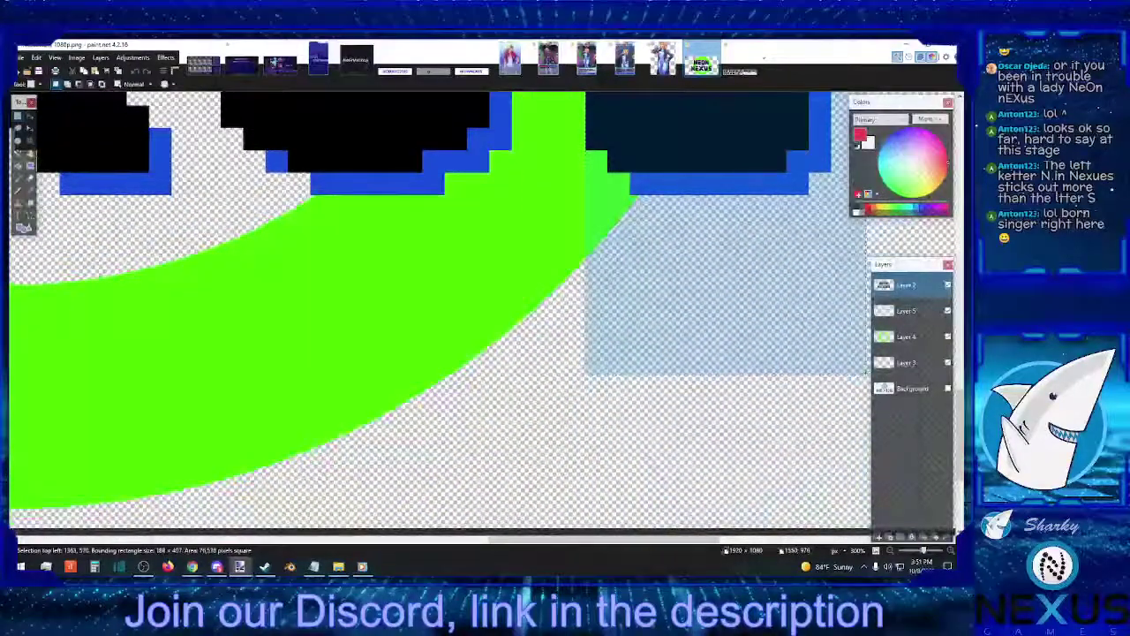
pyautogui.scroll(5, 839, 397)
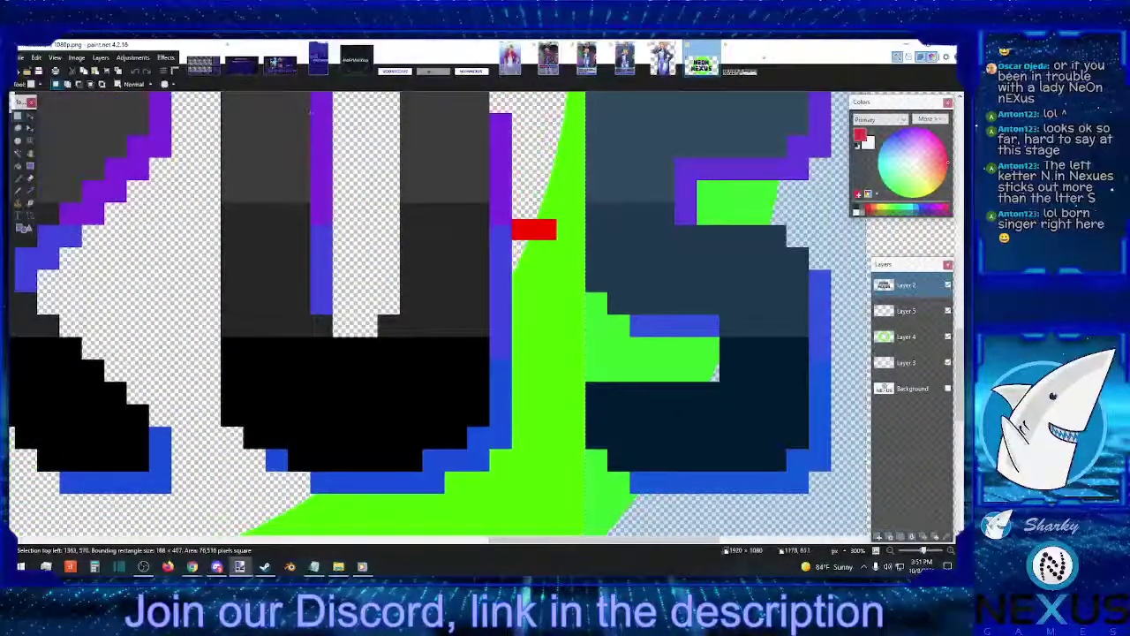
pyautogui.click(30, 116)
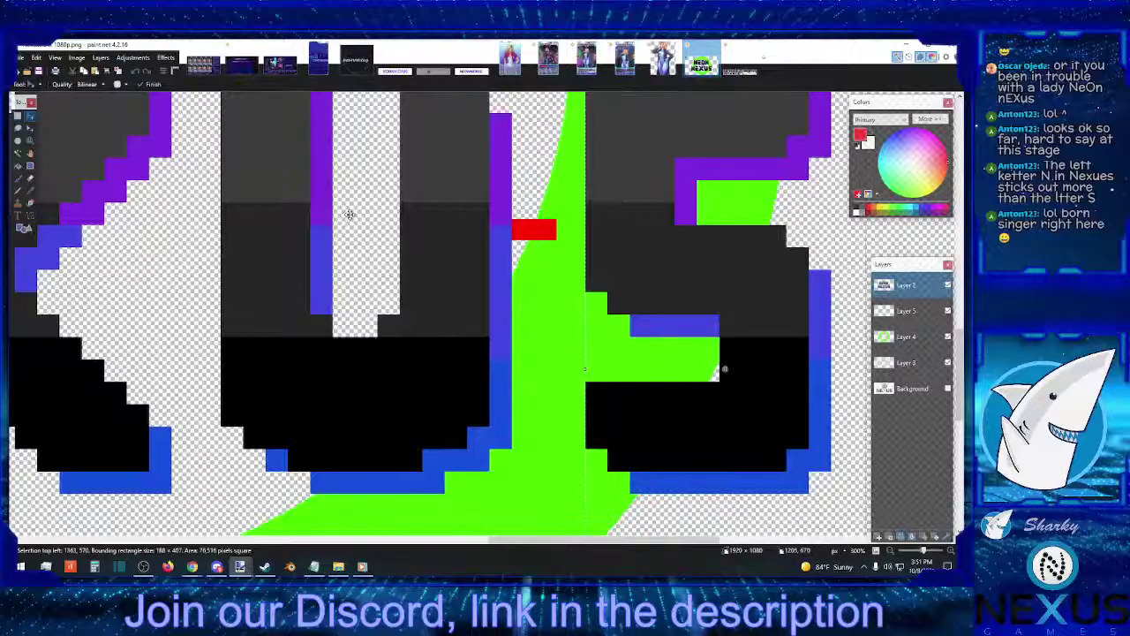
pyautogui.press('Left')
pyautogui.press('Left')
pyautogui.press('Left')
pyautogui.press('Left')
pyautogui.press('Left')
pyautogui.press('Left')
pyautogui.press('Left')
pyautogui.press('Left')
pyautogui.press('Left')
pyautogui.press('Left')
pyautogui.press('Left')
pyautogui.press('Left')
pyautogui.press('Left')
pyautogui.press('Left')
pyautogui.press('Left')
pyautogui.press('Left')
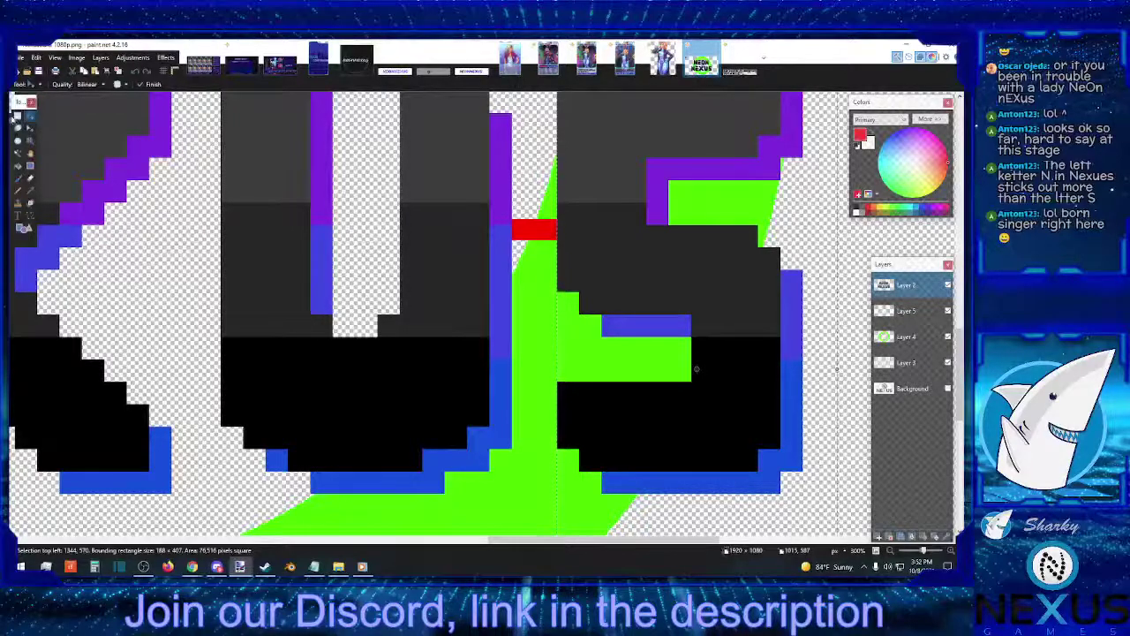
# Cut the red spacer between the U and S and paste it against the left side of the U.
pyautogui.click(17, 116)
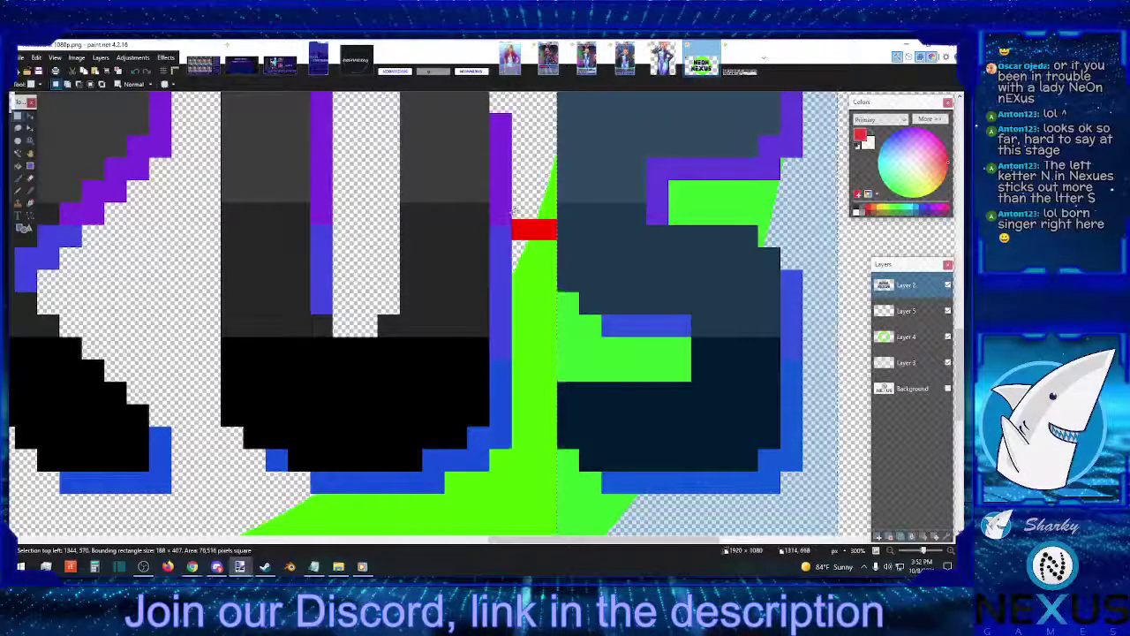
pyautogui.click(515, 211)
pyautogui.moveTo(540, 257); pyautogui.dragTo(556, 269)
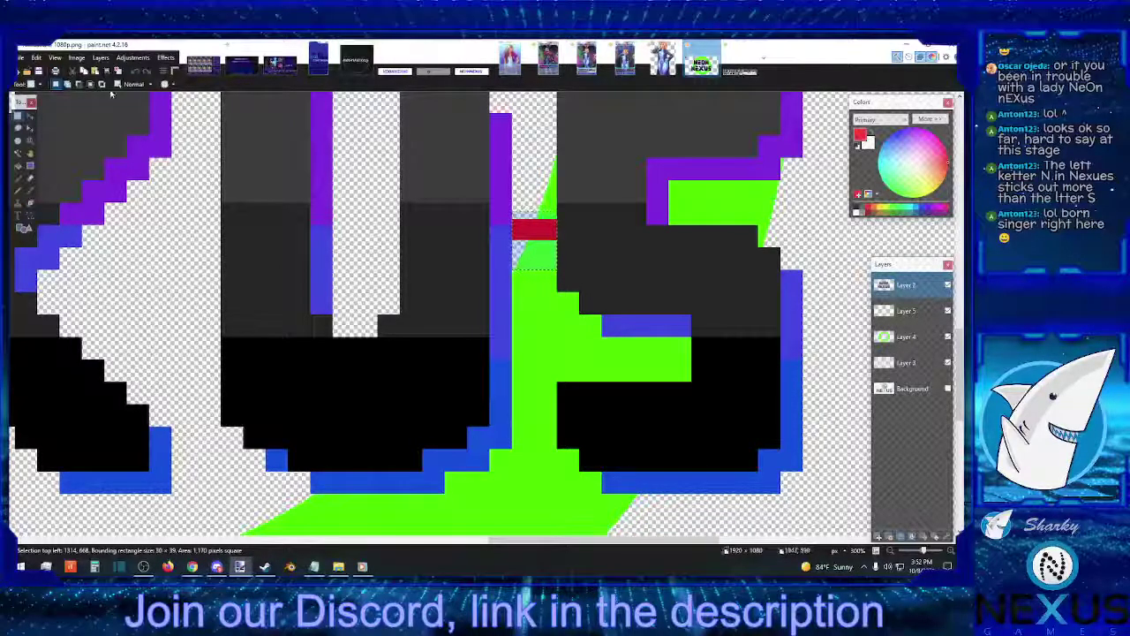
pyautogui.click(74, 71)
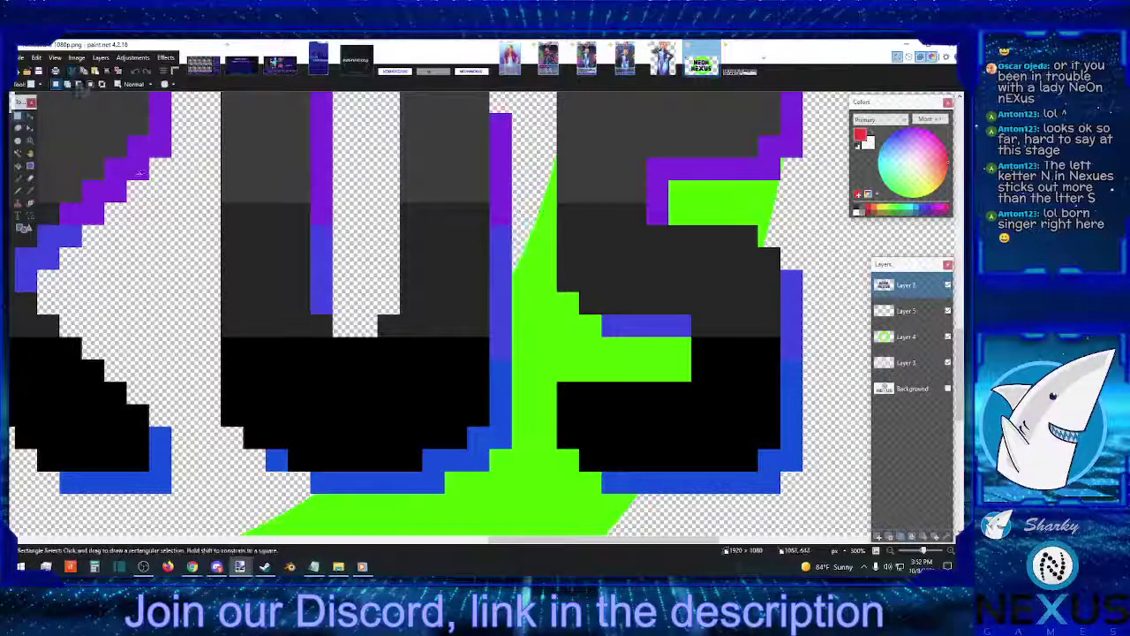
pyautogui.click(96, 72)
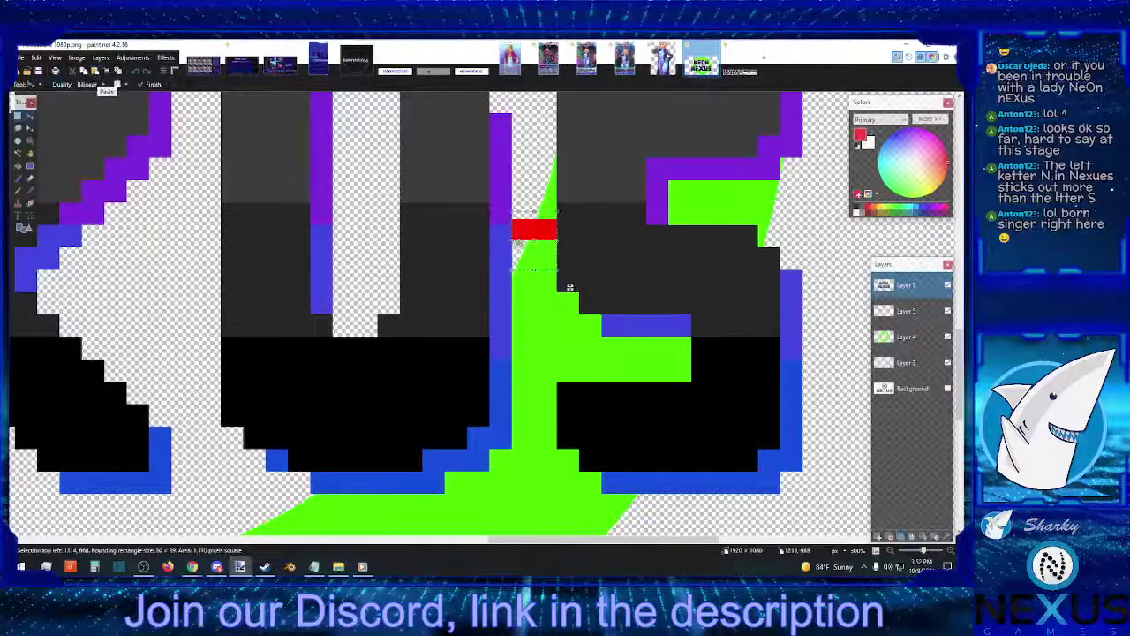
pyautogui.moveTo(569, 287); pyautogui.dragTo(665, 406)
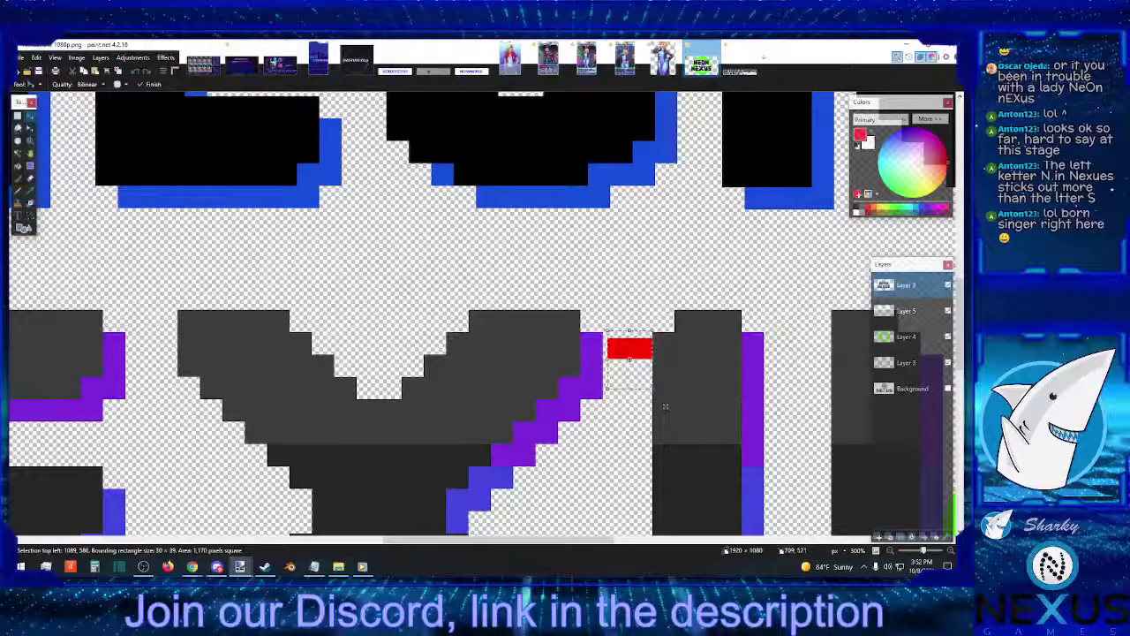
# Select the whole X of NEXUS and move it right 3 px until it meets the red spacer.
pyautogui.press('s')
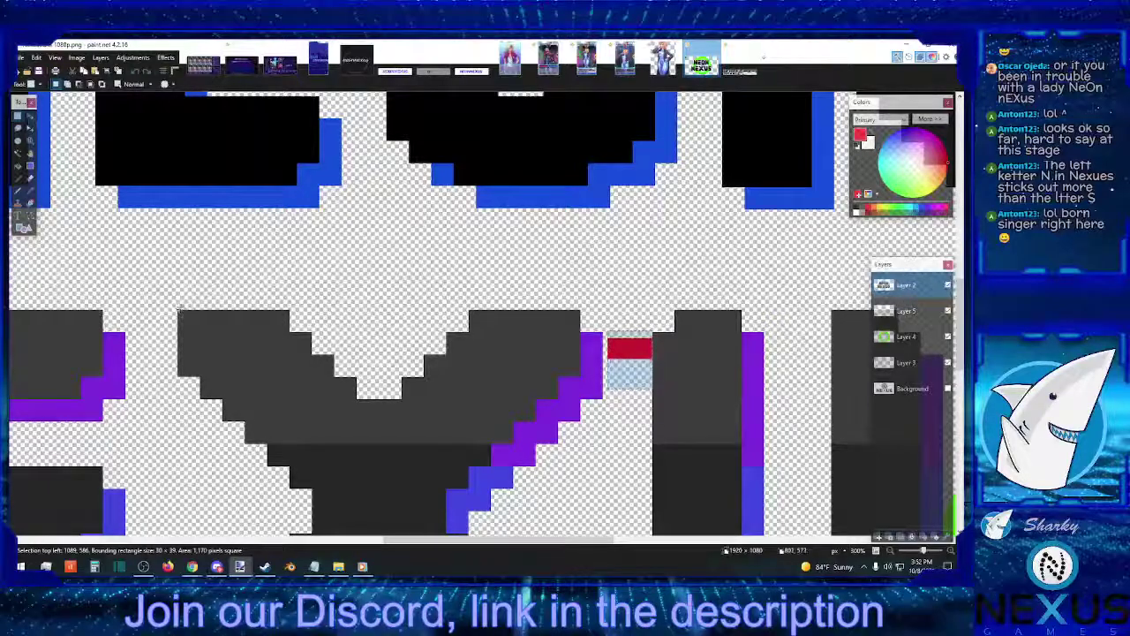
pyautogui.moveTo(177, 310); pyautogui.dragTo(602, 422)
pyautogui.scroll(10, 477, 309)
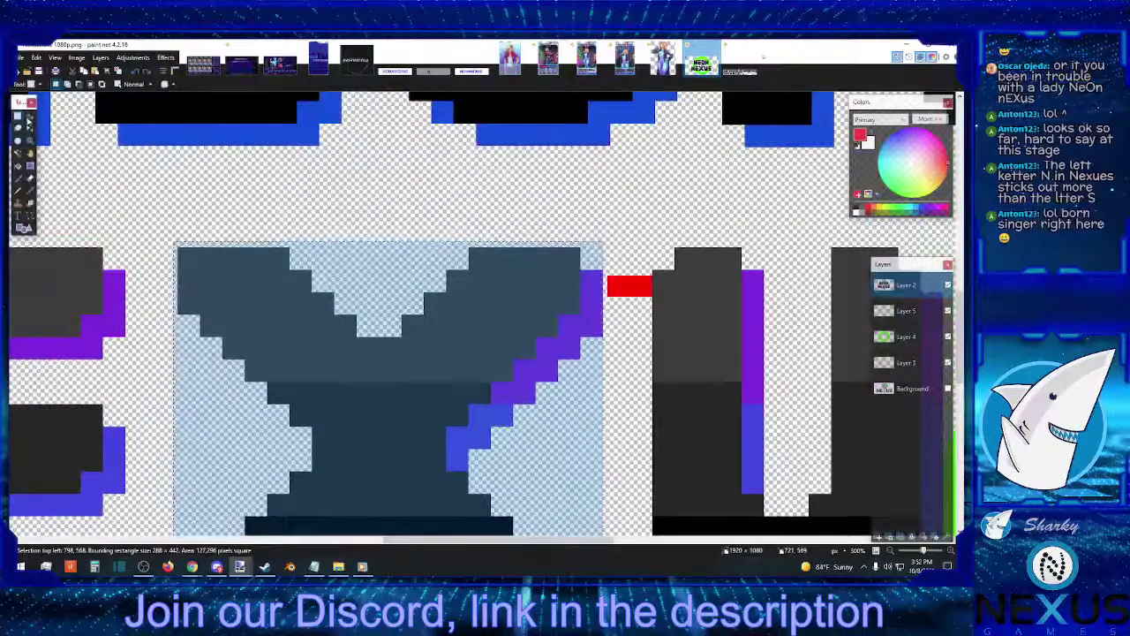
pyautogui.click(30, 117)
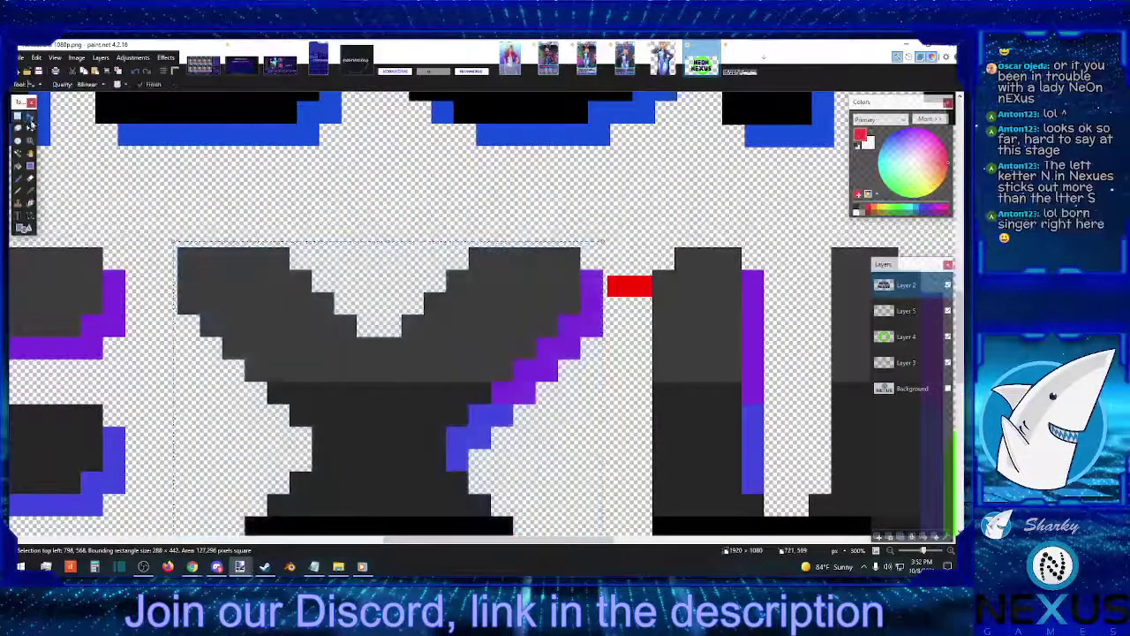
pyautogui.press('Right')
pyautogui.press('Right')
pyautogui.press('Right')
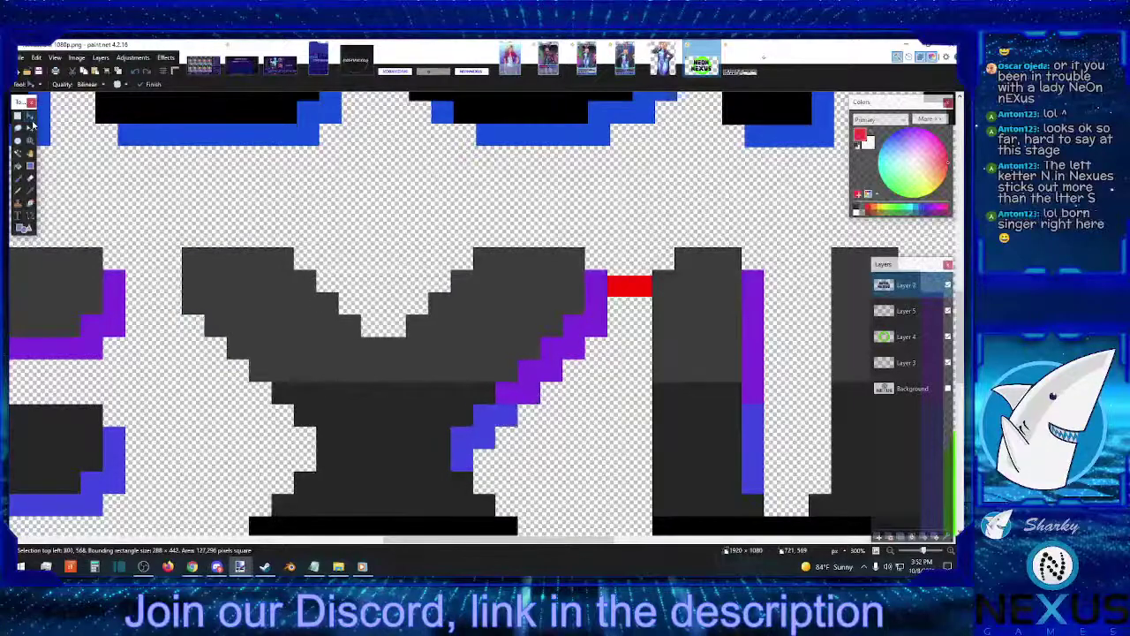
# Select the red spacer between the X and U and move it against the left side of the X.
pyautogui.click(17, 104)
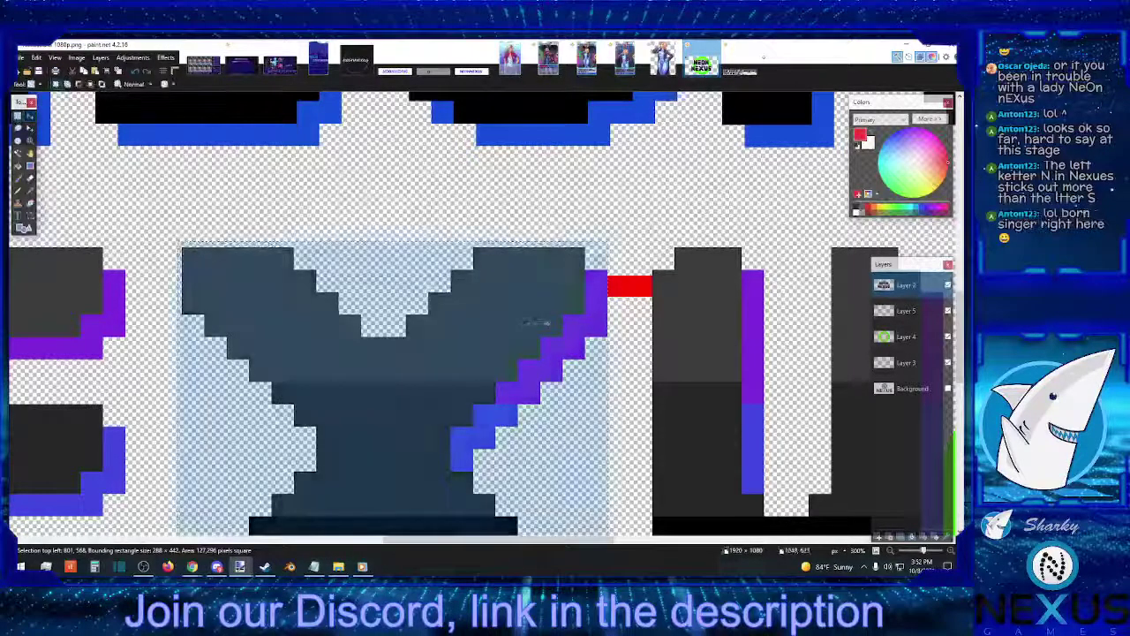
pyautogui.click(548, 324)
pyautogui.moveTo(609, 277); pyautogui.dragTo(652, 316)
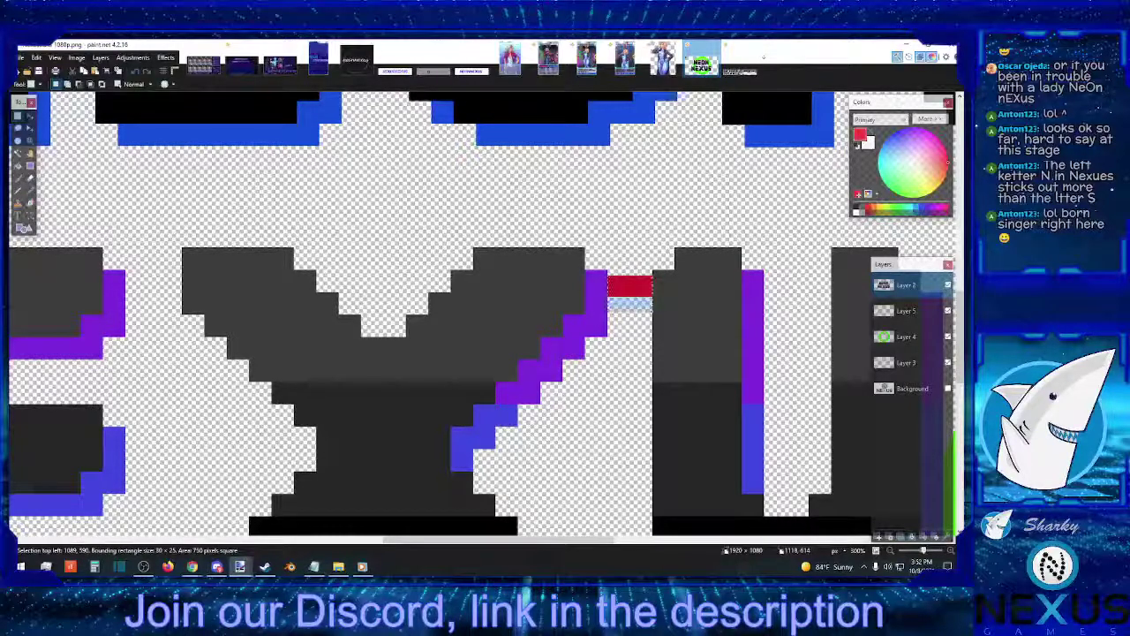
pyautogui.click(31, 119)
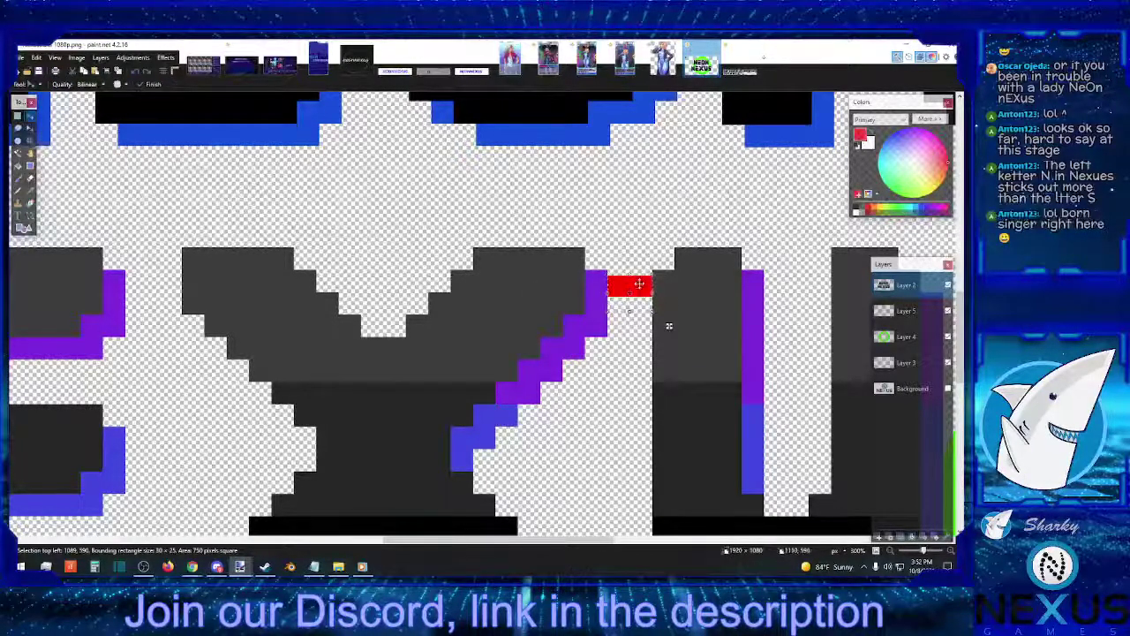
pyautogui.moveTo(638, 285); pyautogui.dragTo(165, 288)
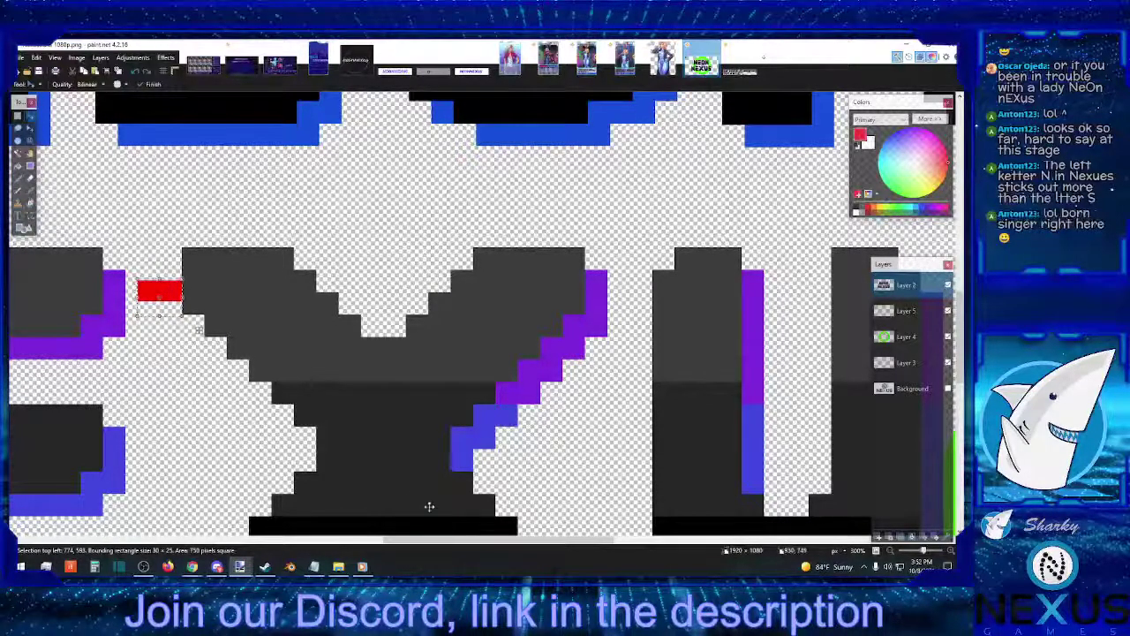
# Select the whole E of NEXUS and move it right 8 px until it meets the red spacer.
pyautogui.moveTo(458, 540); pyautogui.dragTo(317, 540)
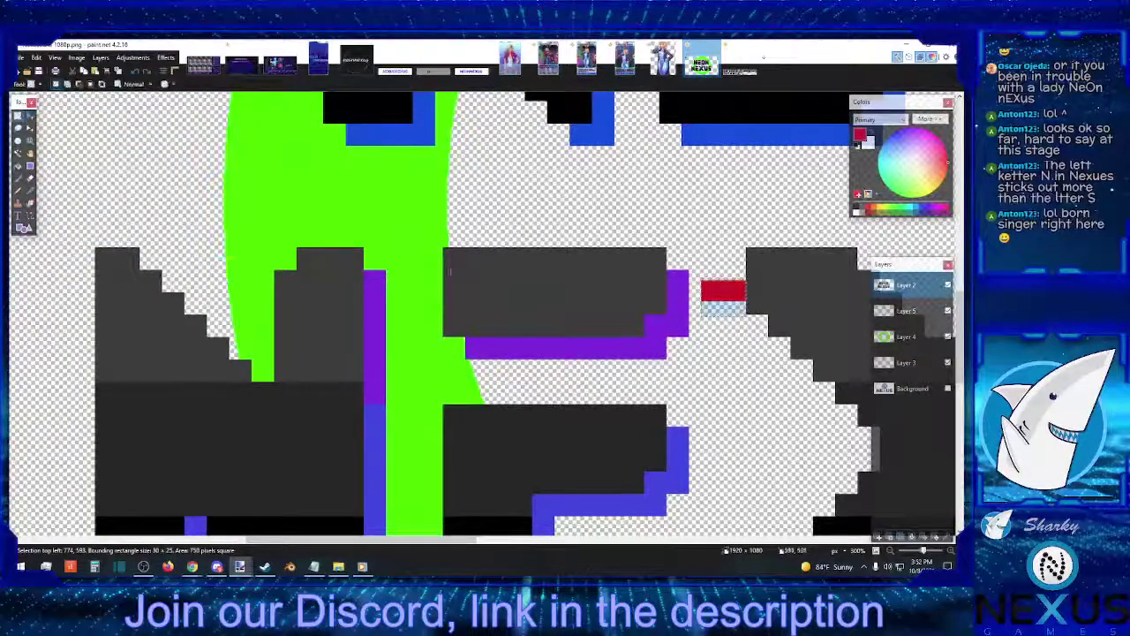
pyautogui.press('s')
pyautogui.moveTo(442, 232); pyautogui.dragTo(691, 389)
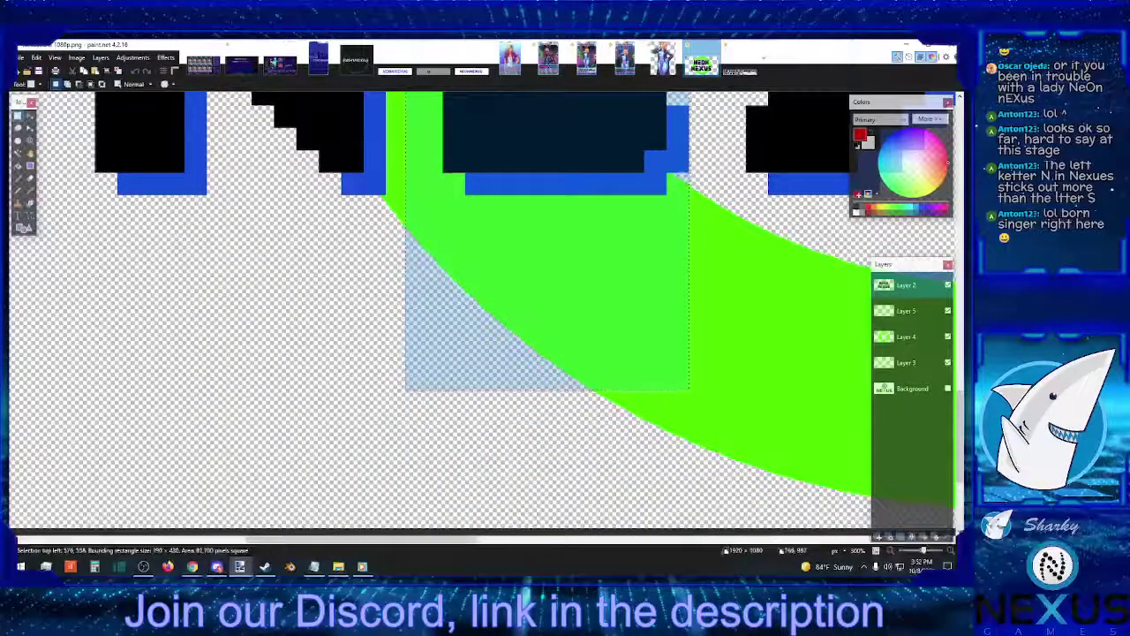
pyautogui.scroll(4, 442, 309)
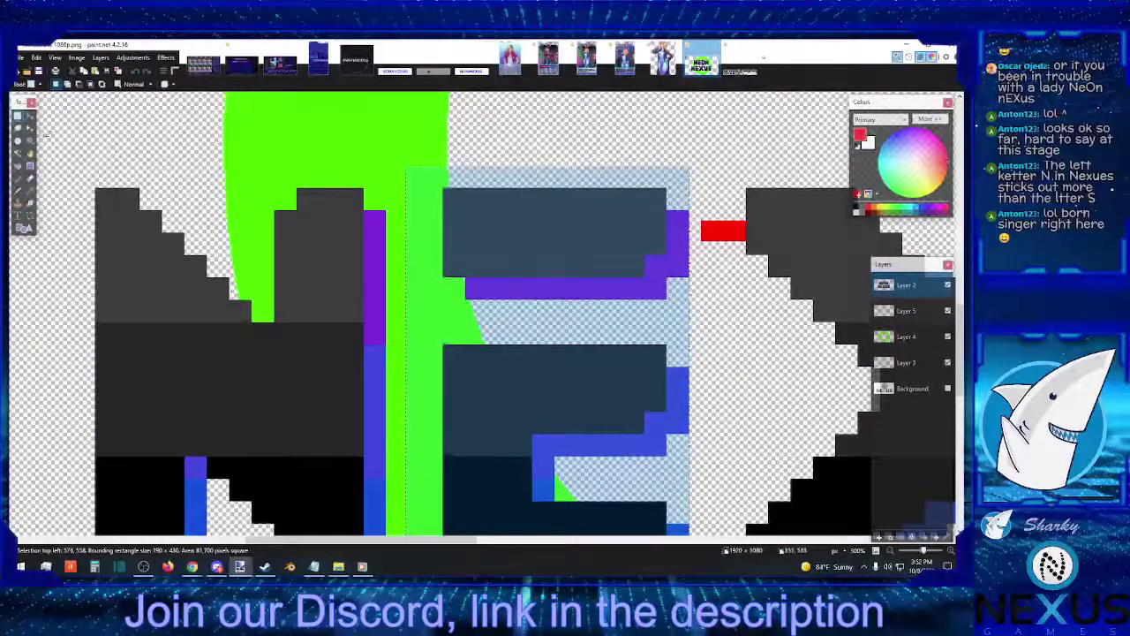
pyautogui.click(31, 119)
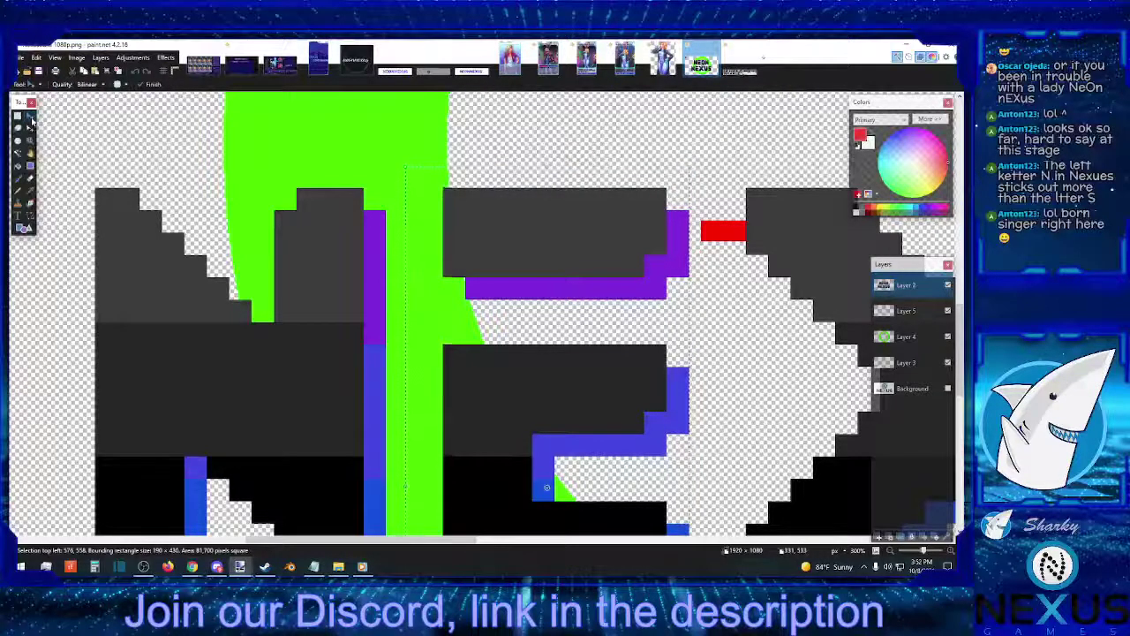
pyautogui.press('Right')
pyautogui.press('Right')
pyautogui.press('Right')
pyautogui.press('Right')
pyautogui.press('Right')
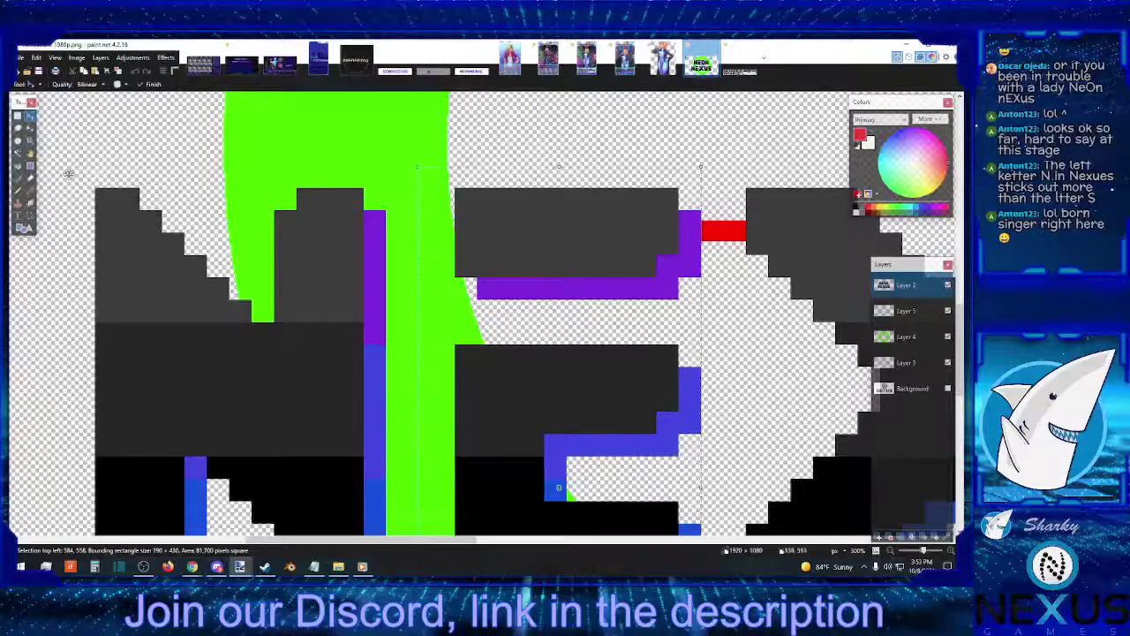
# Select the red spacer between the E and X and move it against the left side of the E.
pyautogui.click(18, 115)
pyautogui.click(492, 166)
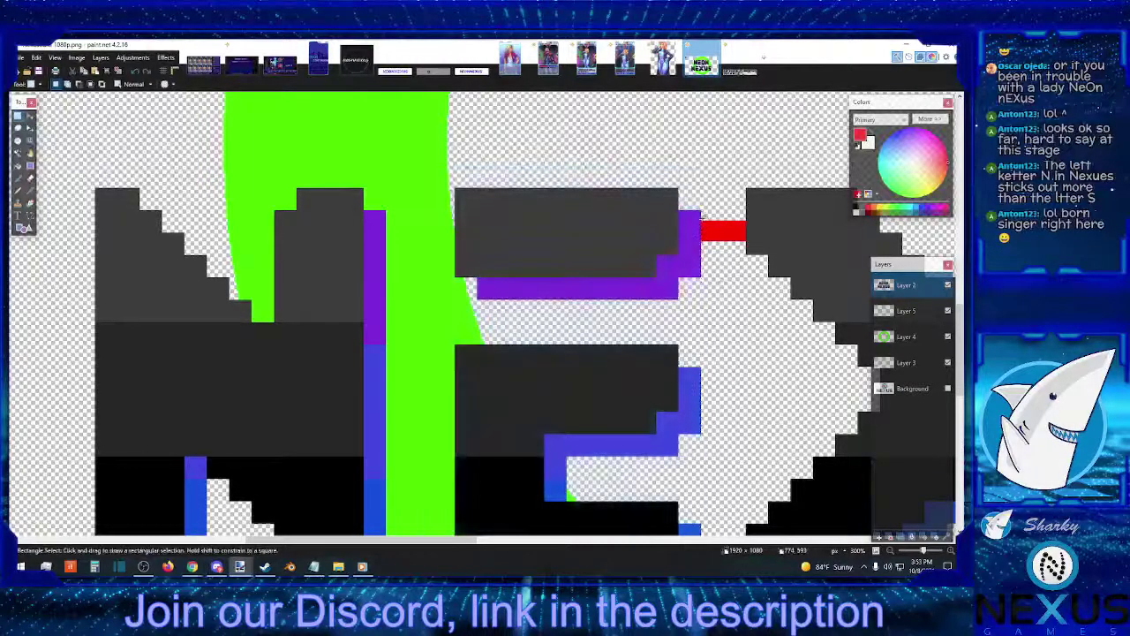
pyautogui.moveTo(701, 228); pyautogui.dragTo(746, 253)
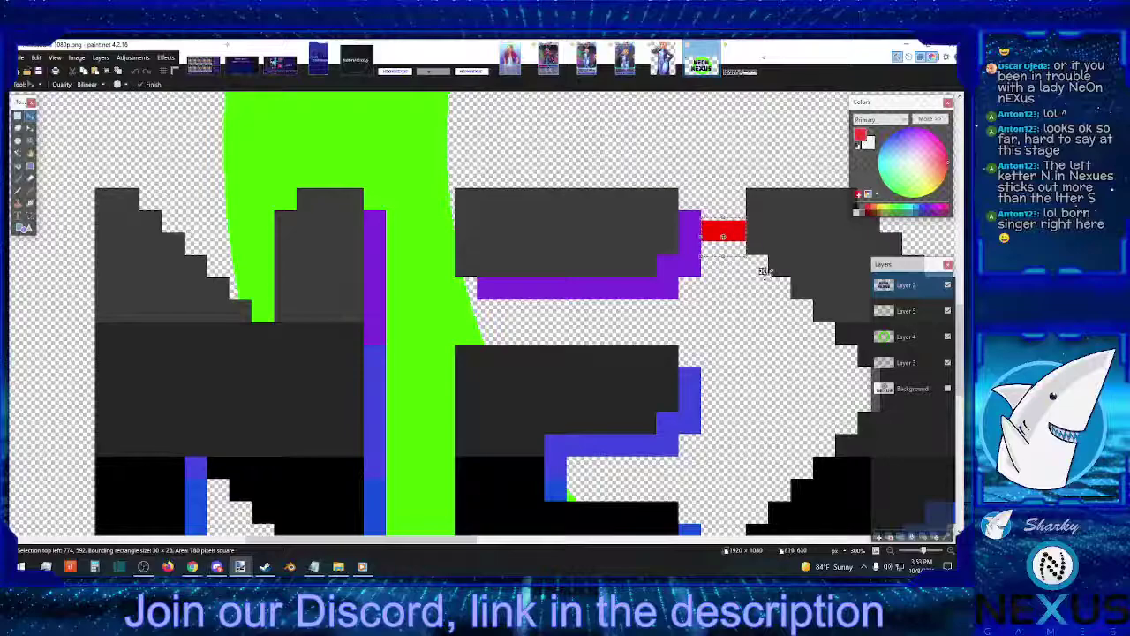
pyautogui.moveTo(763, 271)
pyautogui.mouseDown()
pyautogui.moveTo(469, 293)
pyautogui.moveTo(454, 259)
pyautogui.moveTo(469, 263)
pyautogui.mouseUp()
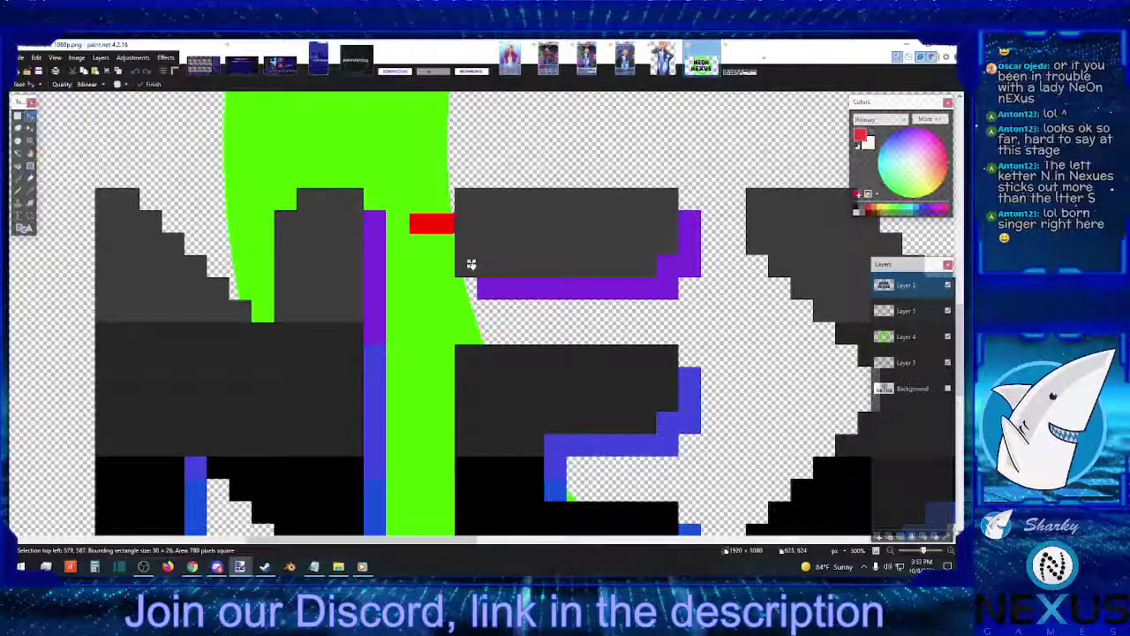
# Select the whole N of NEXUS and move it right 16 px until it meets the red spacer.
pyautogui.click(18, 116)
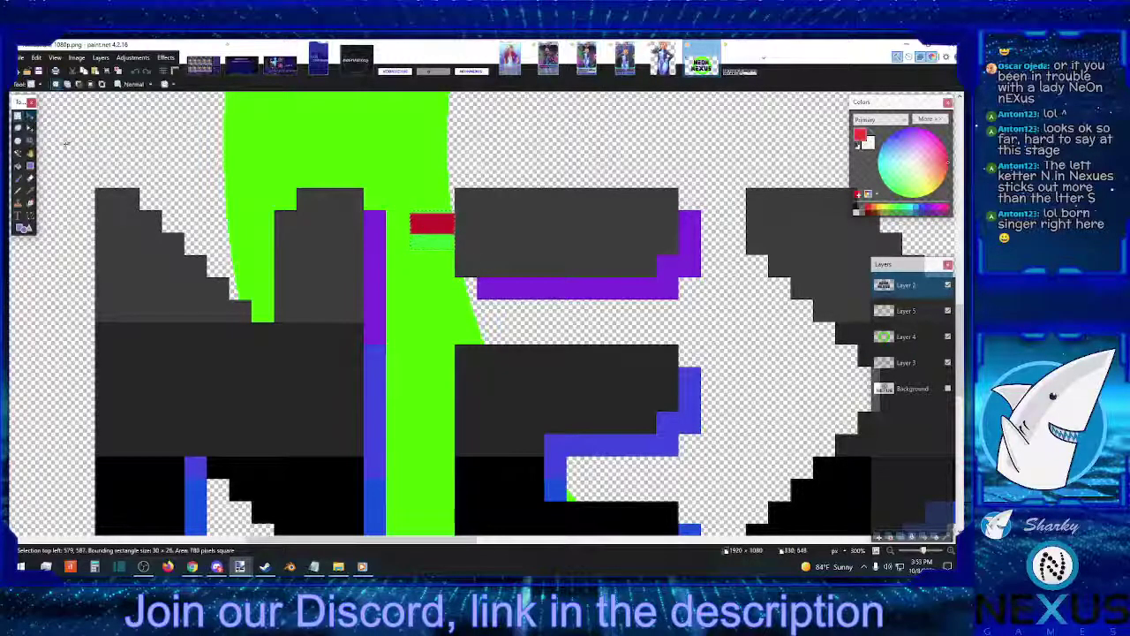
pyautogui.moveTo(71, 151); pyautogui.dragTo(371, 466)
pyautogui.scroll(3, 322, 461)
pyautogui.scroll(1, 321, 461)
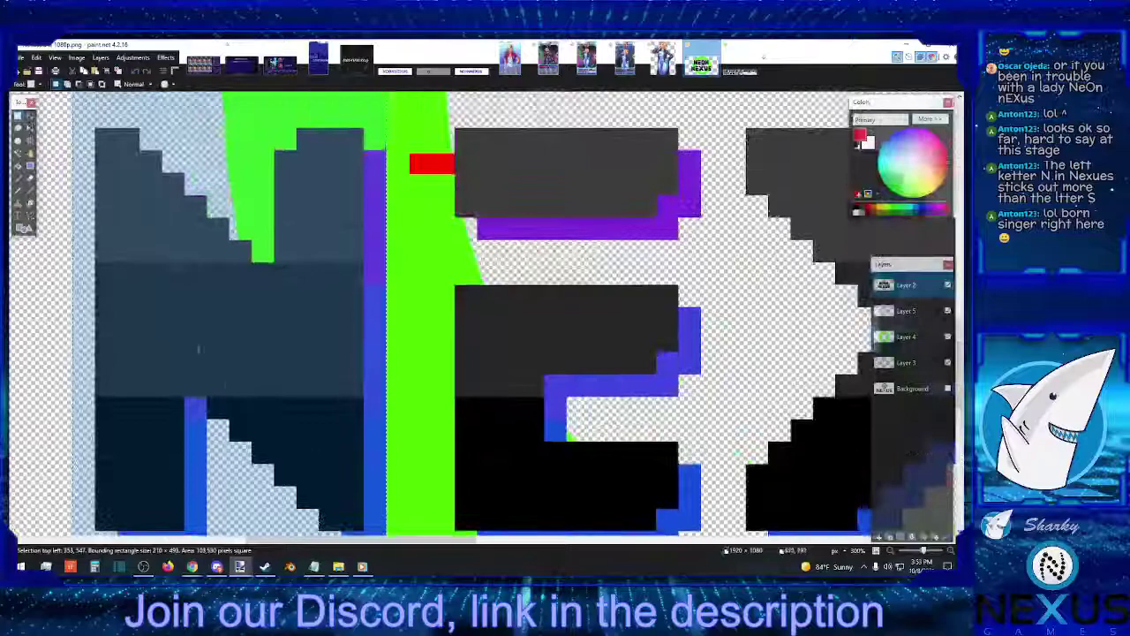
pyautogui.click(30, 116)
pyautogui.press('Right')
pyautogui.press('Right')
pyautogui.press('Right')
pyautogui.press('Right')
pyautogui.press('Right')
pyautogui.press('Right')
pyautogui.press('Right')
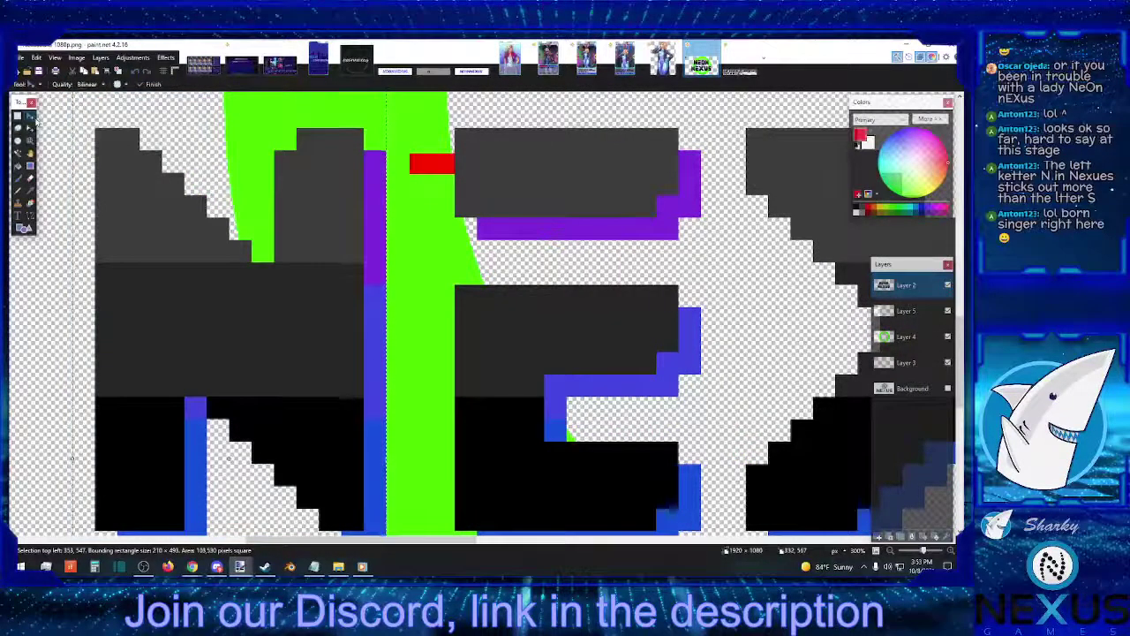
pyautogui.press('Right')
pyautogui.press('Right')
pyautogui.press('Right')
pyautogui.press('Right')
pyautogui.press('Right')
pyautogui.press('Right')
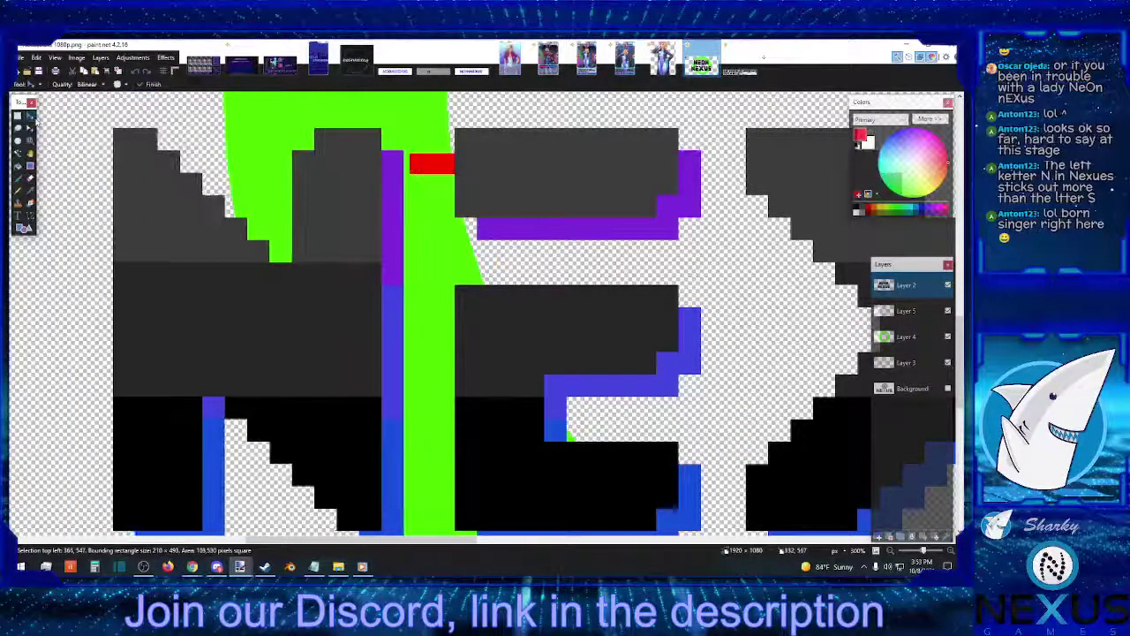
pyautogui.press('Right')
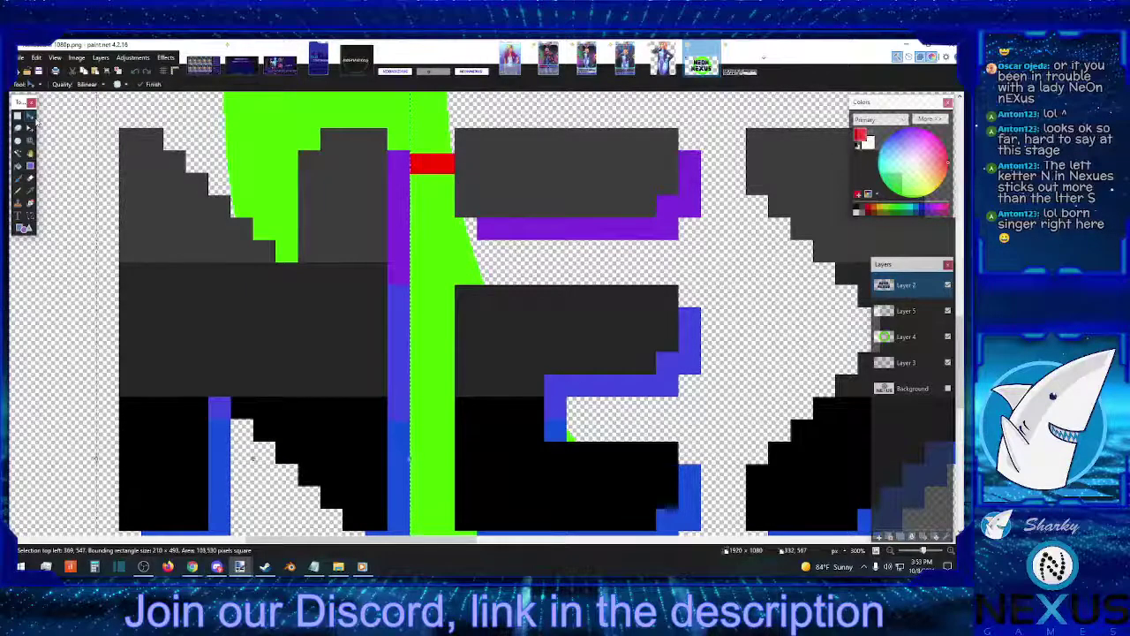
# Select the red spacer between the N and E and move it above the upper-right arm of the X.
pyautogui.click(18, 115)
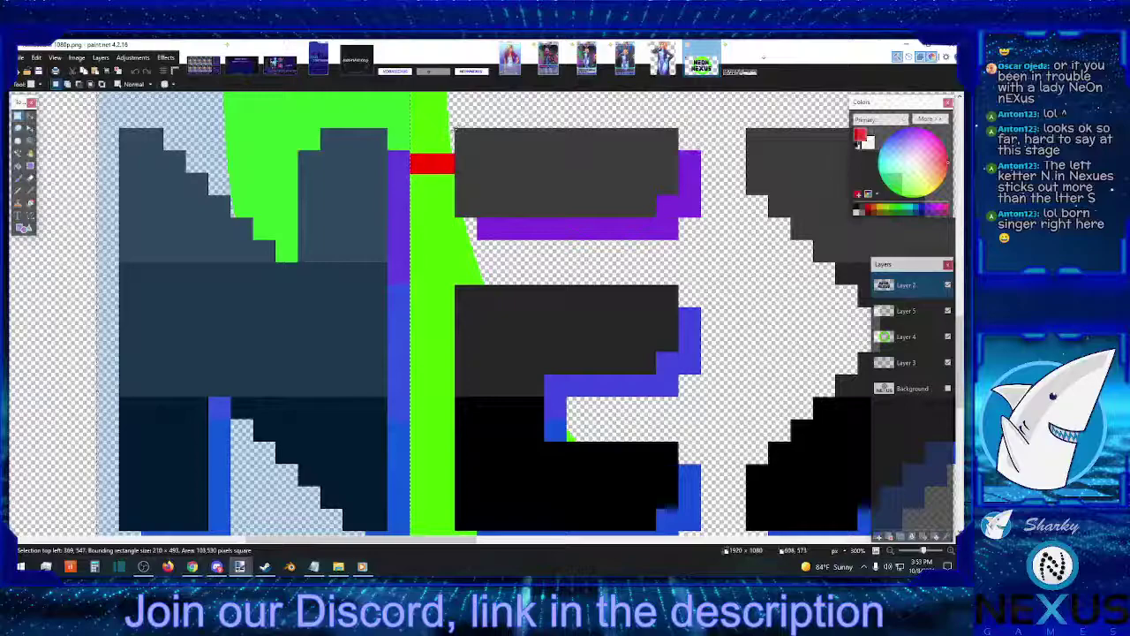
pyautogui.moveTo(453, 130); pyautogui.dragTo(410, 215)
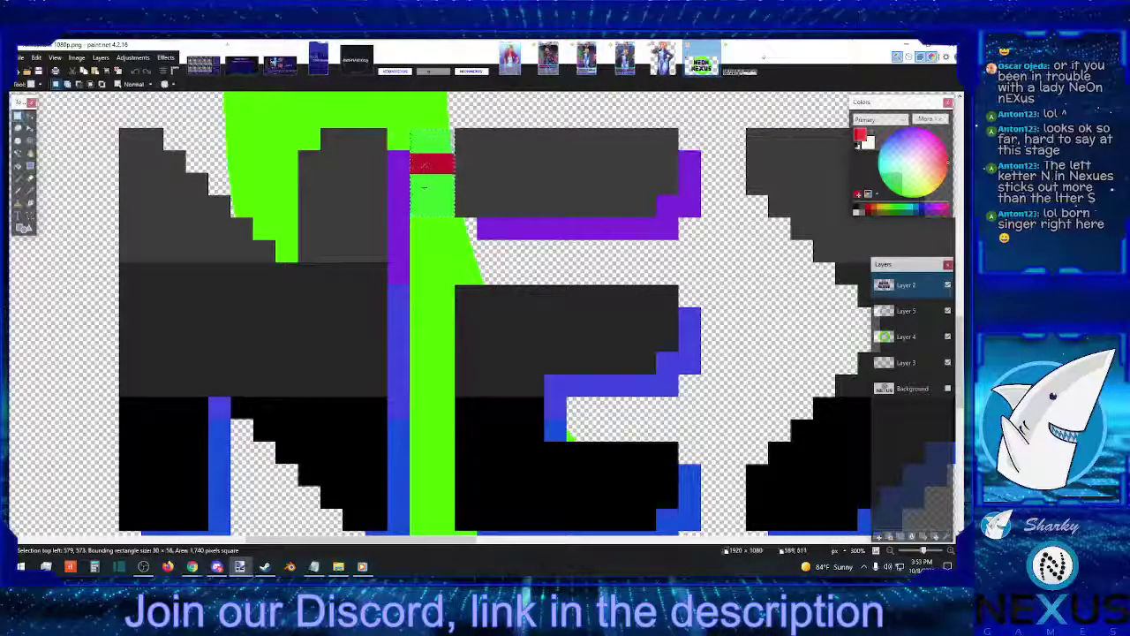
pyautogui.scroll(3, 426, 188)
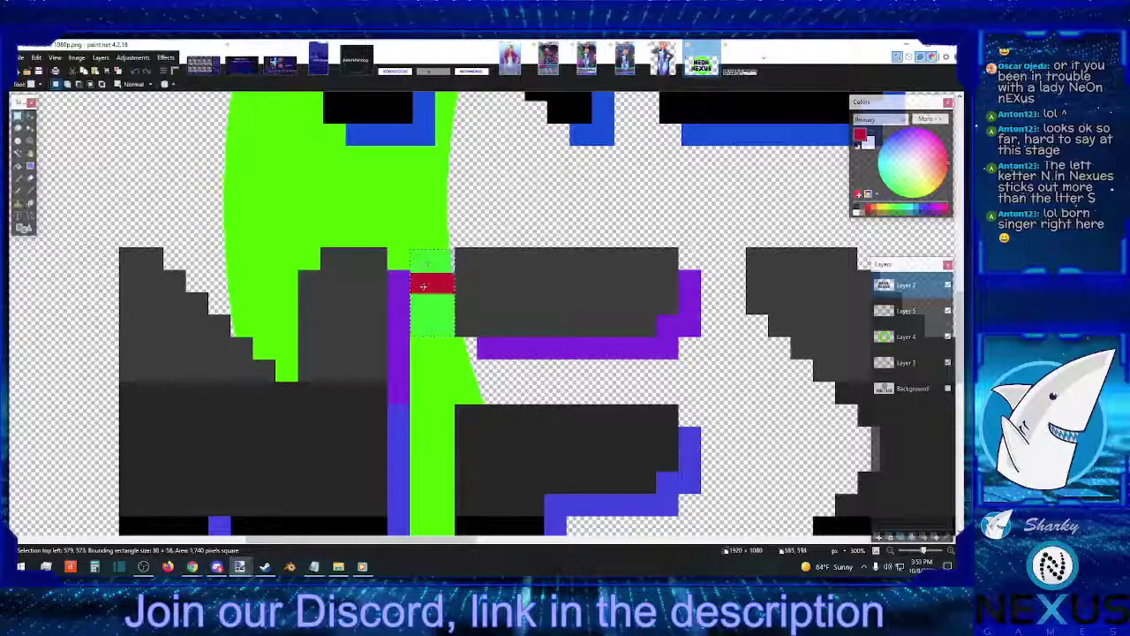
pyautogui.moveTo(409, 272); pyautogui.dragTo(455, 298)
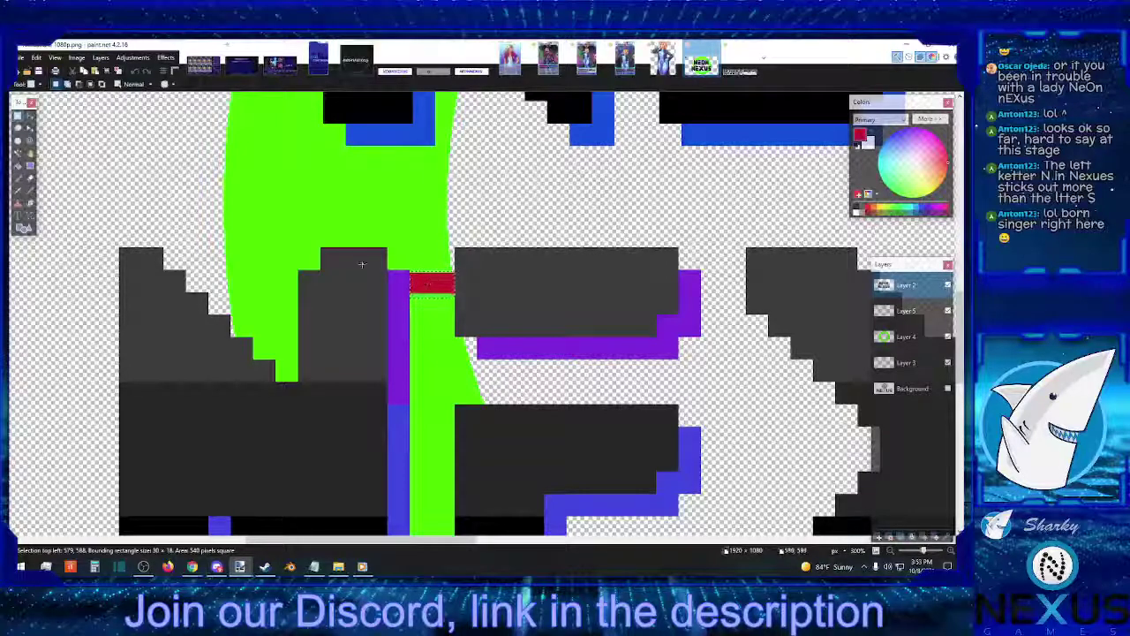
pyautogui.press('m')
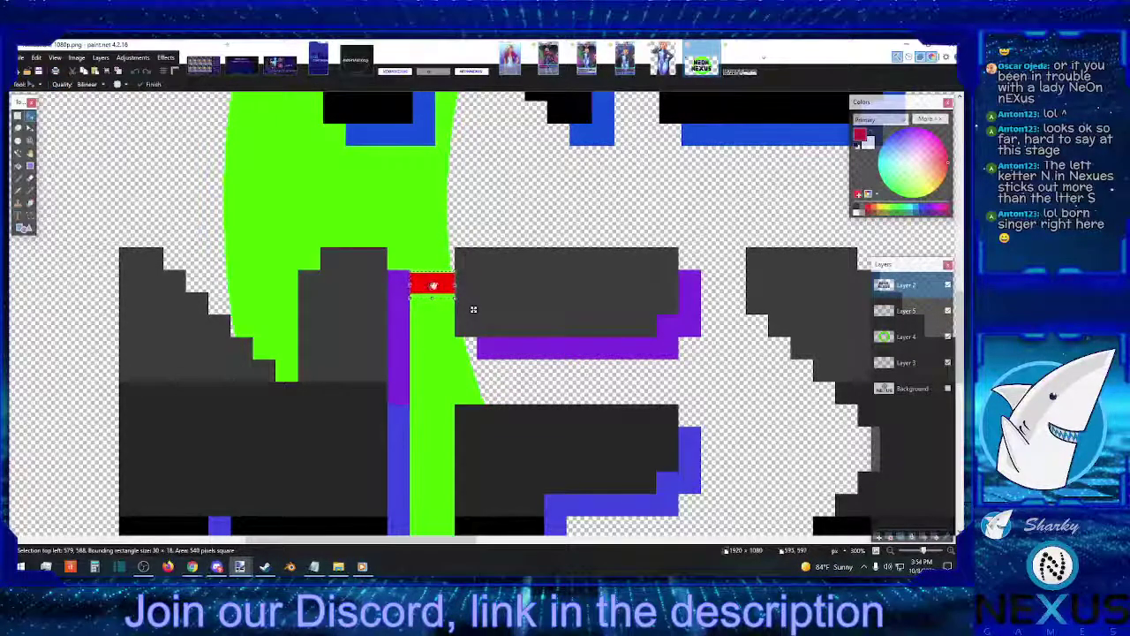
pyautogui.moveTo(473, 309); pyautogui.dragTo(597, 229)
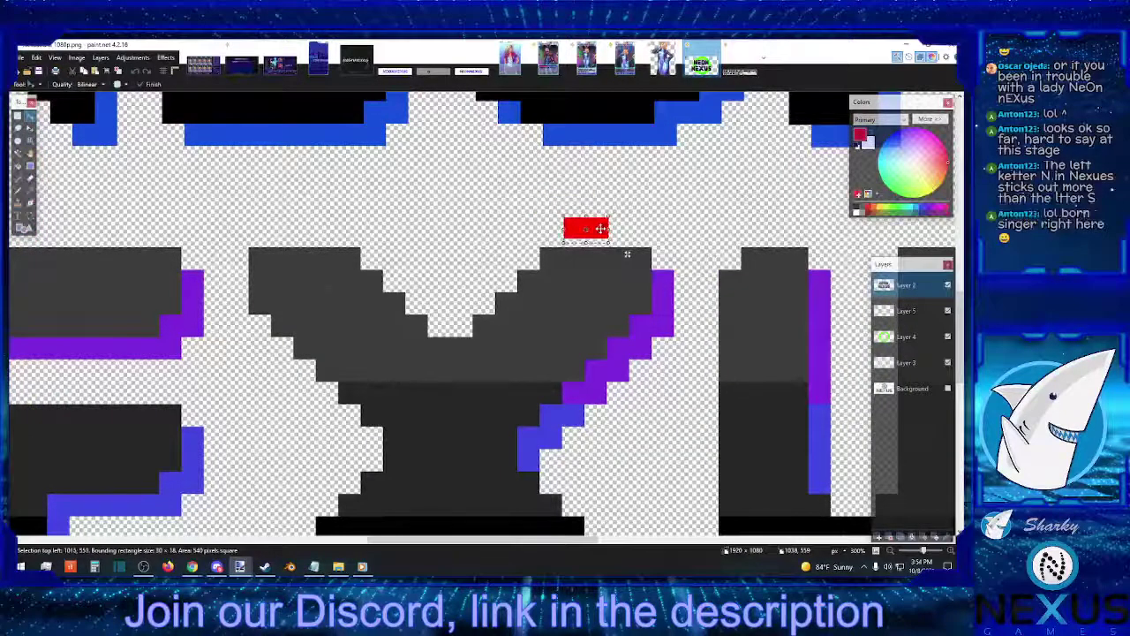
# Extend the red spacer upward into a 30 × 30 px square filled with red, and open the letter sheet image.
pyautogui.press('s')
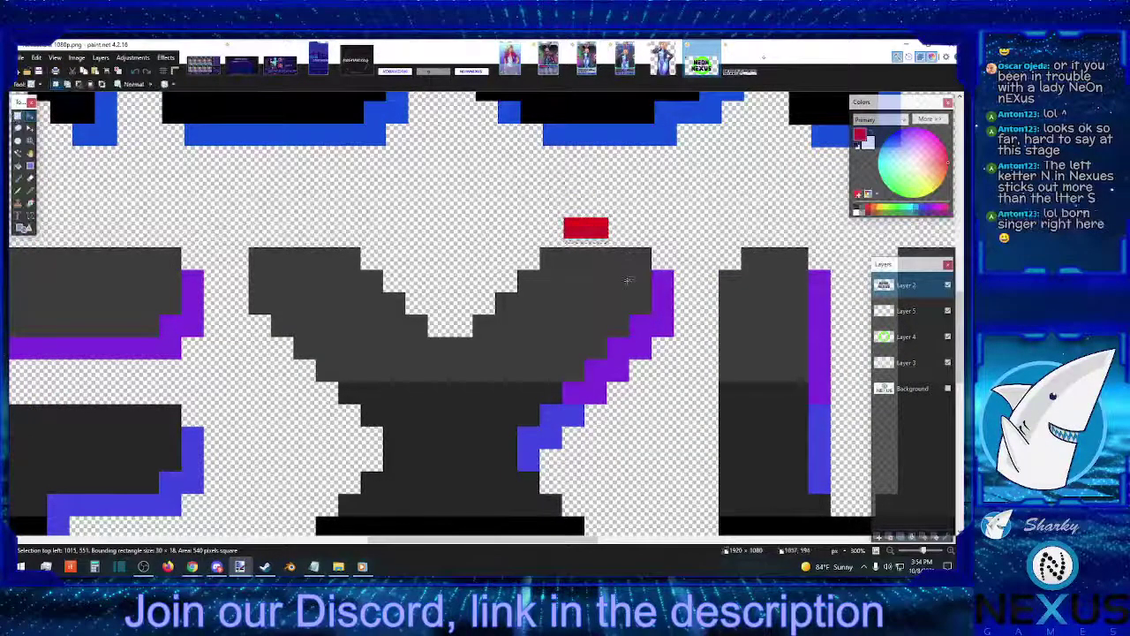
pyautogui.scroll(2, 636, 265)
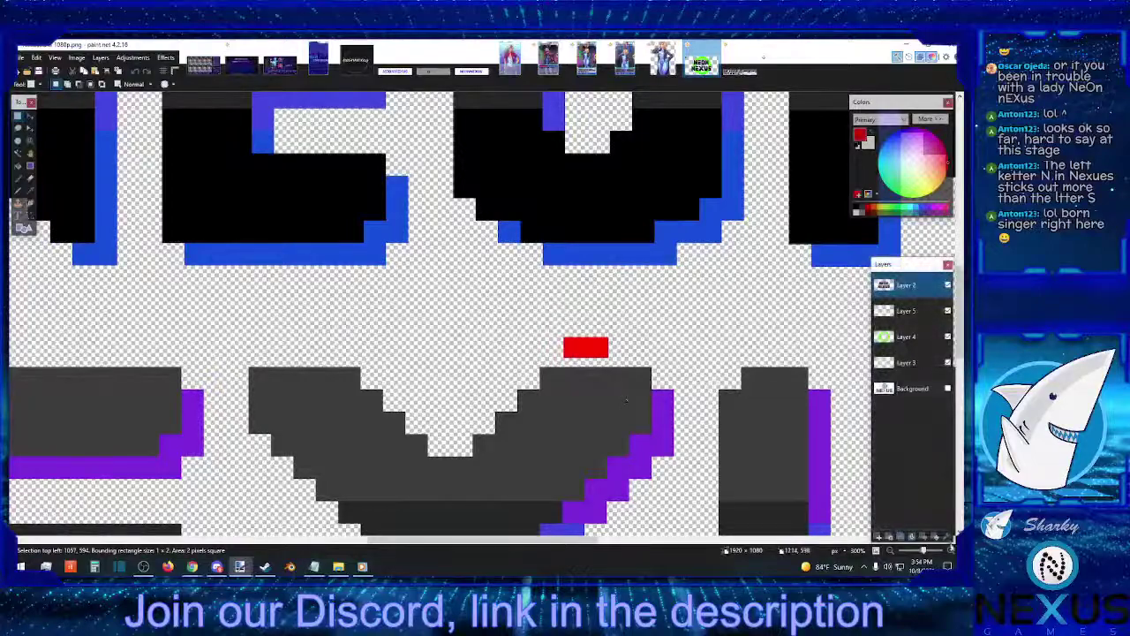
pyautogui.scroll(2, 626, 400)
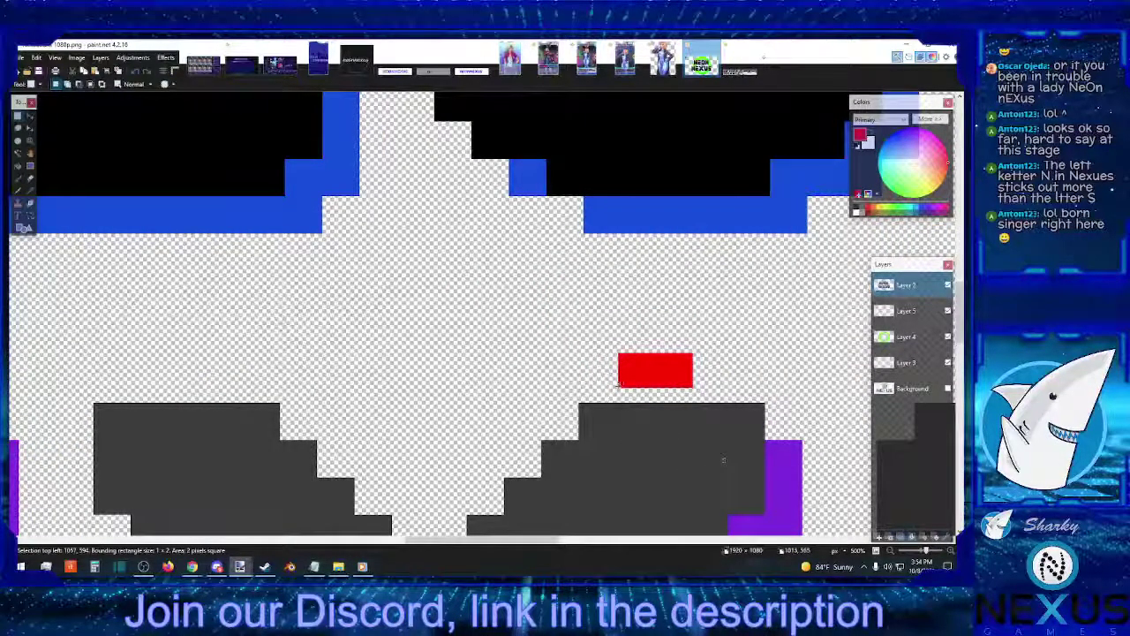
pyautogui.moveTo(620, 388); pyautogui.dragTo(692, 325)
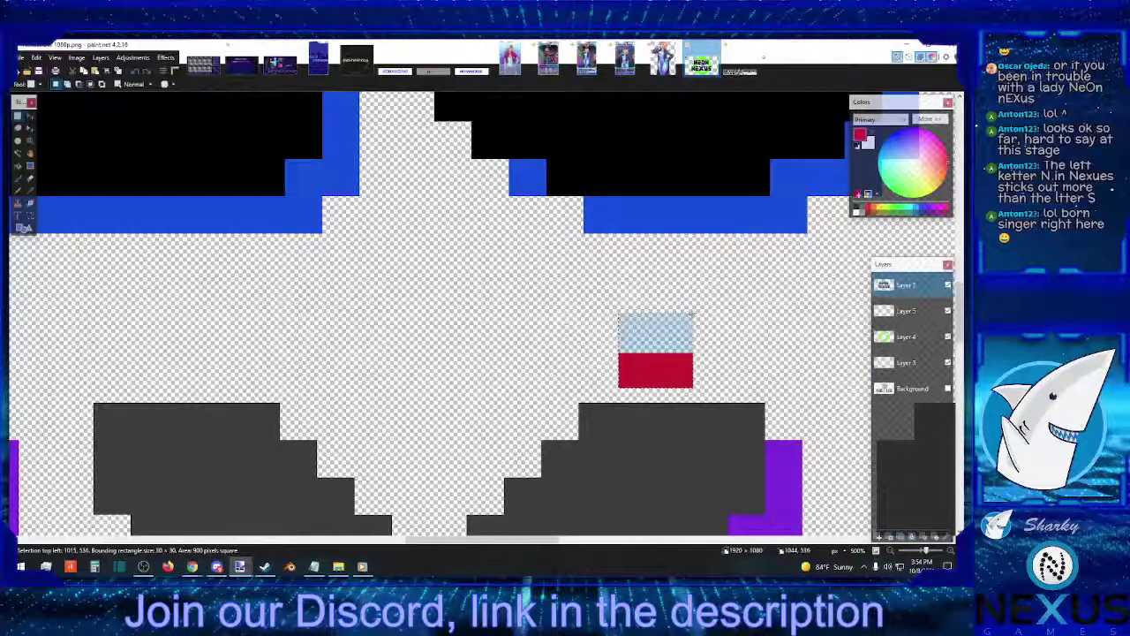
pyautogui.click(31, 190)
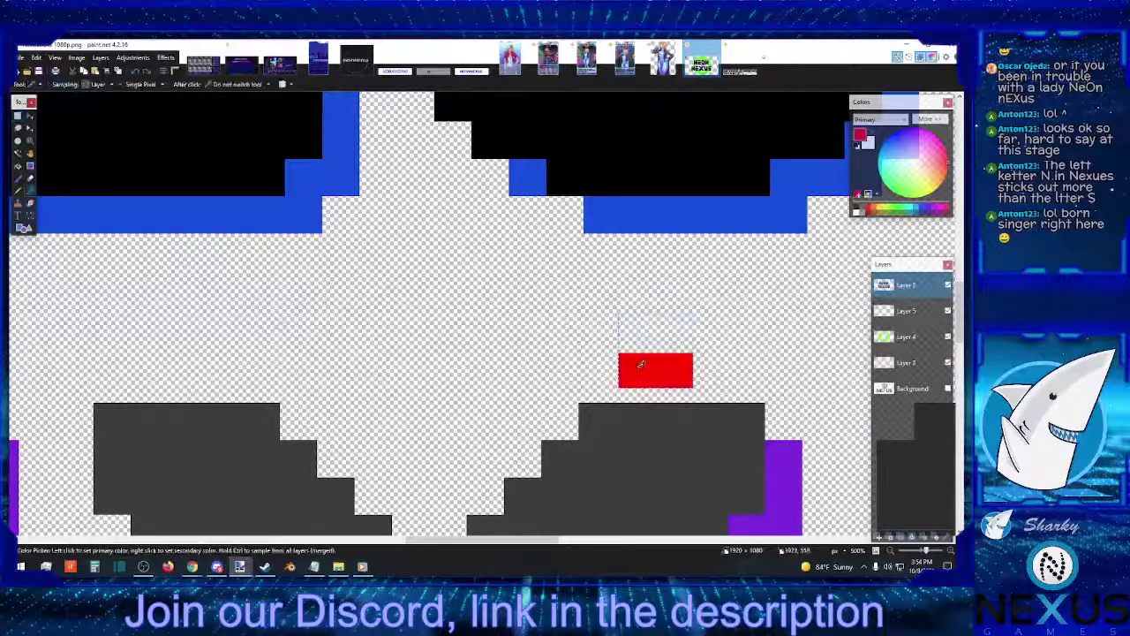
pyautogui.click(17, 165)
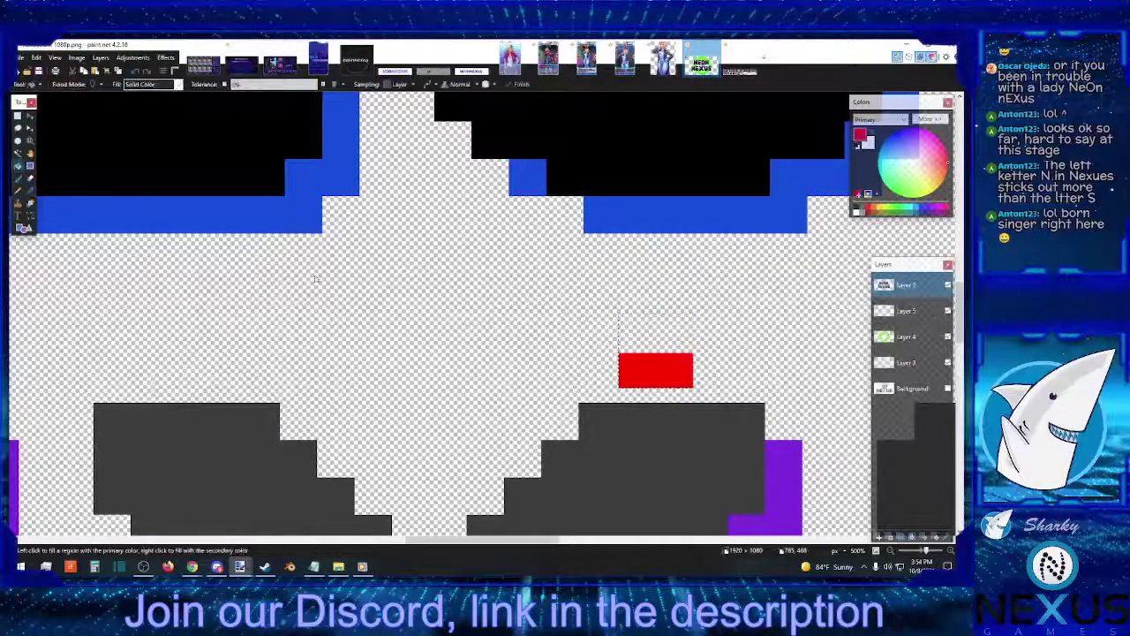
pyautogui.click(668, 327)
pyautogui.press('s')
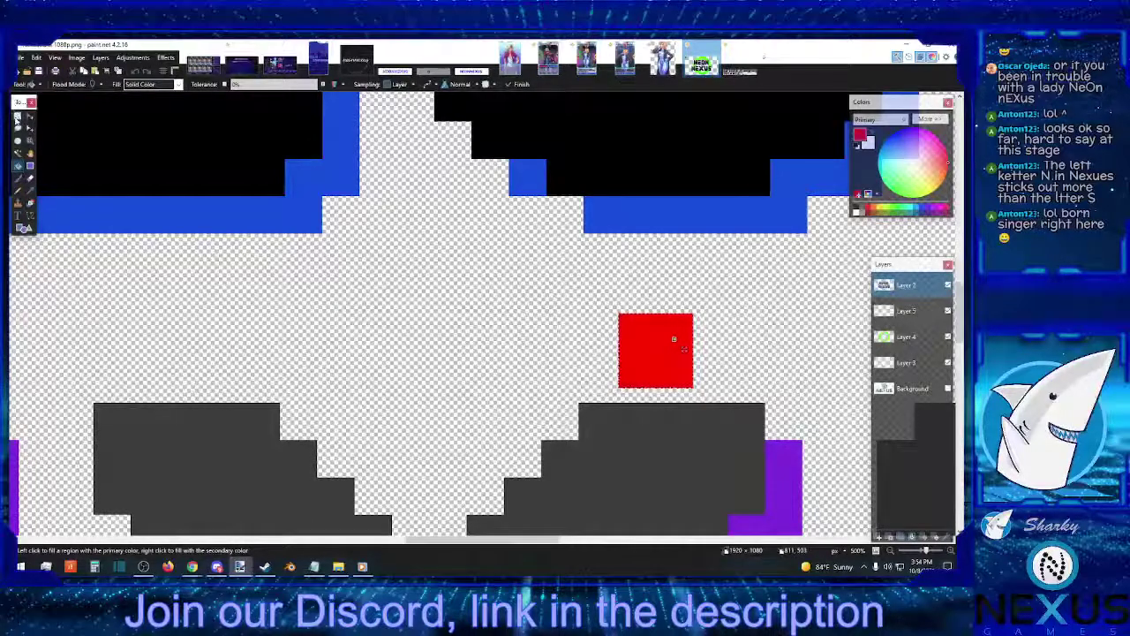
pyautogui.click(741, 67)
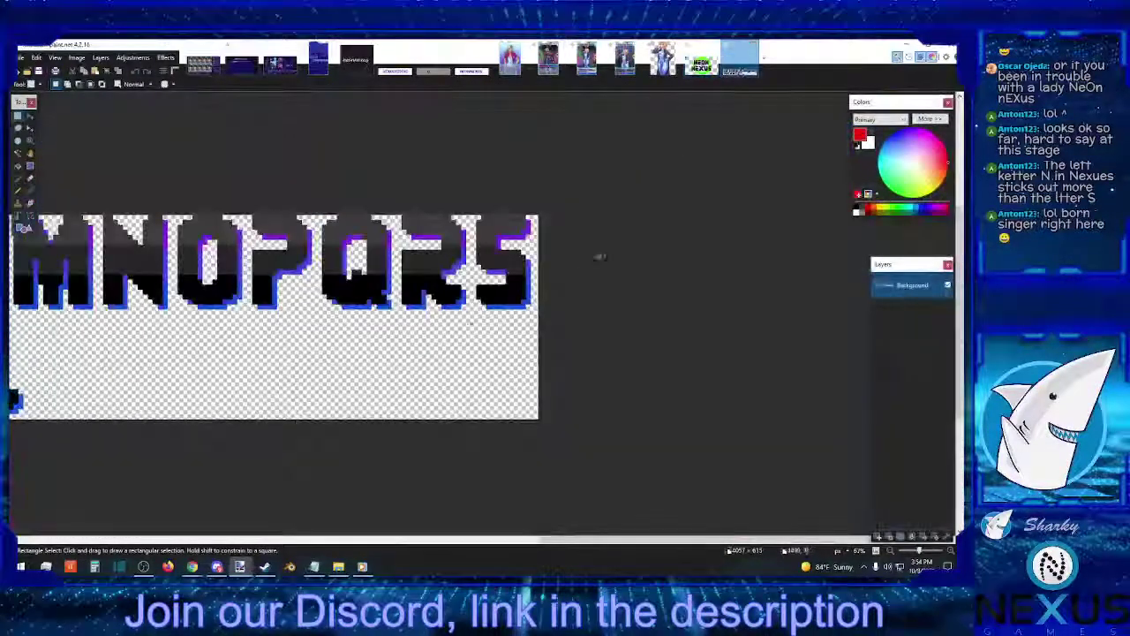
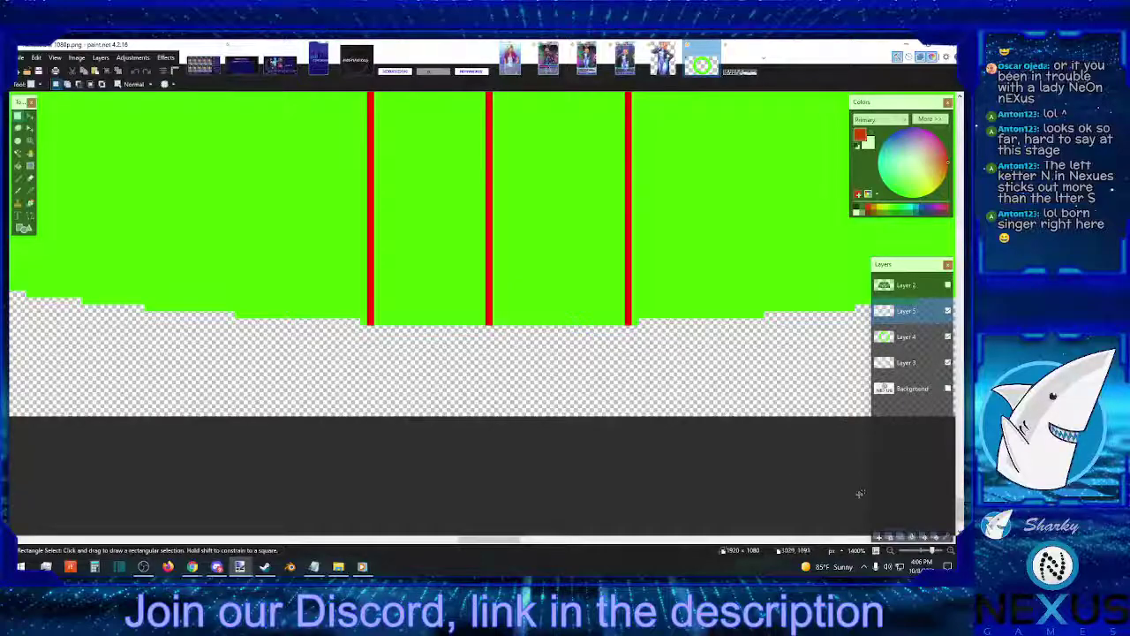
# Select the lower part of the middle red guide line and move it right 1 px in line with its upper part.
pyautogui.hotkey('ctrl', '-')
pyautogui.hotkey('ctrl', '-')
pyautogui.scroll(8, 539, 433)
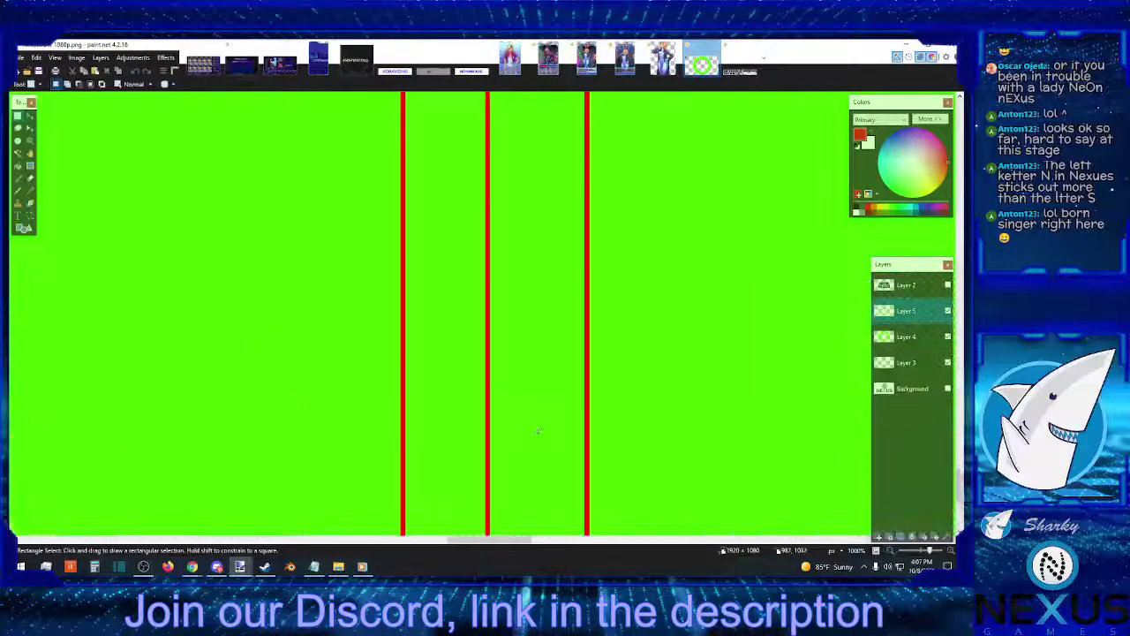
pyautogui.scroll(4, 538, 431)
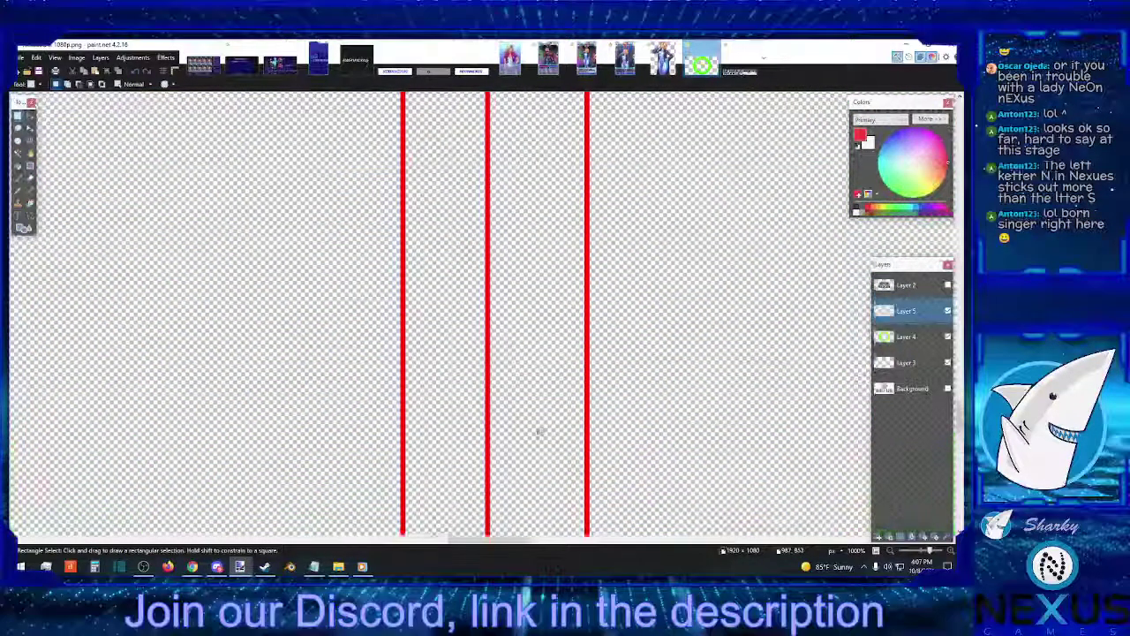
pyautogui.scroll(5, 539, 430)
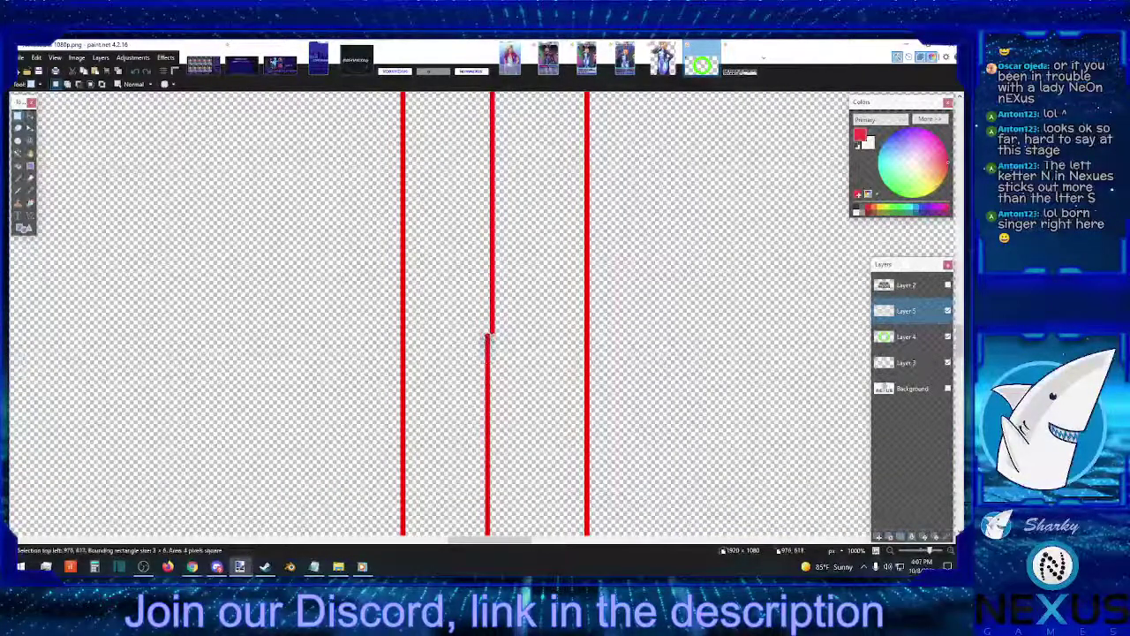
pyautogui.moveTo(488, 335); pyautogui.dragTo(482, 389)
pyautogui.moveTo(490, 265); pyautogui.dragTo(485, 264)
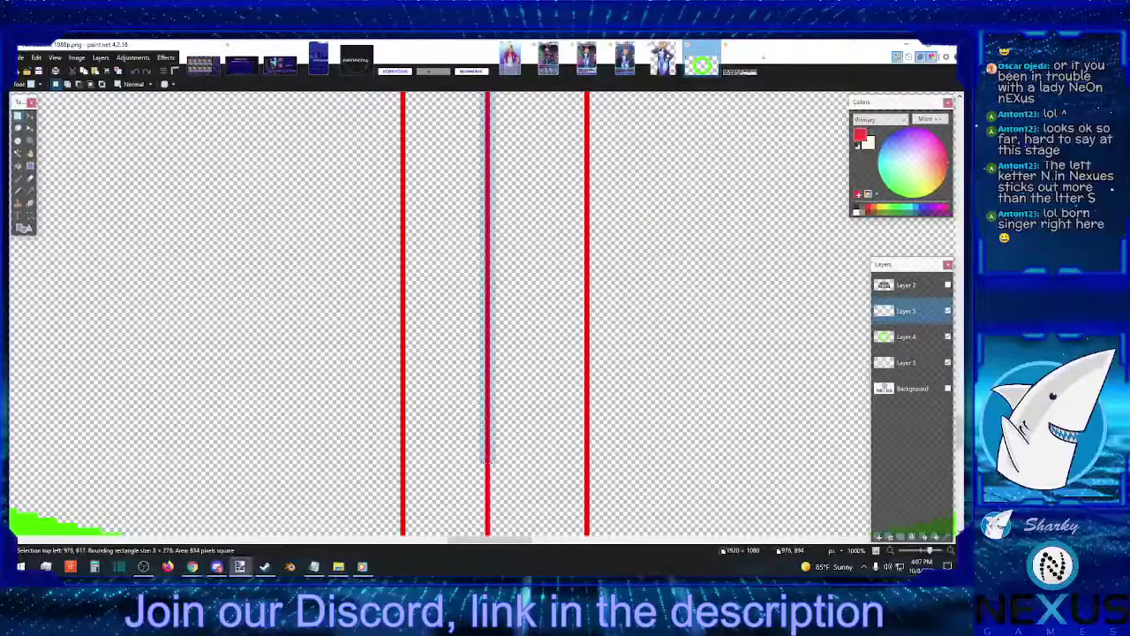
pyautogui.scroll(-6, 481, 477)
pyautogui.scroll(-6, 481, 477)
pyautogui.moveTo(481, 477); pyautogui.dragTo(481, 495)
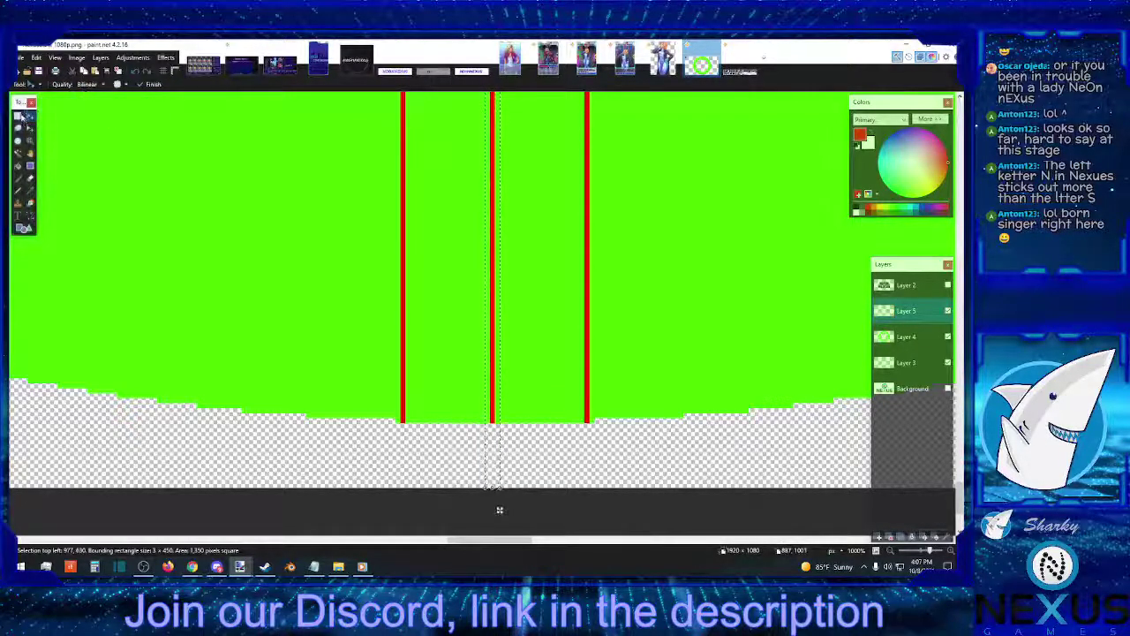
# Draw a 982 px vertical red line alongside the middle guide to make it 2 px wide.
pyautogui.click(30, 215)
pyautogui.moveTo(495, 422); pyautogui.dragTo(497, 375)
pyautogui.moveTo(500, 320)
pyautogui.mouseDown()
pyautogui.moveTo(521, 86)
pyautogui.moveTo(497, 231)
pyautogui.mouseUp()
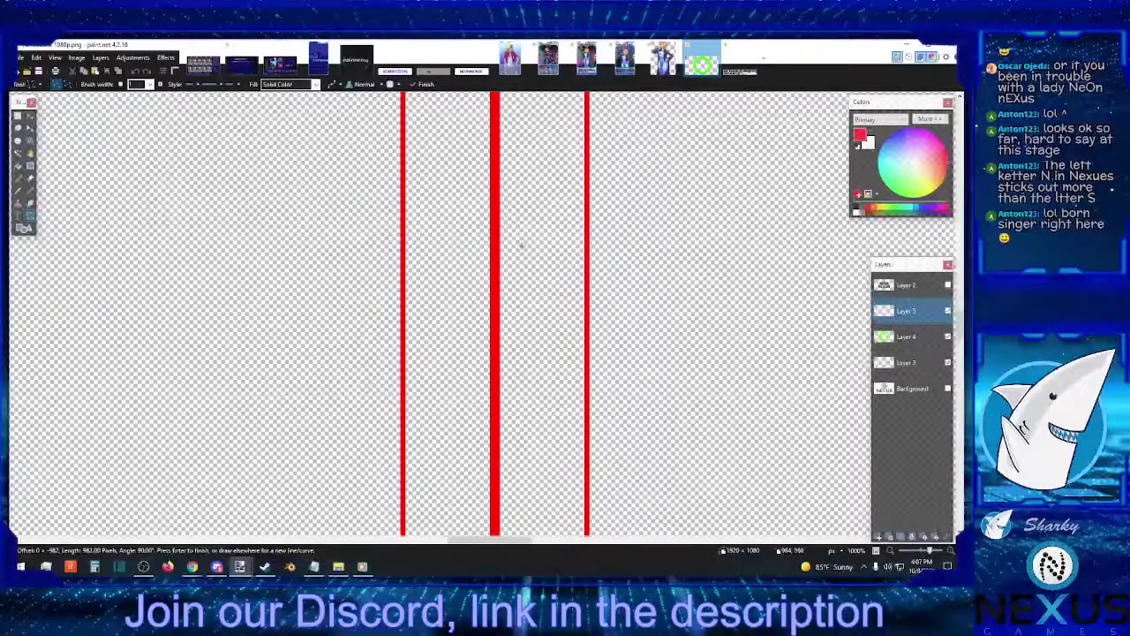
pyautogui.moveTo(518, 220)
pyautogui.mouseDown()
pyautogui.moveTo(518, 247)
pyautogui.moveTo(518, 184)
pyautogui.moveTo(517, 251)
pyautogui.mouseUp()
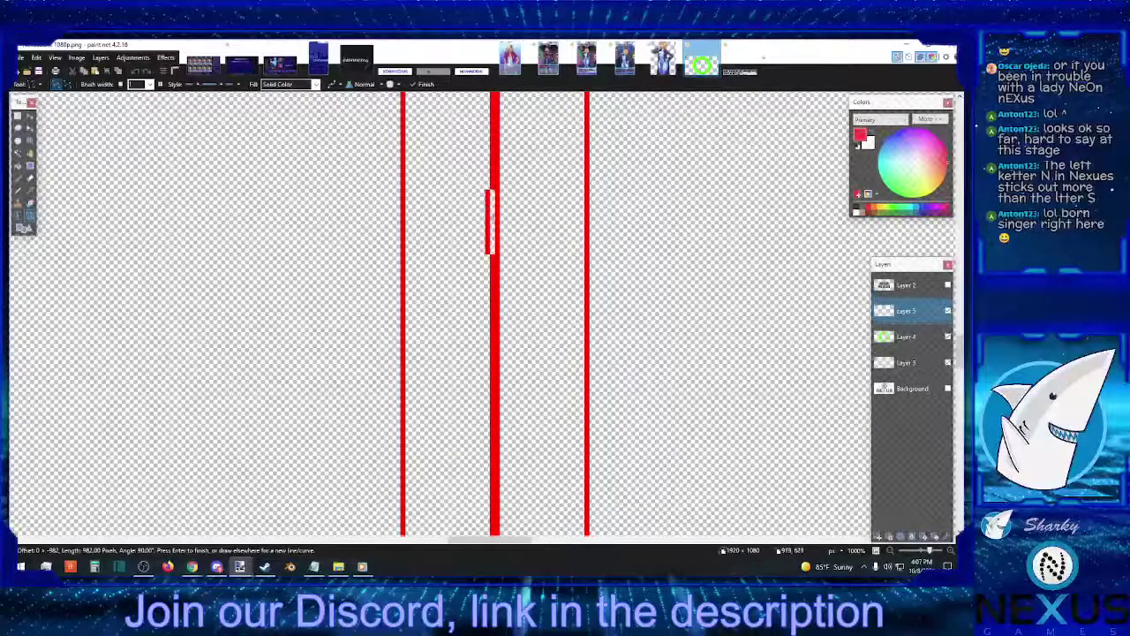
pyautogui.moveTo(482, 191)
pyautogui.mouseDown()
pyautogui.moveTo(489, 268)
pyautogui.moveTo(491, 247)
pyautogui.mouseUp()
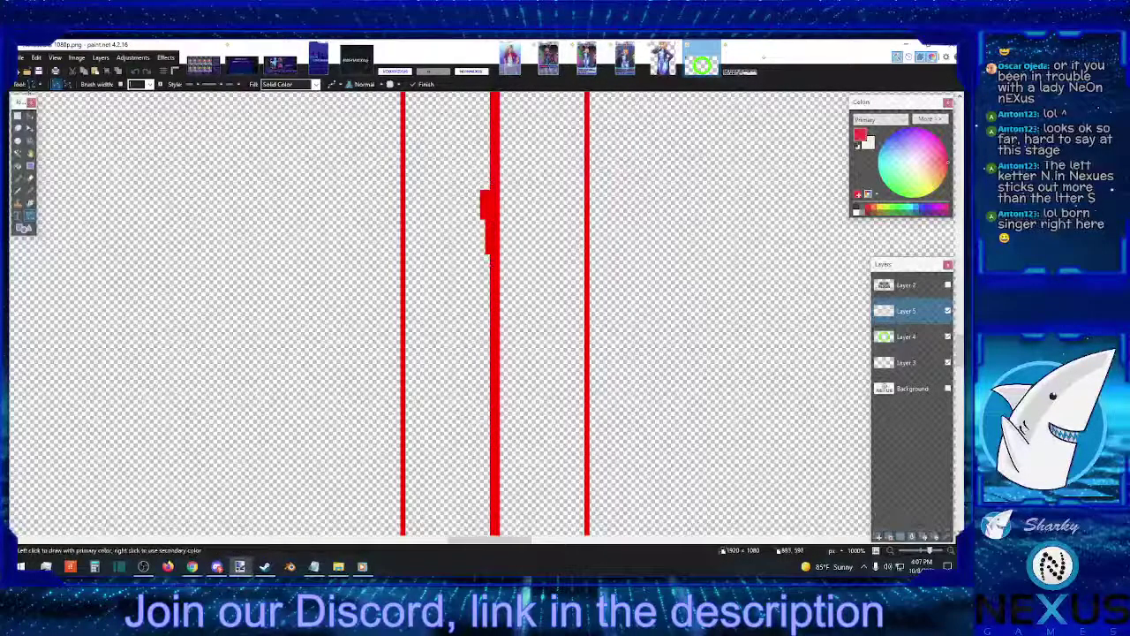
pyautogui.press('s')
pyautogui.moveTo(459, 181); pyautogui.dragTo(491, 274)
pyautogui.press('Delete')
pyautogui.hotkey('ctrl', 'd')
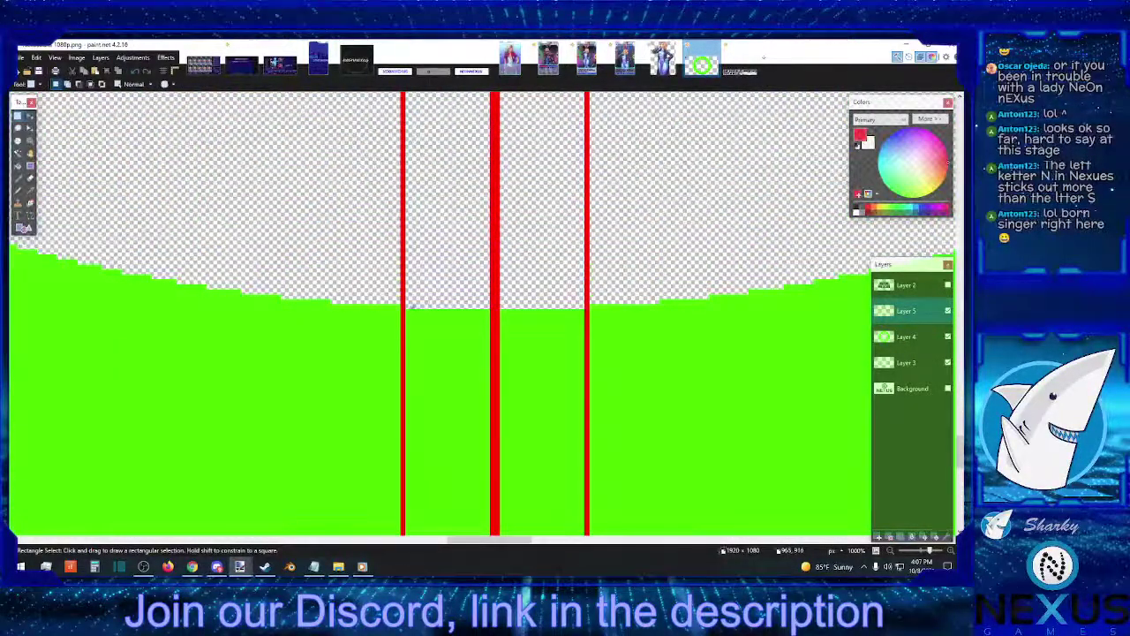
# Measure the gaps between the middle red guide line and both outer guides, and check the guides across the whole green ring.
pyautogui.moveTo(406, 306); pyautogui.dragTo(460, 311)
pyautogui.press('Delete')
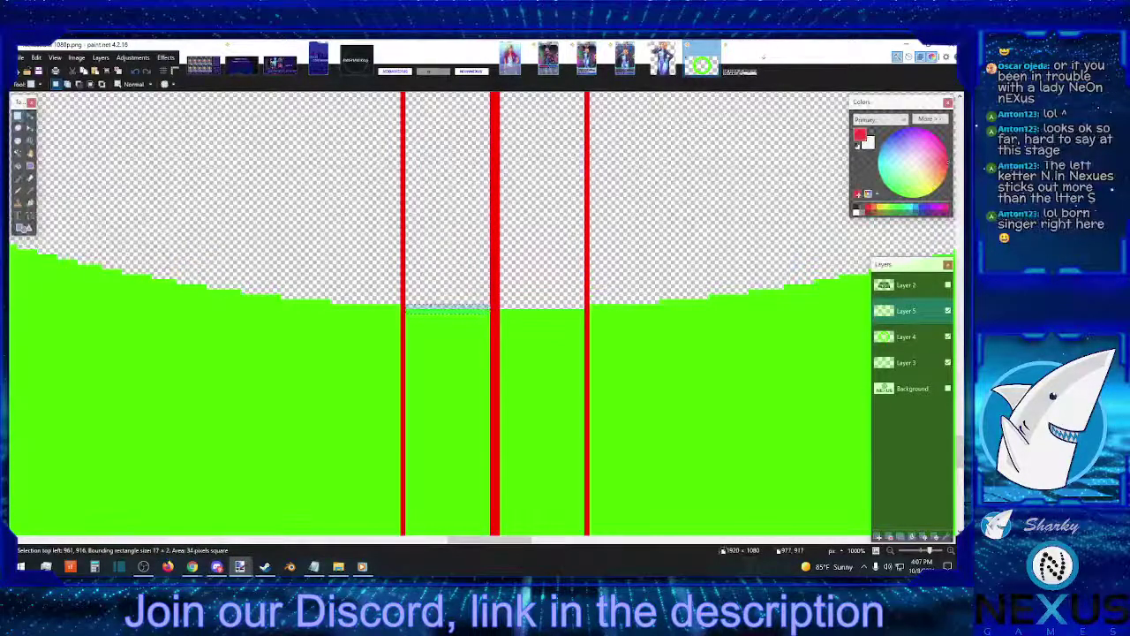
pyautogui.hotkey('ctrl', 'd')
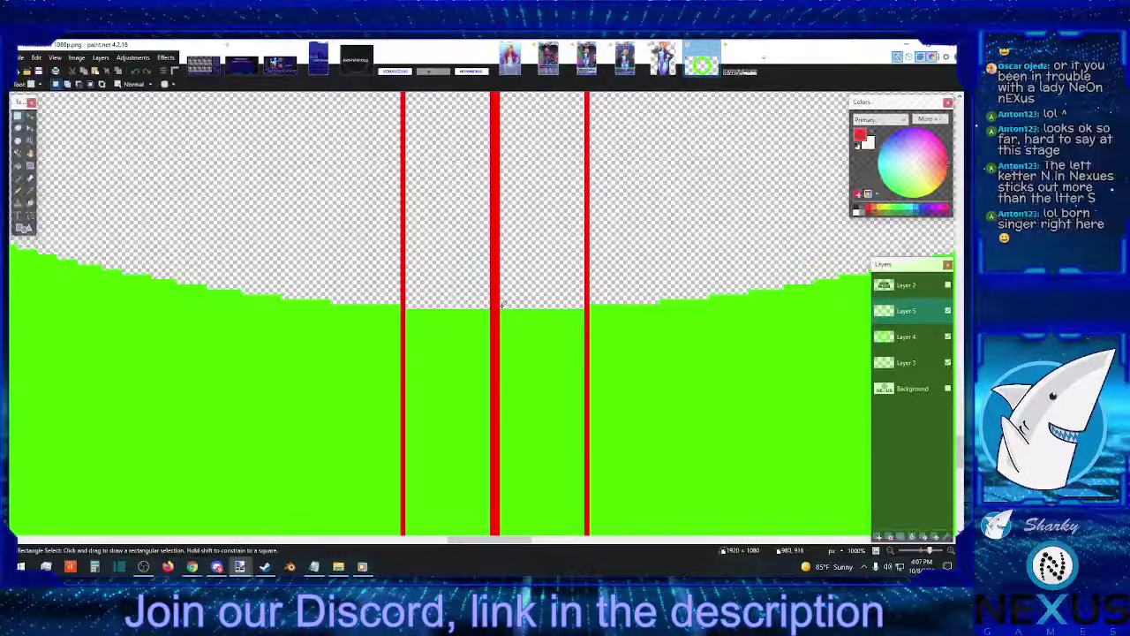
pyautogui.moveTo(502, 305); pyautogui.dragTo(583, 310)
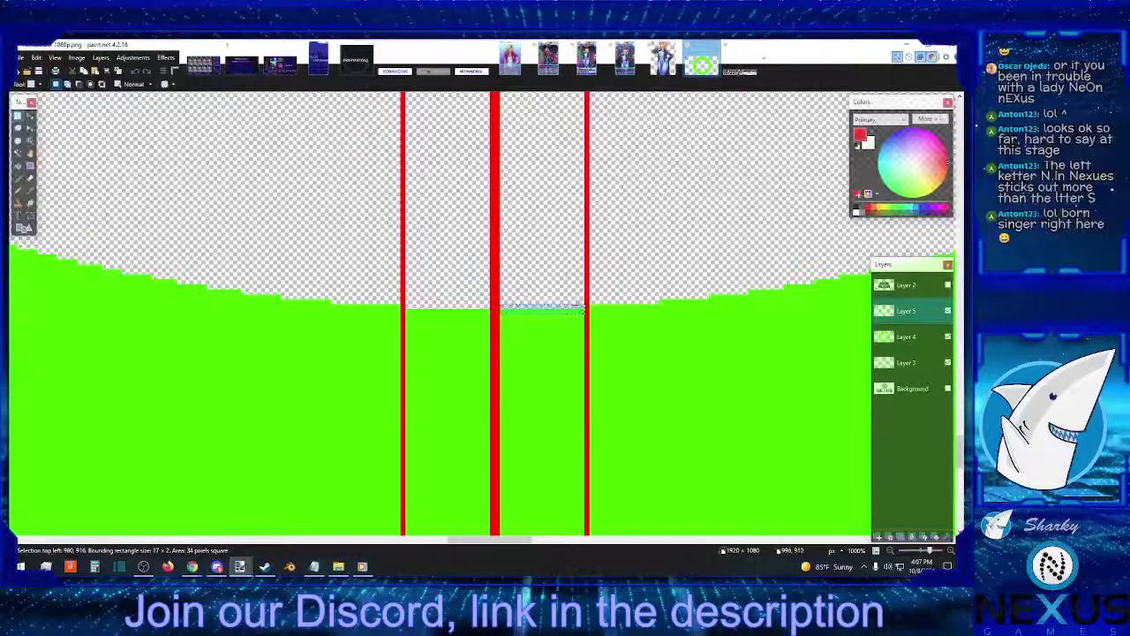
pyautogui.press('Delete')
pyautogui.hotkey('ctrl', 'd')
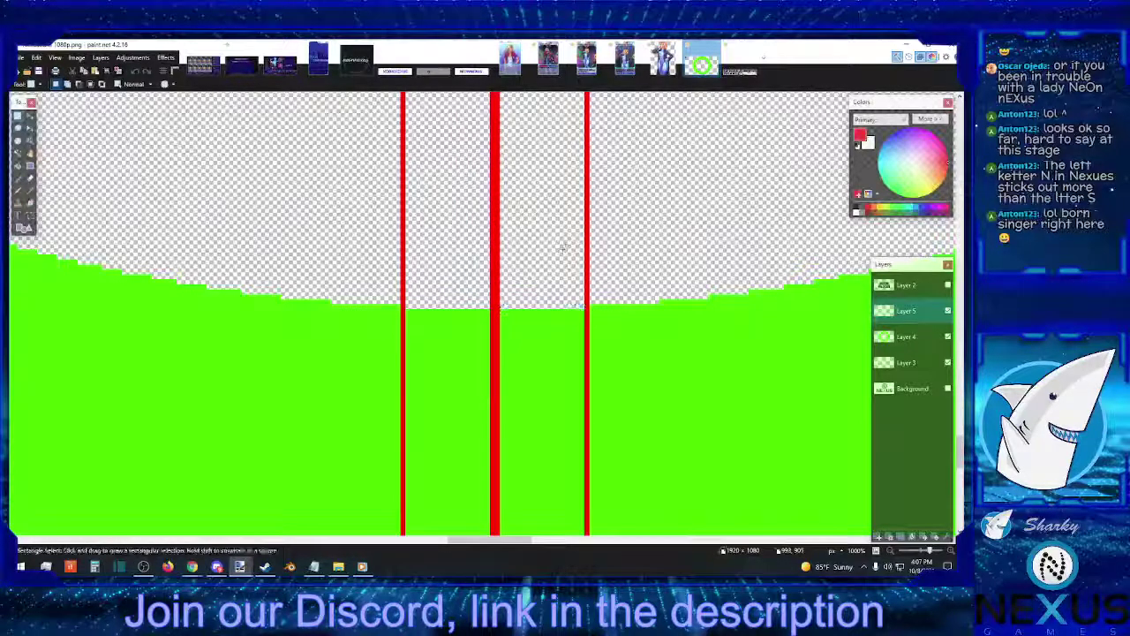
pyautogui.click(889, 551)
pyautogui.click(890, 551)
pyautogui.click(891, 551)
pyautogui.click(891, 551)
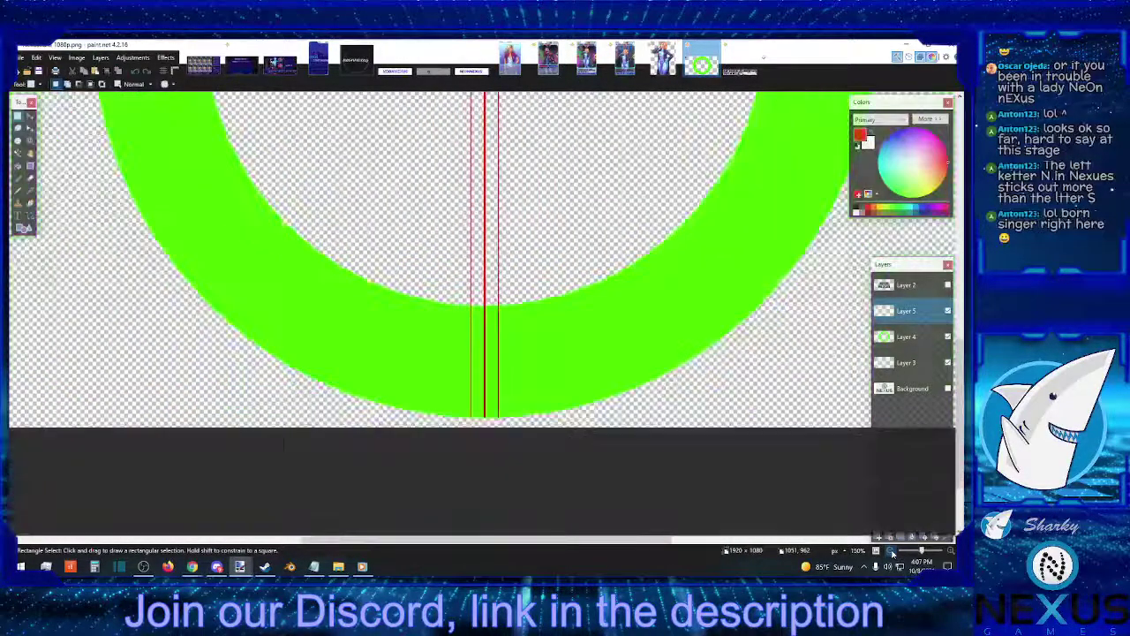
pyautogui.click(891, 551)
pyautogui.scroll(4, 572, 524)
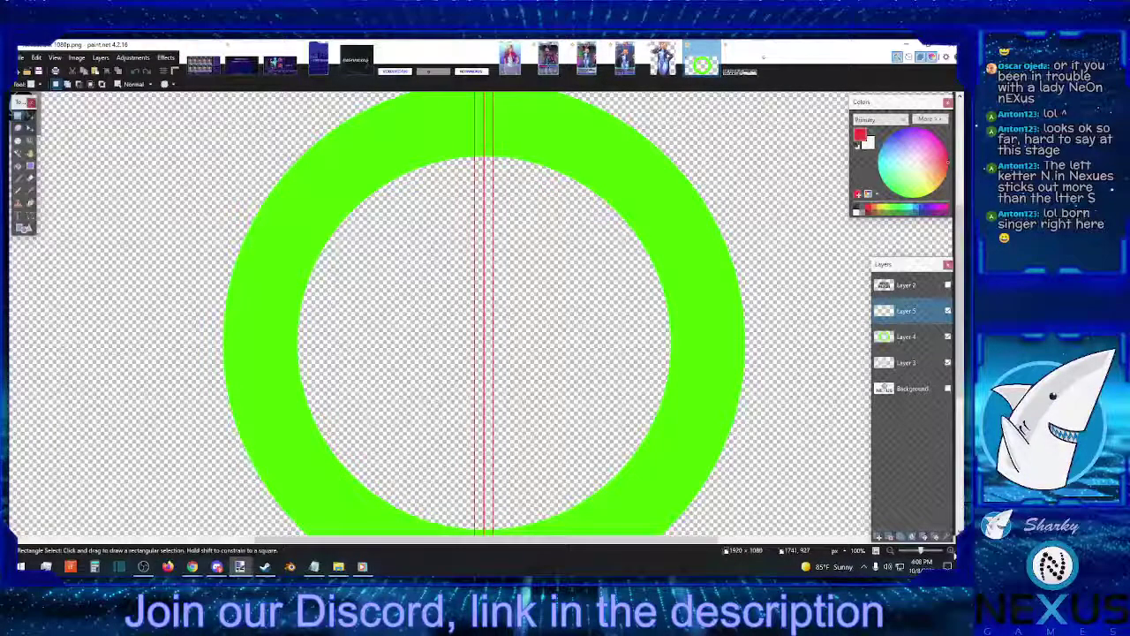
# Draw a horizontal red line at the upper end of the ring's straight inner right edge, extending left inside the ring and right across the green band.
pyautogui.hotkey('ctrl', '+')
pyautogui.hotkey('ctrl', '+')
pyautogui.hotkey('ctrl', '+')
pyautogui.hotkey('ctrl', '+')
pyautogui.hotkey('ctrl', '+')
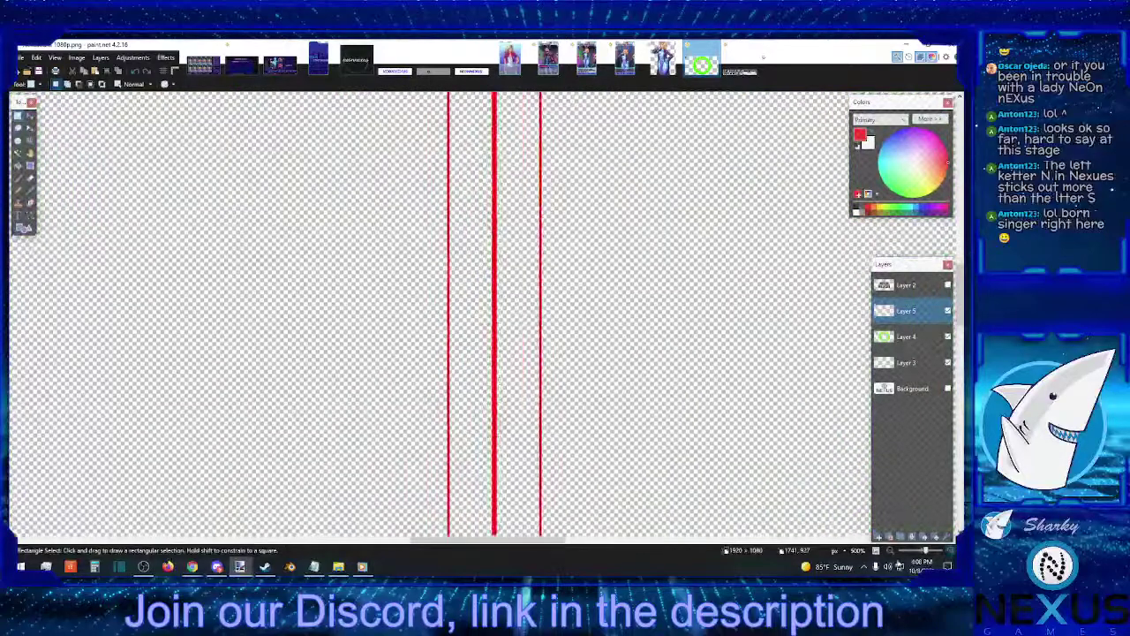
pyautogui.click(698, 545)
pyautogui.moveTo(681, 545); pyautogui.dragTo(668, 544)
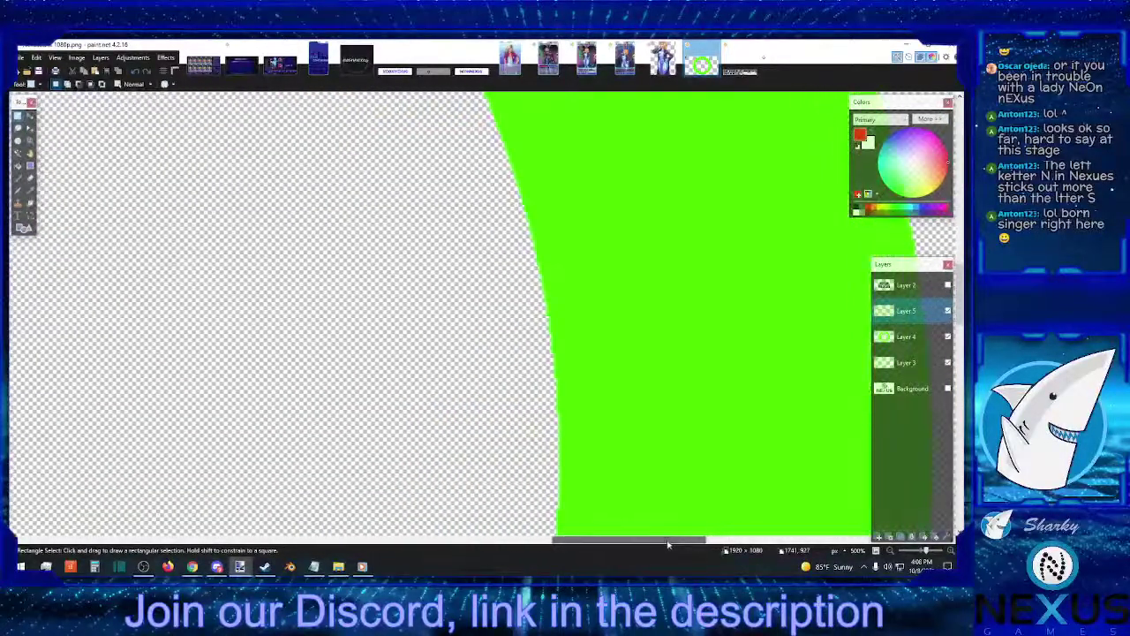
pyautogui.scroll(-2, 699, 501)
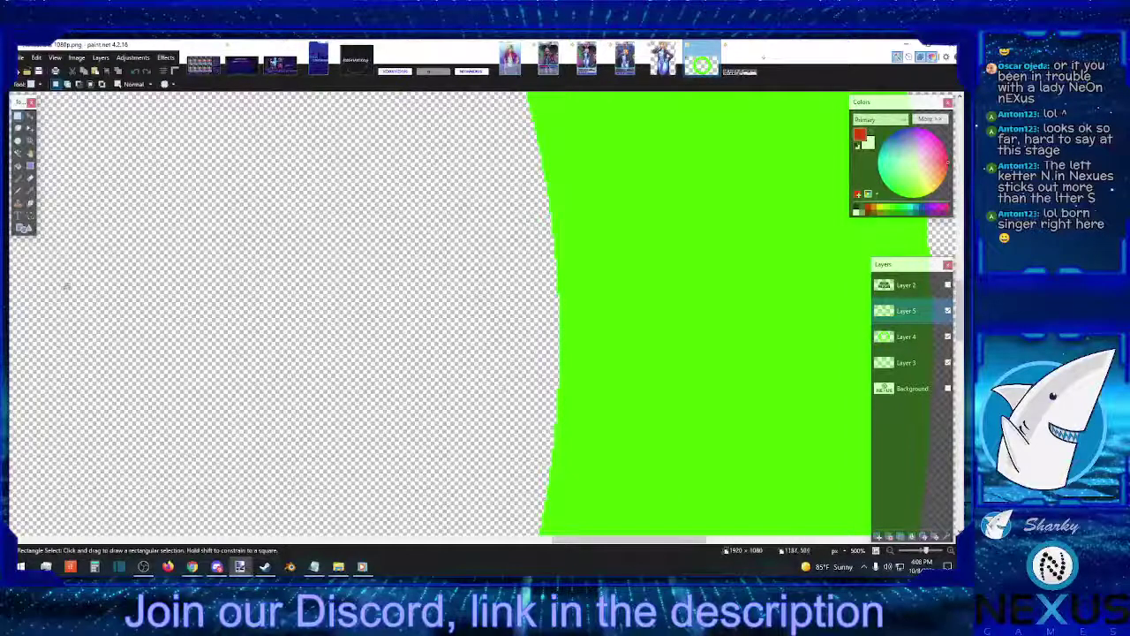
pyautogui.click(29, 217)
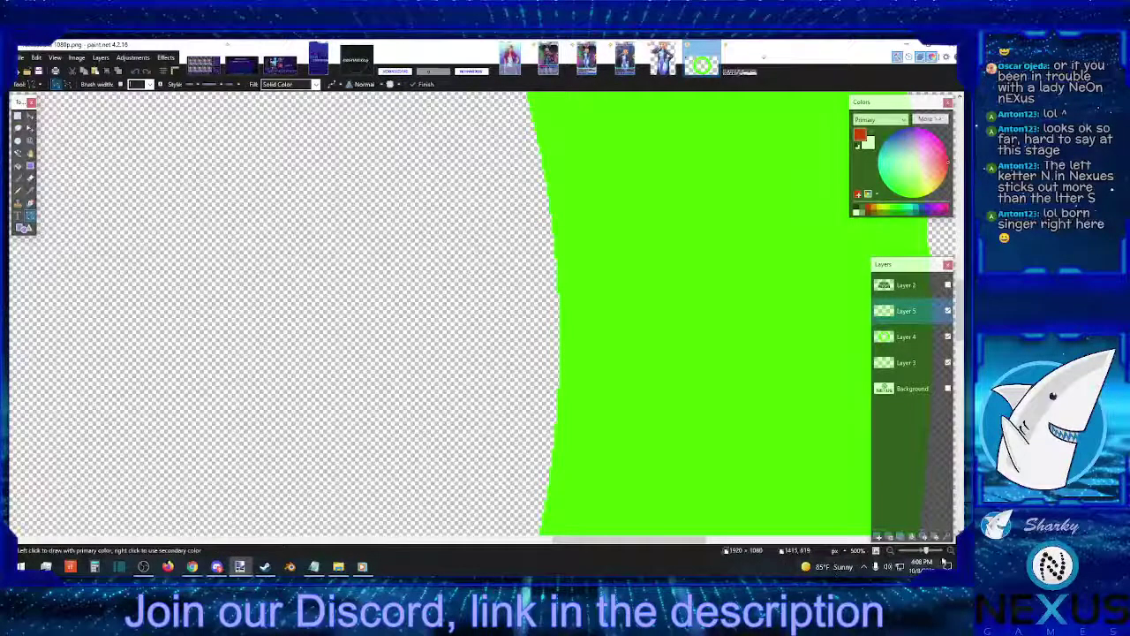
pyautogui.scroll(2, 603, 284)
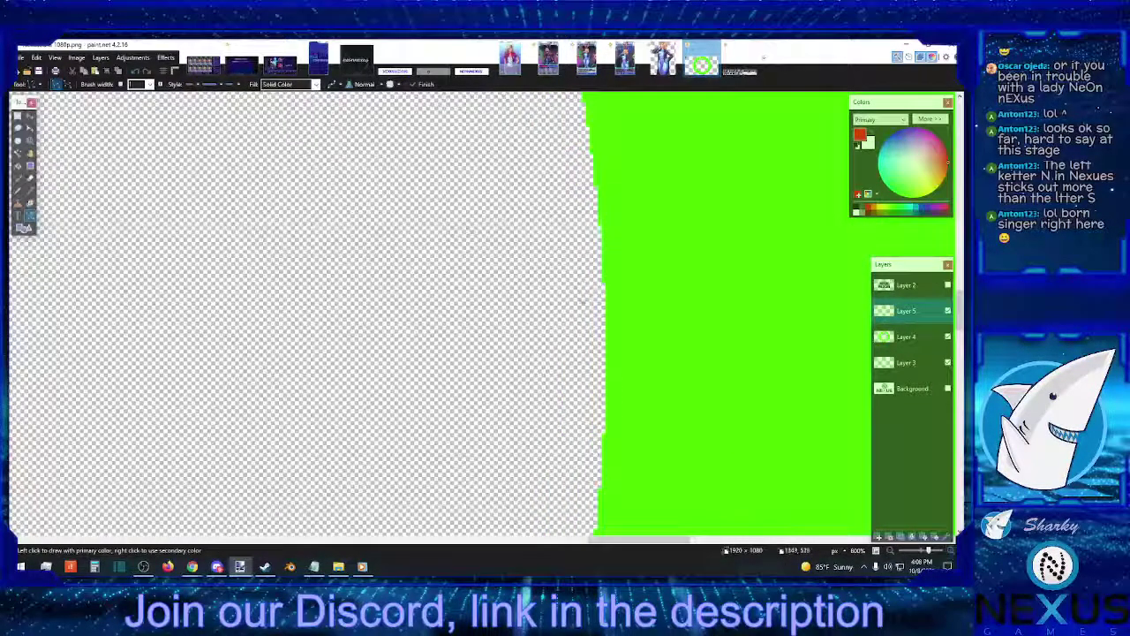
pyautogui.moveTo(603, 282); pyautogui.dragTo(192, 283)
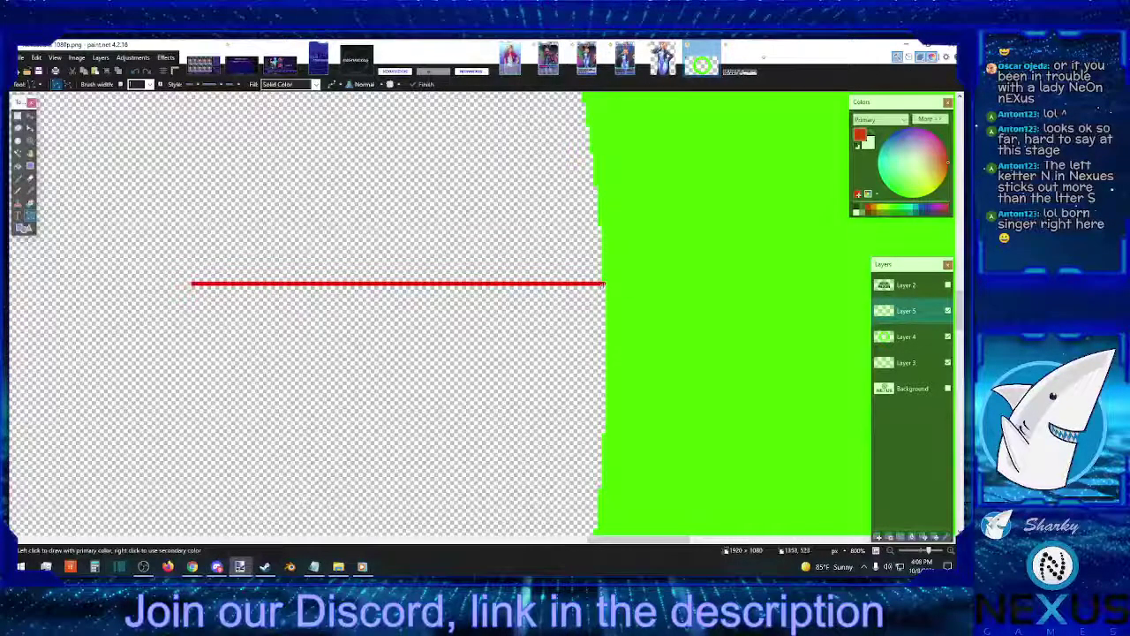
pyautogui.moveTo(625, 282); pyautogui.dragTo(958, 283)
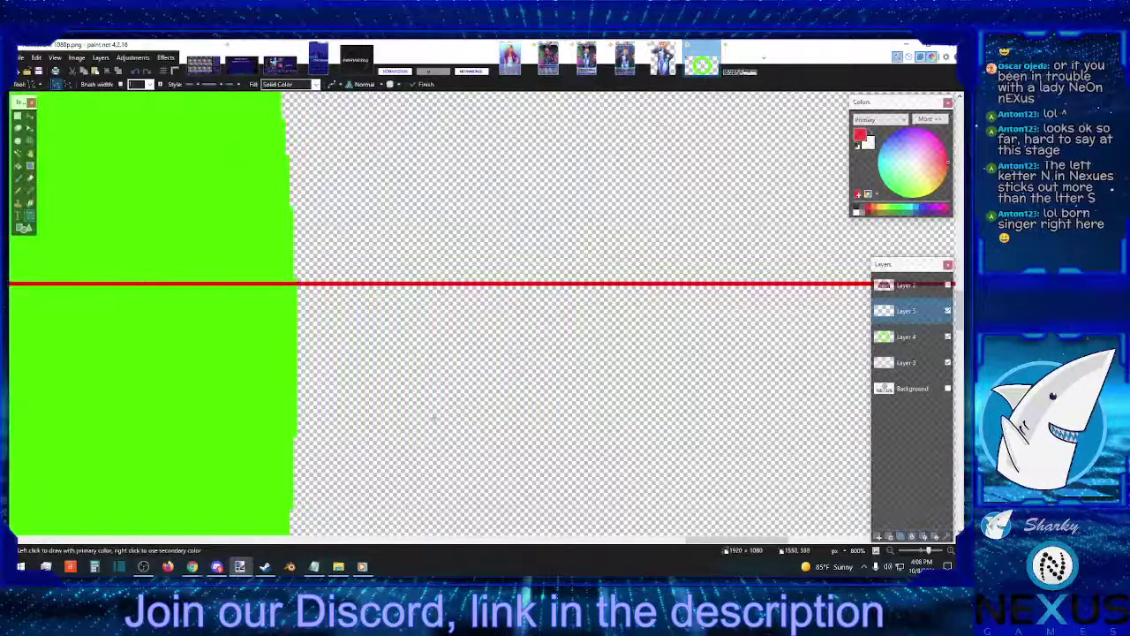
# Draw a second horizontal red line at the lower end of the straight inner right edge and extend it 208 px right across the green band.
pyautogui.click(565, 540)
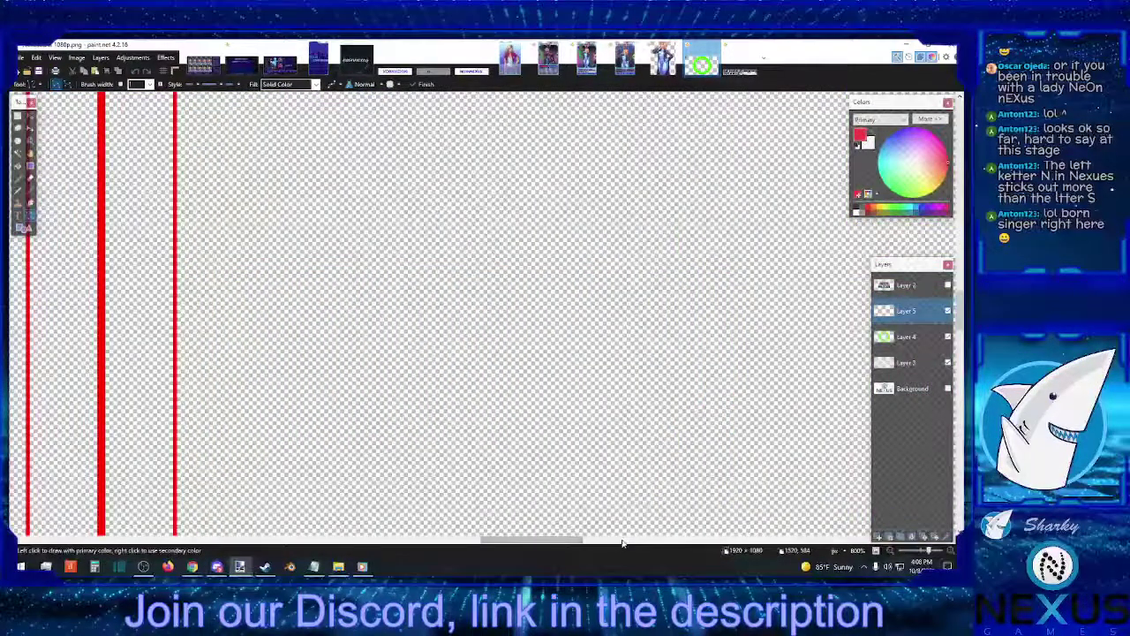
pyautogui.moveTo(579, 540); pyautogui.dragTo(701, 541)
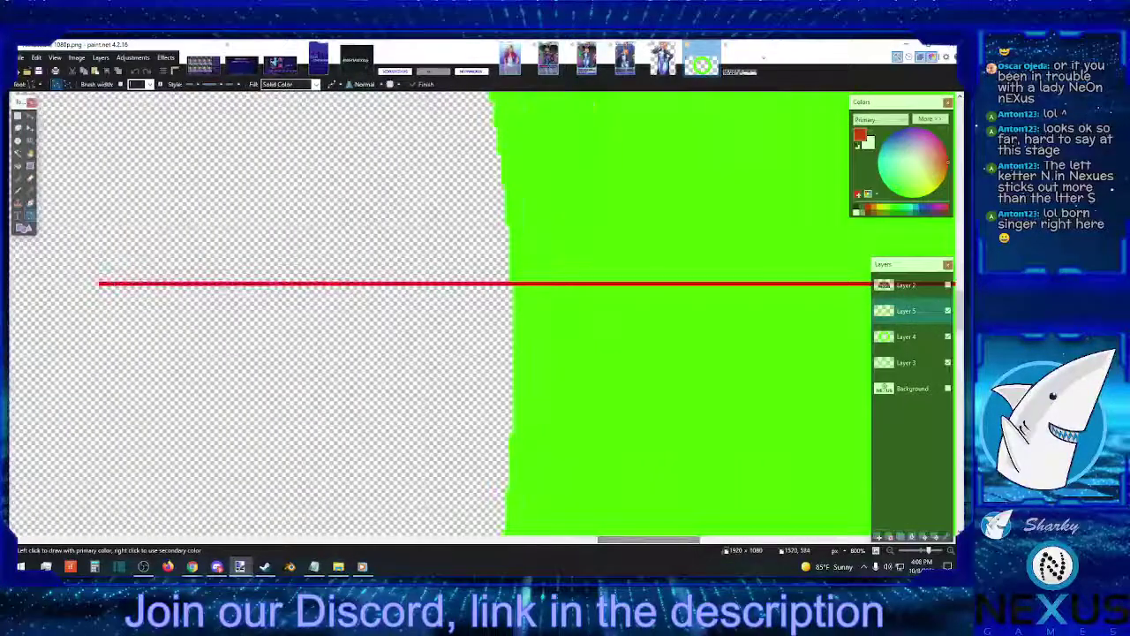
pyautogui.moveTo(510, 430); pyautogui.dragTo(88, 431)
pyautogui.press('Return')
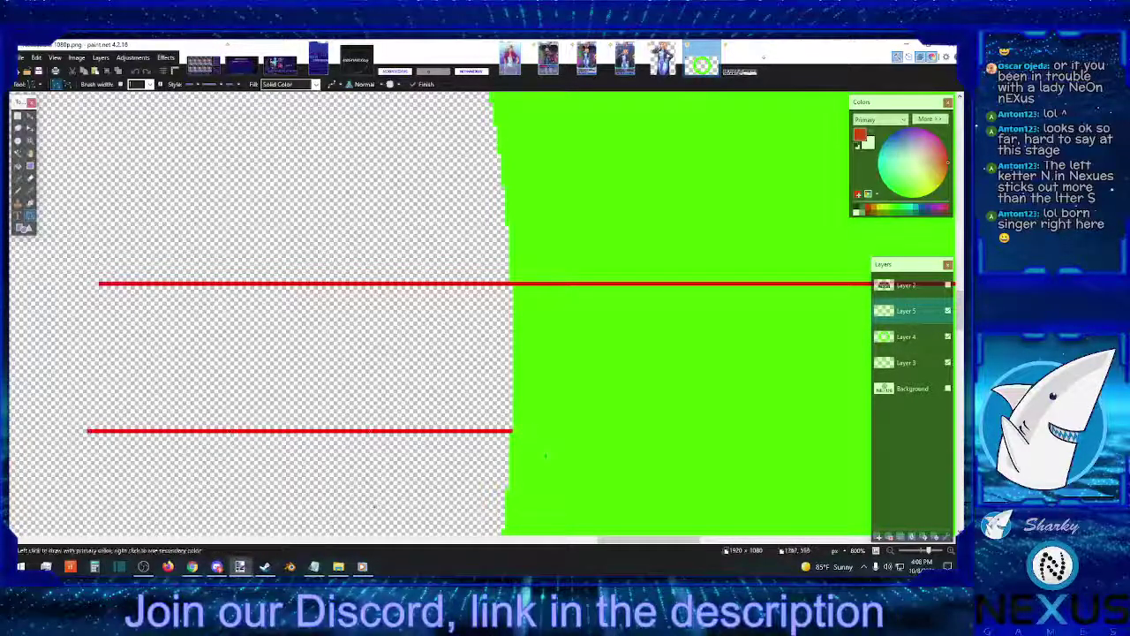
pyautogui.moveTo(521, 430)
pyautogui.mouseDown()
pyautogui.moveTo(903, 430)
pyautogui.moveTo(803, 430)
pyautogui.mouseUp()
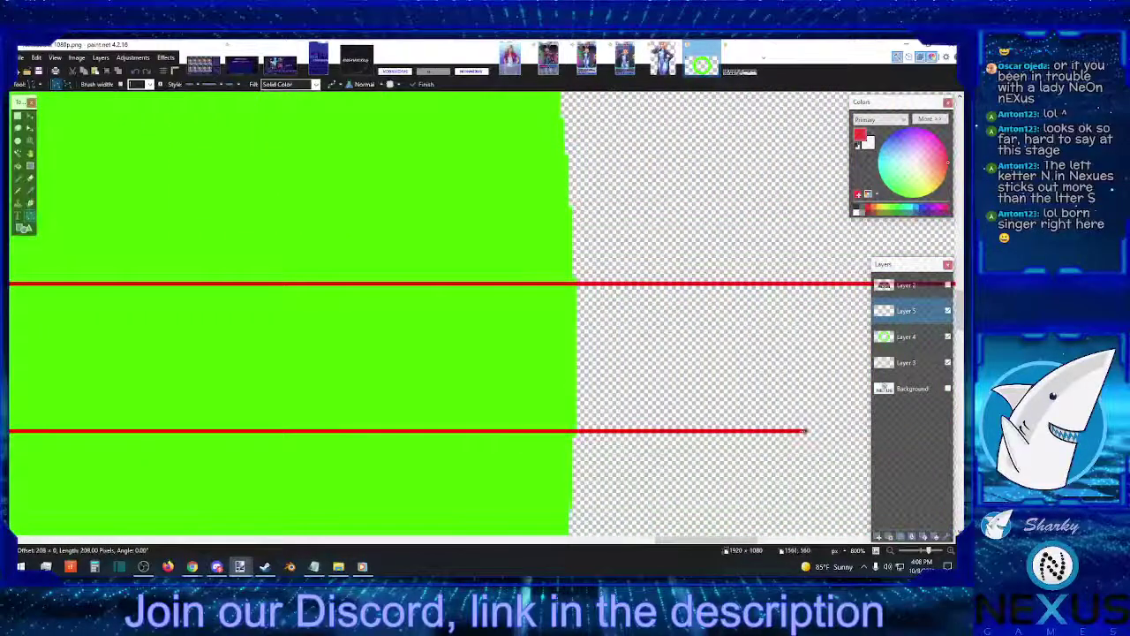
pyautogui.press('Return')
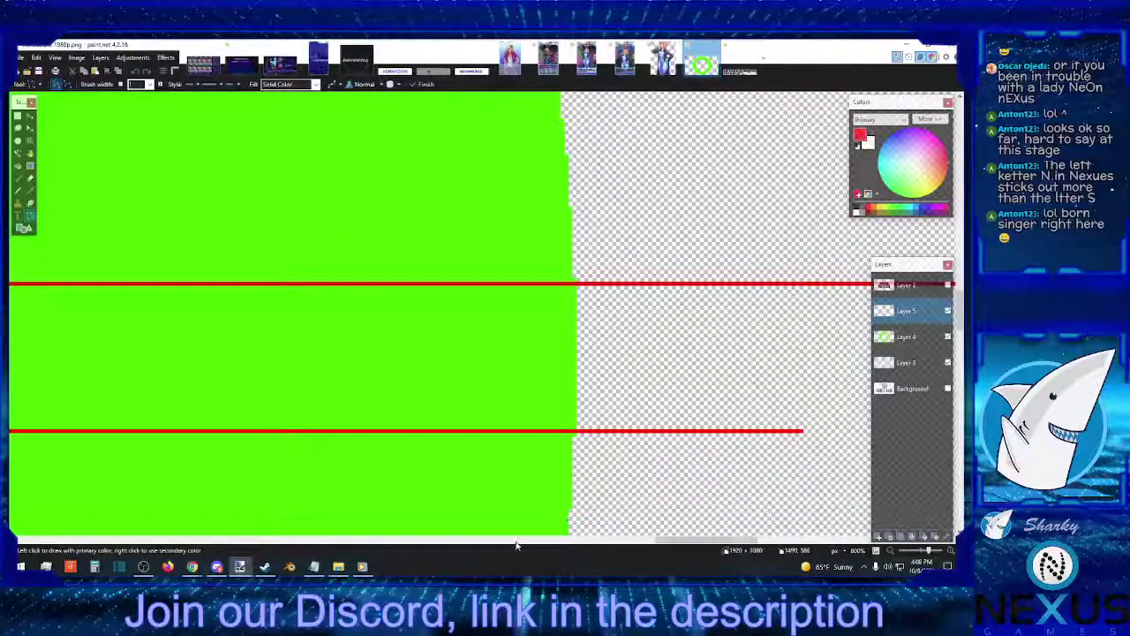
# Measure the gap between the two horizontal red lines along the ring's inner edge and mark its midpoint with a 2 px red dot.
pyautogui.click(518, 542)
pyautogui.click(521, 542)
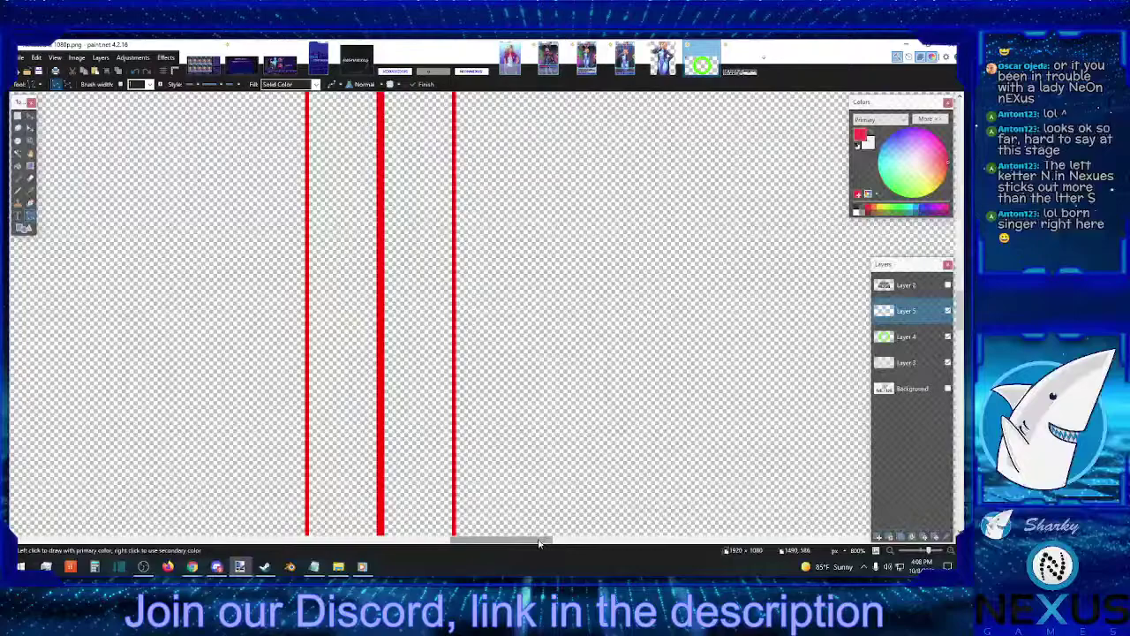
pyautogui.moveTo(539, 545); pyautogui.dragTo(678, 542)
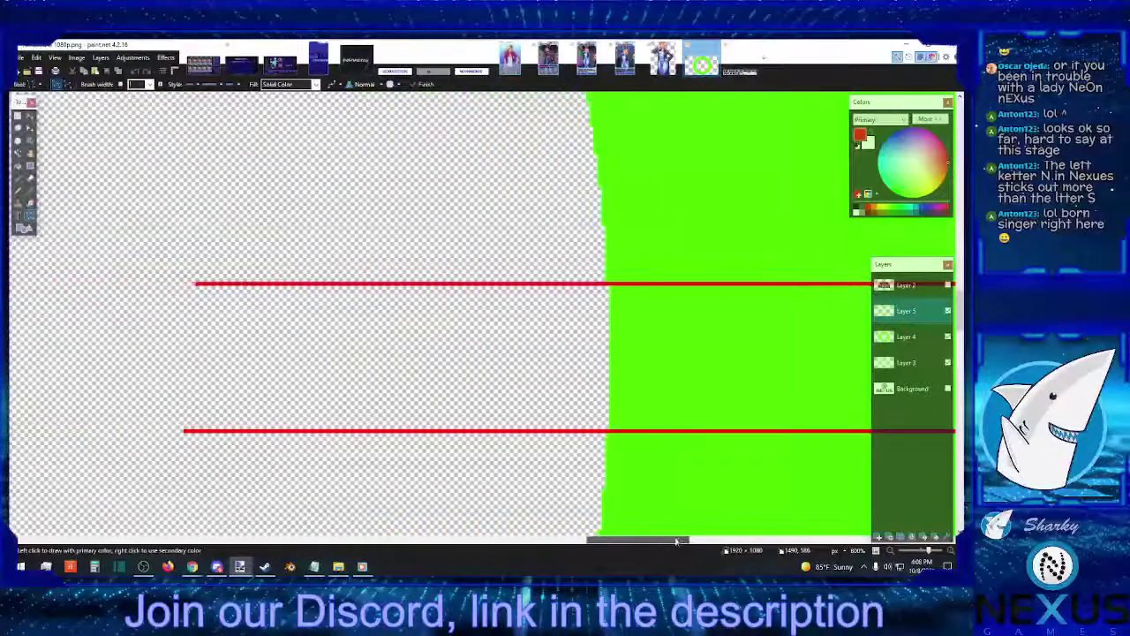
pyautogui.press('s')
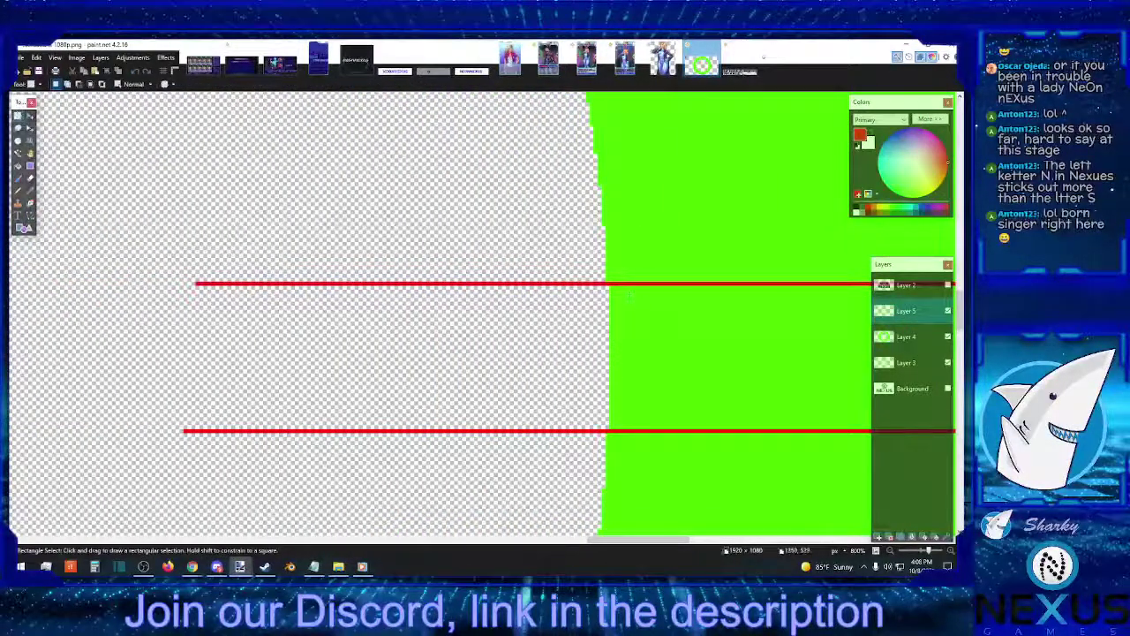
pyautogui.moveTo(608, 285); pyautogui.dragTo(609, 430)
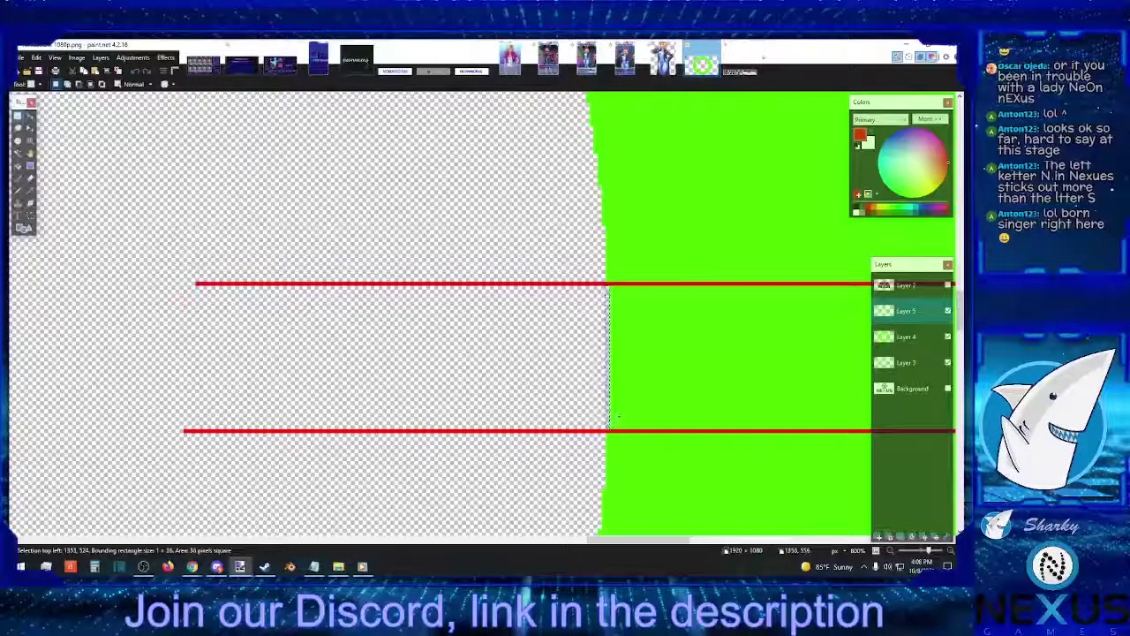
pyautogui.click(638, 377)
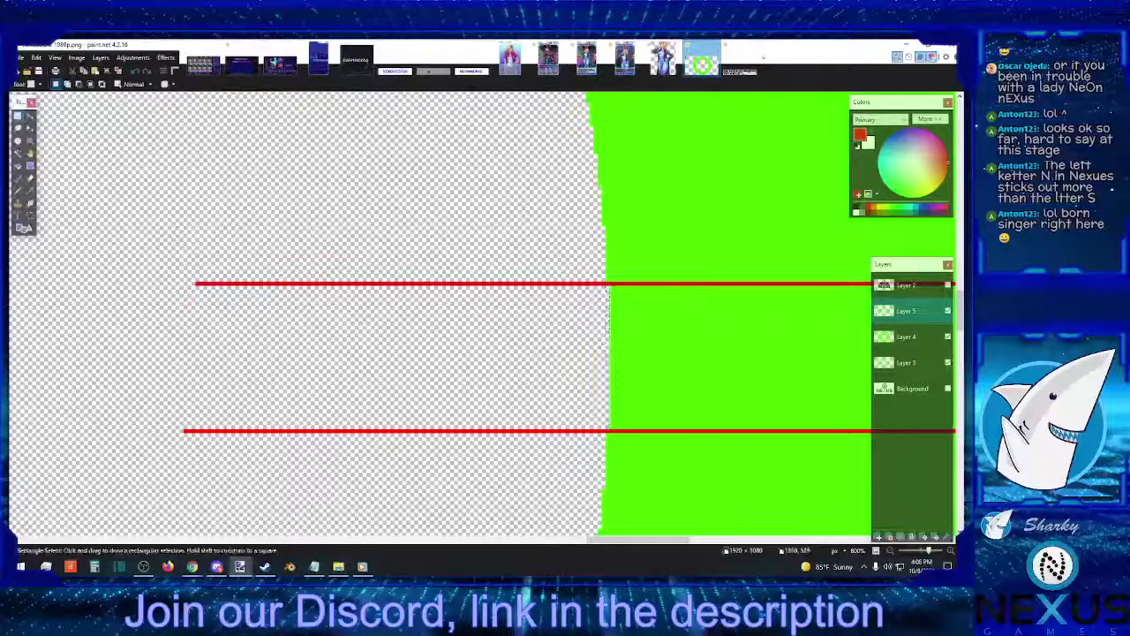
pyautogui.moveTo(608, 288); pyautogui.dragTo(607, 352)
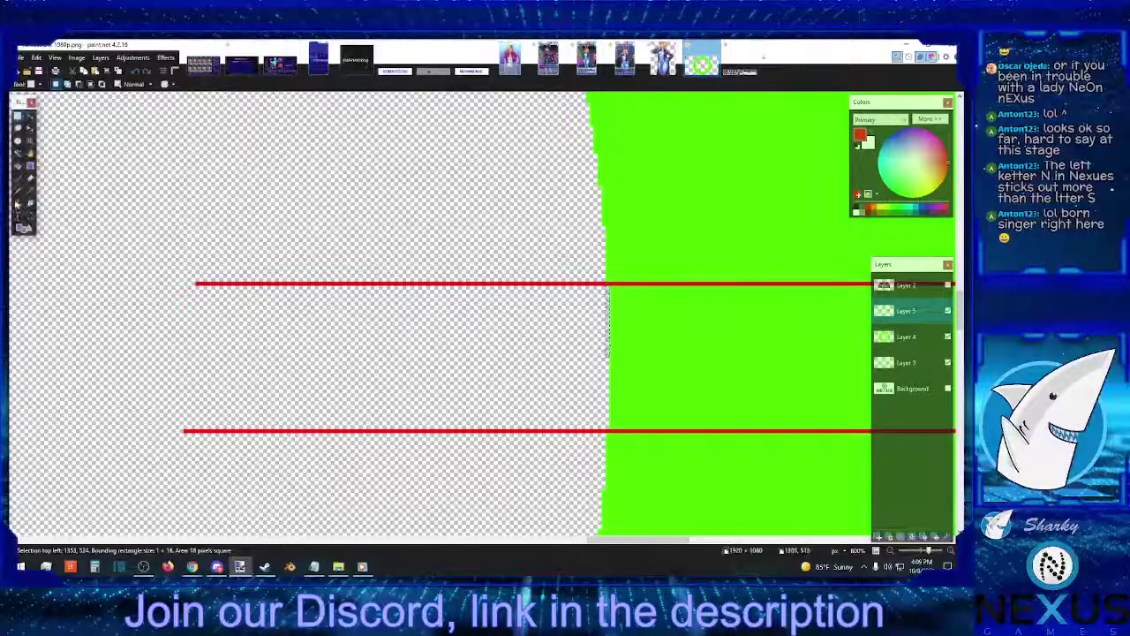
pyautogui.press('p')
pyautogui.click(608, 354)
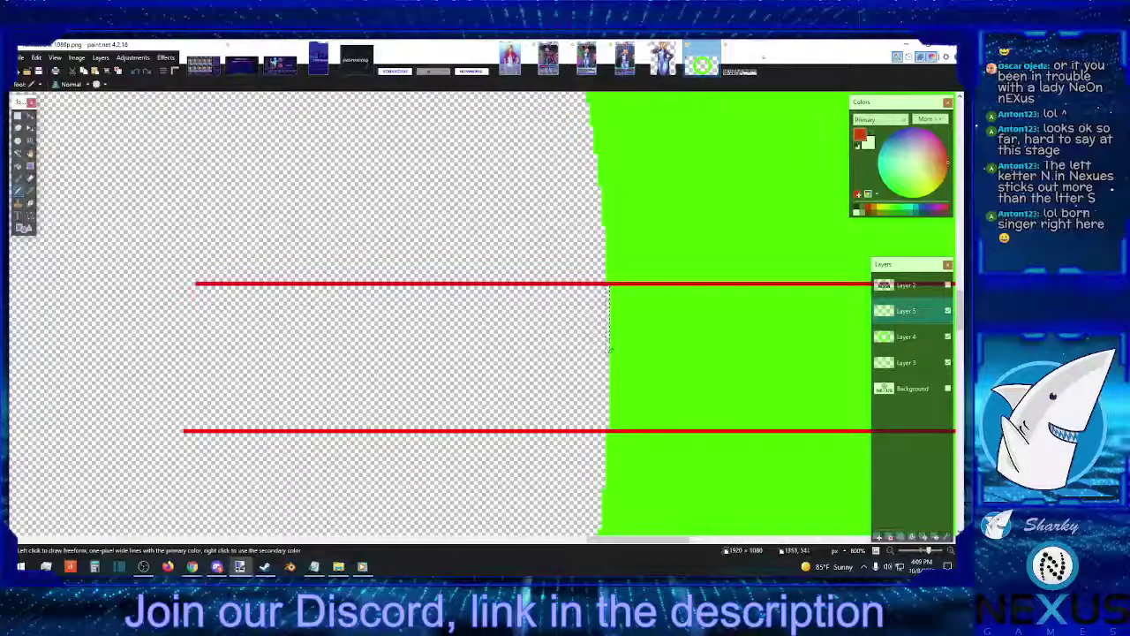
# Measure the gaps from the red midpoint mark to the horizontal lines above and below it.
pyautogui.click(17, 116)
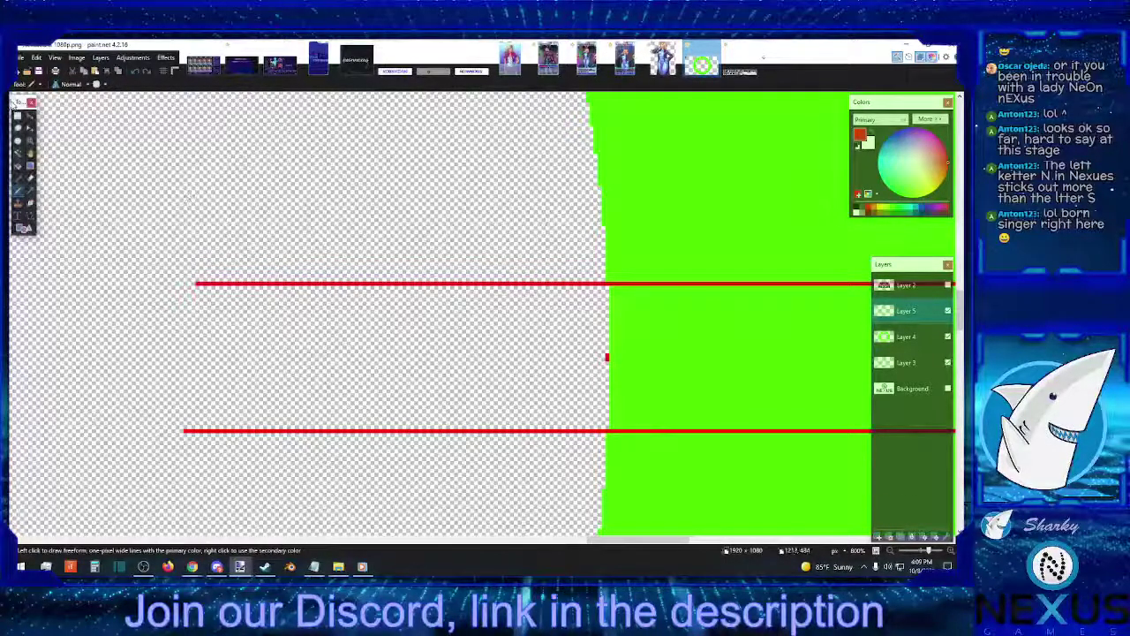
pyautogui.press('s')
pyautogui.moveTo(609, 285); pyautogui.dragTo(609, 333)
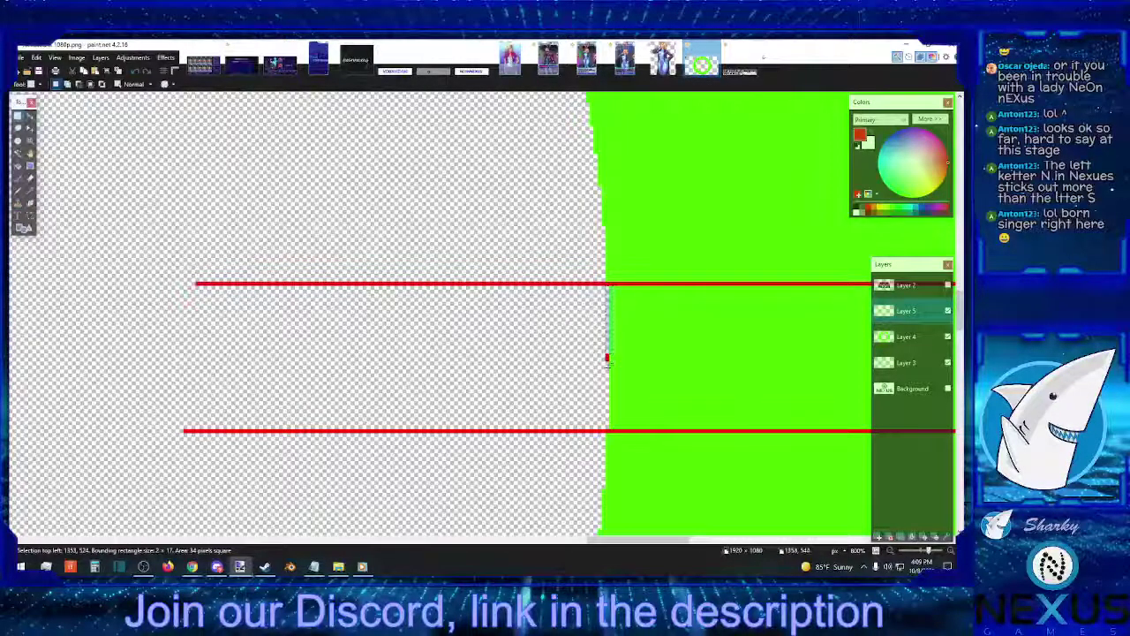
pyautogui.moveTo(608, 380); pyautogui.dragTo(609, 398)
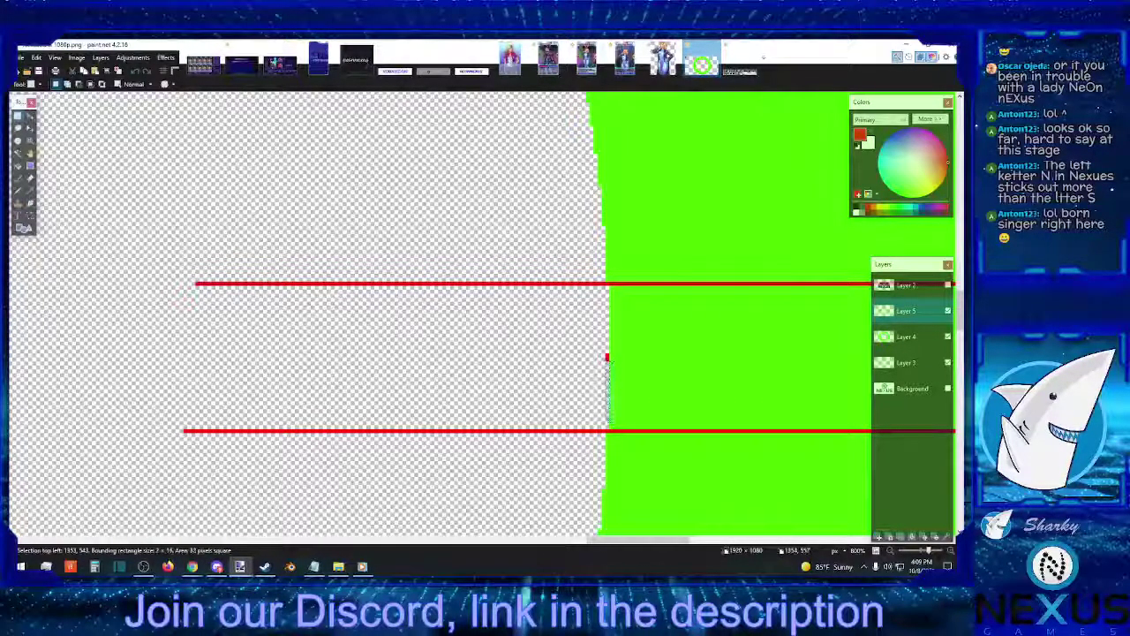
pyautogui.click(614, 303)
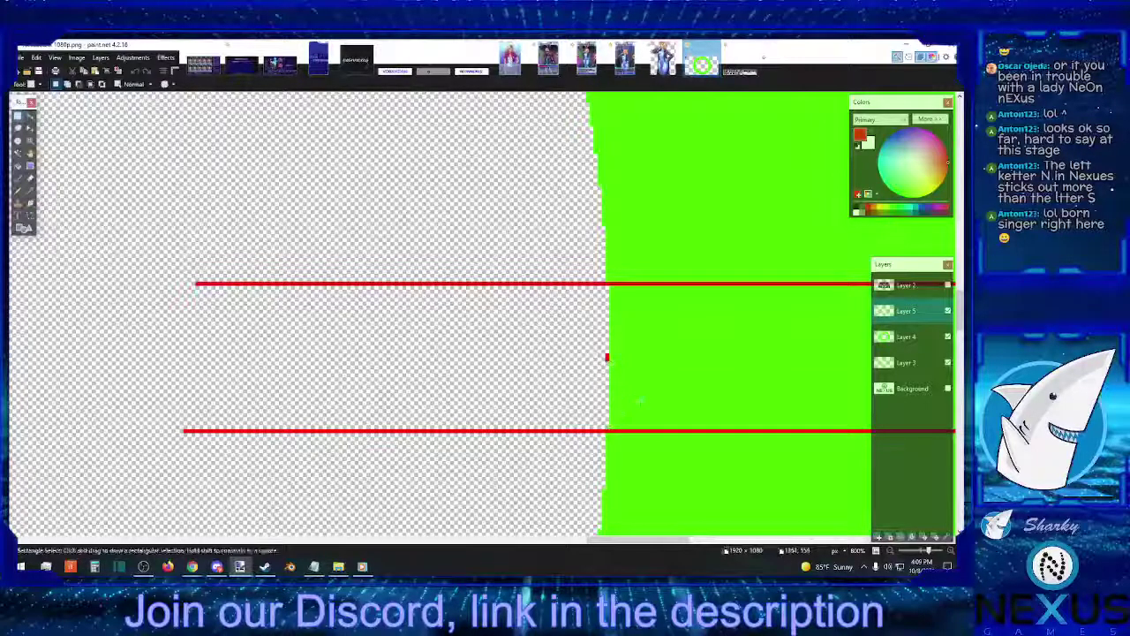
# Select a 1 × 39 px column through both lines and the midpoint mark, and stretch it horizontally to 435 px across the green band.
pyautogui.moveTo(607, 283); pyautogui.dragTo(607, 358)
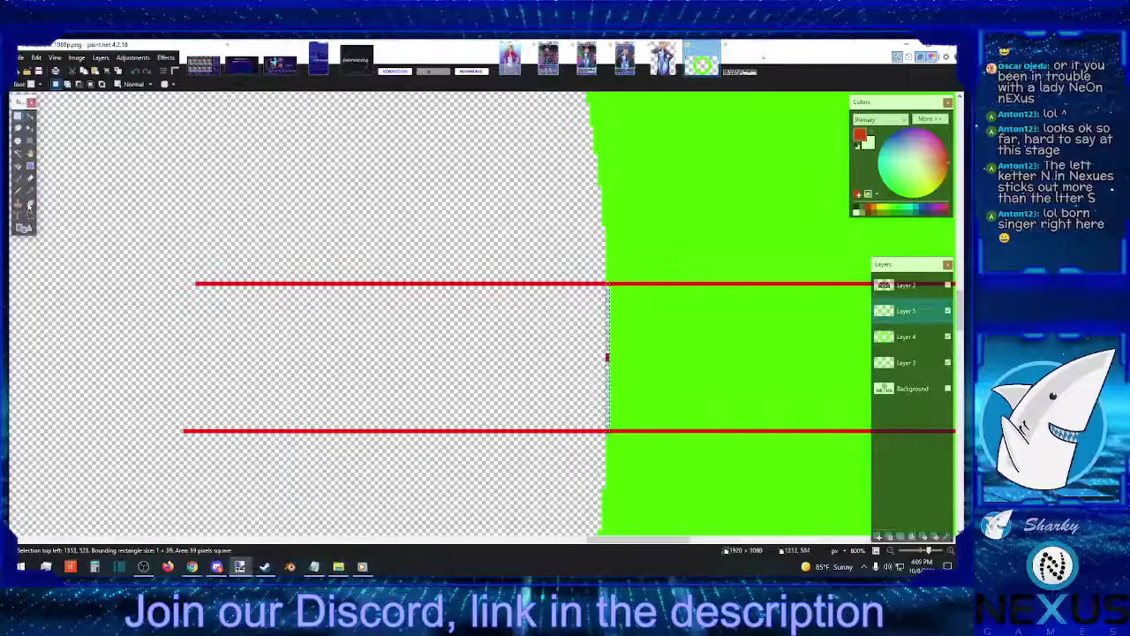
pyautogui.click(31, 117)
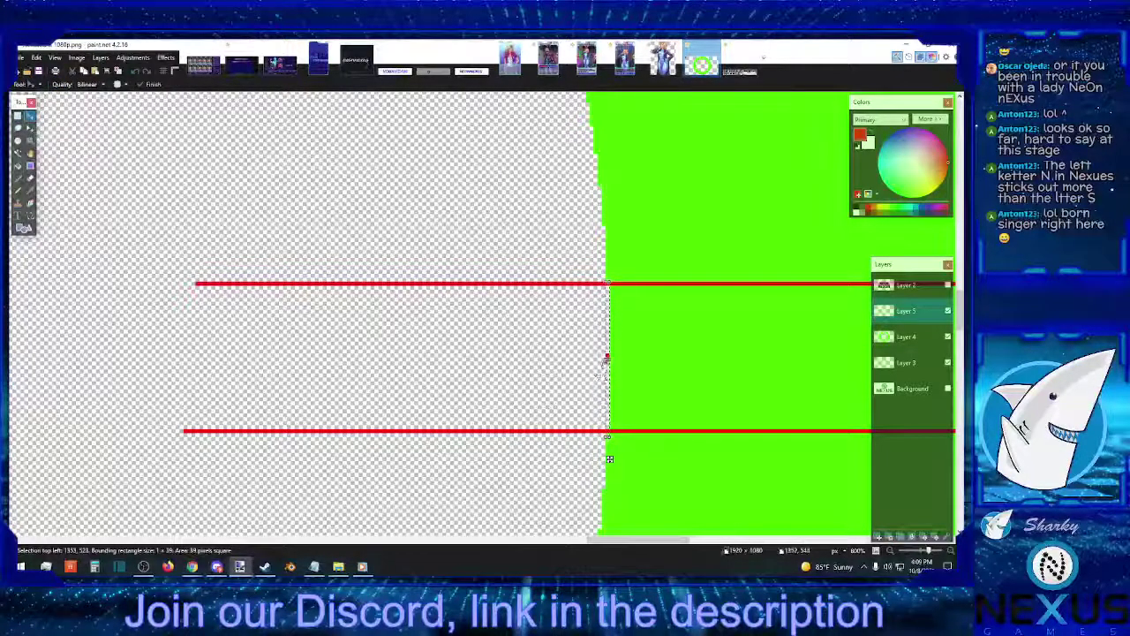
pyautogui.moveTo(607, 358); pyautogui.dragTo(192, 357)
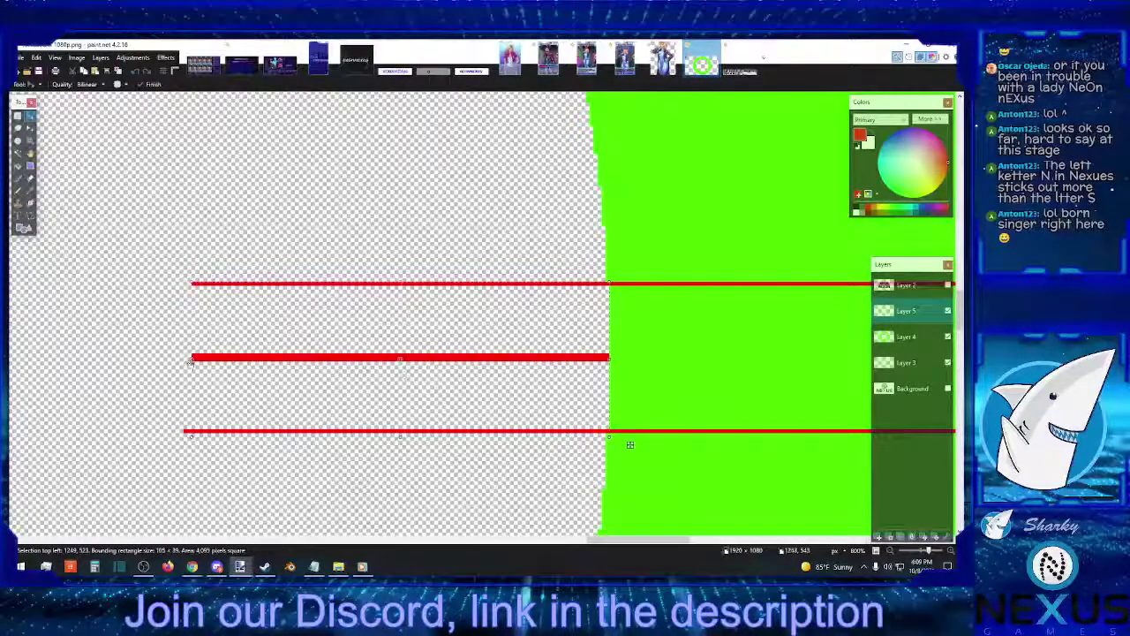
pyautogui.hscroll(10, 601, 358)
pyautogui.moveTo(609, 360); pyautogui.dragTo(581, 356)
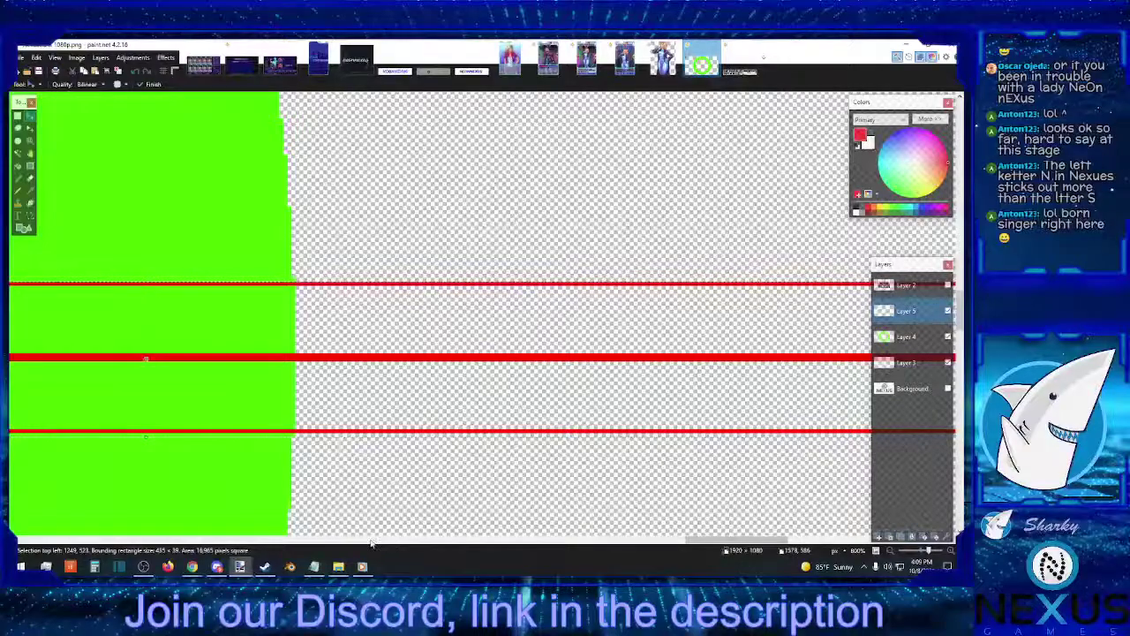
# Select a 19 × 38 px section near the inner ends of the three horizontal guides and stretch it left to 273 px, up to the vertical guides.
pyautogui.click(389, 542)
pyautogui.click(353, 540)
pyautogui.click(354, 541)
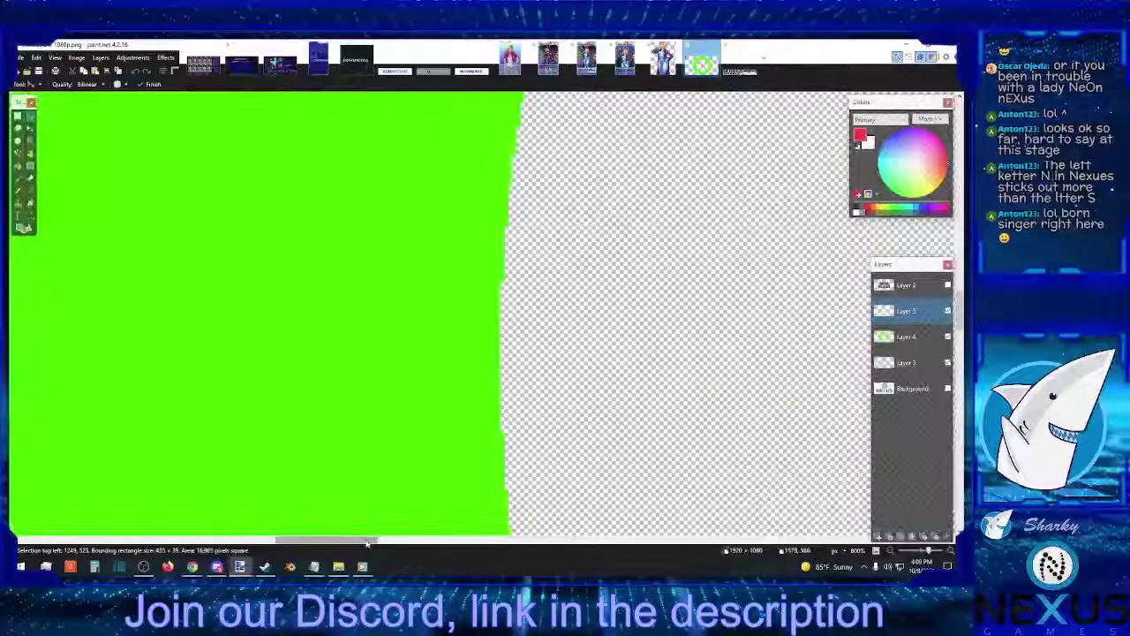
pyautogui.moveTo(368, 543); pyautogui.dragTo(674, 547)
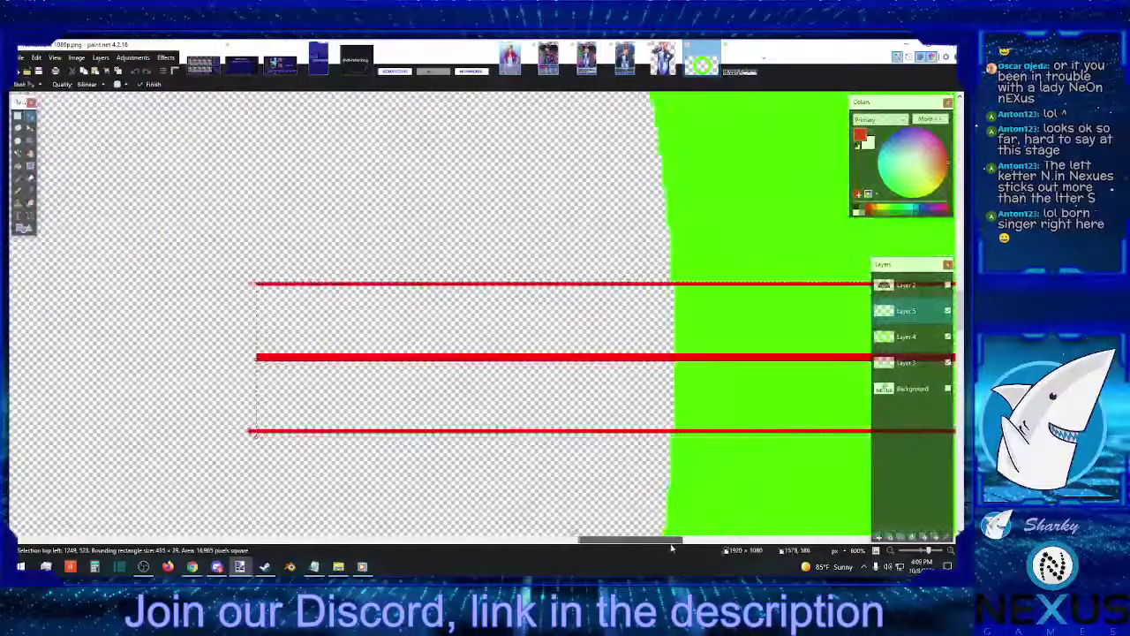
pyautogui.press('s')
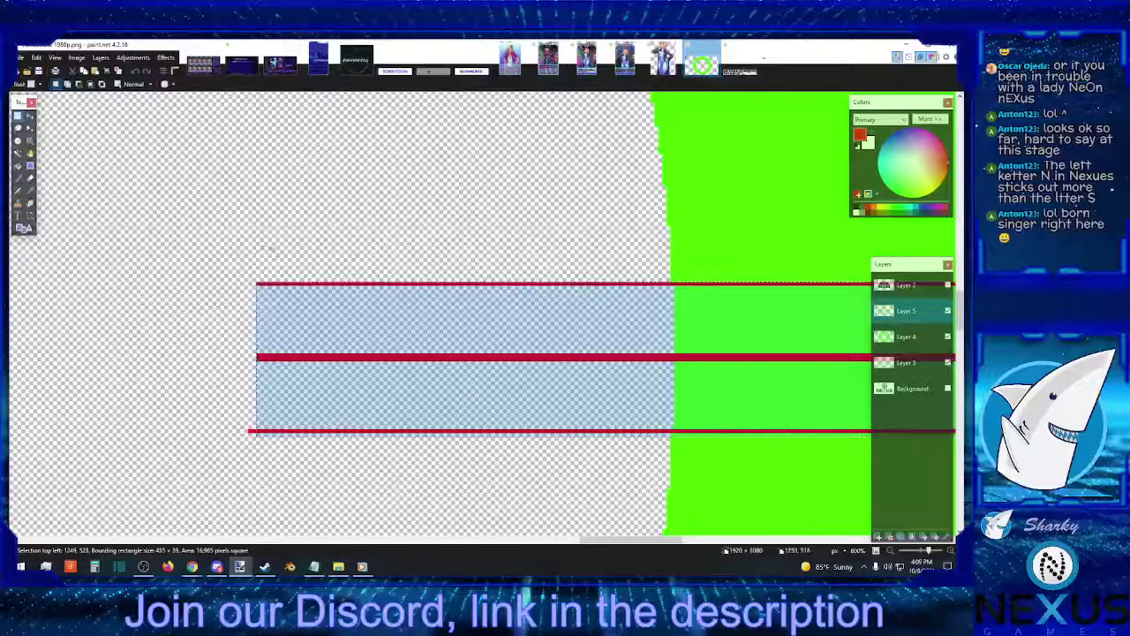
pyautogui.moveTo(256, 250); pyautogui.dragTo(353, 538)
pyautogui.scroll(3, 212, 318)
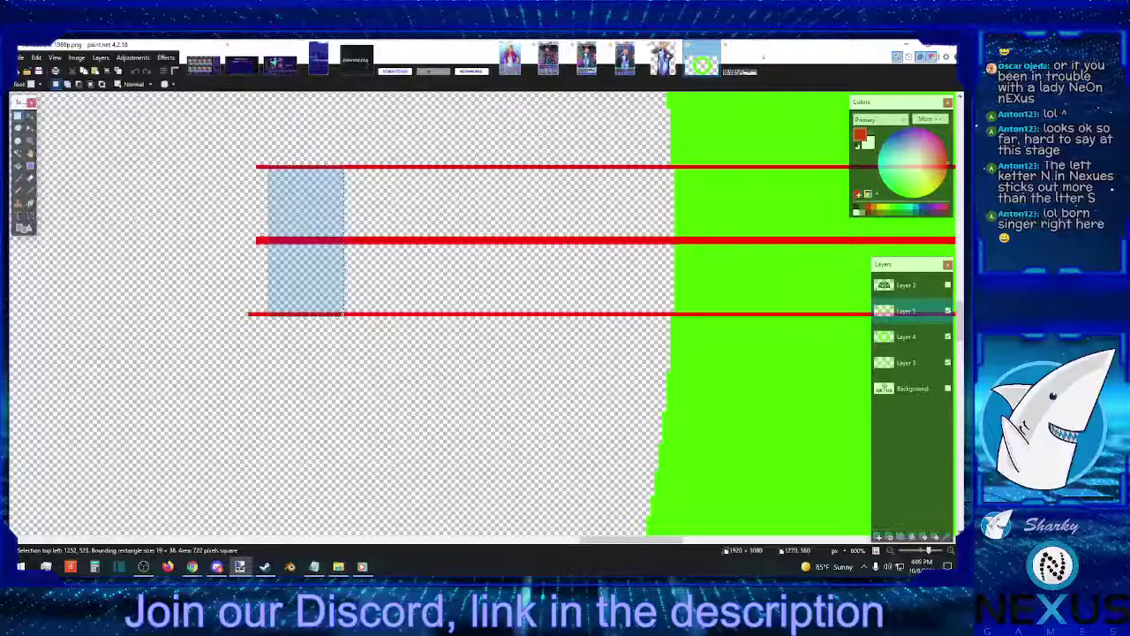
pyautogui.click(30, 115)
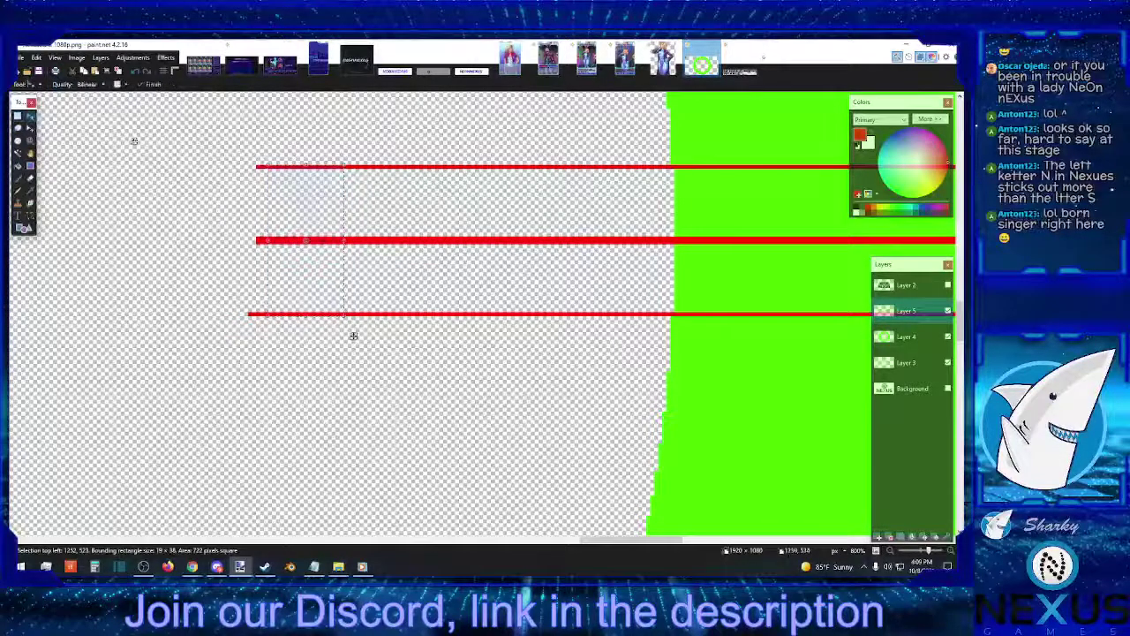
pyautogui.moveTo(268, 240); pyautogui.dragTo(388, 264)
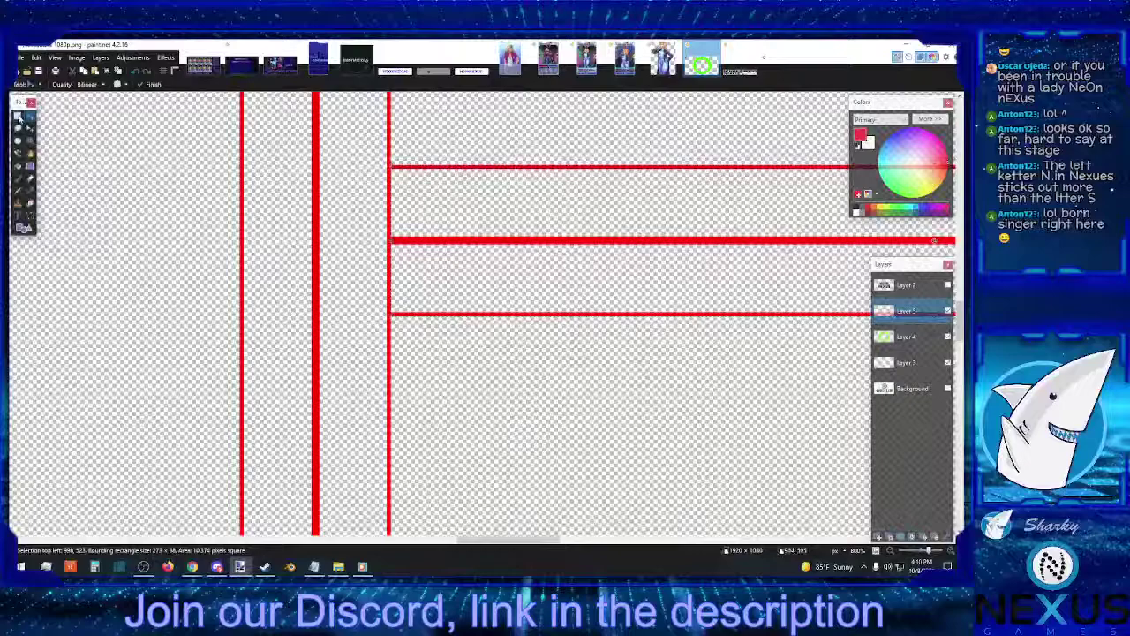
# Extend the three horizontal guides left across the vertical guides and past the ring's outer edge, using 10 × 38 px and 17 × 38 px sections.
pyautogui.press('s')
pyautogui.moveTo(394, 165); pyautogui.dragTo(427, 316)
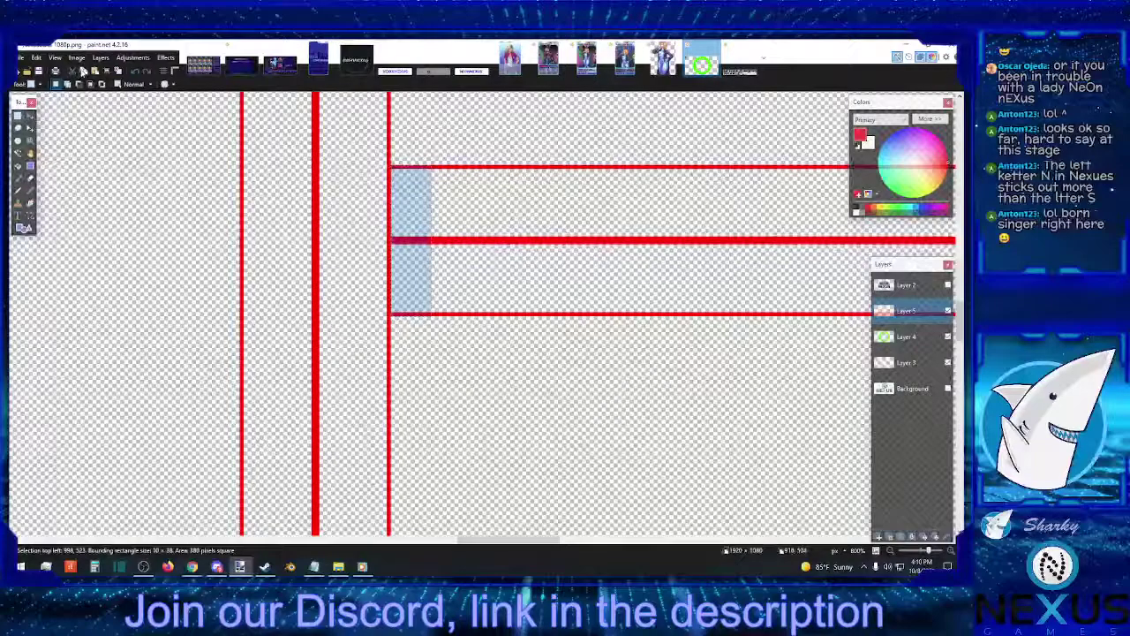
pyautogui.press('m')
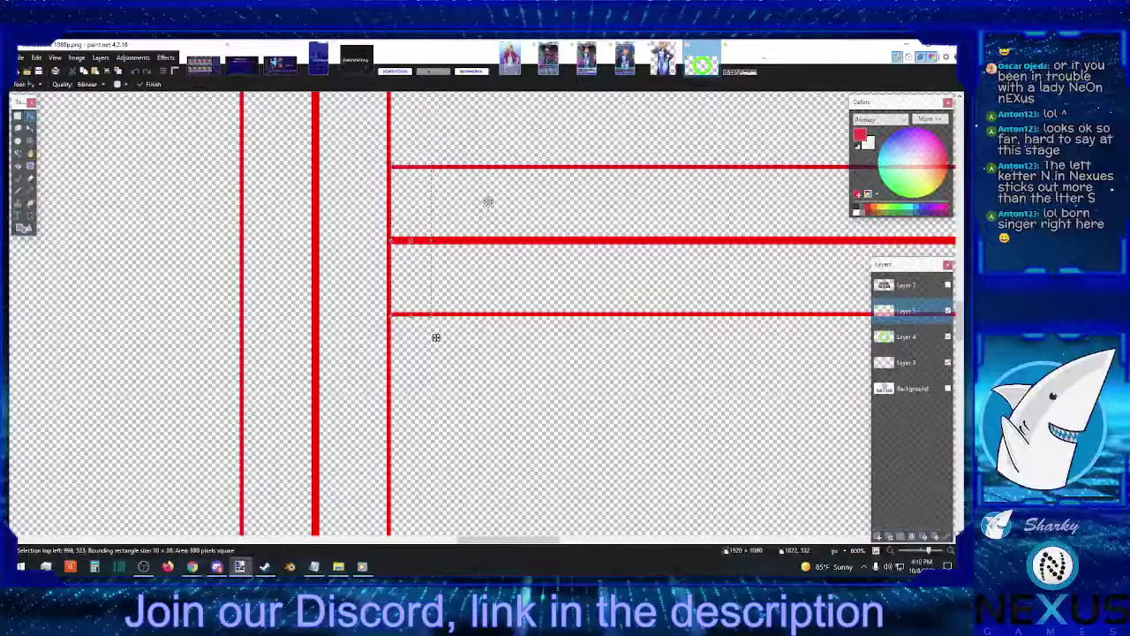
pyautogui.moveTo(433, 335); pyautogui.dragTo(393, 336)
pyautogui.press('Left')
pyautogui.press('Left')
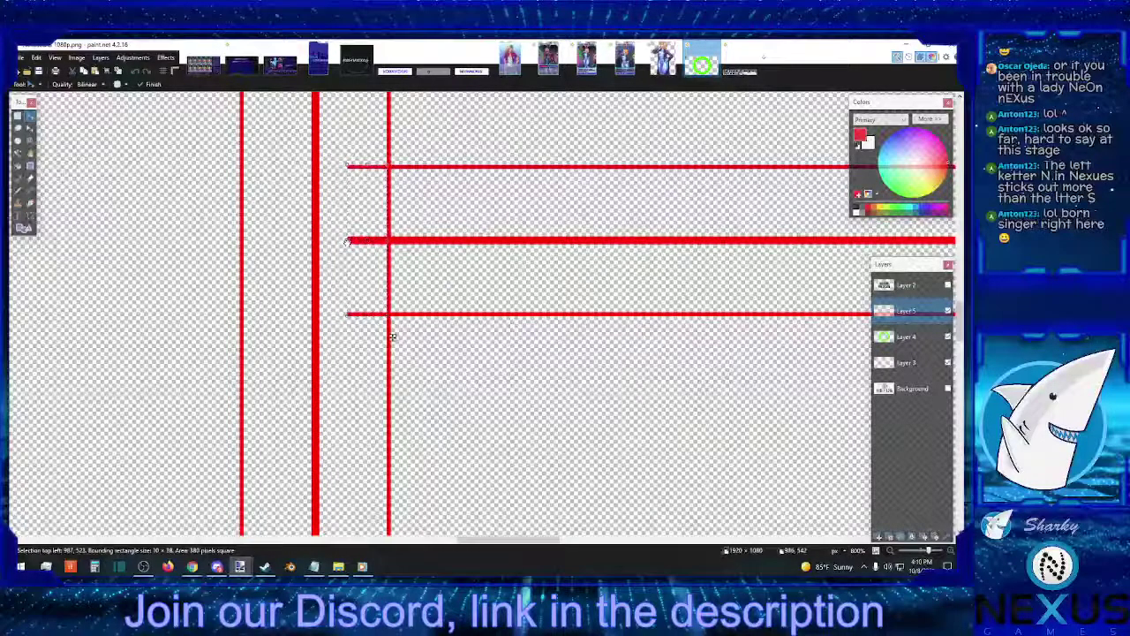
pyautogui.press('Left')
pyautogui.press('Left')
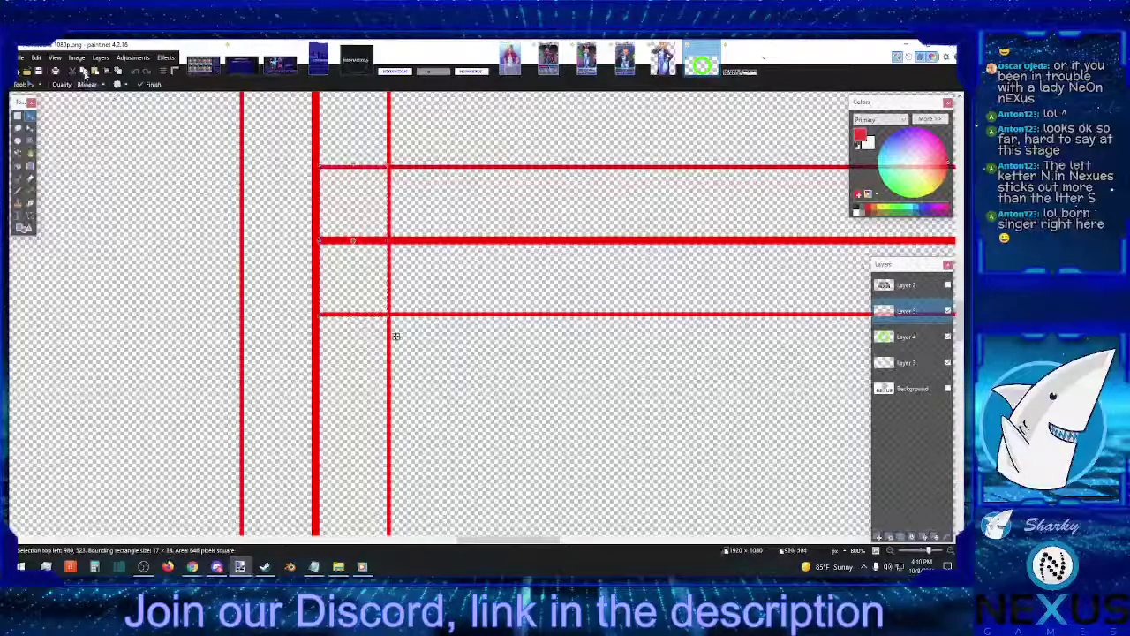
pyautogui.moveTo(396, 336); pyautogui.dragTo(248, 337)
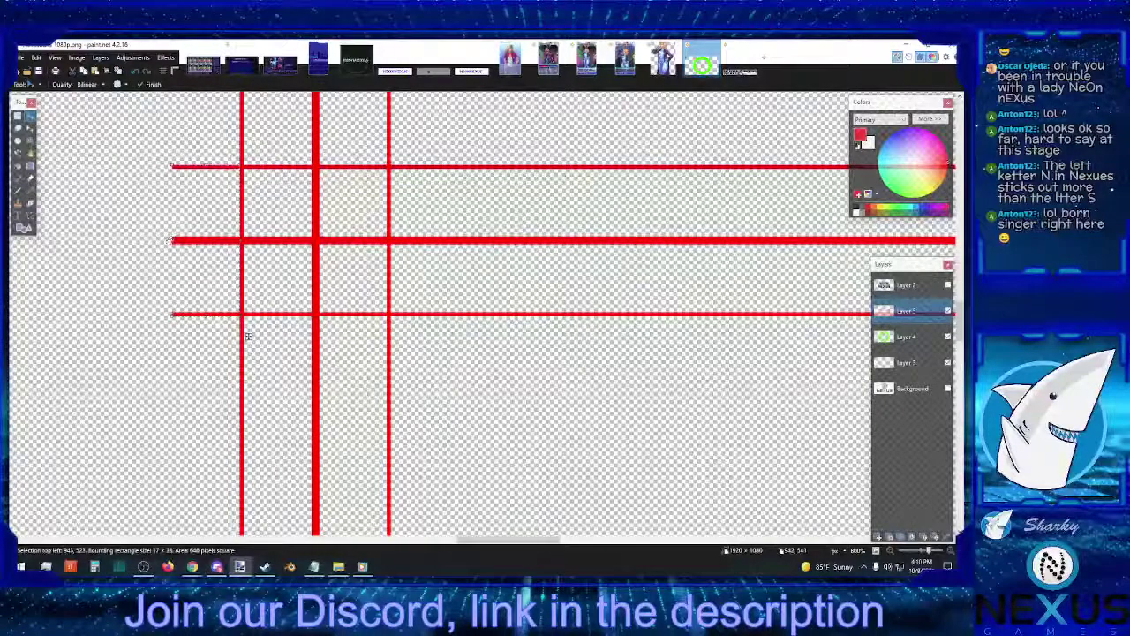
pyautogui.moveTo(173, 240); pyautogui.dragTo(12, 301)
# Delete the parts of the horizontal guides that overhang the ring's outer left and right edges.
pyautogui.click(17, 116)
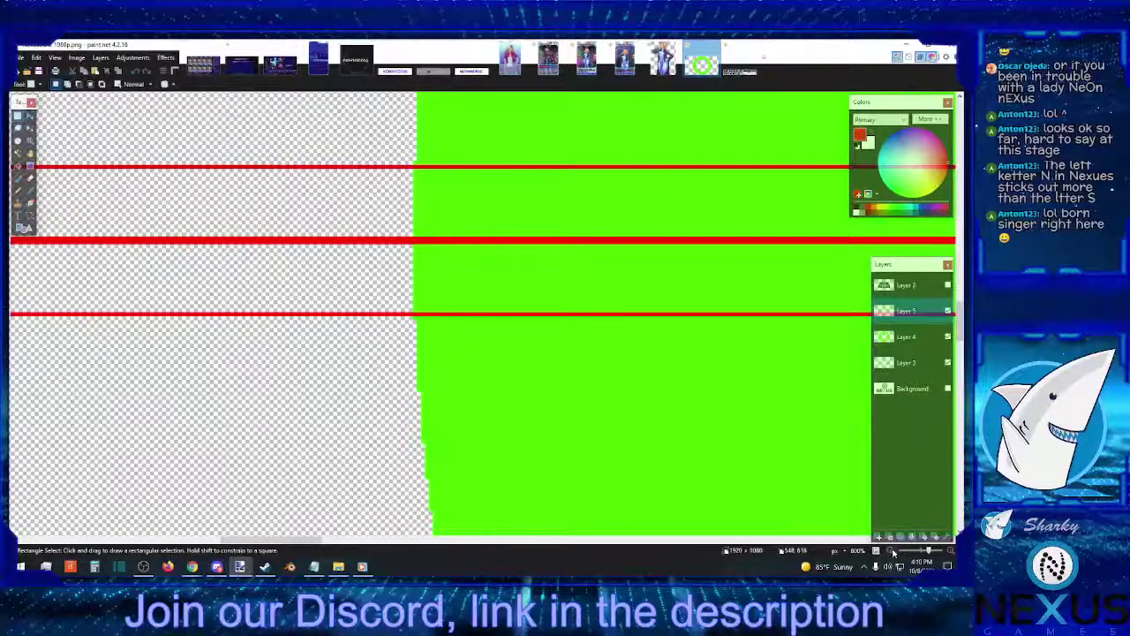
pyautogui.hotkey('ctrl', '-')
pyautogui.hotkey('ctrl', '-')
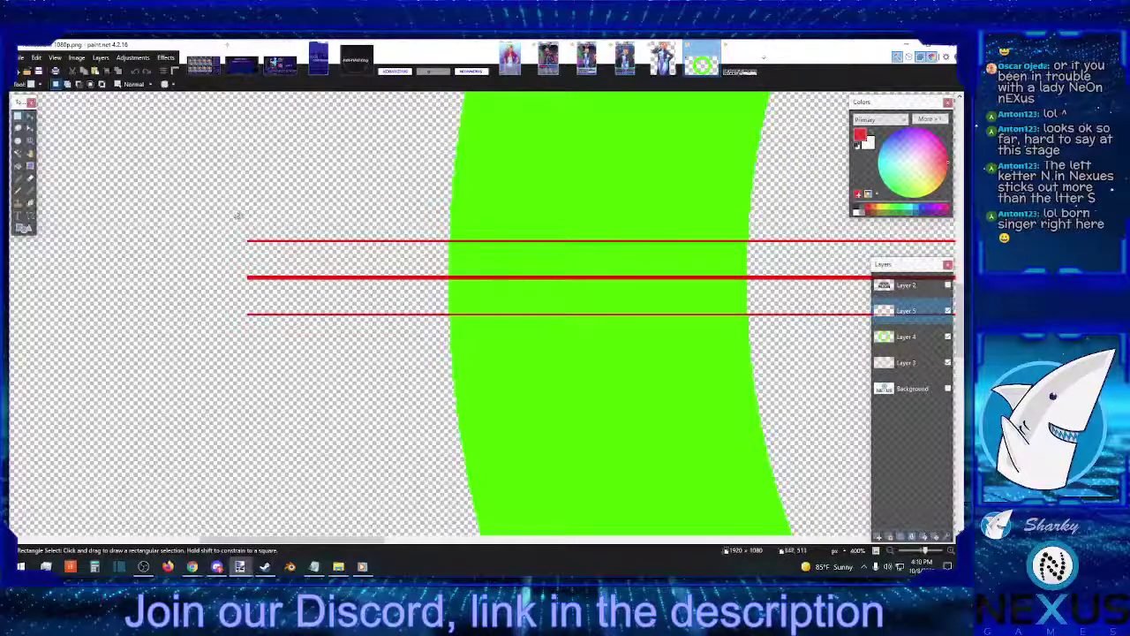
pyautogui.moveTo(236, 217); pyautogui.dragTo(447, 380)
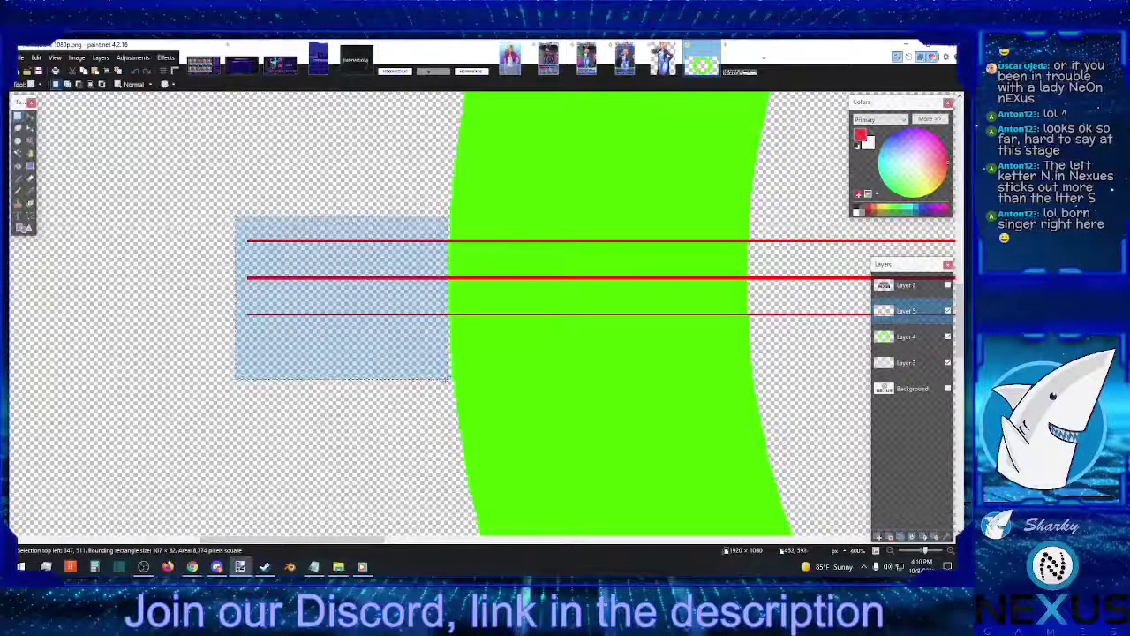
pyautogui.press('Delete')
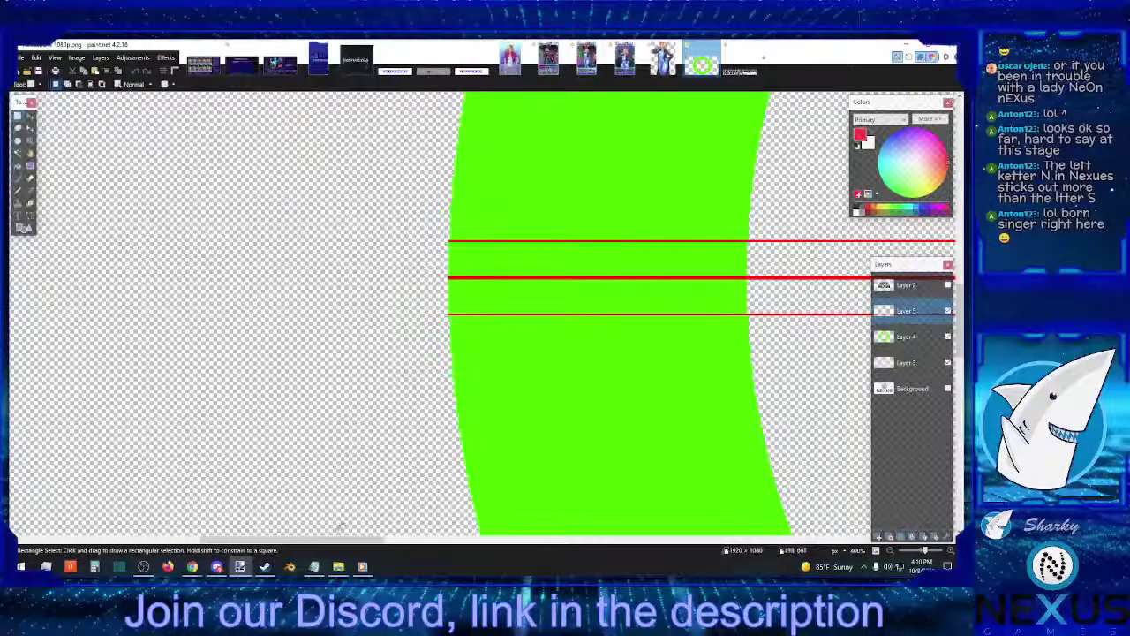
pyautogui.moveTo(304, 539); pyautogui.dragTo(760, 540)
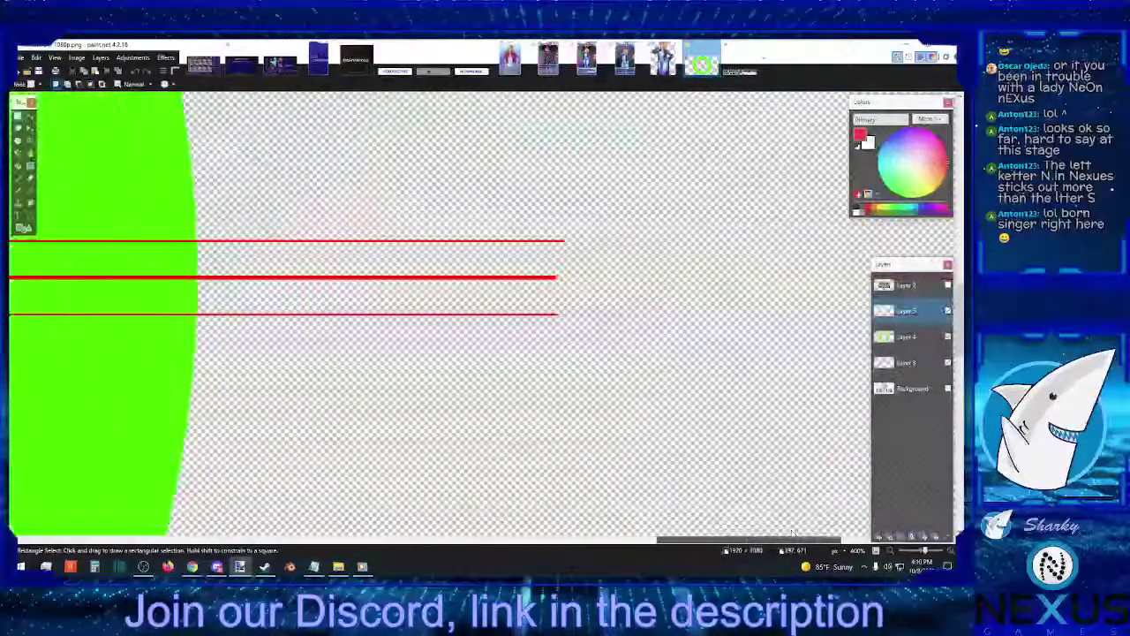
pyautogui.moveTo(687, 199); pyautogui.dragTo(196, 427)
pyautogui.press('Delete')
pyautogui.hotkey('ctrl', 'd')
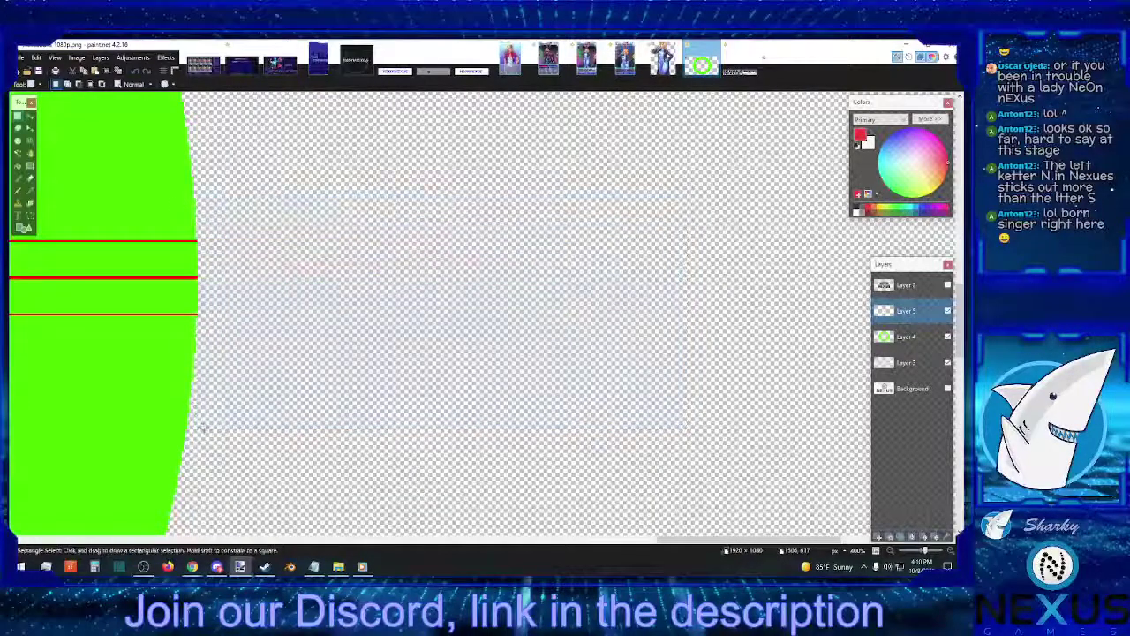
# Examine the full ring and how the vertical and horizontal guides cross at its centre and meet its edges.
pyautogui.click(891, 550)
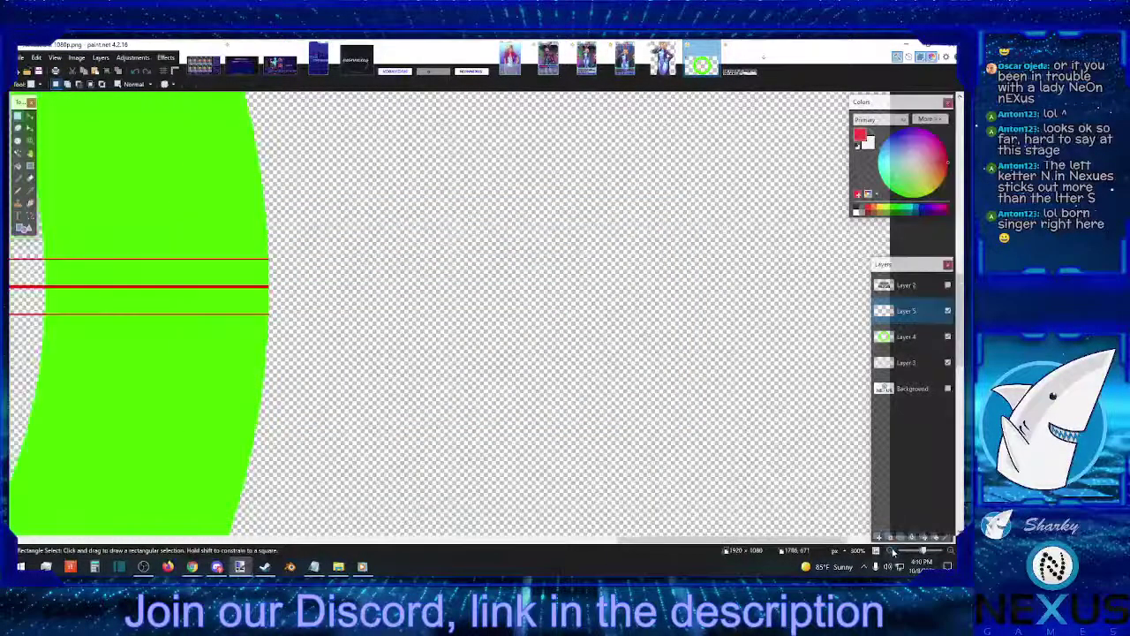
pyautogui.click(891, 550)
pyautogui.click(890, 550)
pyautogui.click(890, 551)
pyautogui.click(890, 550)
pyautogui.click(890, 550)
pyautogui.click(891, 550)
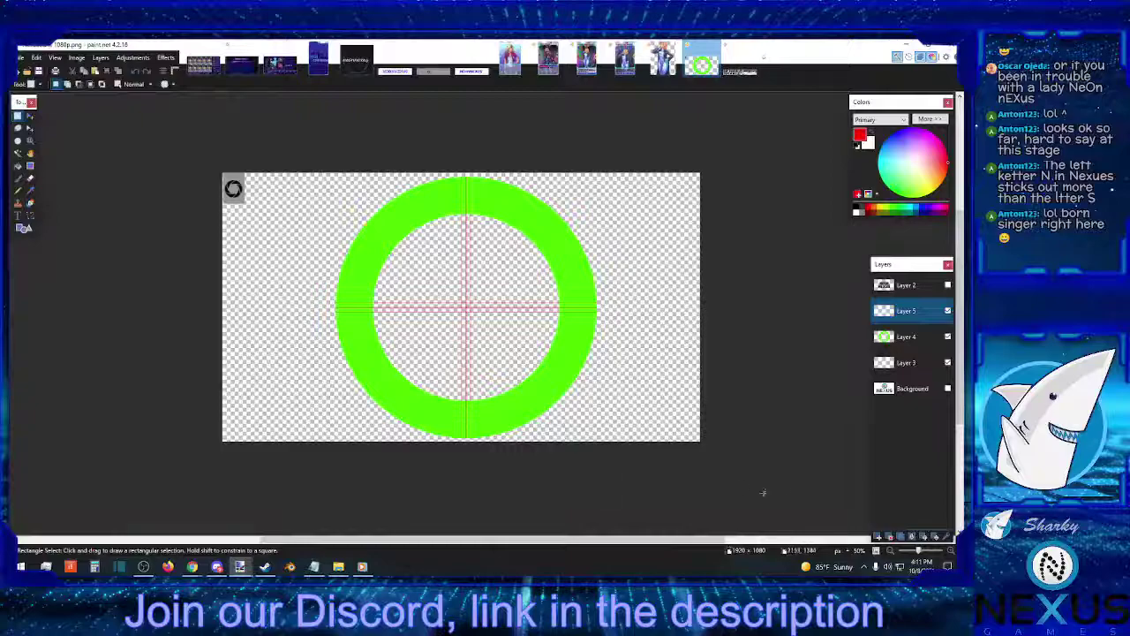
pyautogui.click(947, 551)
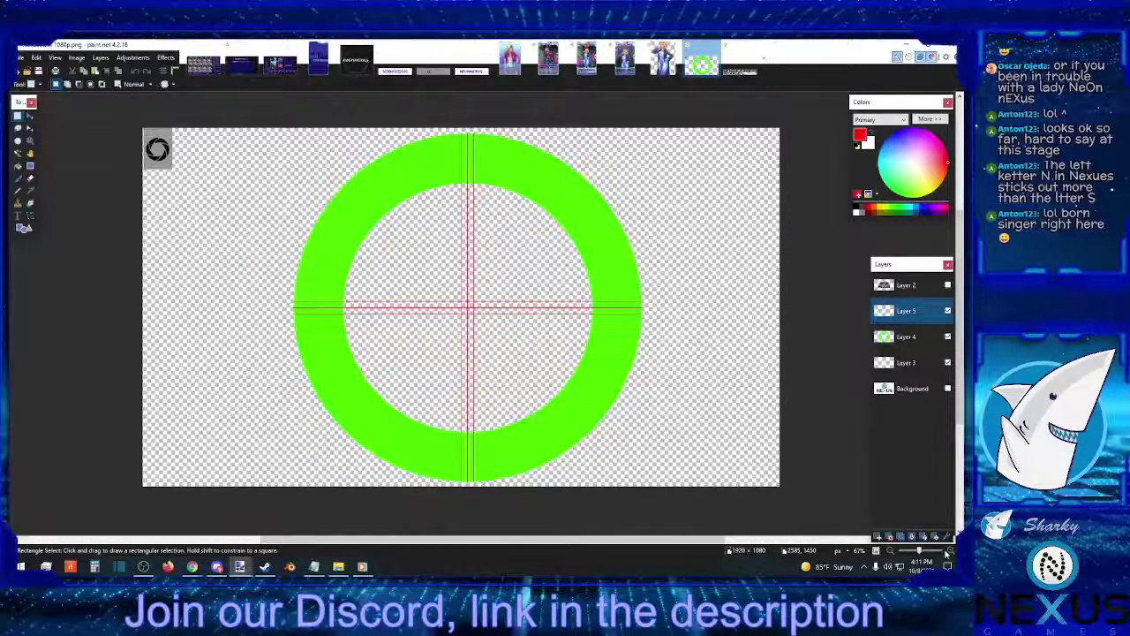
pyautogui.click(948, 551)
pyautogui.click(949, 551)
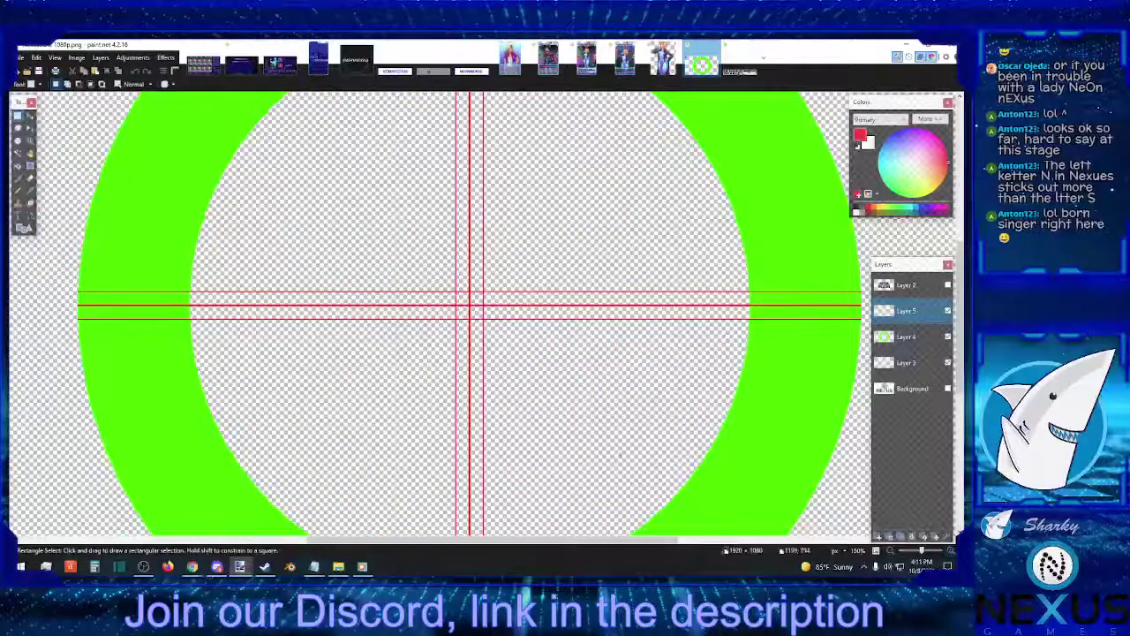
pyautogui.scroll(5, 587, 419)
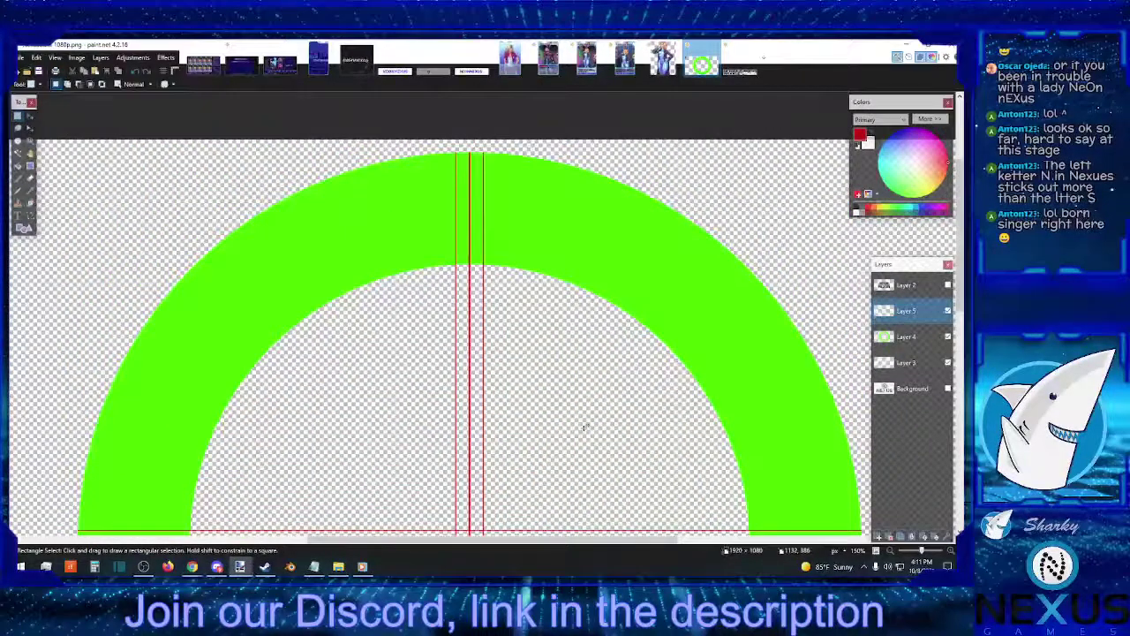
pyautogui.scroll(-5, 584, 427)
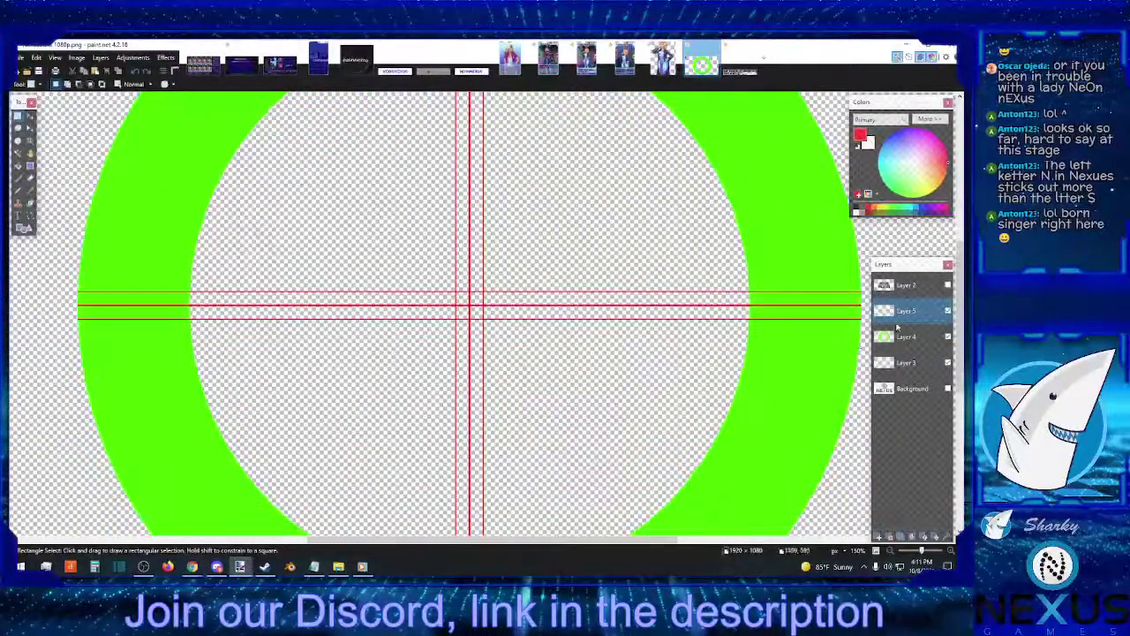
# Show the NEON NEXUS lettering on Layer 2 over the ring and guides.
pyautogui.click(949, 287)
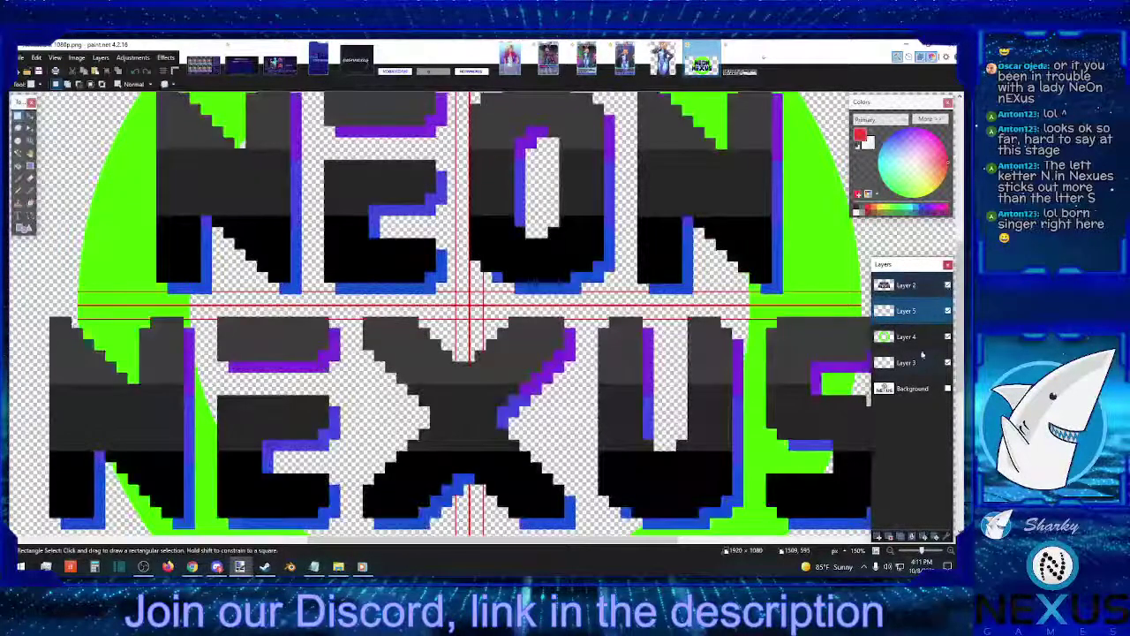
pyautogui.hotkey('ctrl', '-')
pyautogui.hotkey('ctrl', '-')
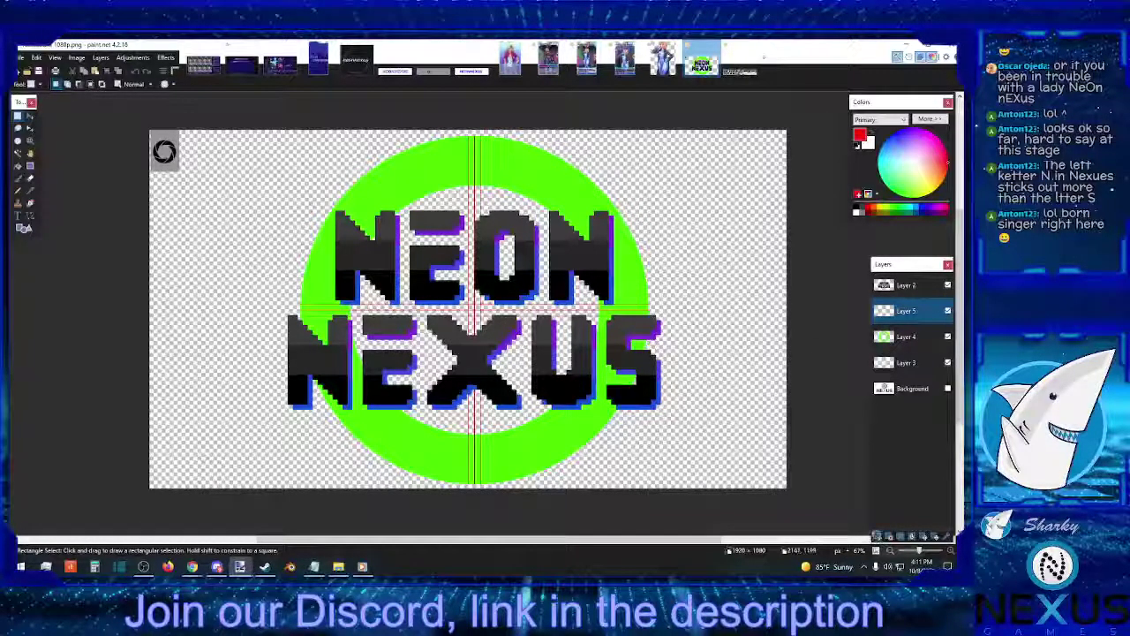
# Add a layer above Layer 5 and draw two red 15 px diagonal lines crossing at the ring's centre.
pyautogui.click(878, 536)
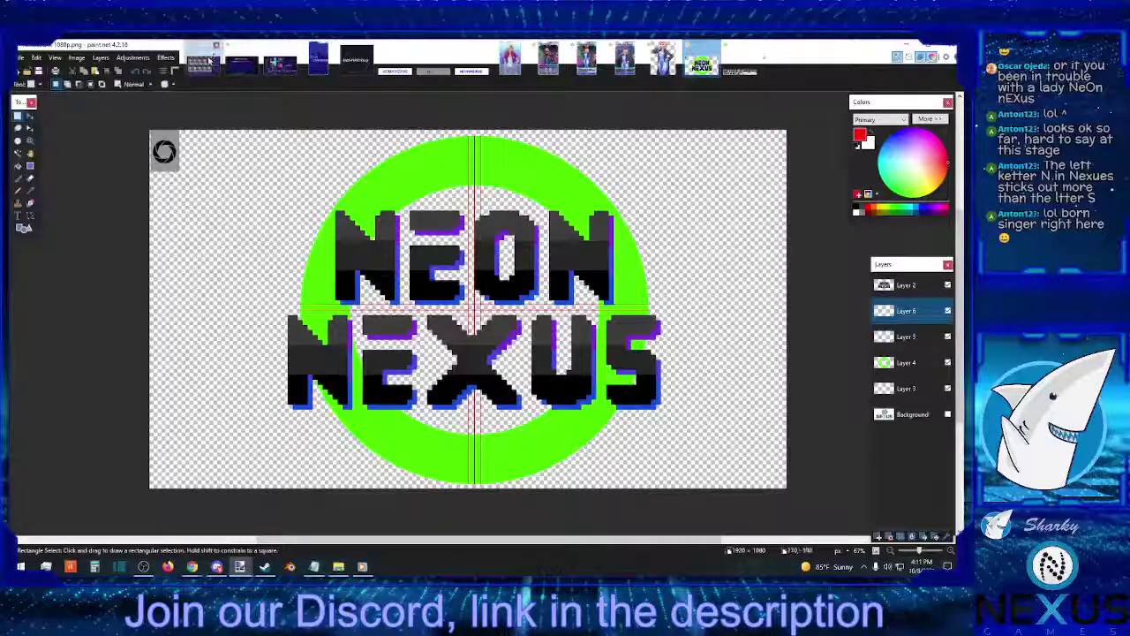
pyautogui.click(27, 217)
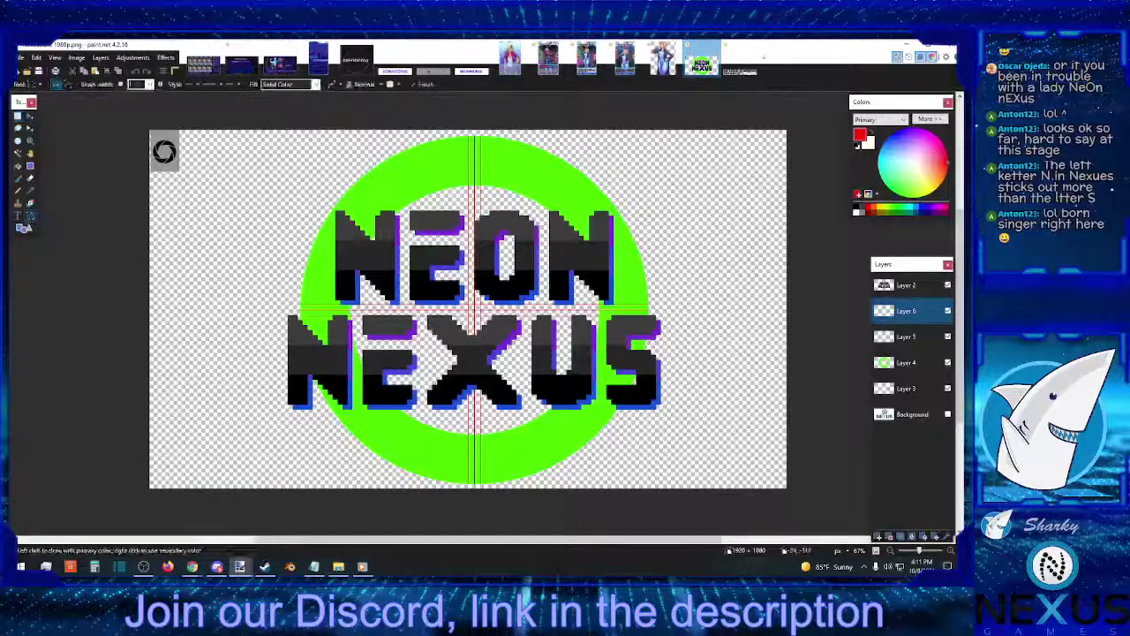
pyautogui.click(149, 84)
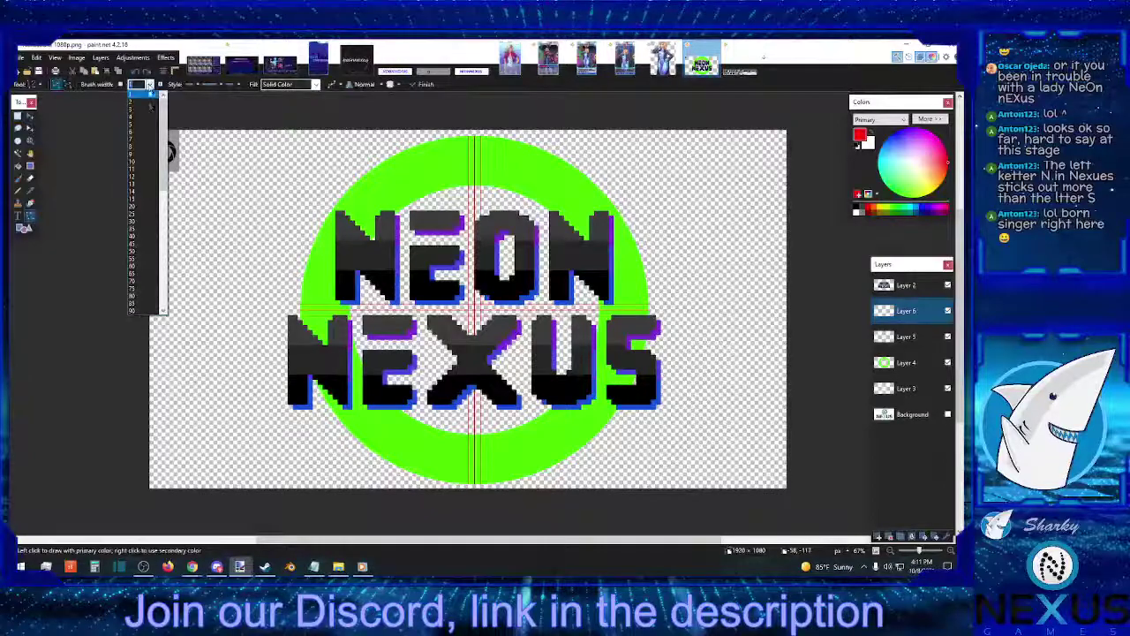
pyautogui.click(141, 220)
pyautogui.moveTo(353, 166); pyautogui.dragTo(604, 468)
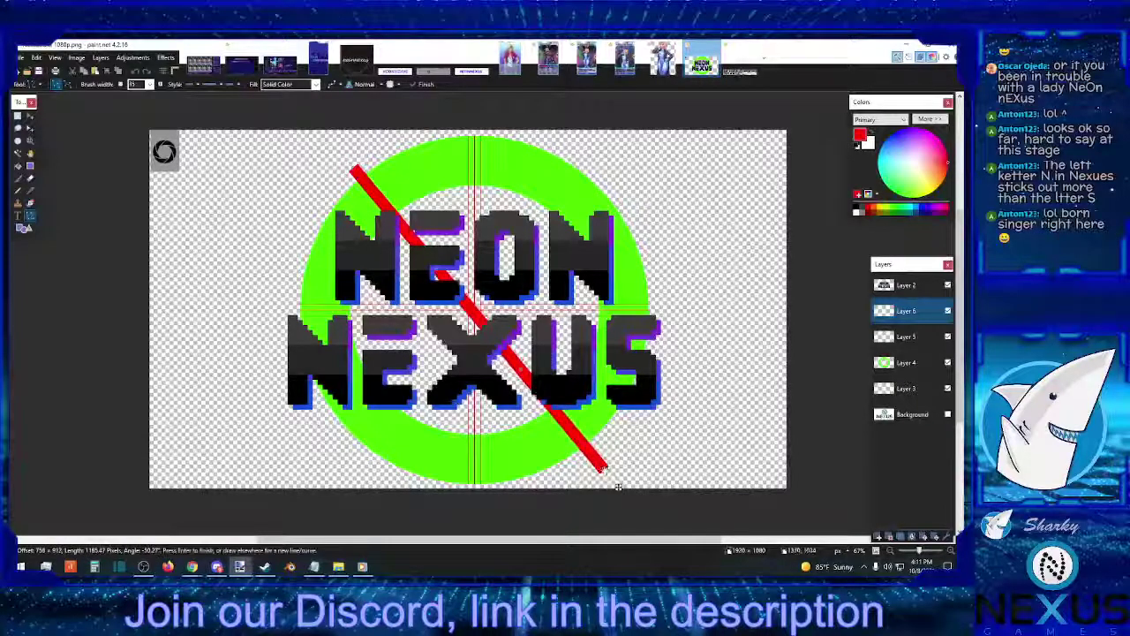
pyautogui.moveTo(327, 463); pyautogui.dragTo(609, 165)
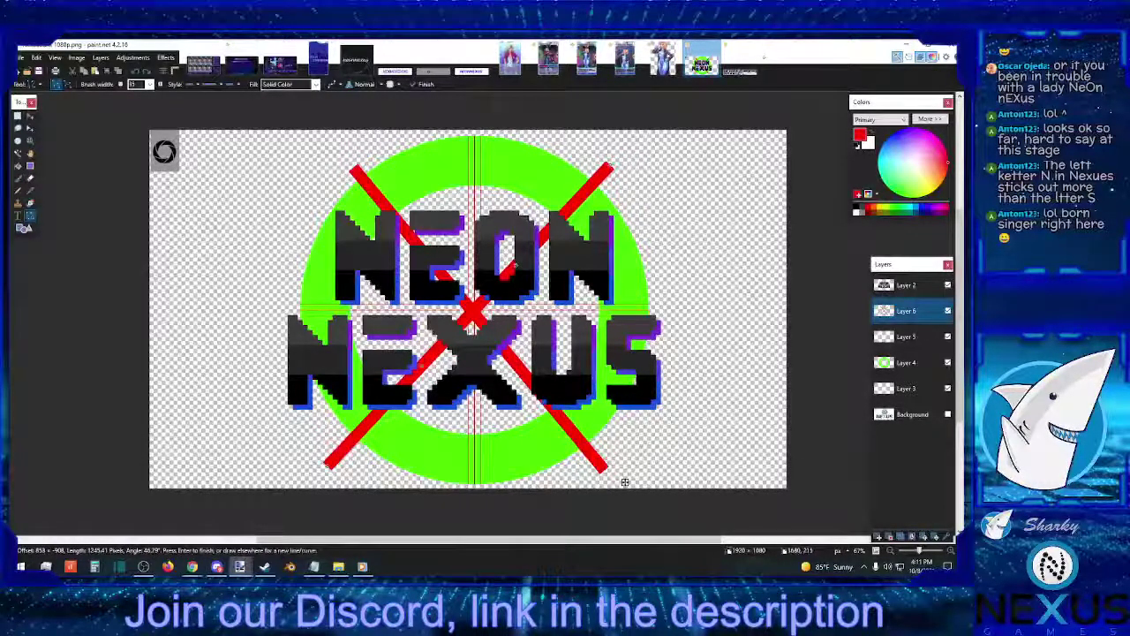
pyautogui.press('Return')
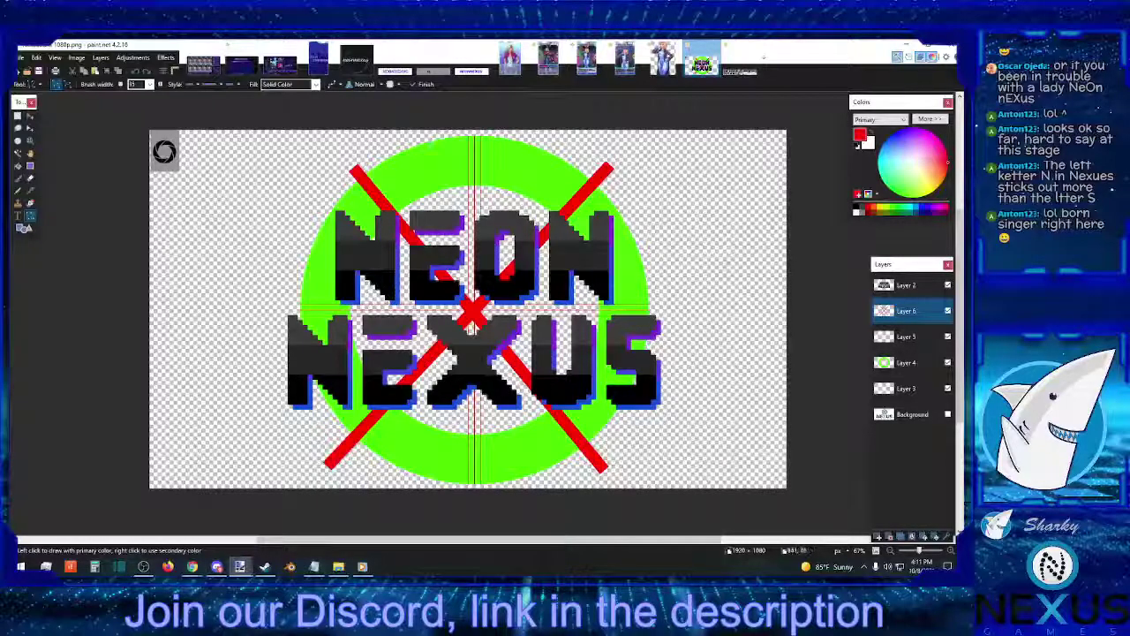
# Draw four more red 15 px lines through the ring's centre, two steep and two shallow, to form a radial pattern.
pyautogui.moveTo(420, 135)
pyautogui.mouseDown()
pyautogui.moveTo(541, 503)
pyautogui.moveTo(517, 504)
pyautogui.mouseUp()
pyautogui.moveTo(397, 482)
pyautogui.mouseDown()
pyautogui.moveTo(548, 126)
pyautogui.moveTo(548, 137)
pyautogui.mouseUp()
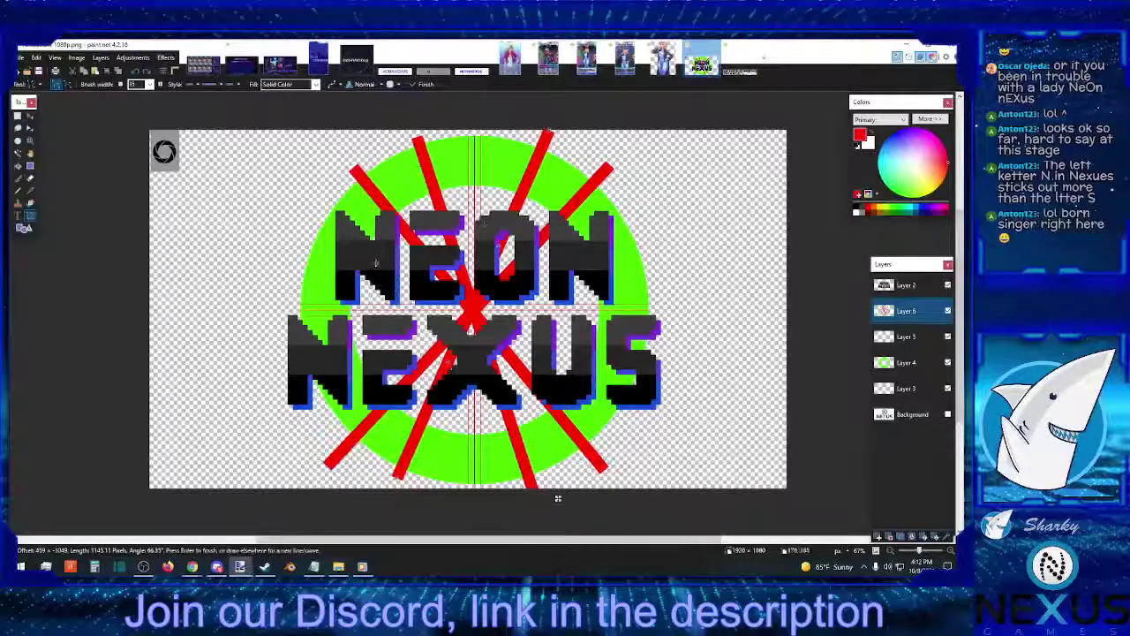
pyautogui.moveTo(291, 223); pyautogui.dragTo(717, 429)
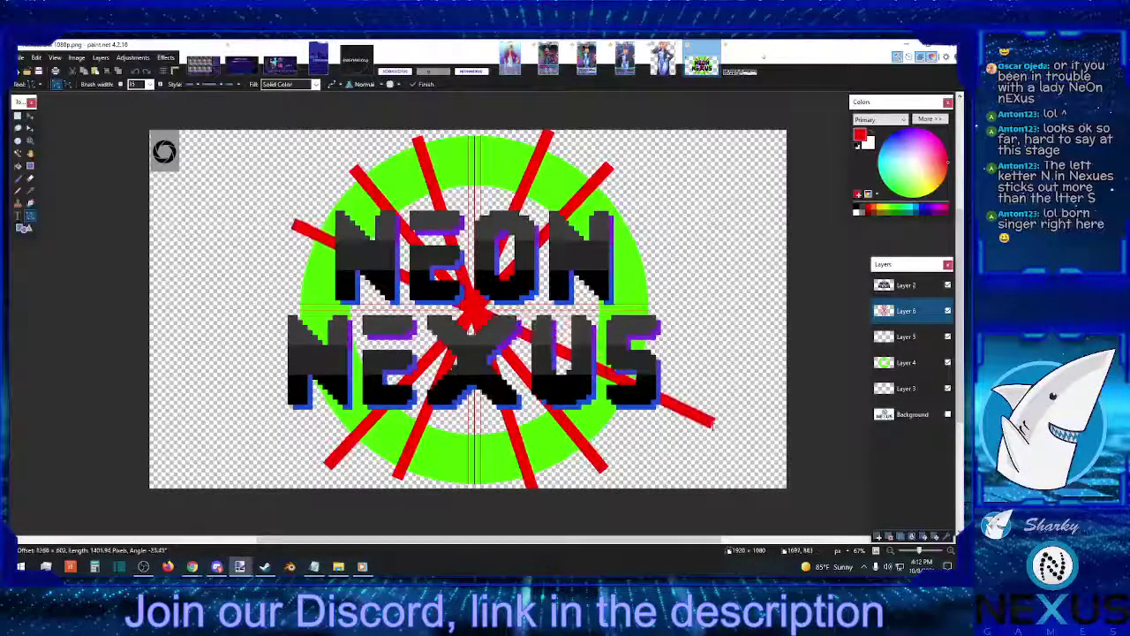
pyautogui.moveTo(424, 346)
pyautogui.mouseDown()
pyautogui.moveTo(256, 424)
pyautogui.moveTo(678, 221)
pyautogui.mouseUp()
pyautogui.press('Return')
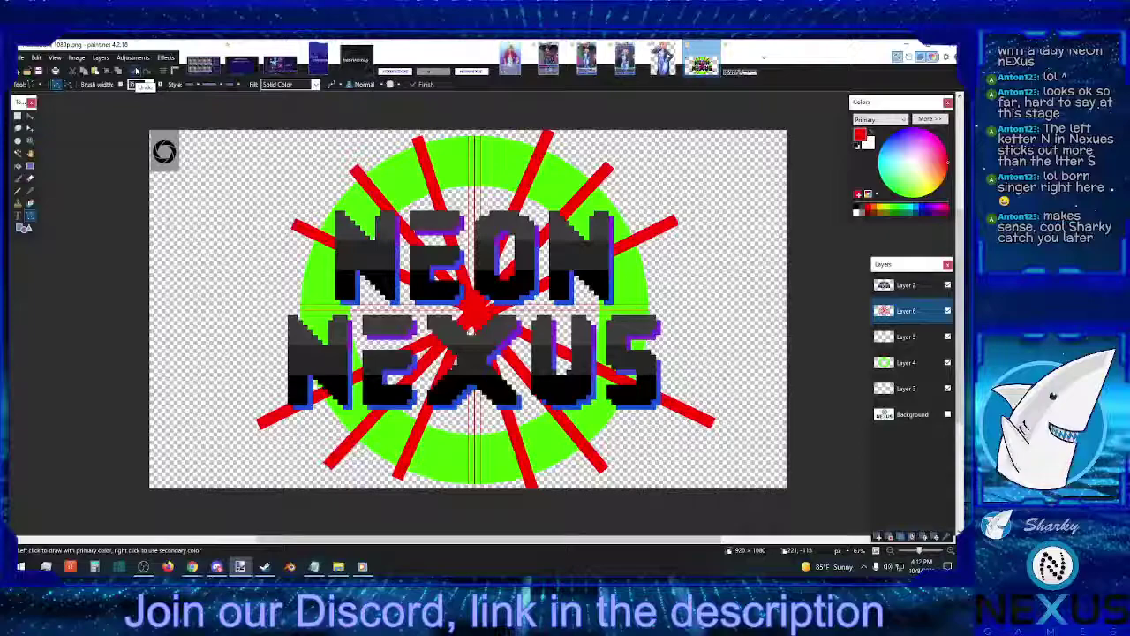
# Undo all the red radial lines and the layer added for them.
pyautogui.click(137, 72)
pyautogui.click(137, 71)
pyautogui.click(137, 72)
pyautogui.click(136, 72)
pyautogui.click(137, 71)
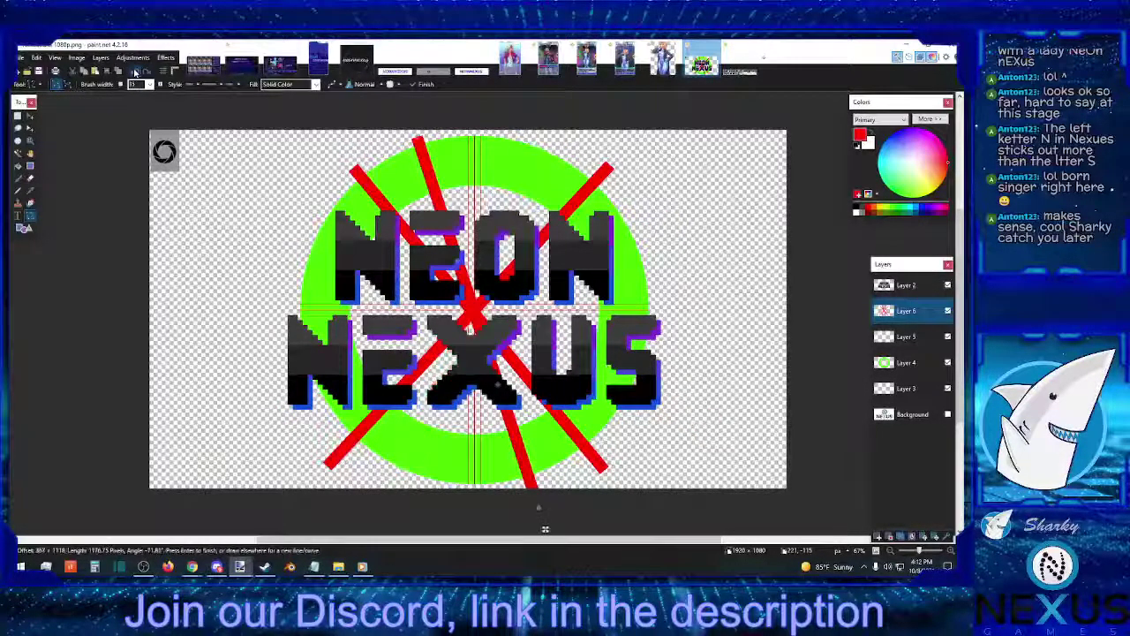
pyautogui.click(137, 72)
pyautogui.click(137, 71)
pyautogui.click(137, 72)
pyautogui.click(137, 71)
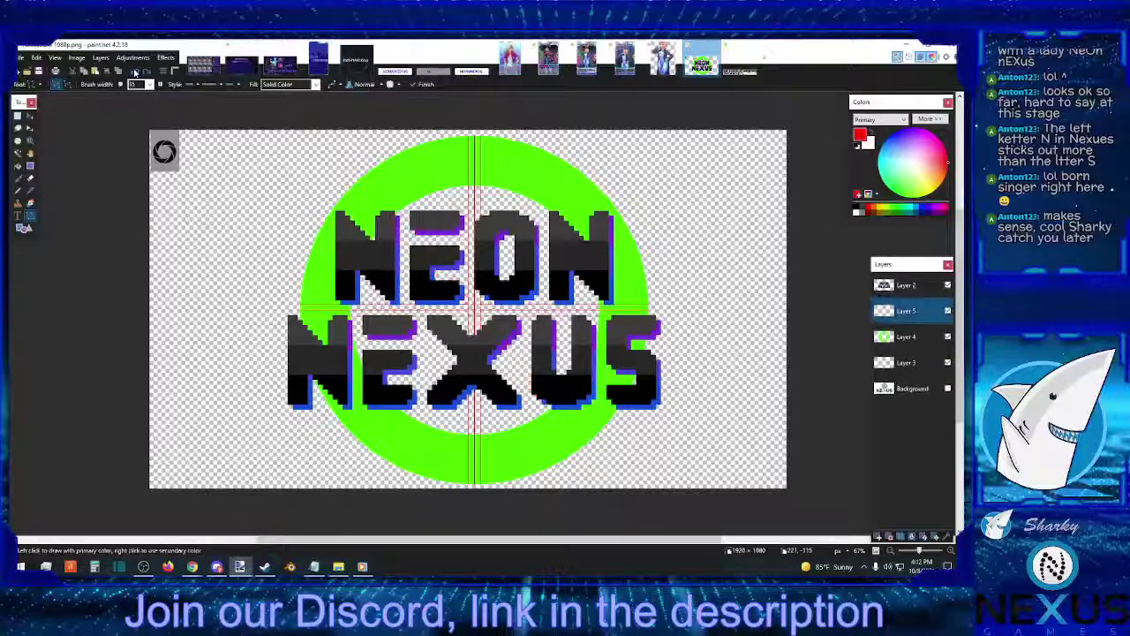